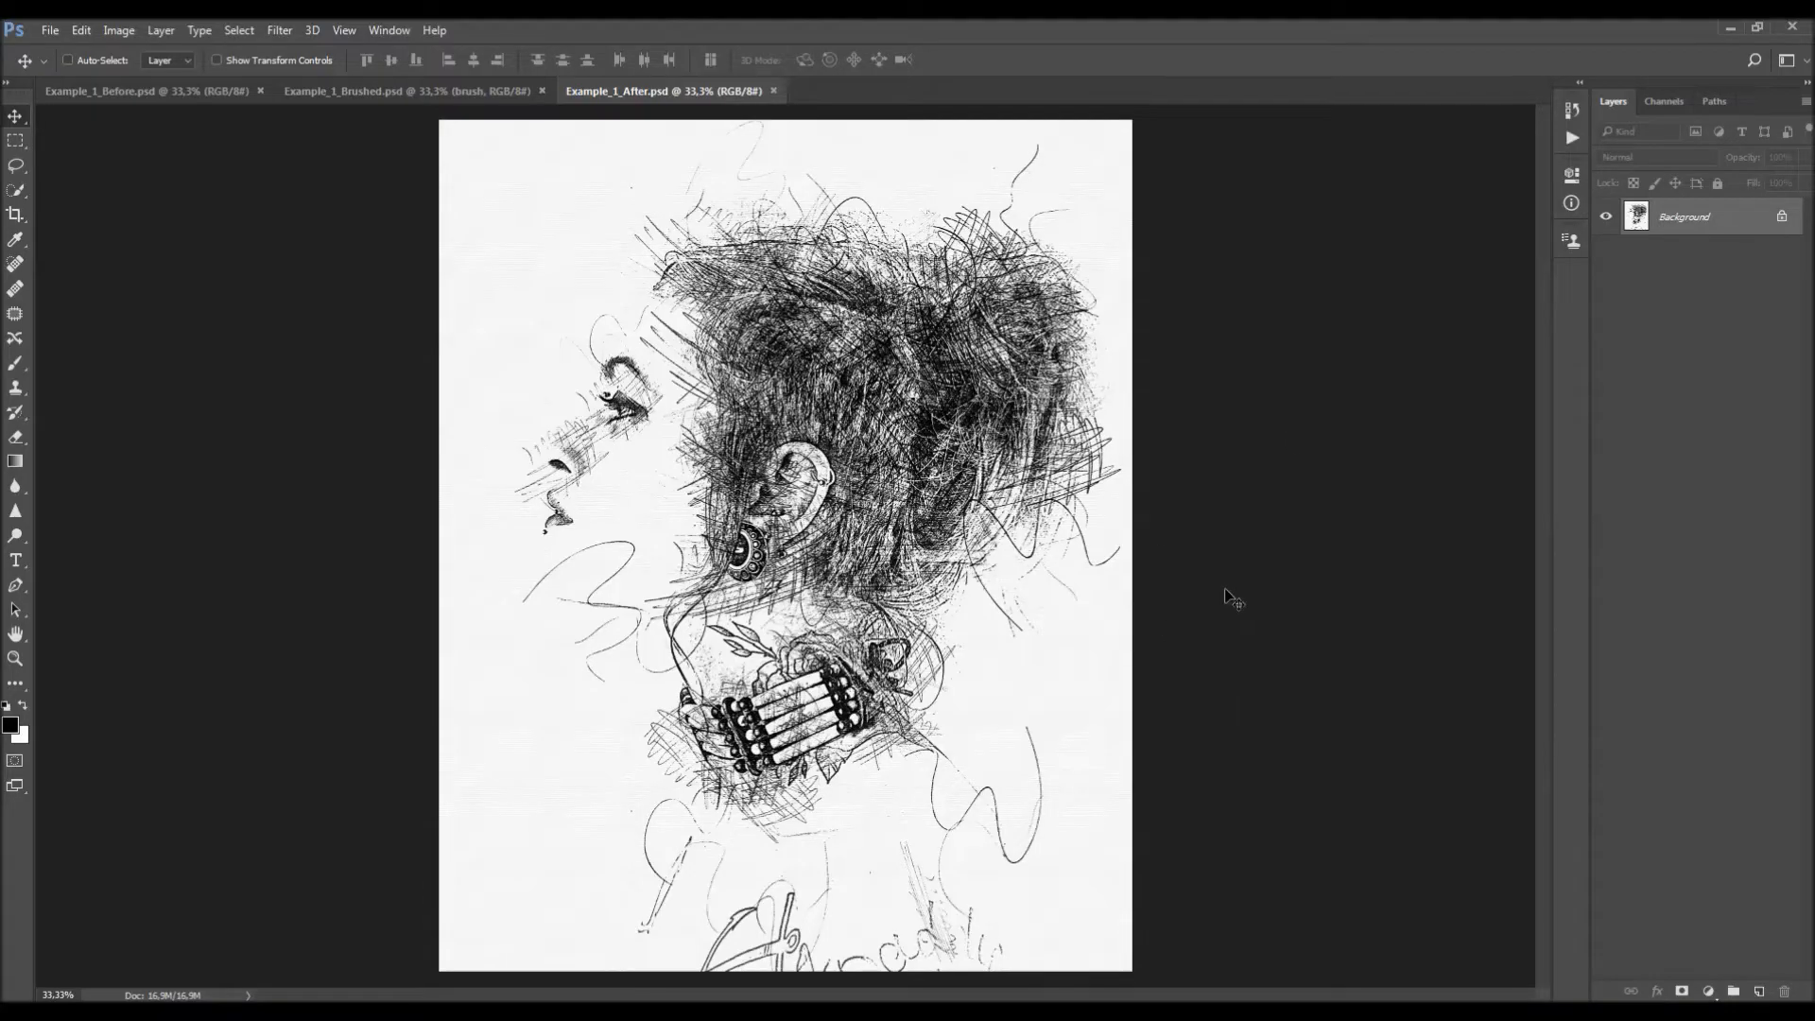
Examine the pen strokes of the finished sketch in Example_1_After.psd up close.
{"action": "left_click", "coordinate": [746, 331], "text": "ctrl"}
{"action": "left_click_drag", "start_coordinate": [1081, 553], "coordinate": [1024, 557]}
{"action": "left_click_drag", "start_coordinate": [985, 668], "coordinate": [977, 776]}
{"action": "key", "text": "ctrl+minus"}
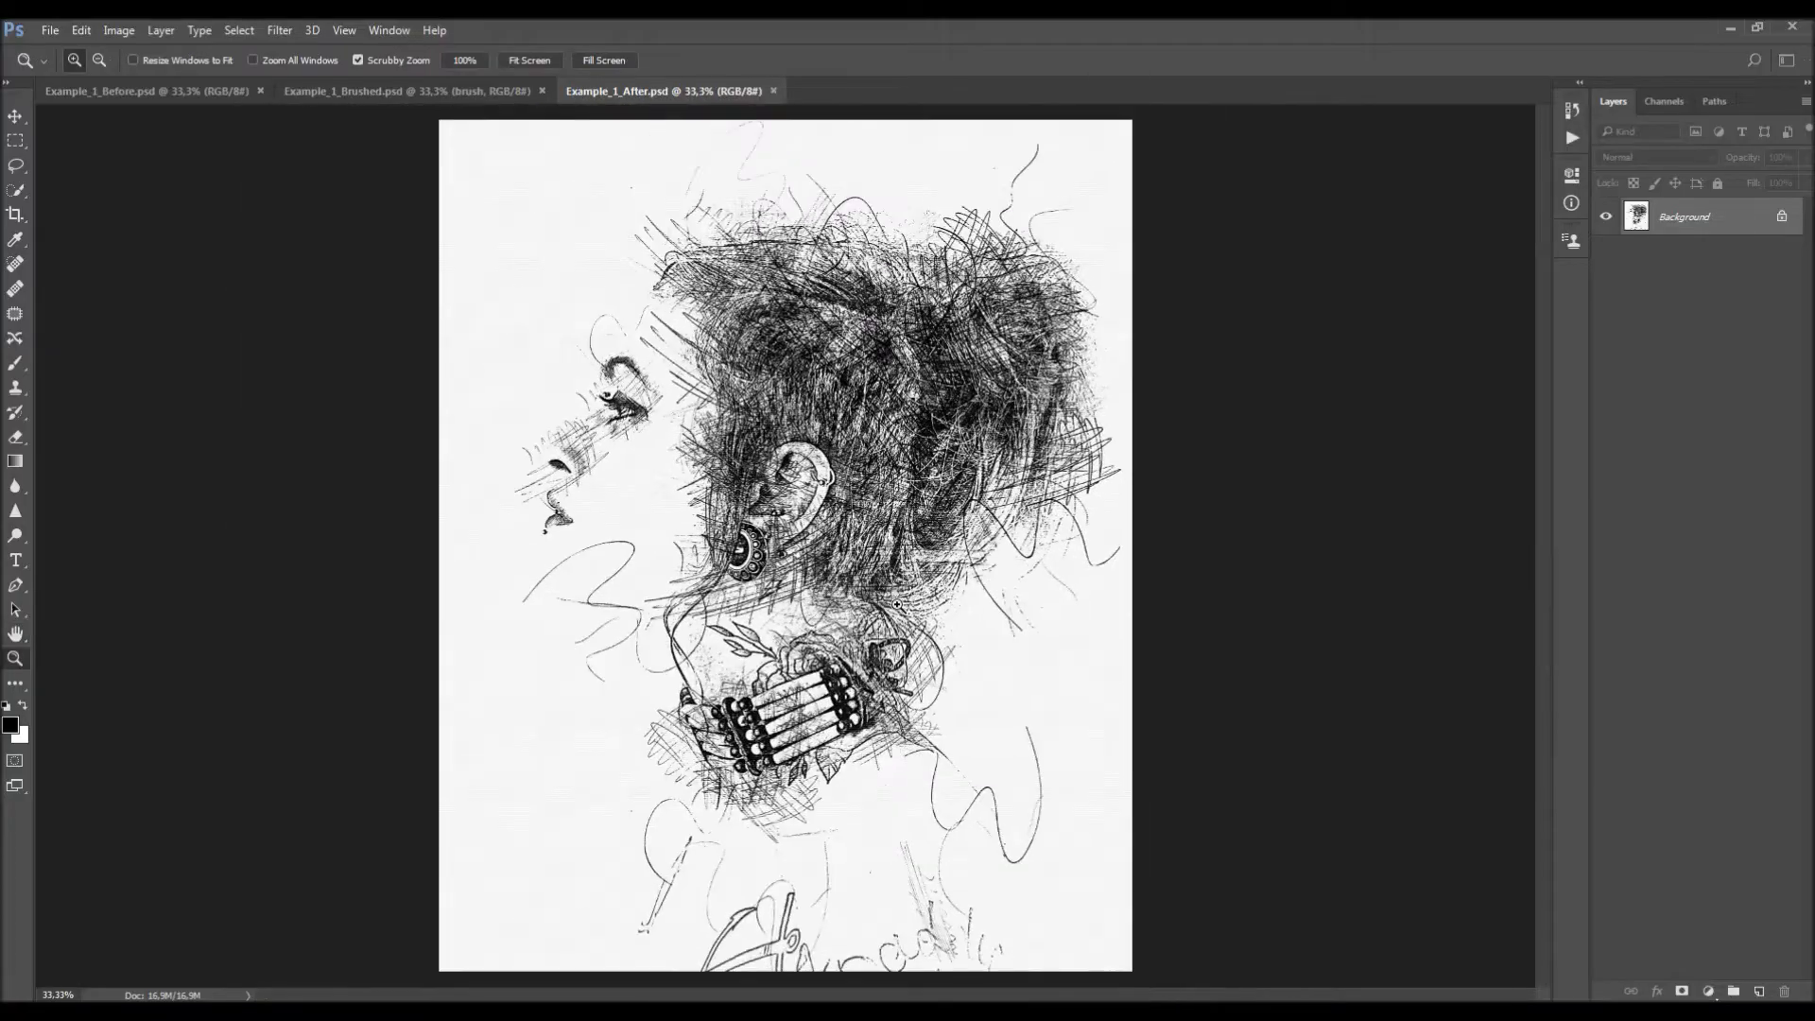
{"action": "key", "text": "v"}
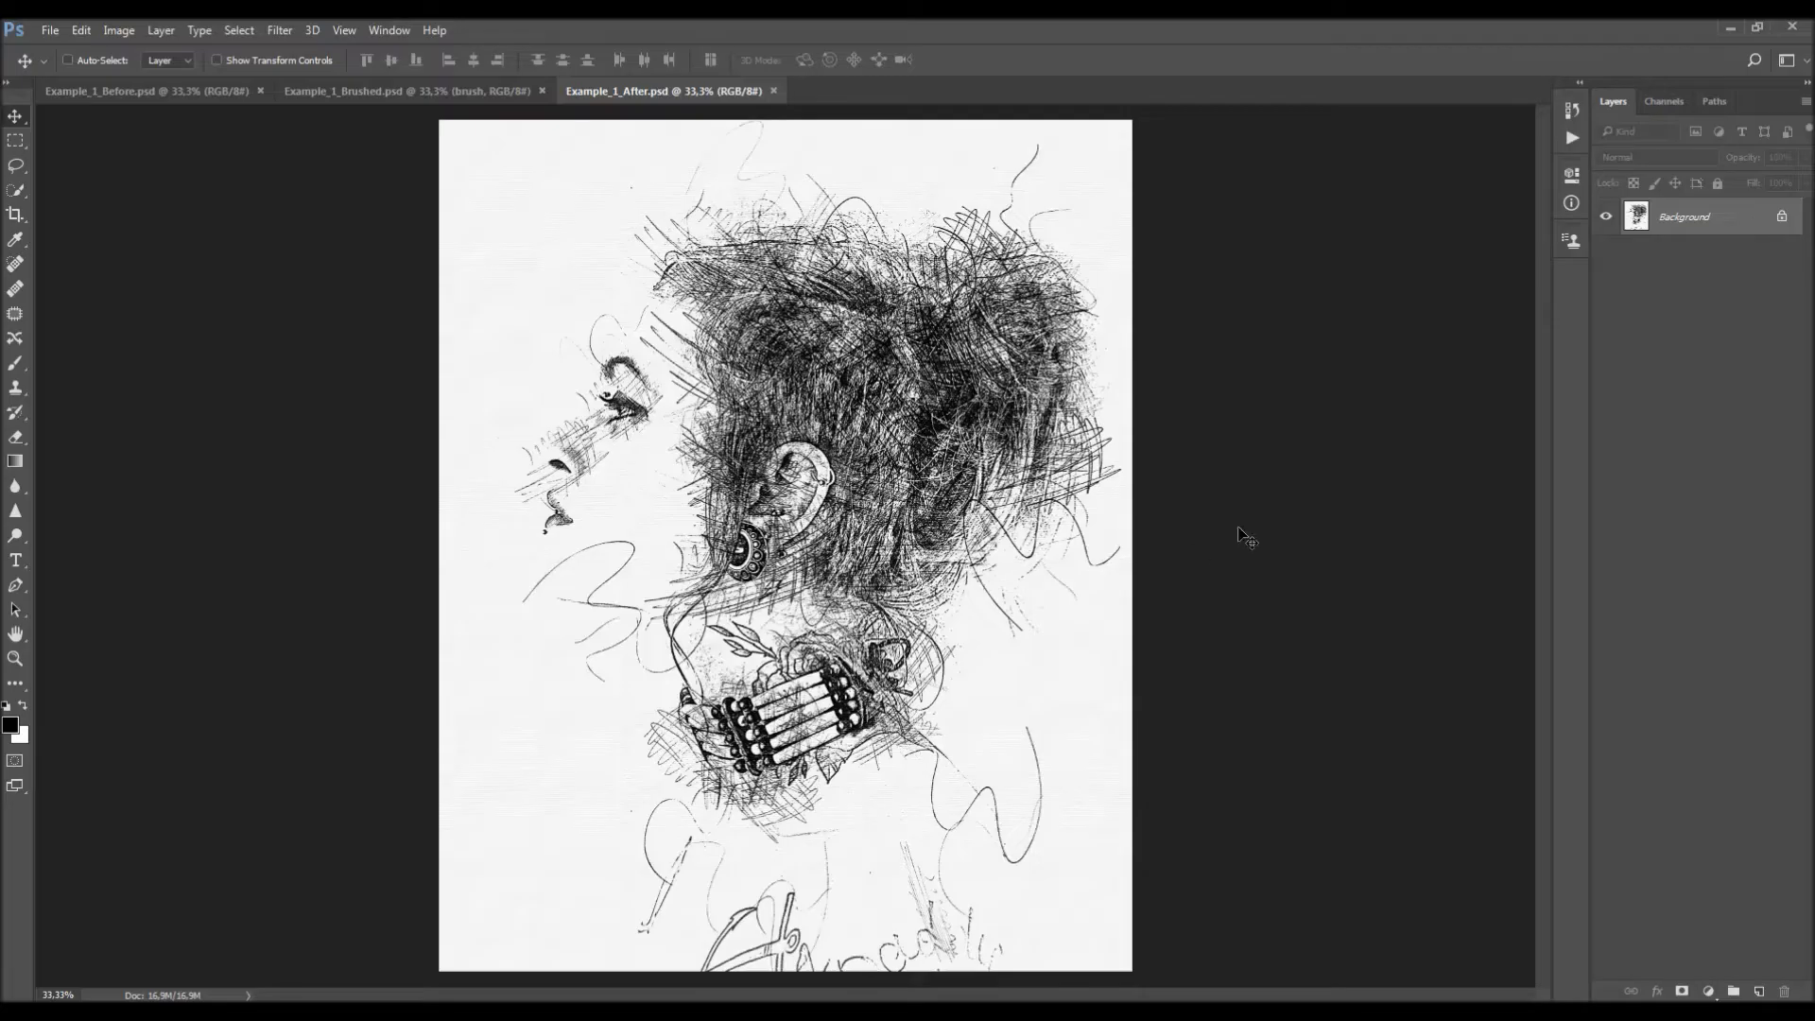
Close the Example_1_After.psd and Example_1_Brushed.psd documents, leaving Example_1_Before.psd open.
{"action": "left_click", "coordinate": [773, 91]}
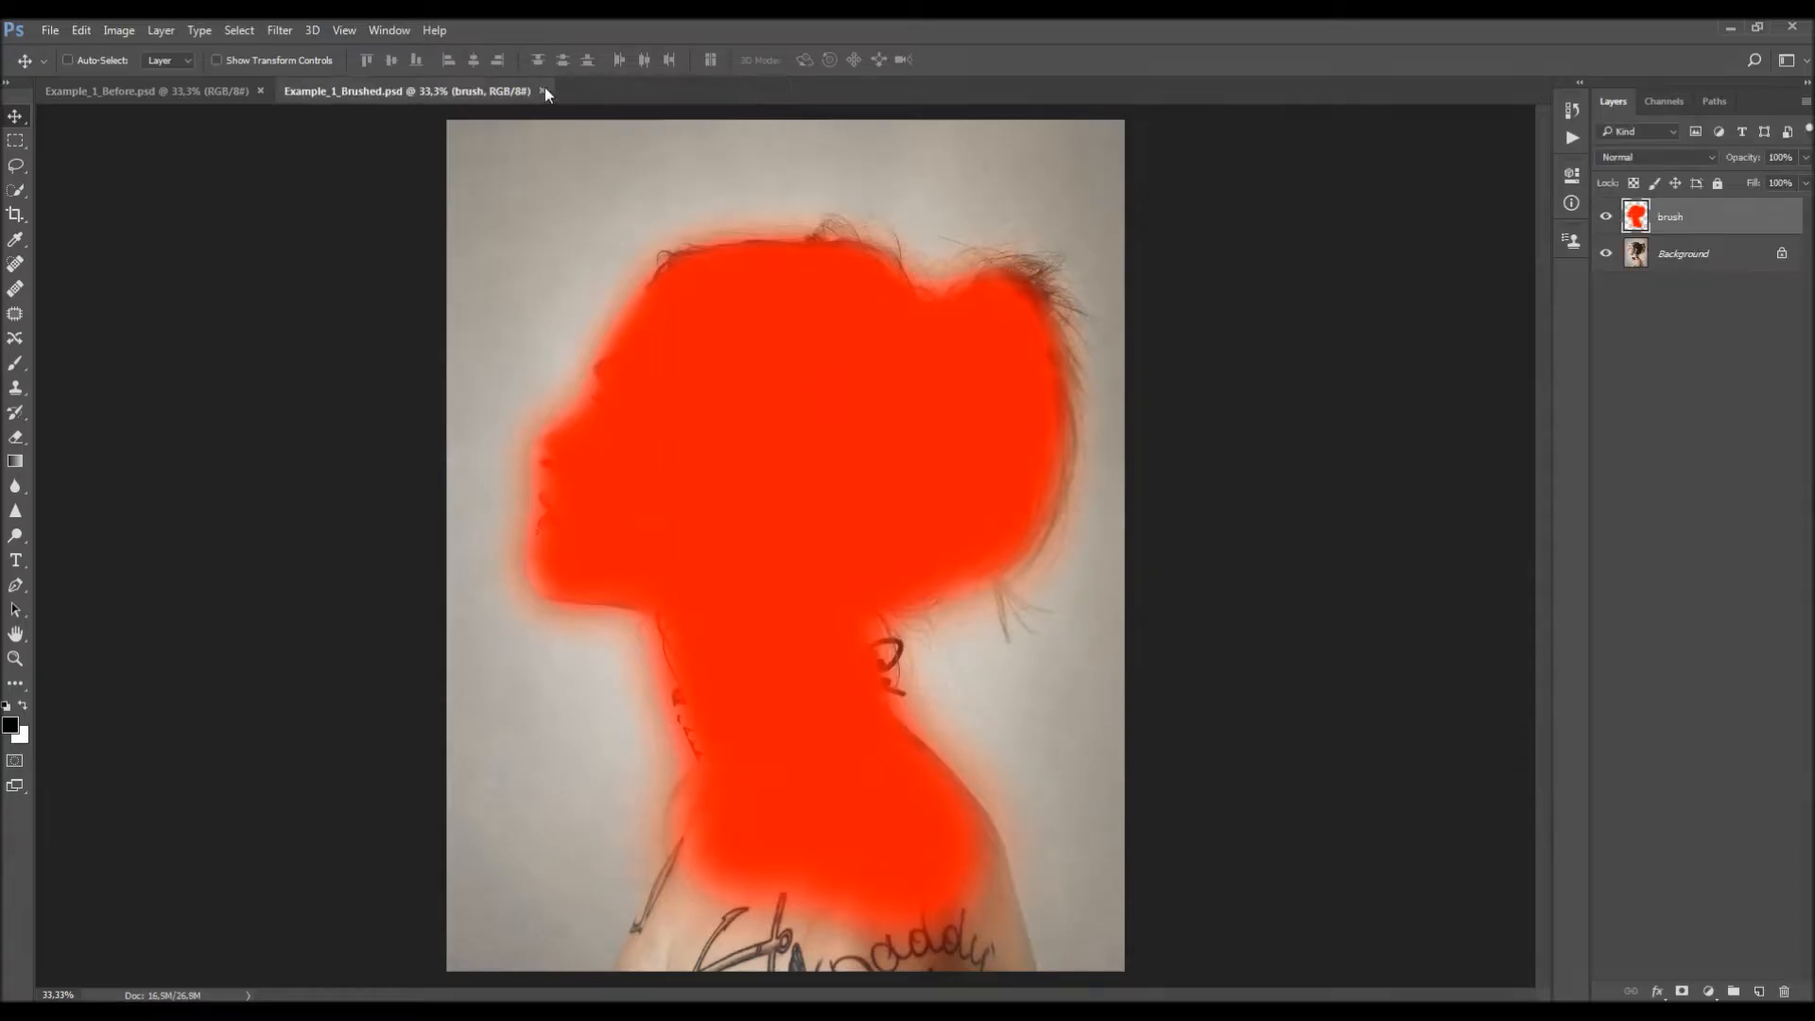
{"action": "left_click", "coordinate": [543, 91]}
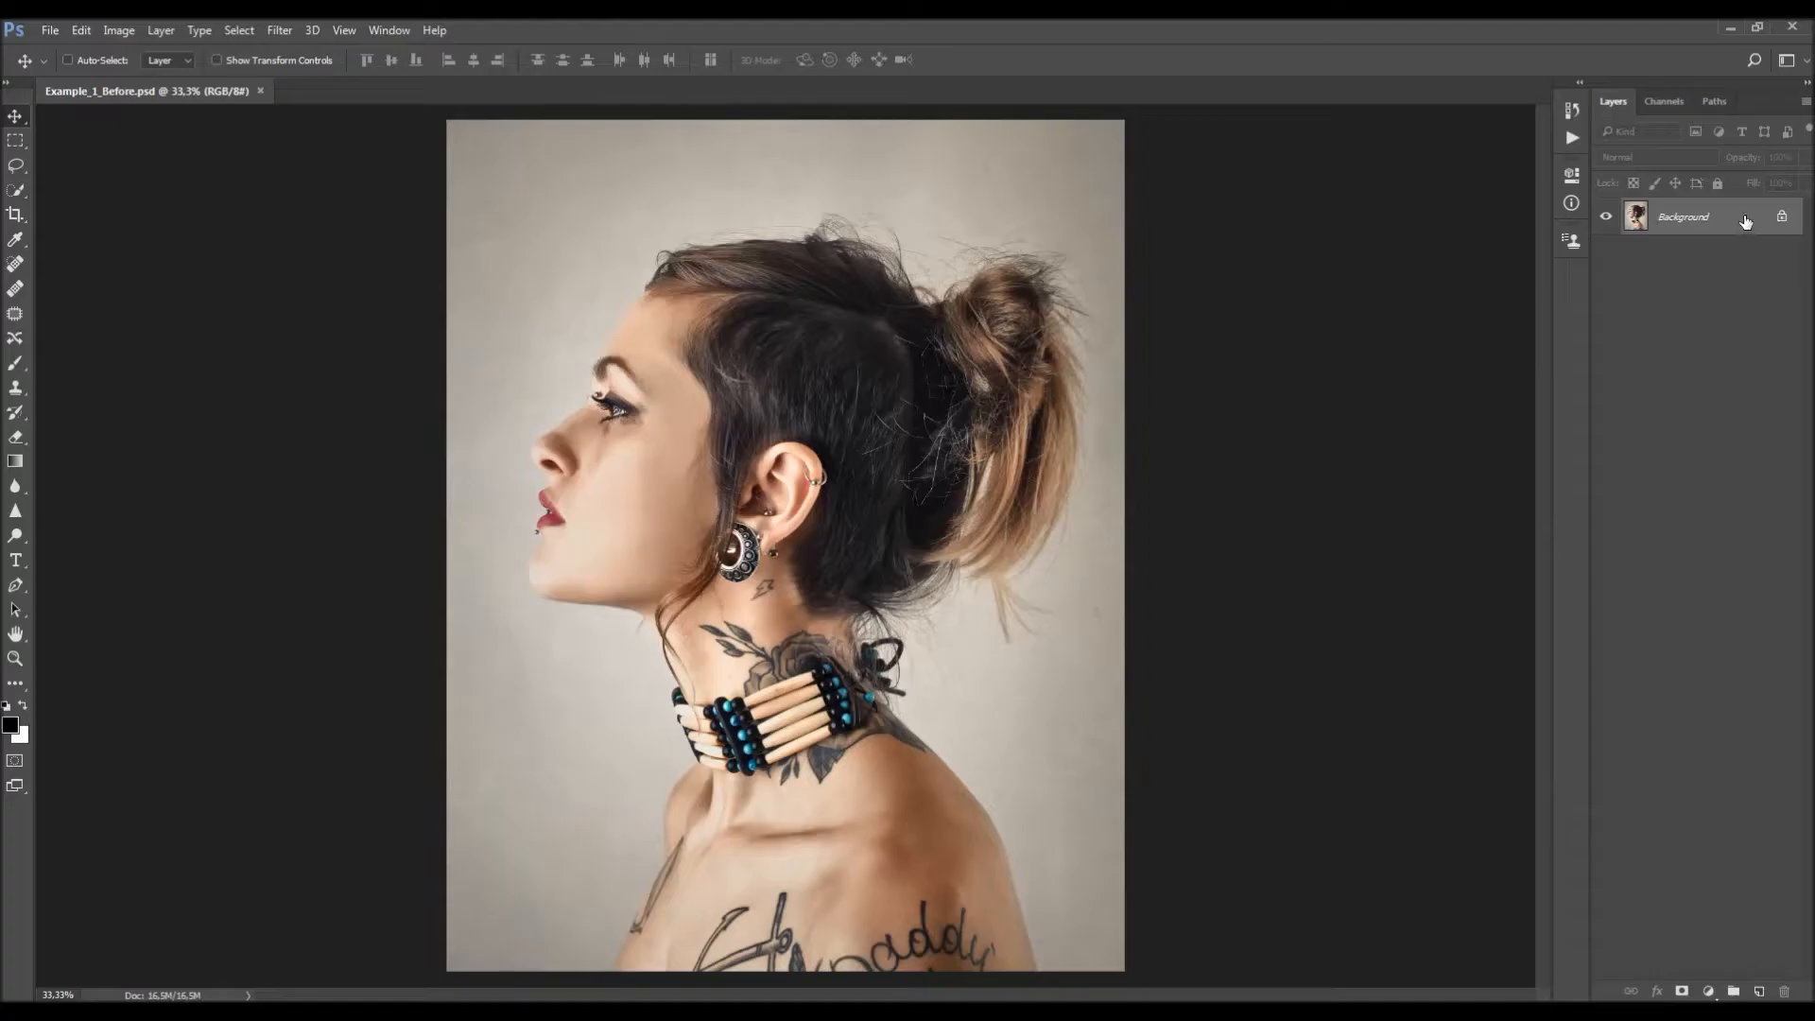
Unlock the photo's Background layer and convert it back into a locked Background layer.
{"action": "left_click", "coordinate": [1782, 220]}
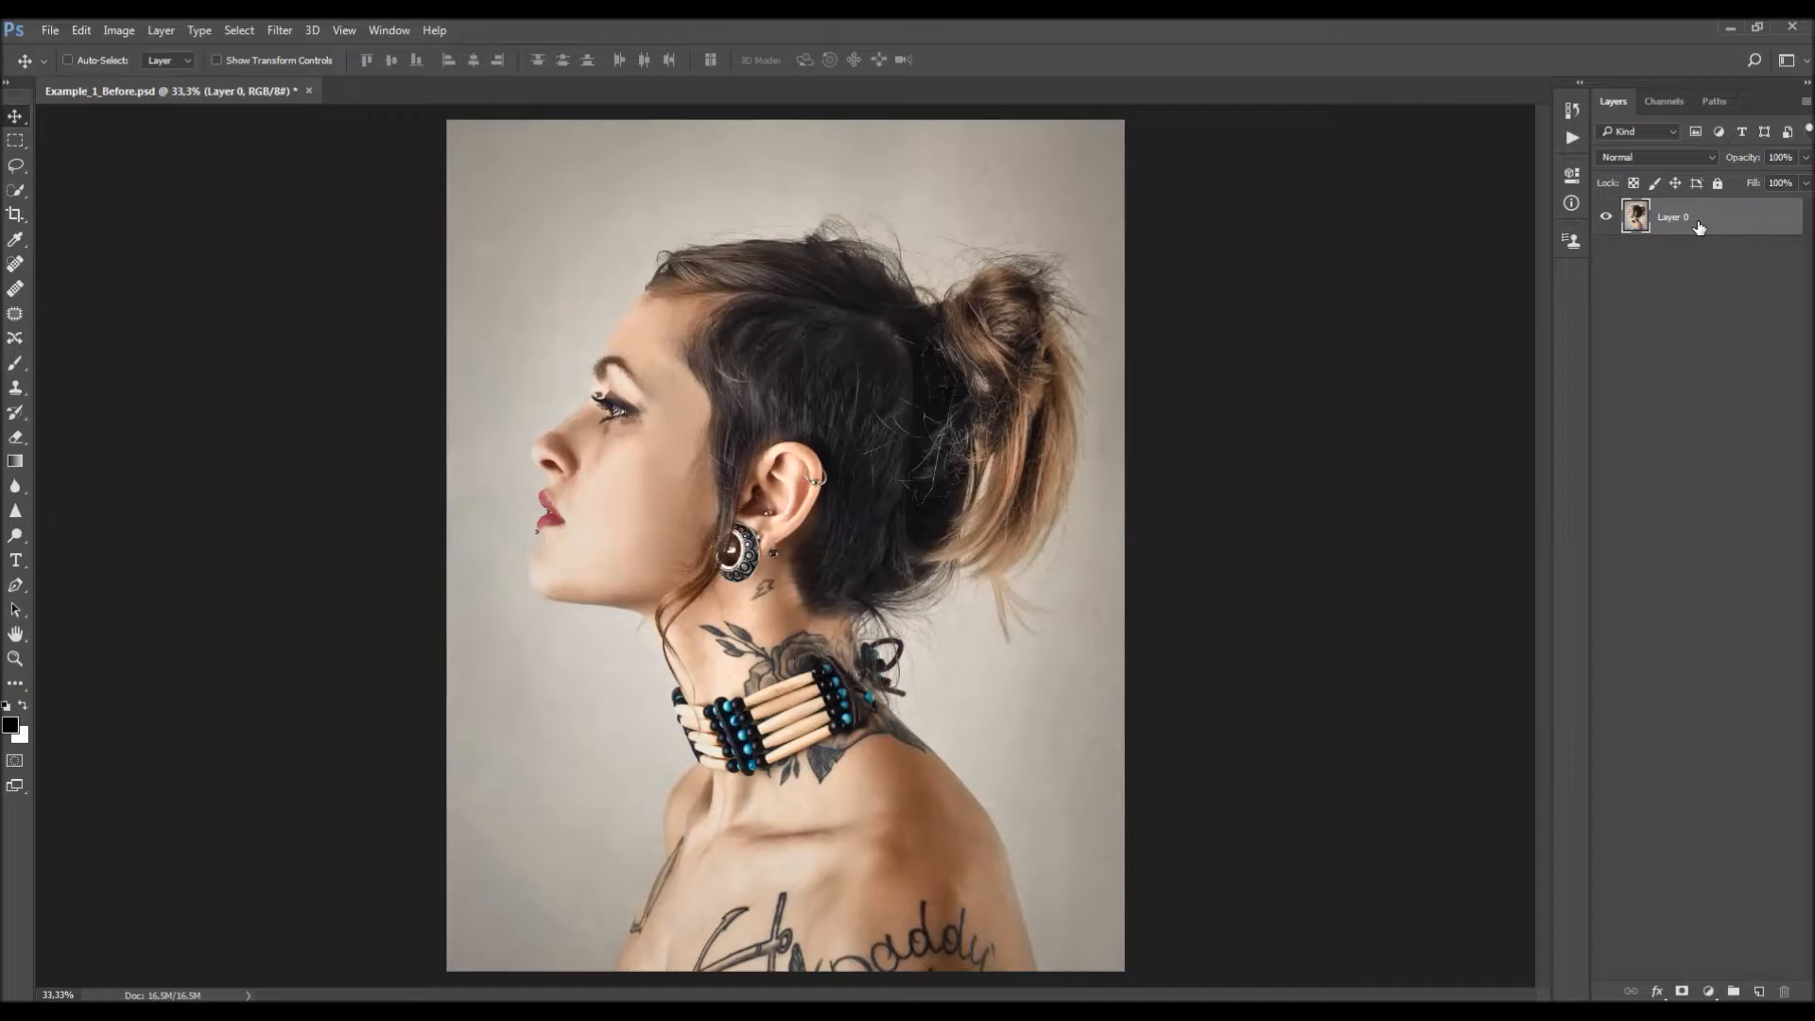
{"action": "left_click", "coordinate": [160, 30]}
{"action": "mouse_move", "coordinate": [238, 52]}
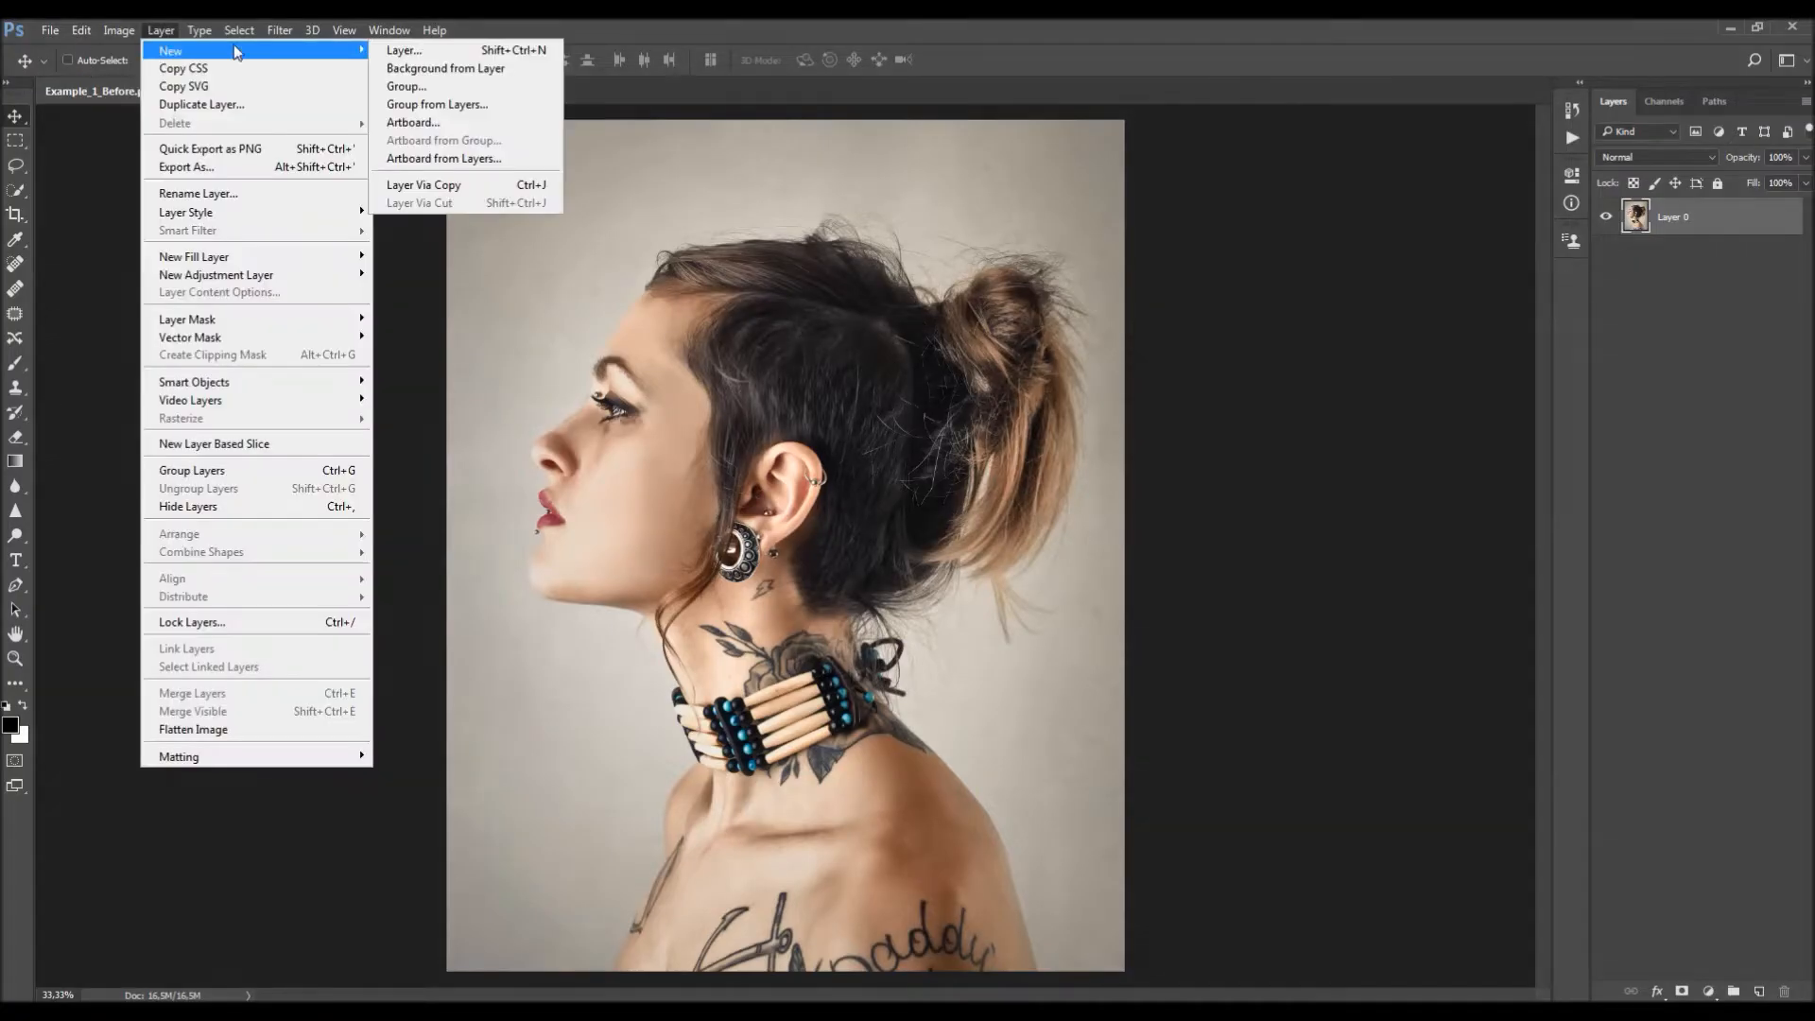
{"action": "left_click", "coordinate": [443, 72]}
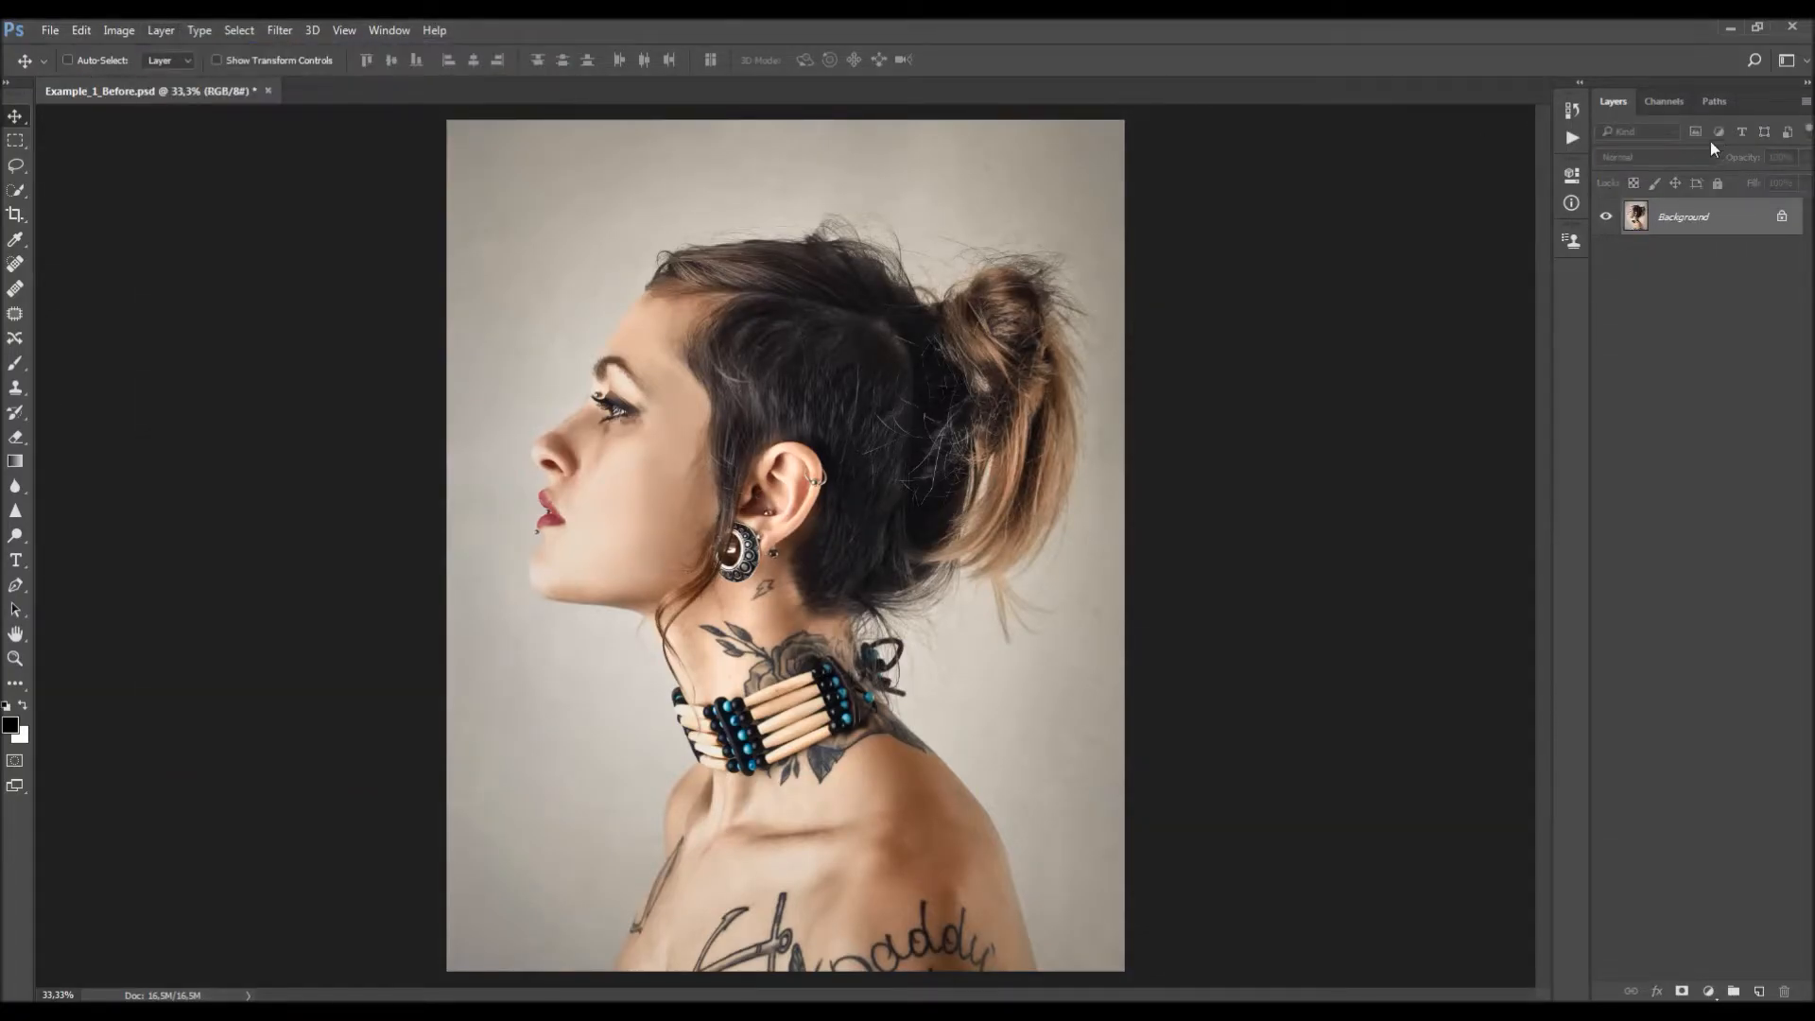
Check the layers panel options for the setting that adds "copy" to copied layers and groups.
{"action": "left_click", "coordinate": [1803, 102]}
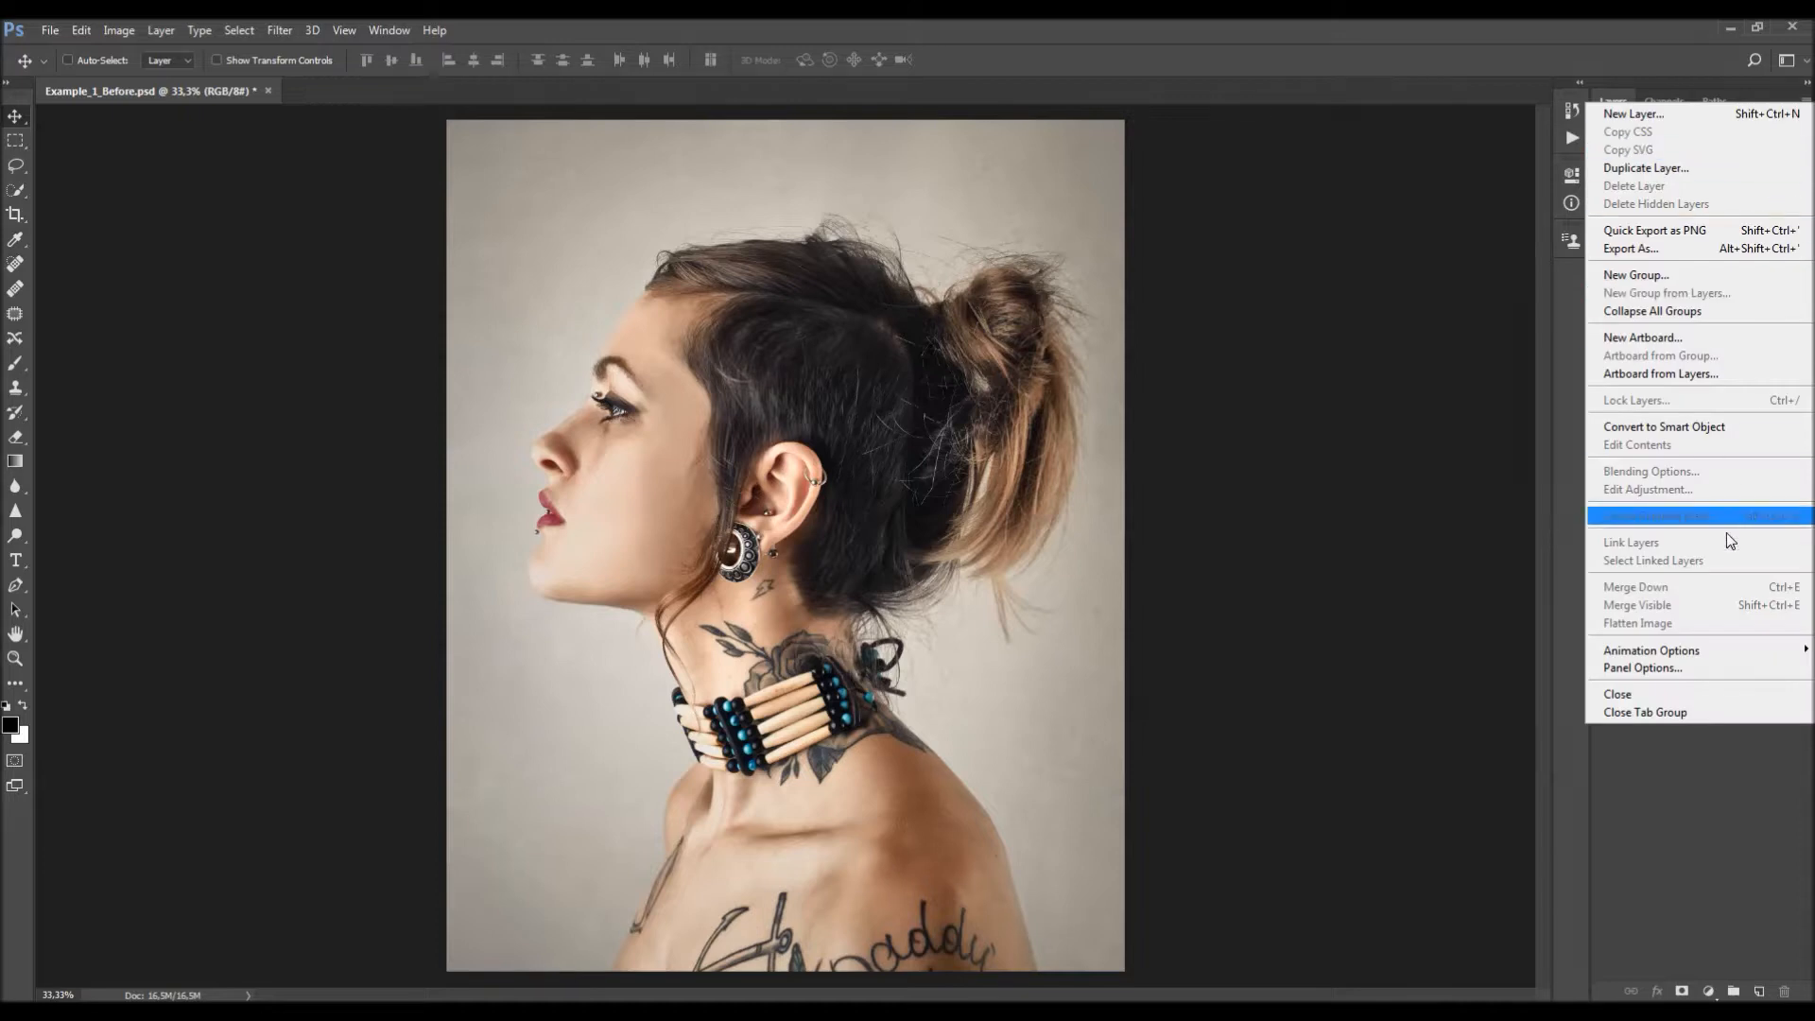
{"action": "left_click", "coordinate": [1670, 666]}
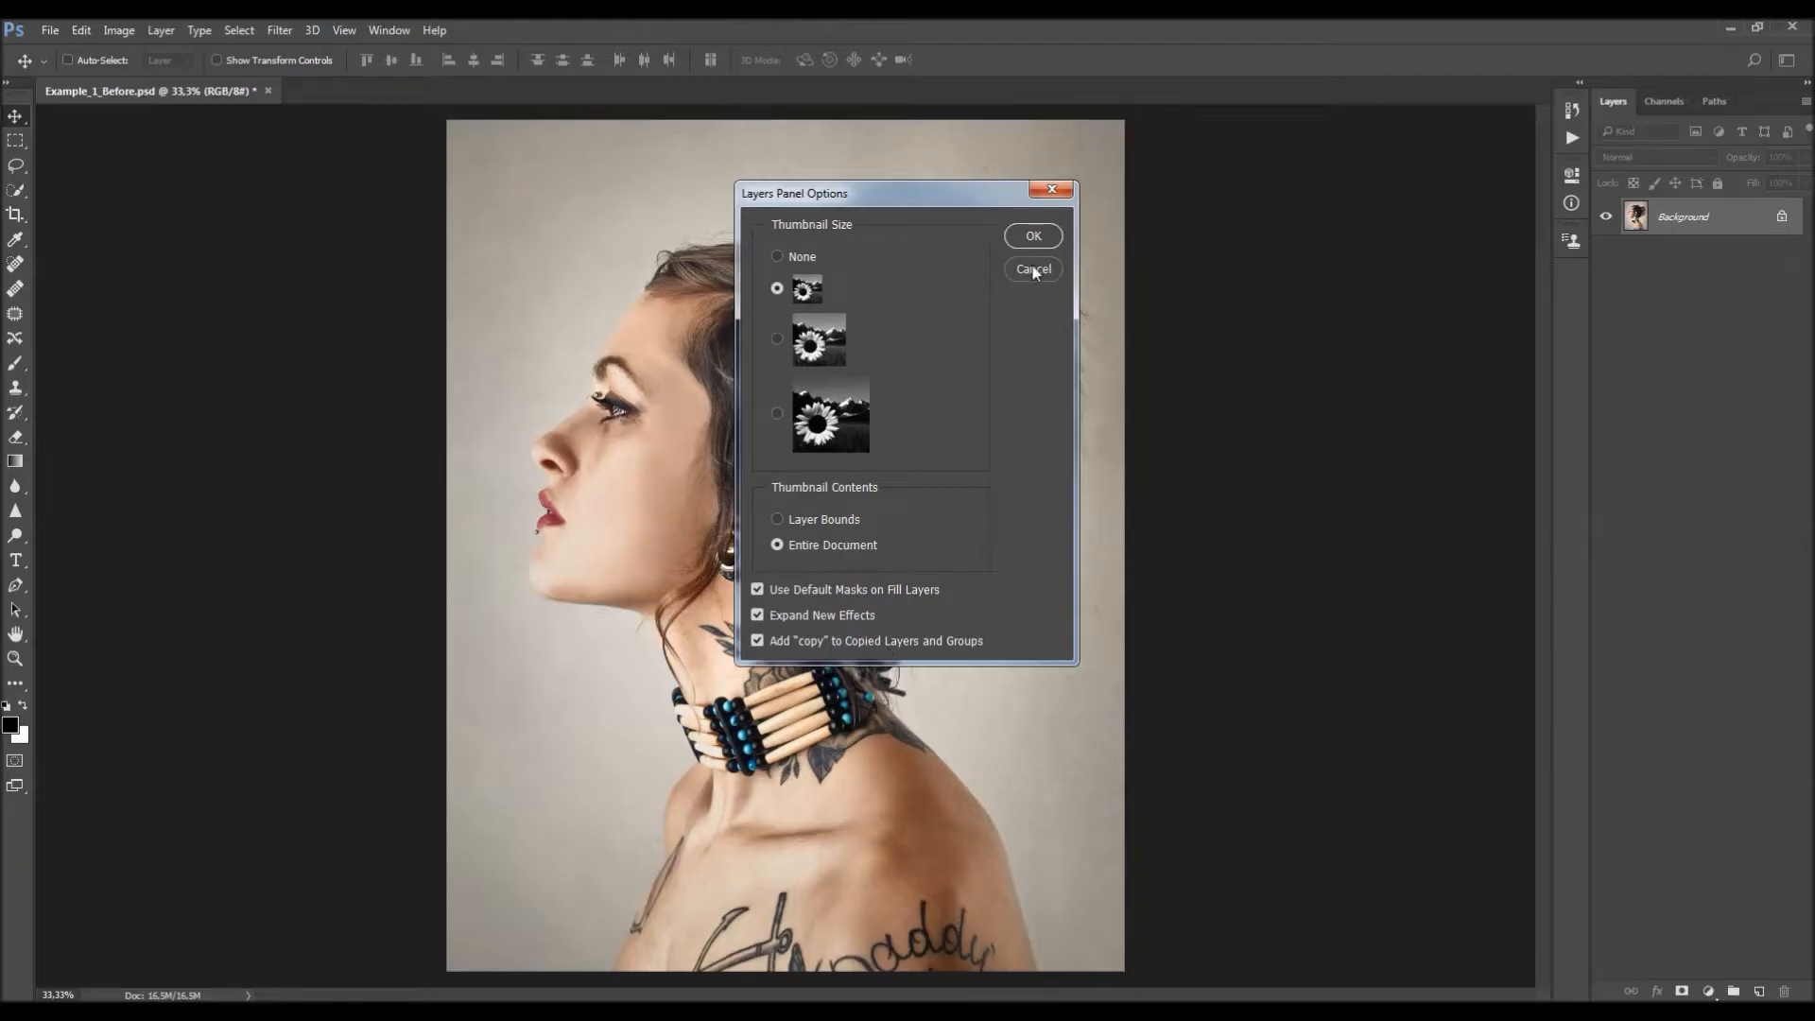
{"action": "left_click", "coordinate": [1051, 190]}
Check the photo's colour mode, bit depth and pixel dimensions.
{"action": "left_click", "coordinate": [119, 30]}
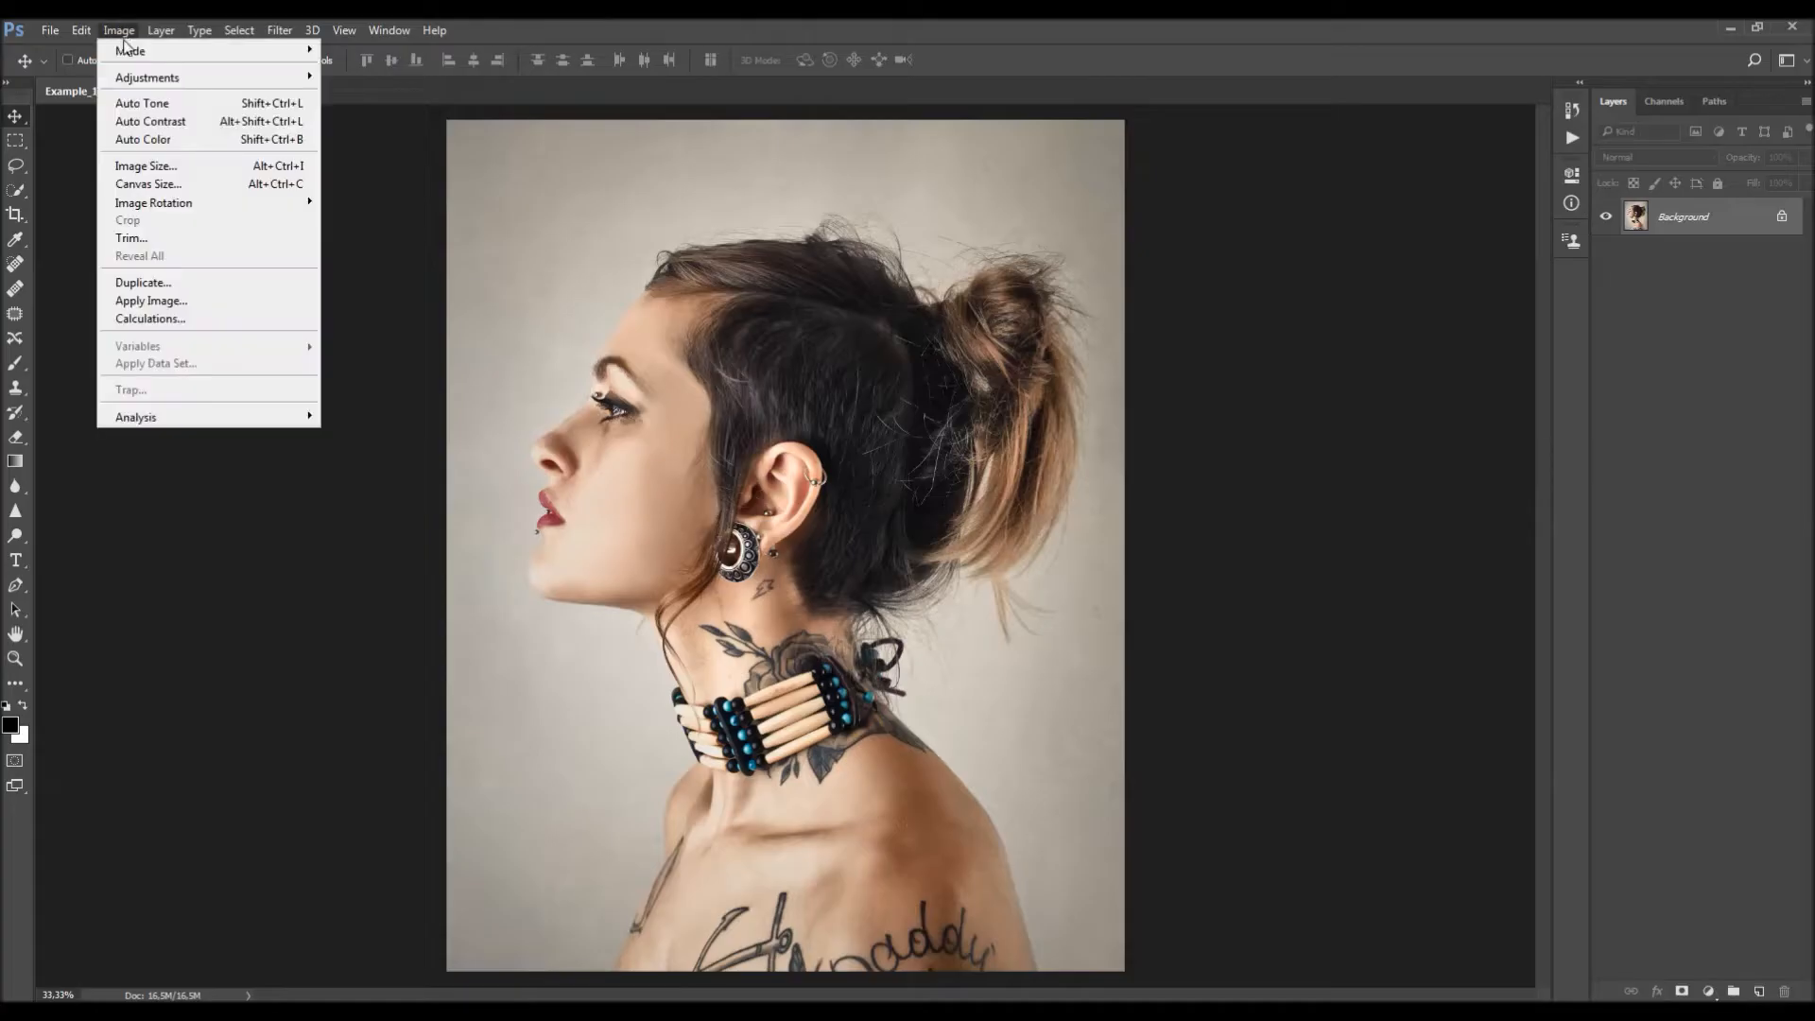
{"action": "mouse_move", "coordinate": [255, 52]}
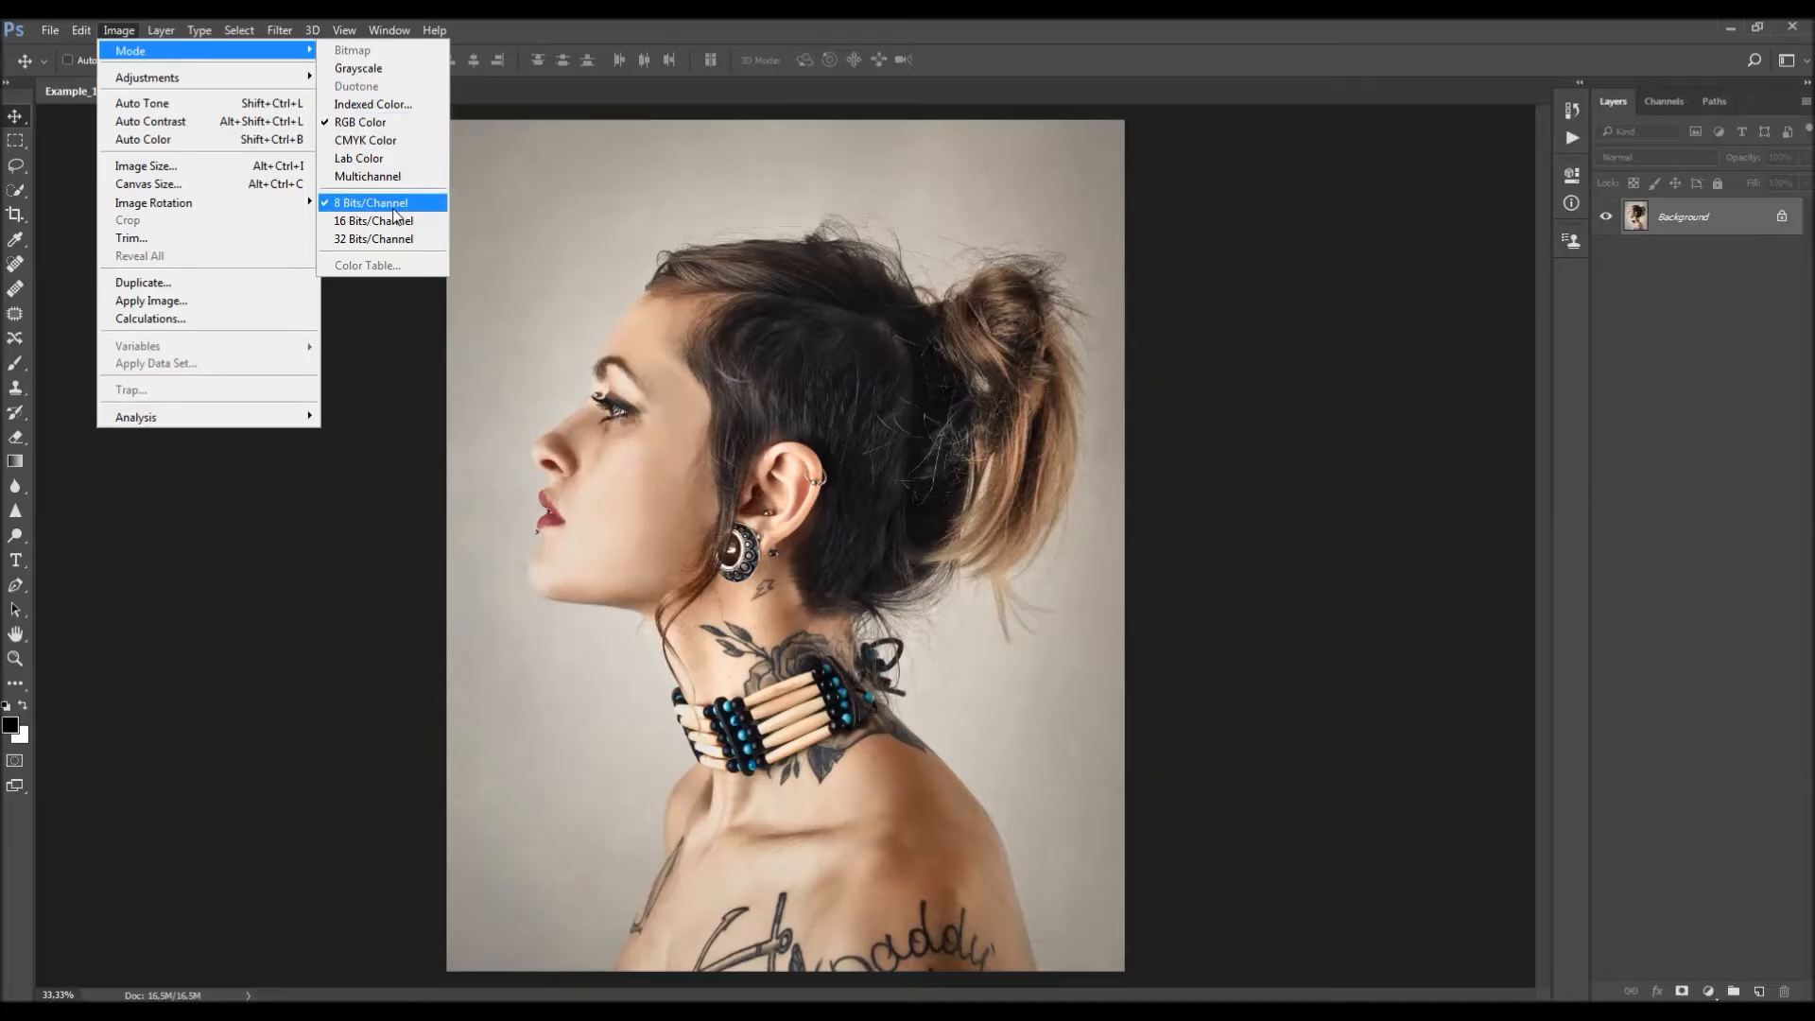
{"action": "left_click", "coordinate": [179, 168]}
{"action": "left_click", "coordinate": [1030, 393]}
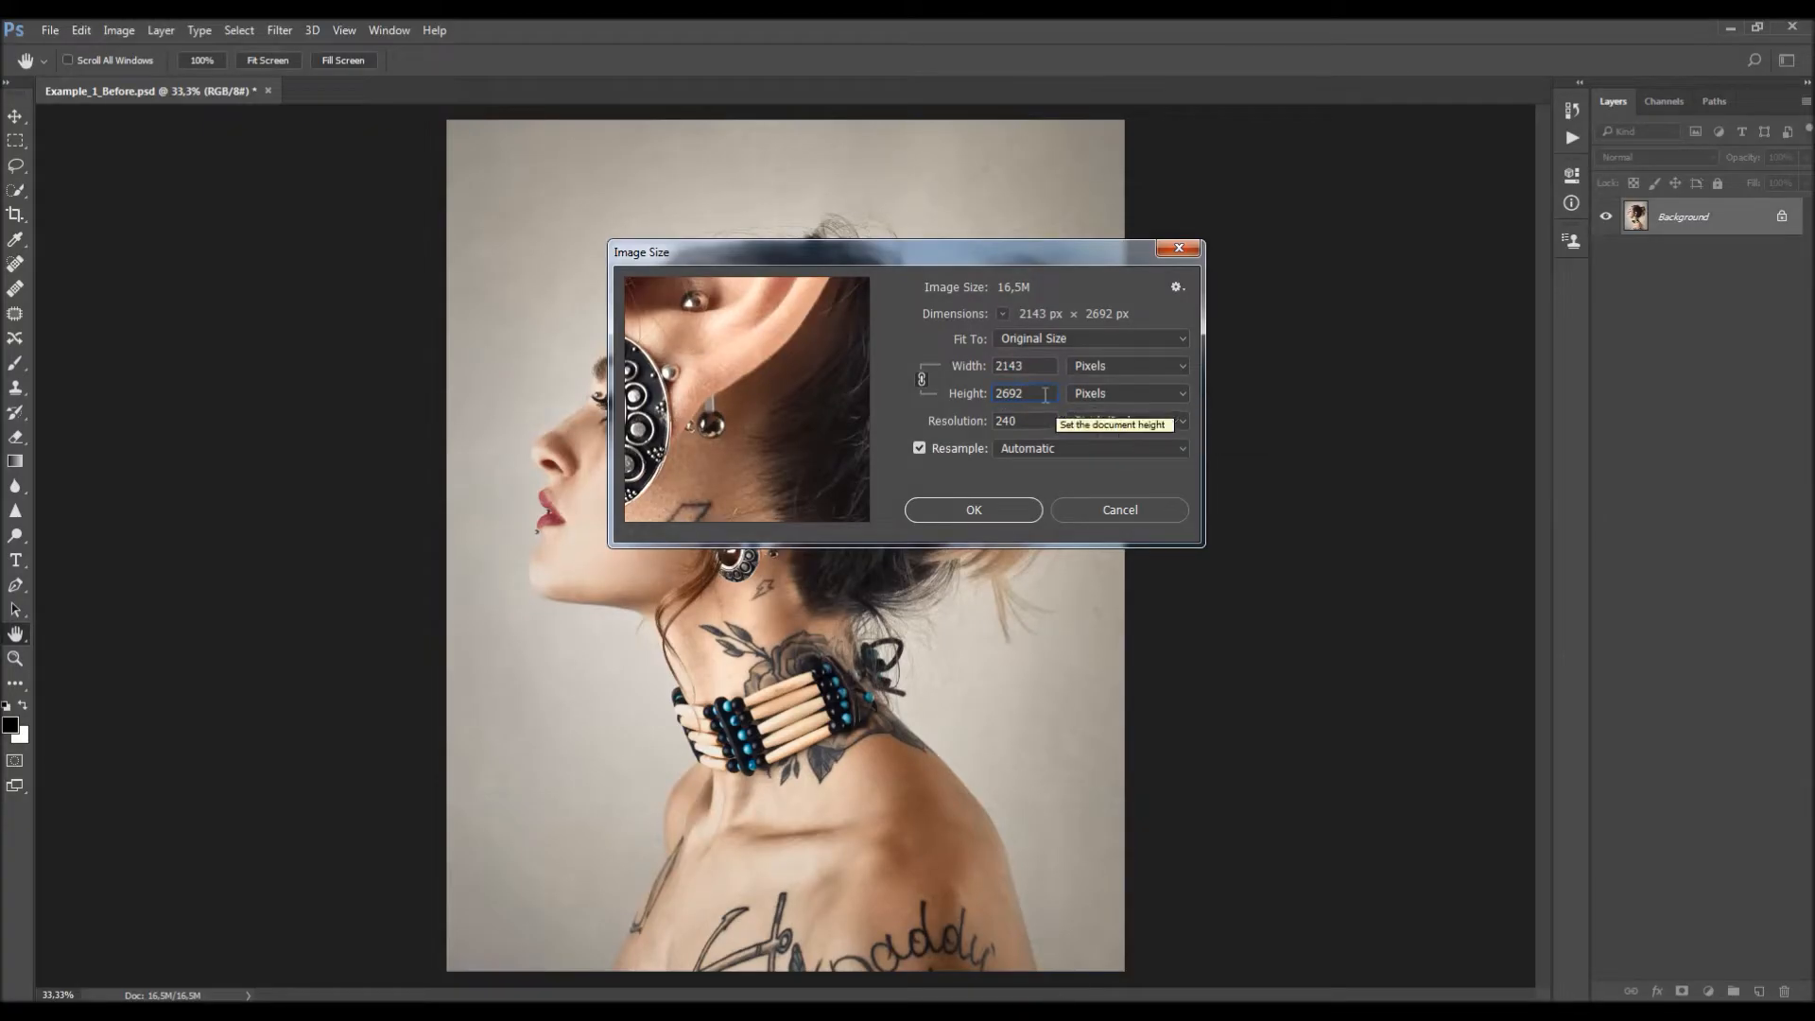
{"action": "left_click", "coordinate": [1179, 250]}
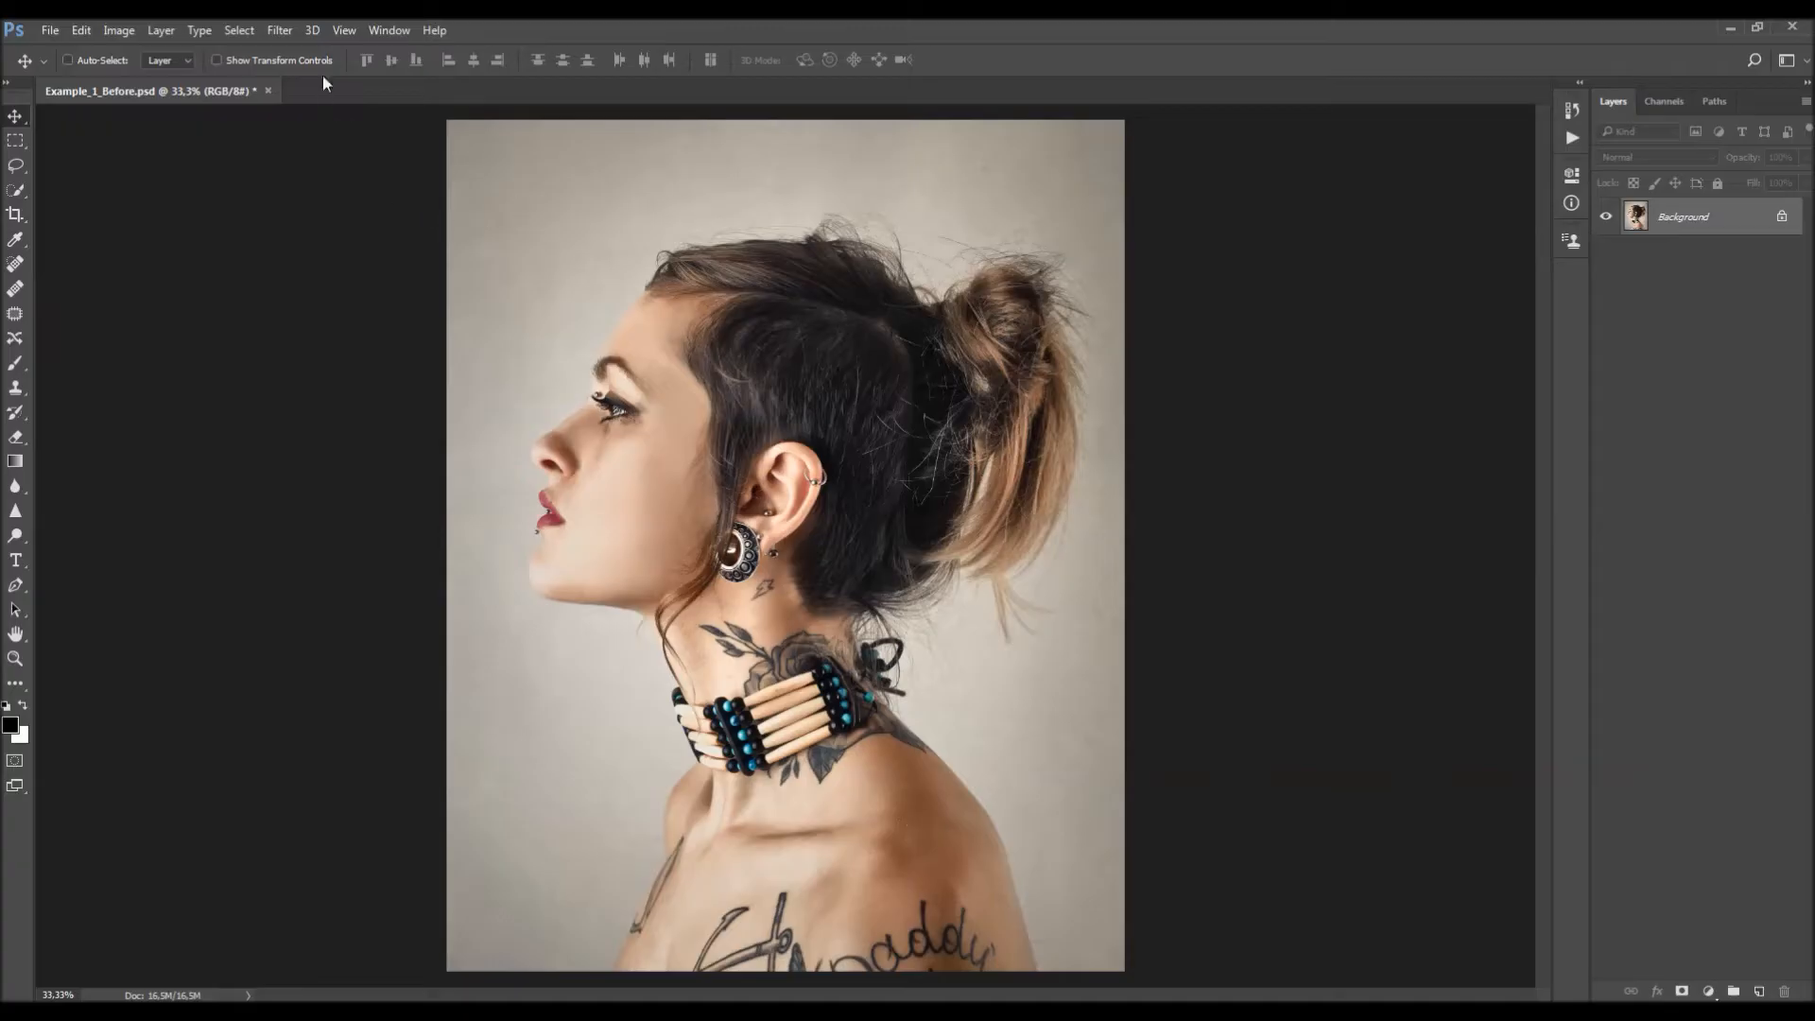
Load the Ink Pen Sketch action file from the CS6 to CC 2020+ folder and select the Ink Pen Sketch action inside its set.
{"action": "left_click", "coordinate": [389, 29]}
{"action": "left_click", "coordinate": [416, 154]}
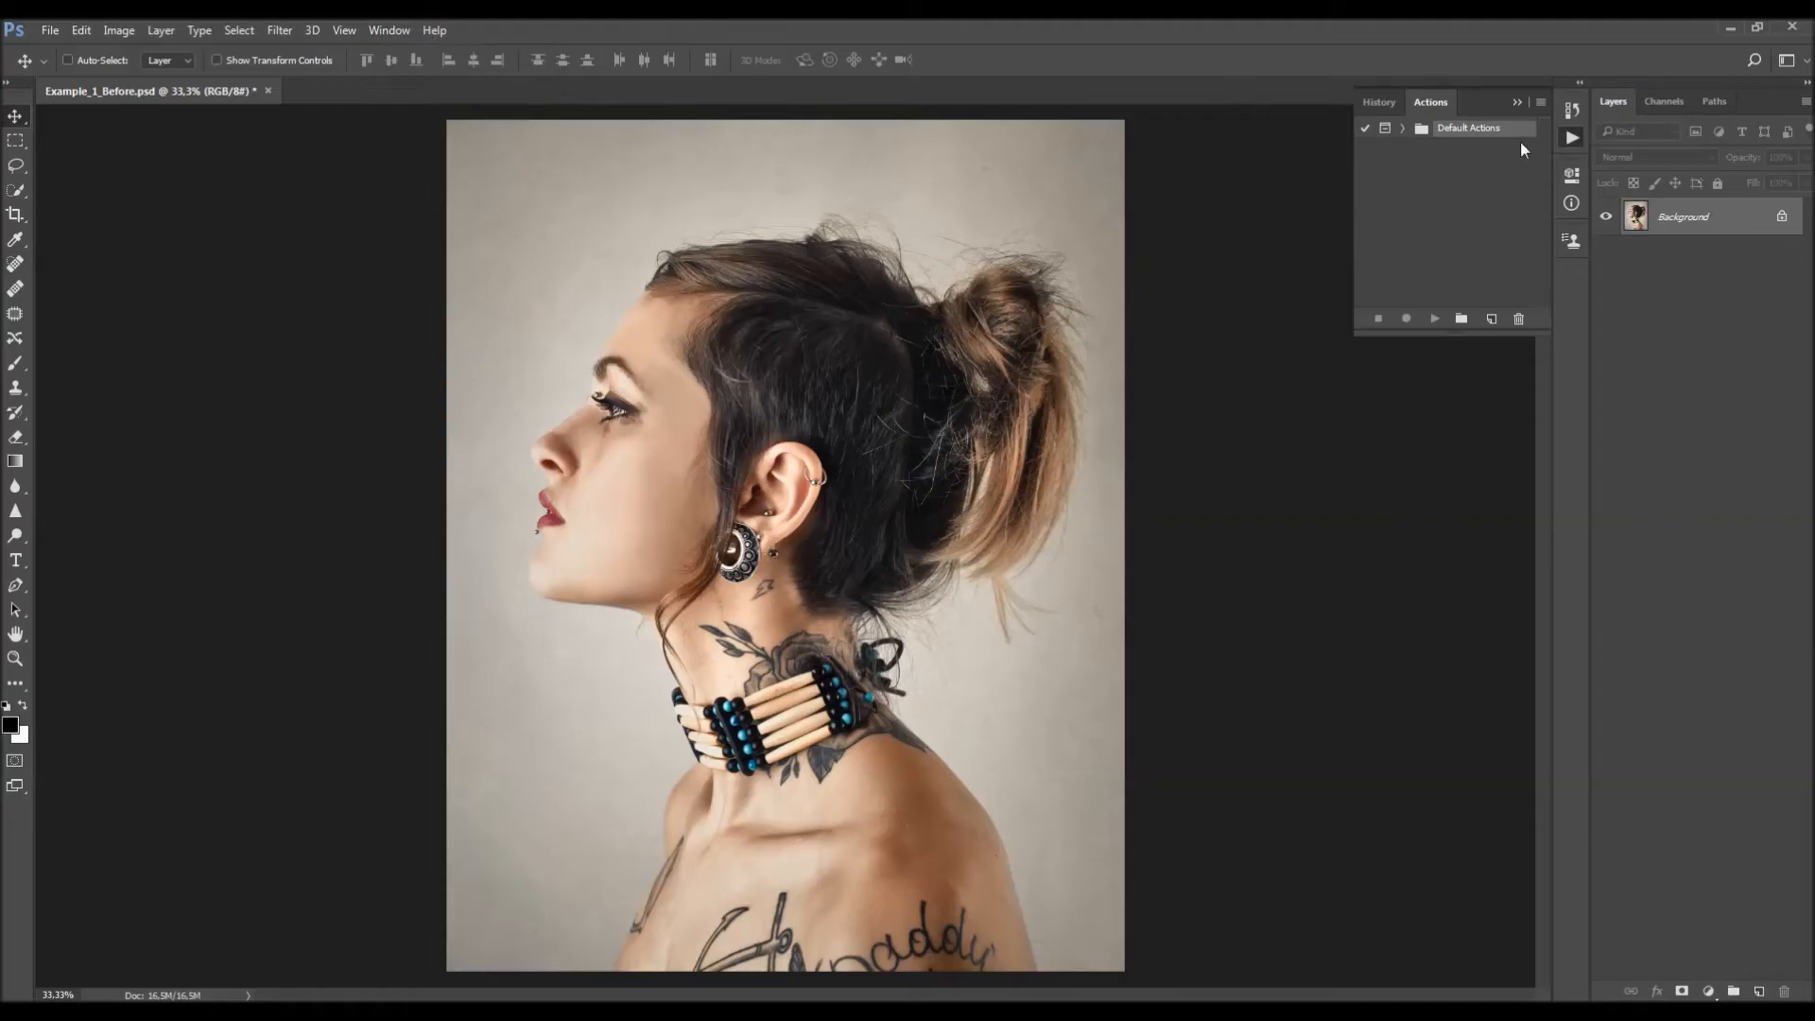
{"action": "left_click", "coordinate": [1541, 101]}
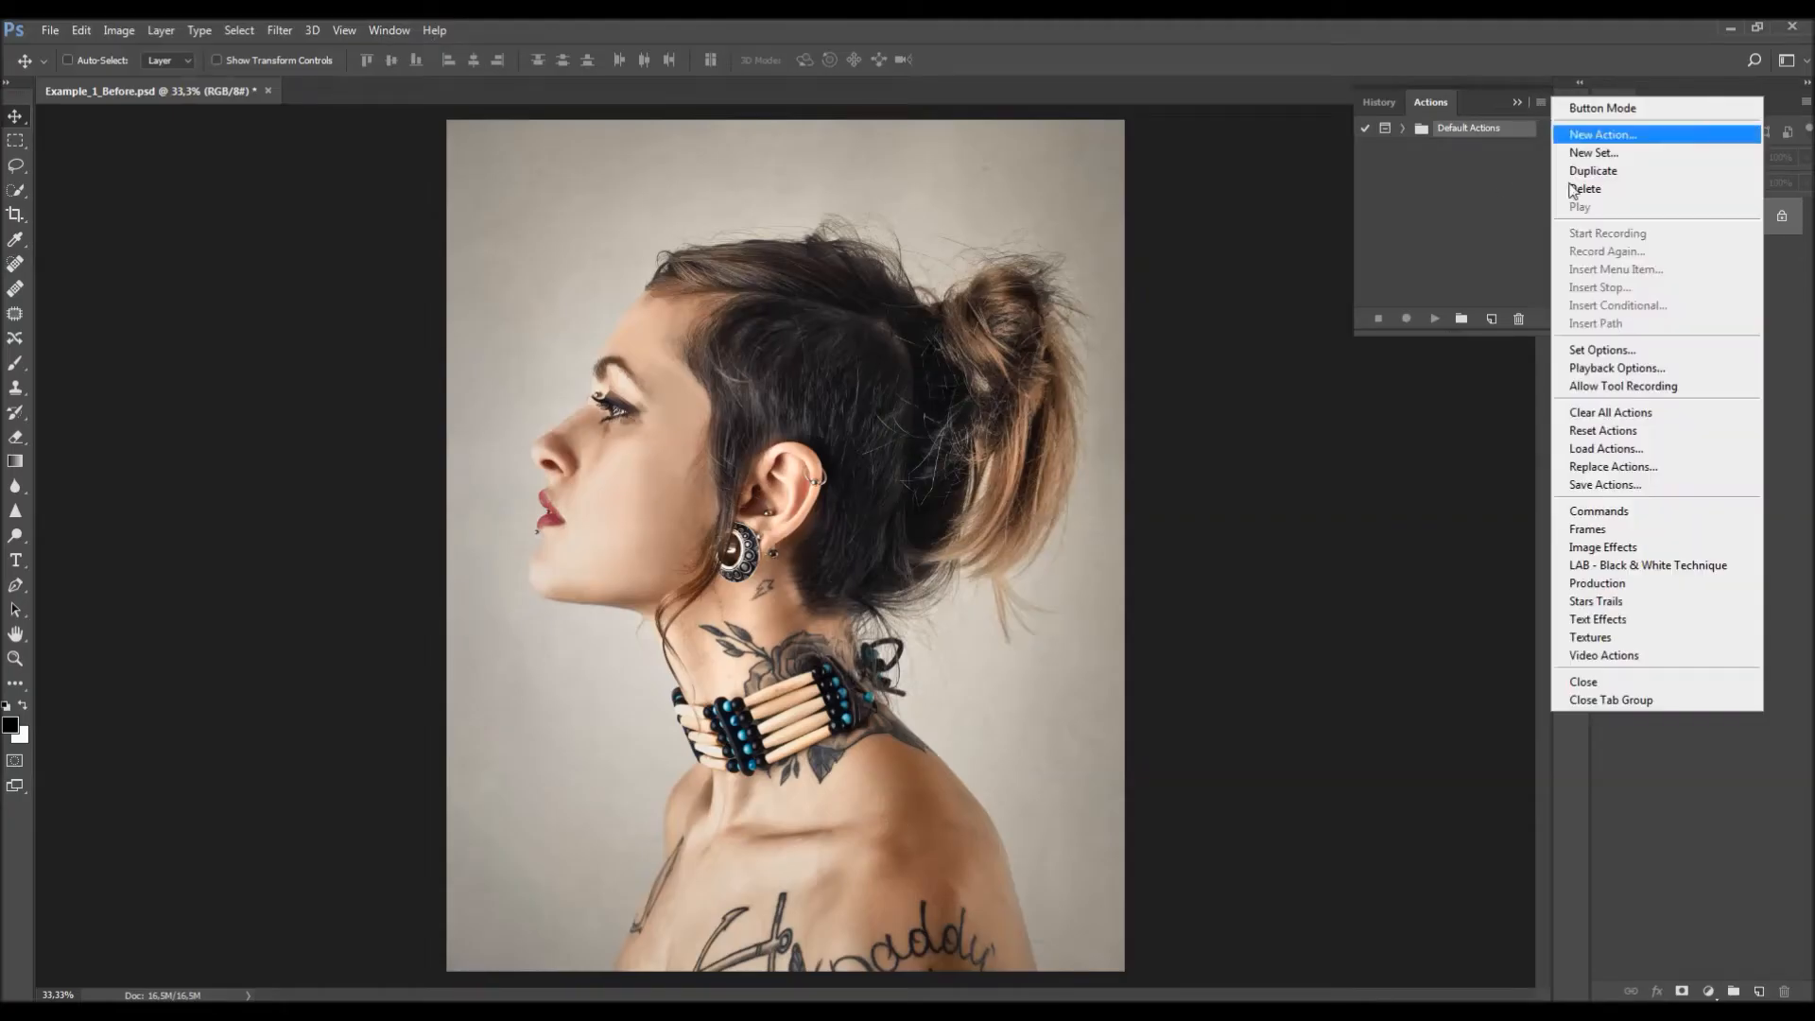
{"action": "left_click", "coordinate": [1598, 450]}
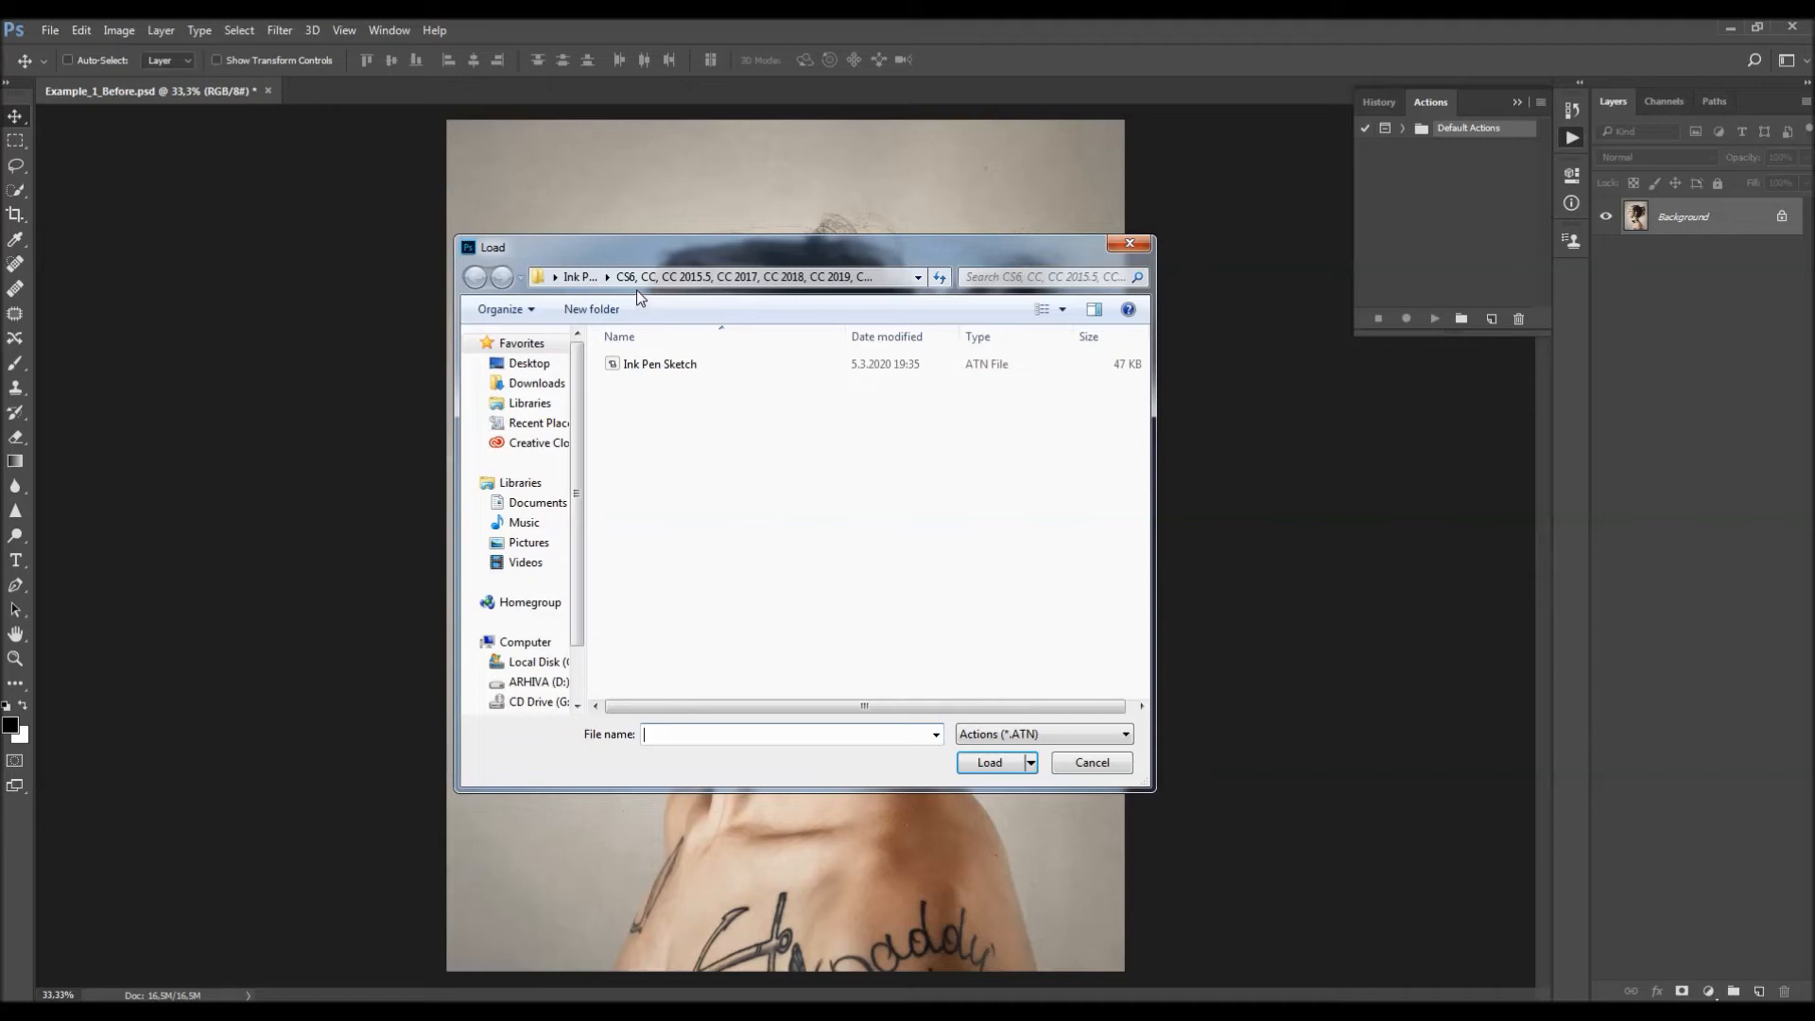
{"action": "left_click", "coordinate": [580, 276]}
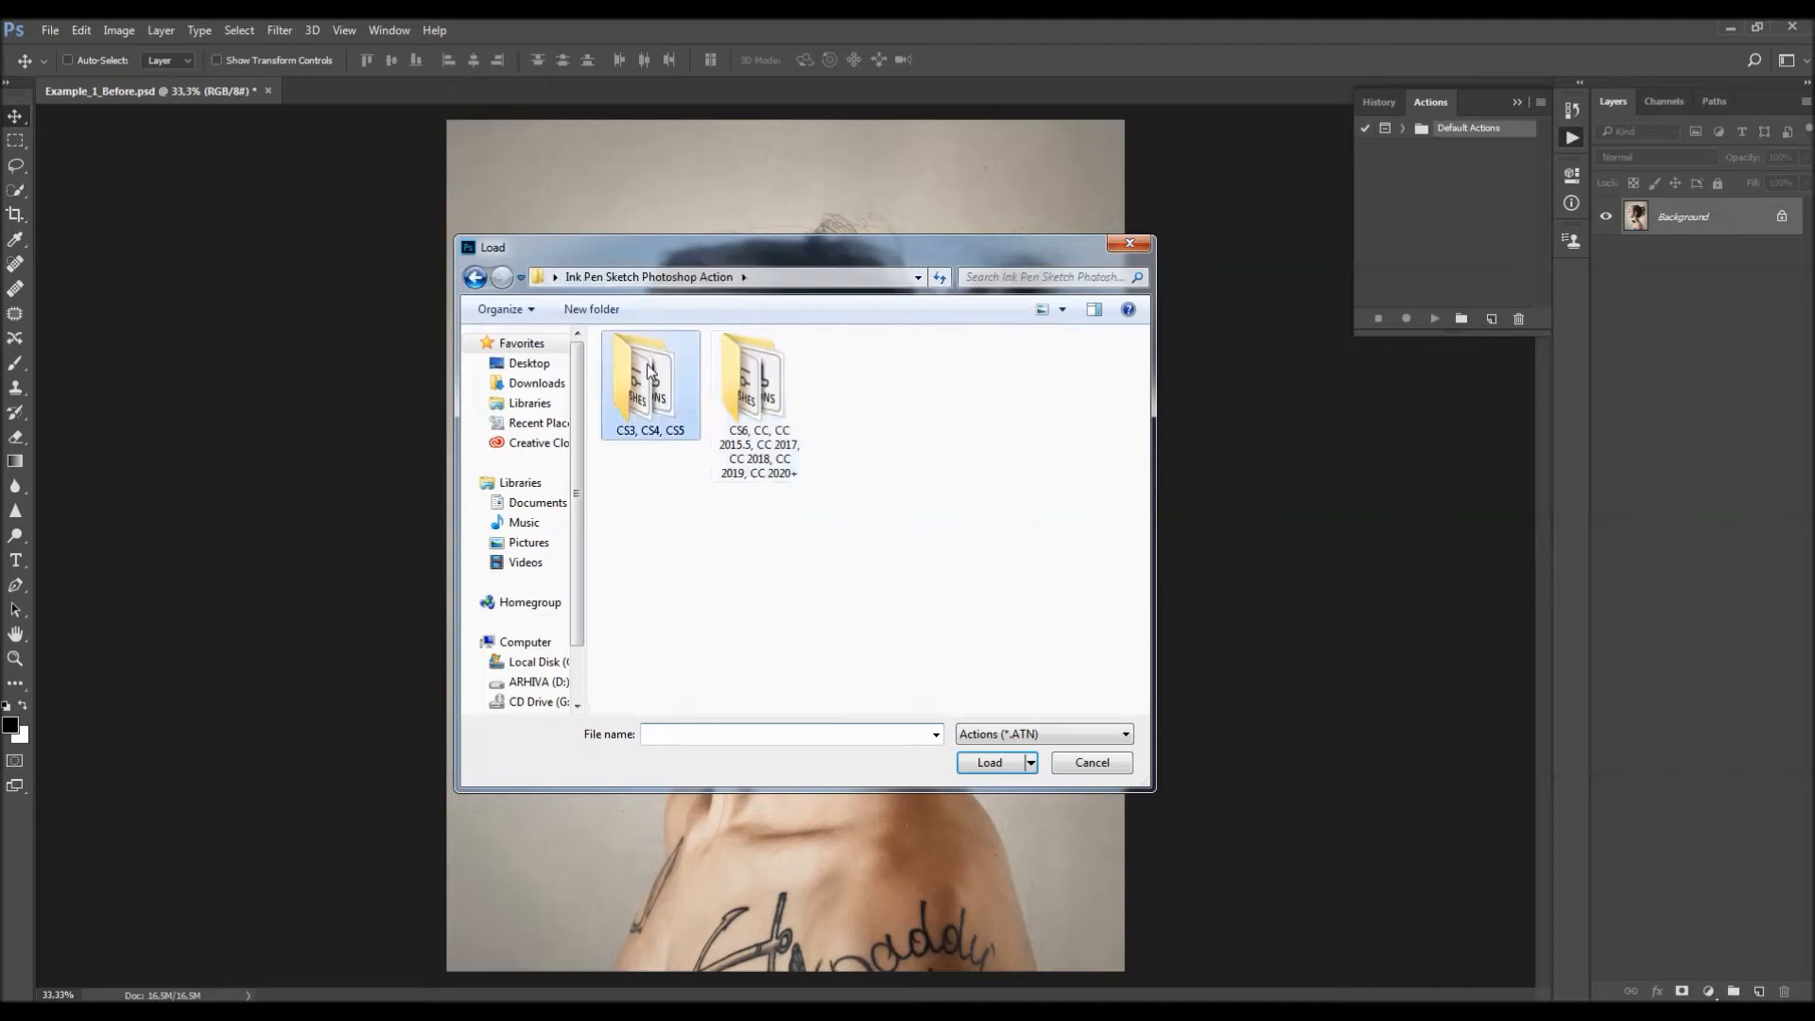
{"action": "double_click", "coordinate": [745, 387]}
{"action": "left_click", "coordinate": [741, 365]}
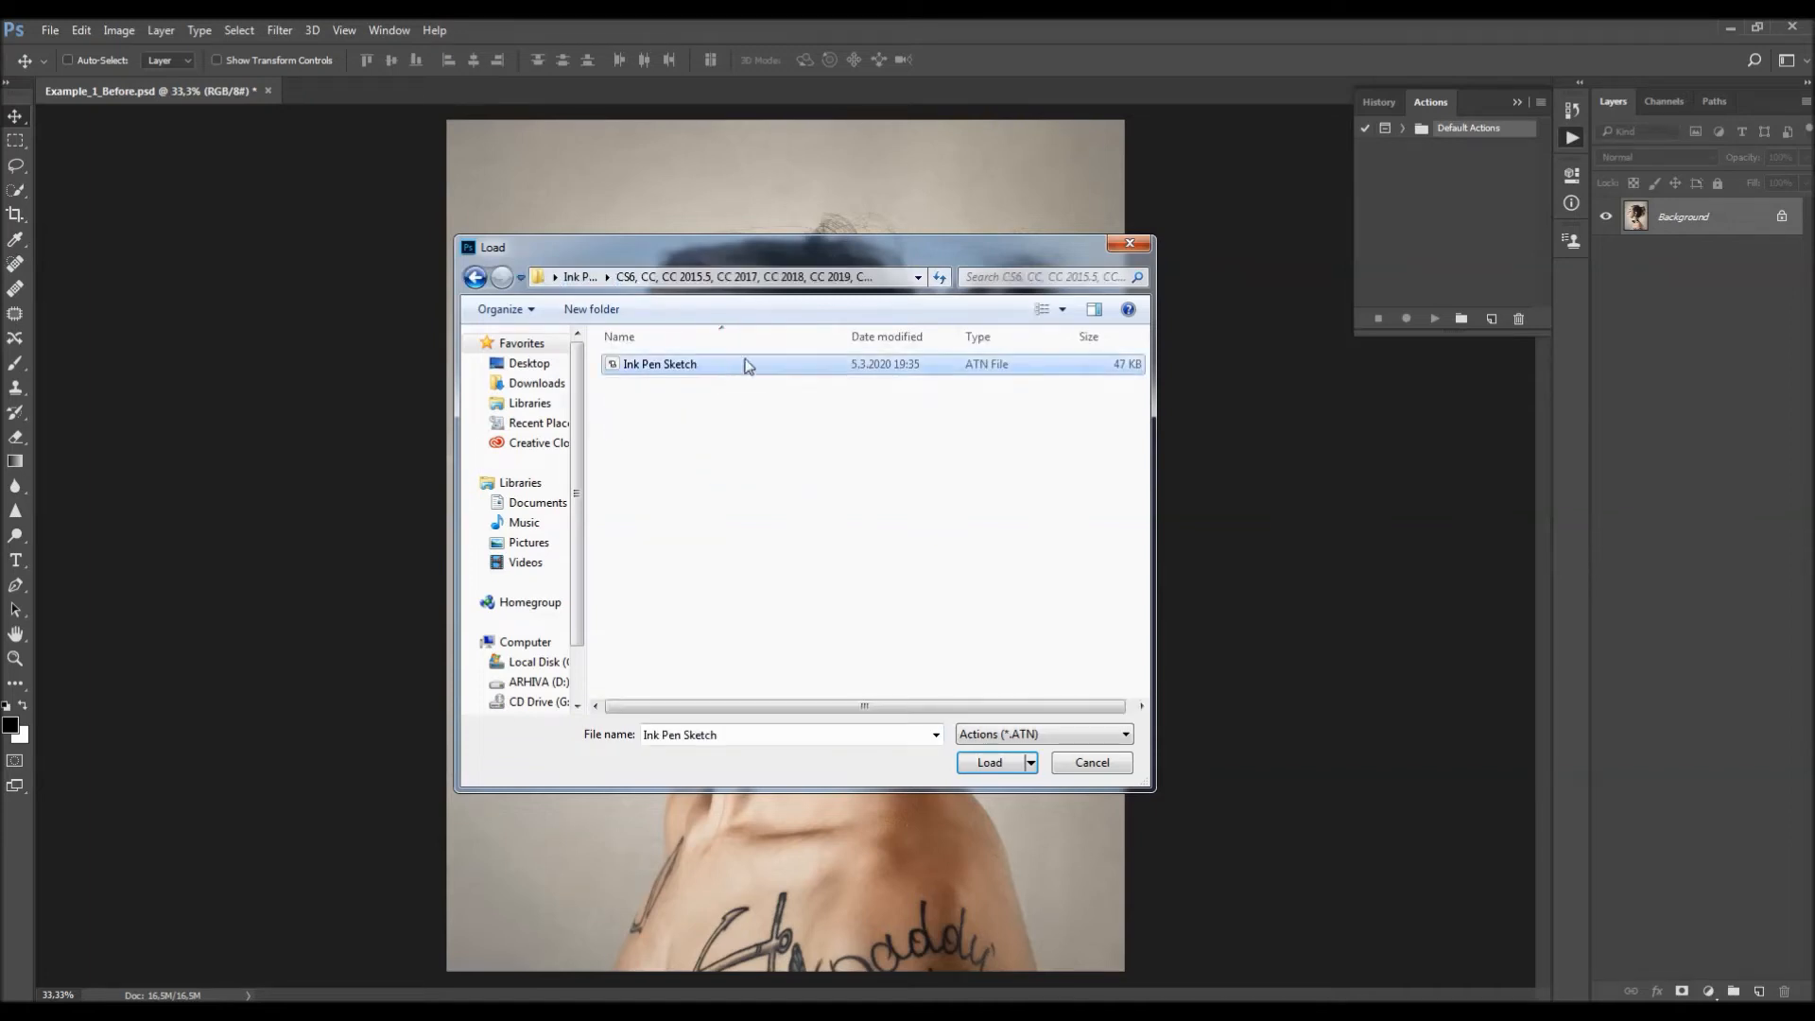
{"action": "left_click", "coordinate": [989, 763]}
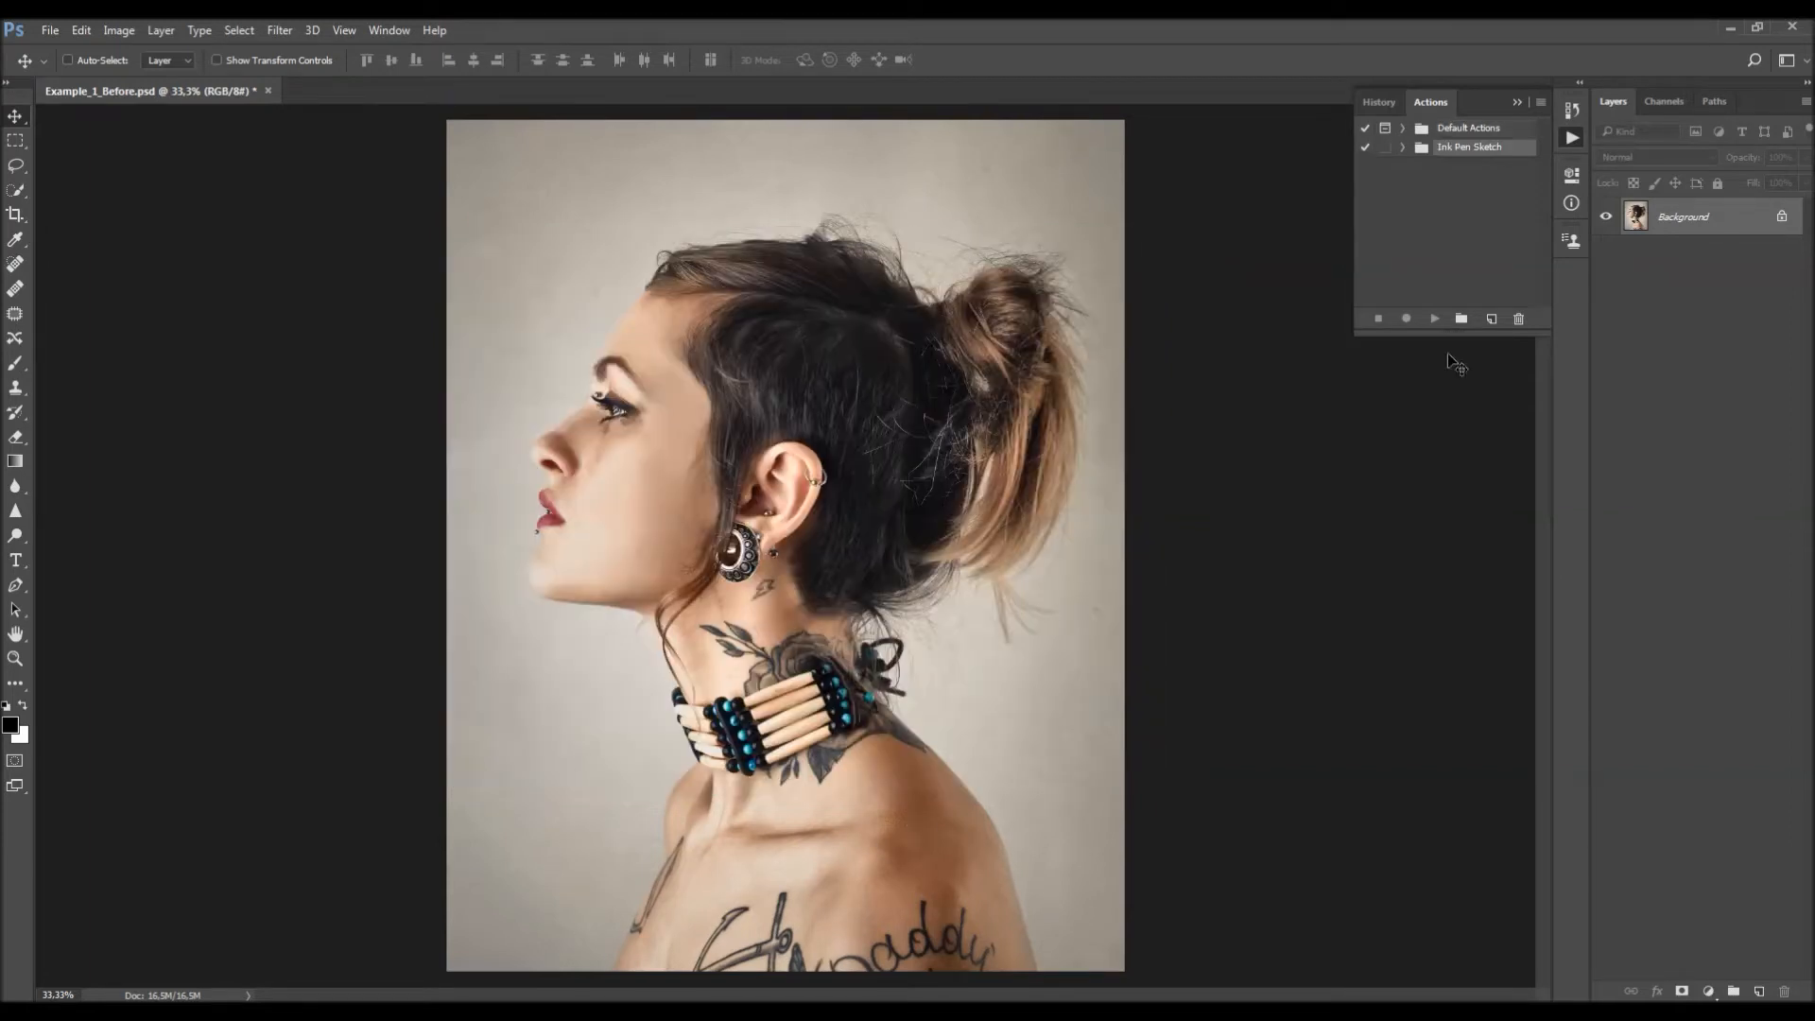
{"action": "left_click", "coordinate": [1403, 147]}
{"action": "left_click", "coordinate": [1462, 167]}
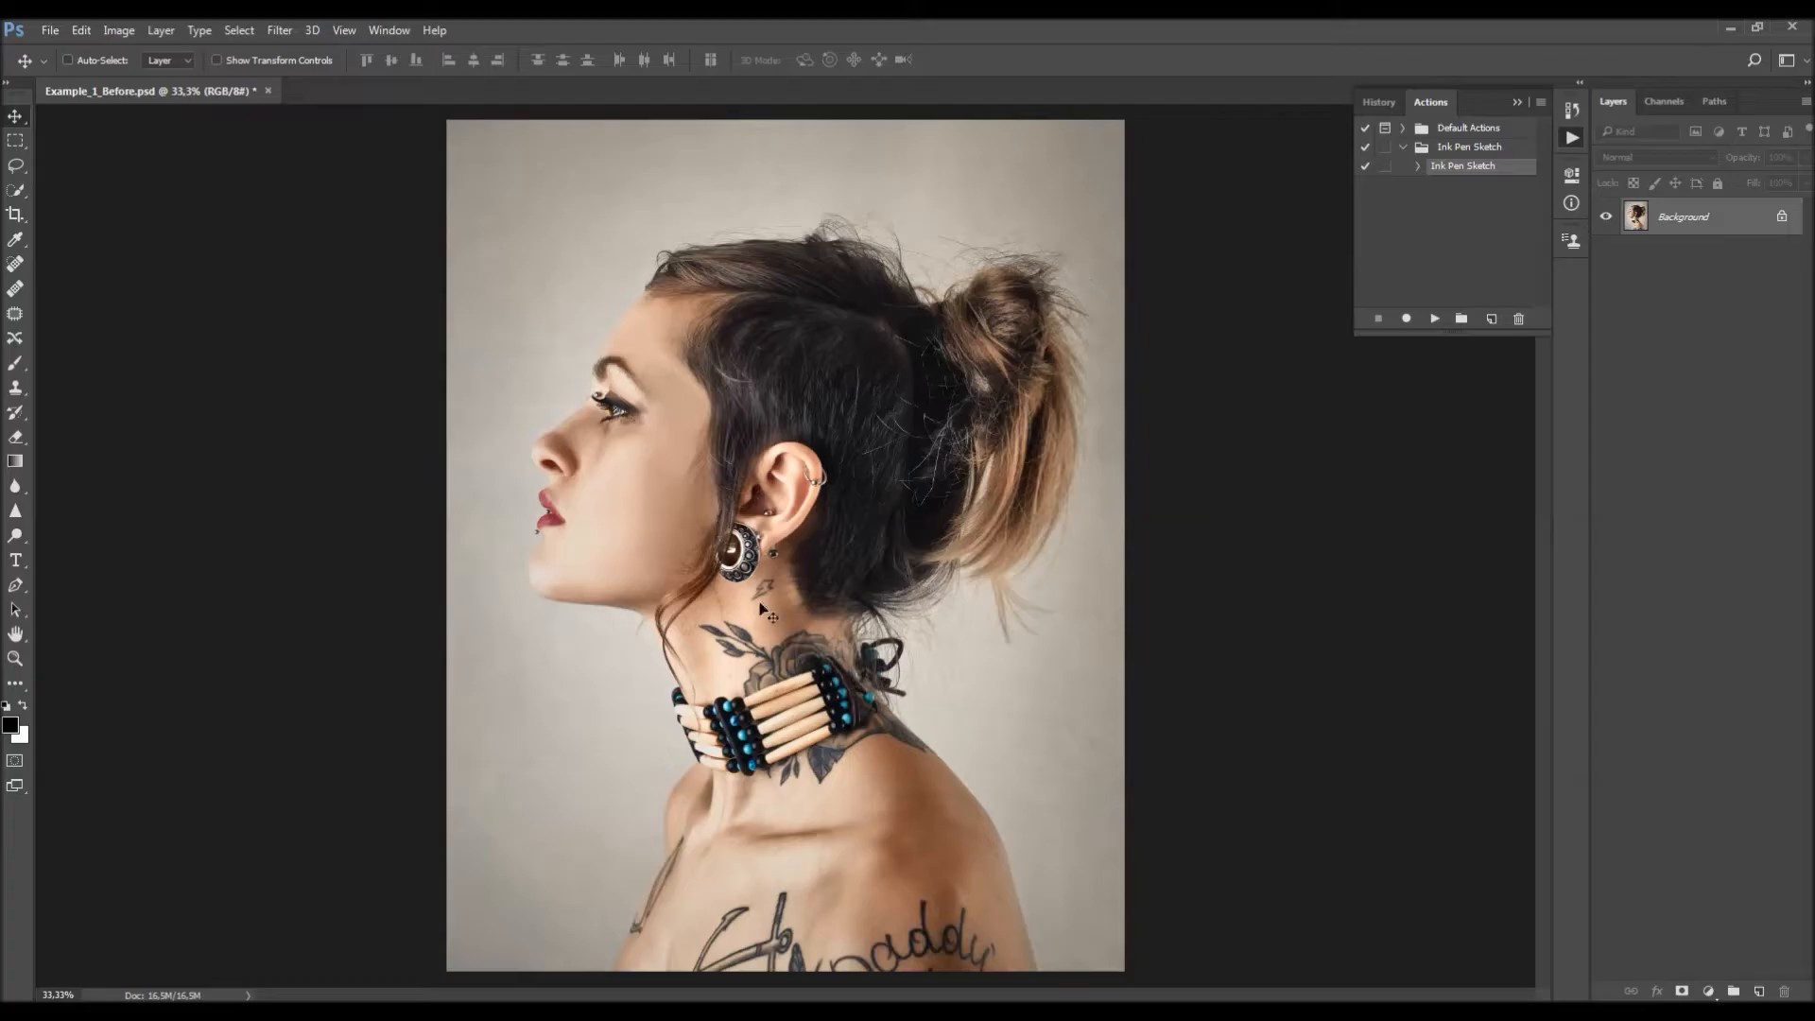
Load the Ink_Pen_Sketch_Brushes file from the CS6 to CC 2020+ folder into the brush presets.
{"action": "key", "text": "b"}
{"action": "right_click", "coordinate": [804, 267]}
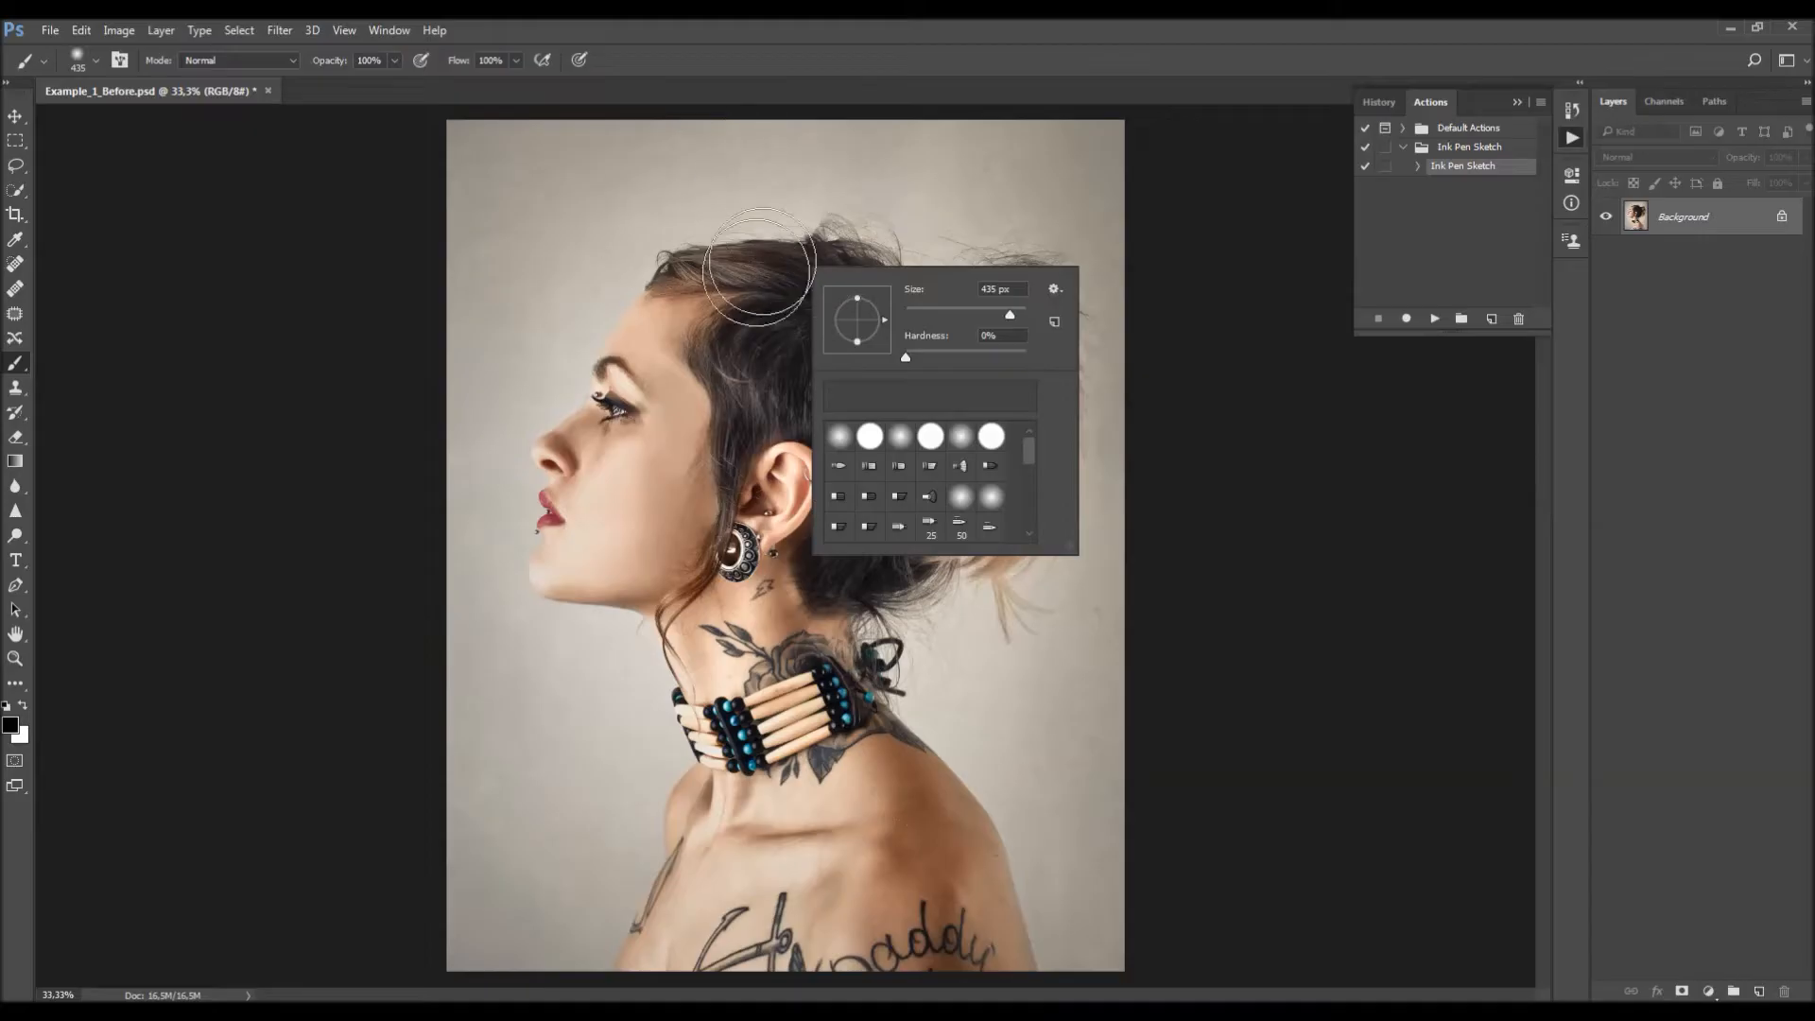
{"action": "left_click", "coordinate": [1056, 292]}
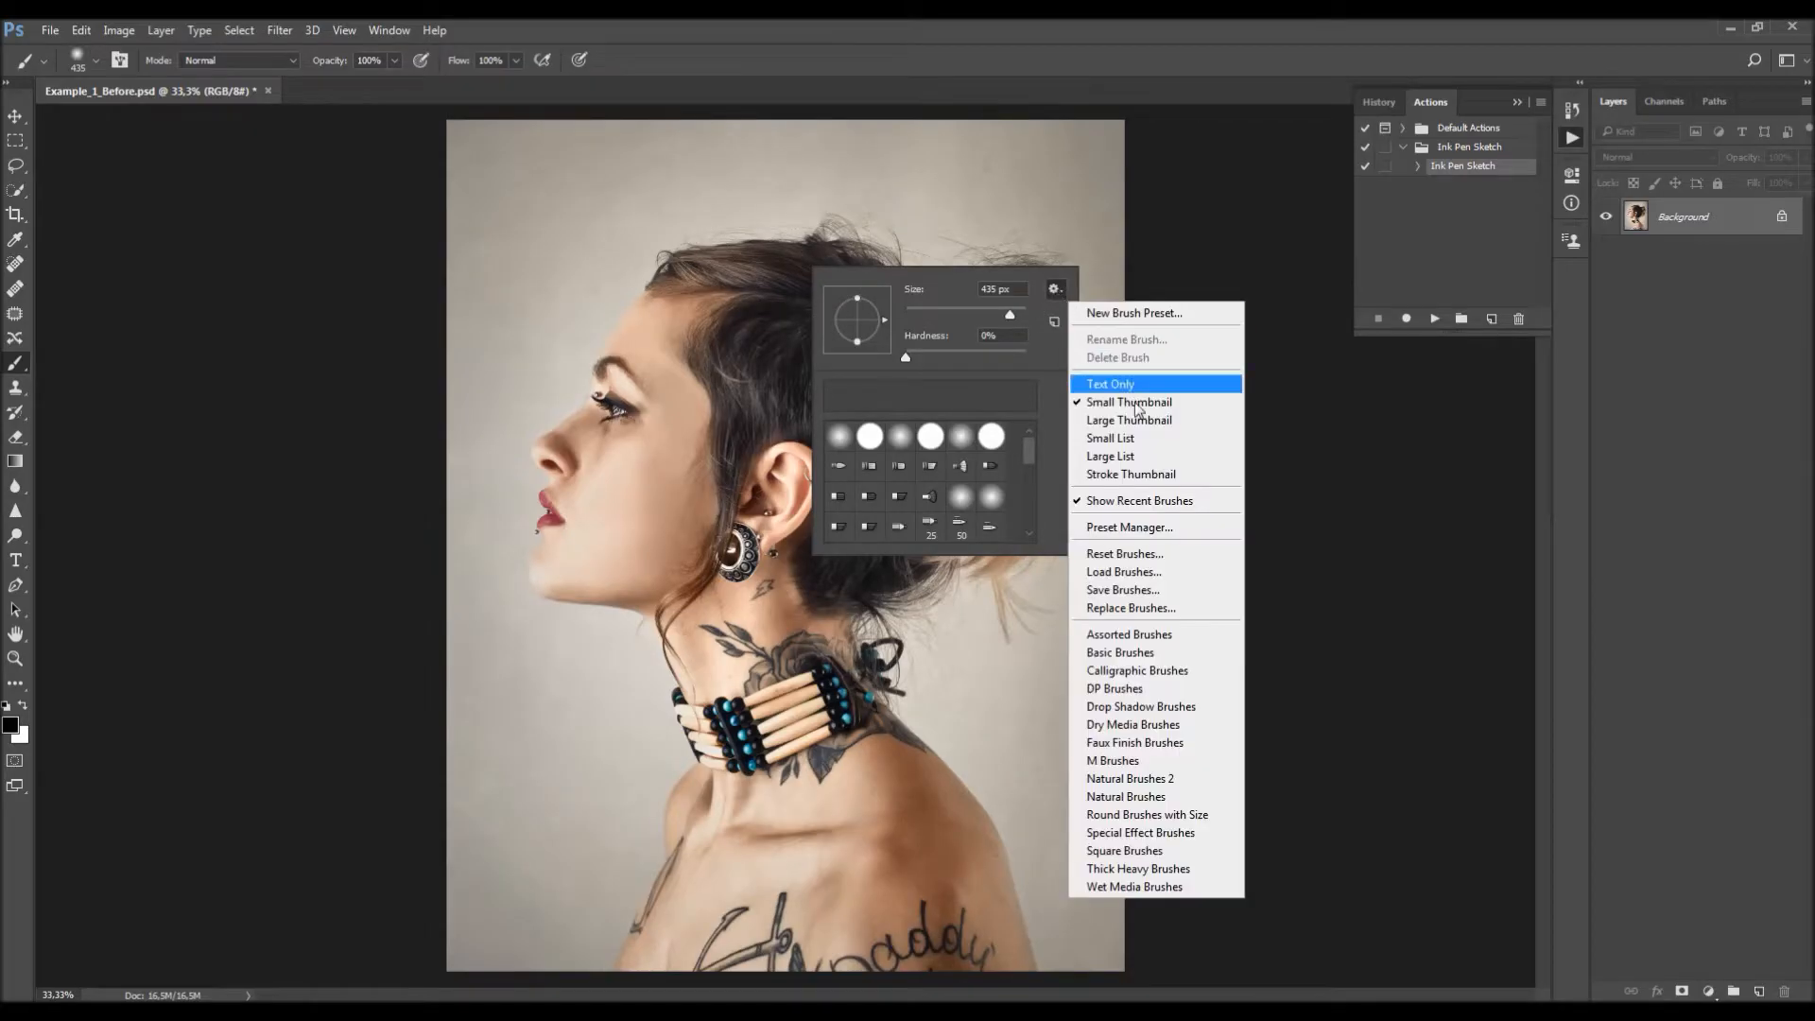
{"action": "left_click", "coordinate": [1149, 575]}
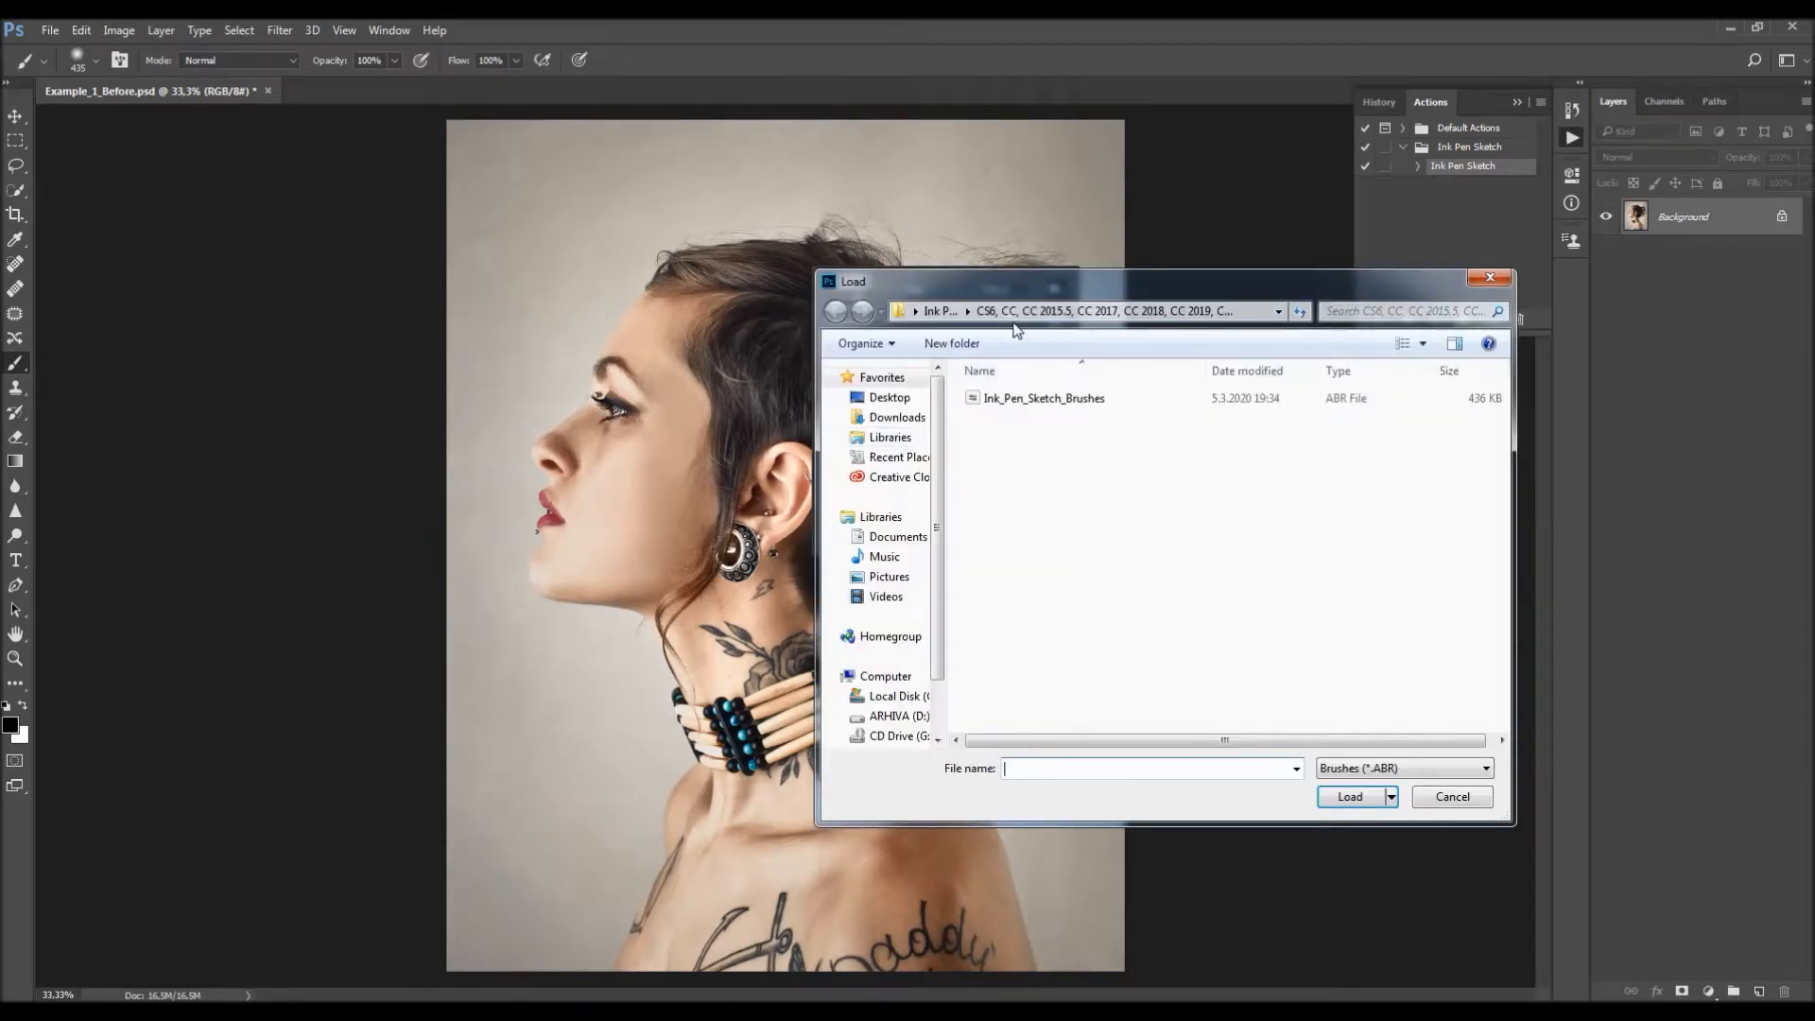
{"action": "left_click", "coordinate": [941, 311]}
{"action": "left_click_drag", "start_coordinate": [992, 280], "coordinate": [737, 247]}
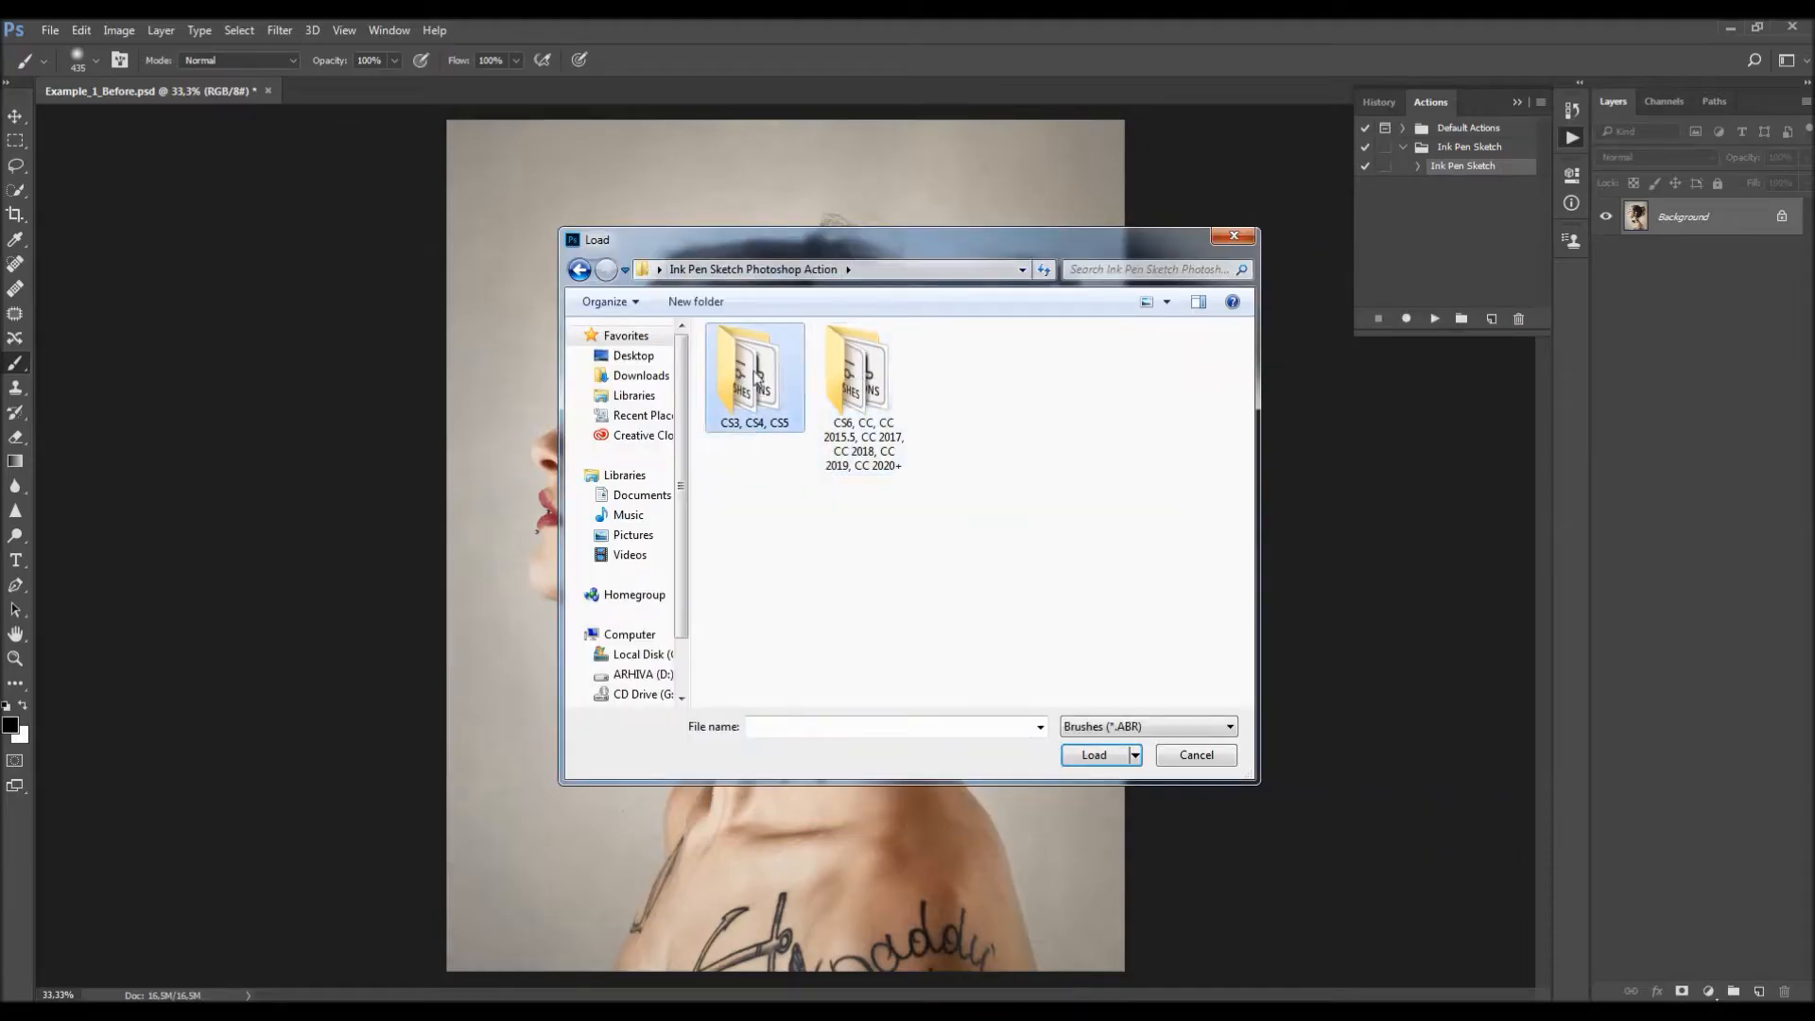
{"action": "double_click", "coordinate": [828, 383]}
{"action": "left_click", "coordinate": [815, 359]}
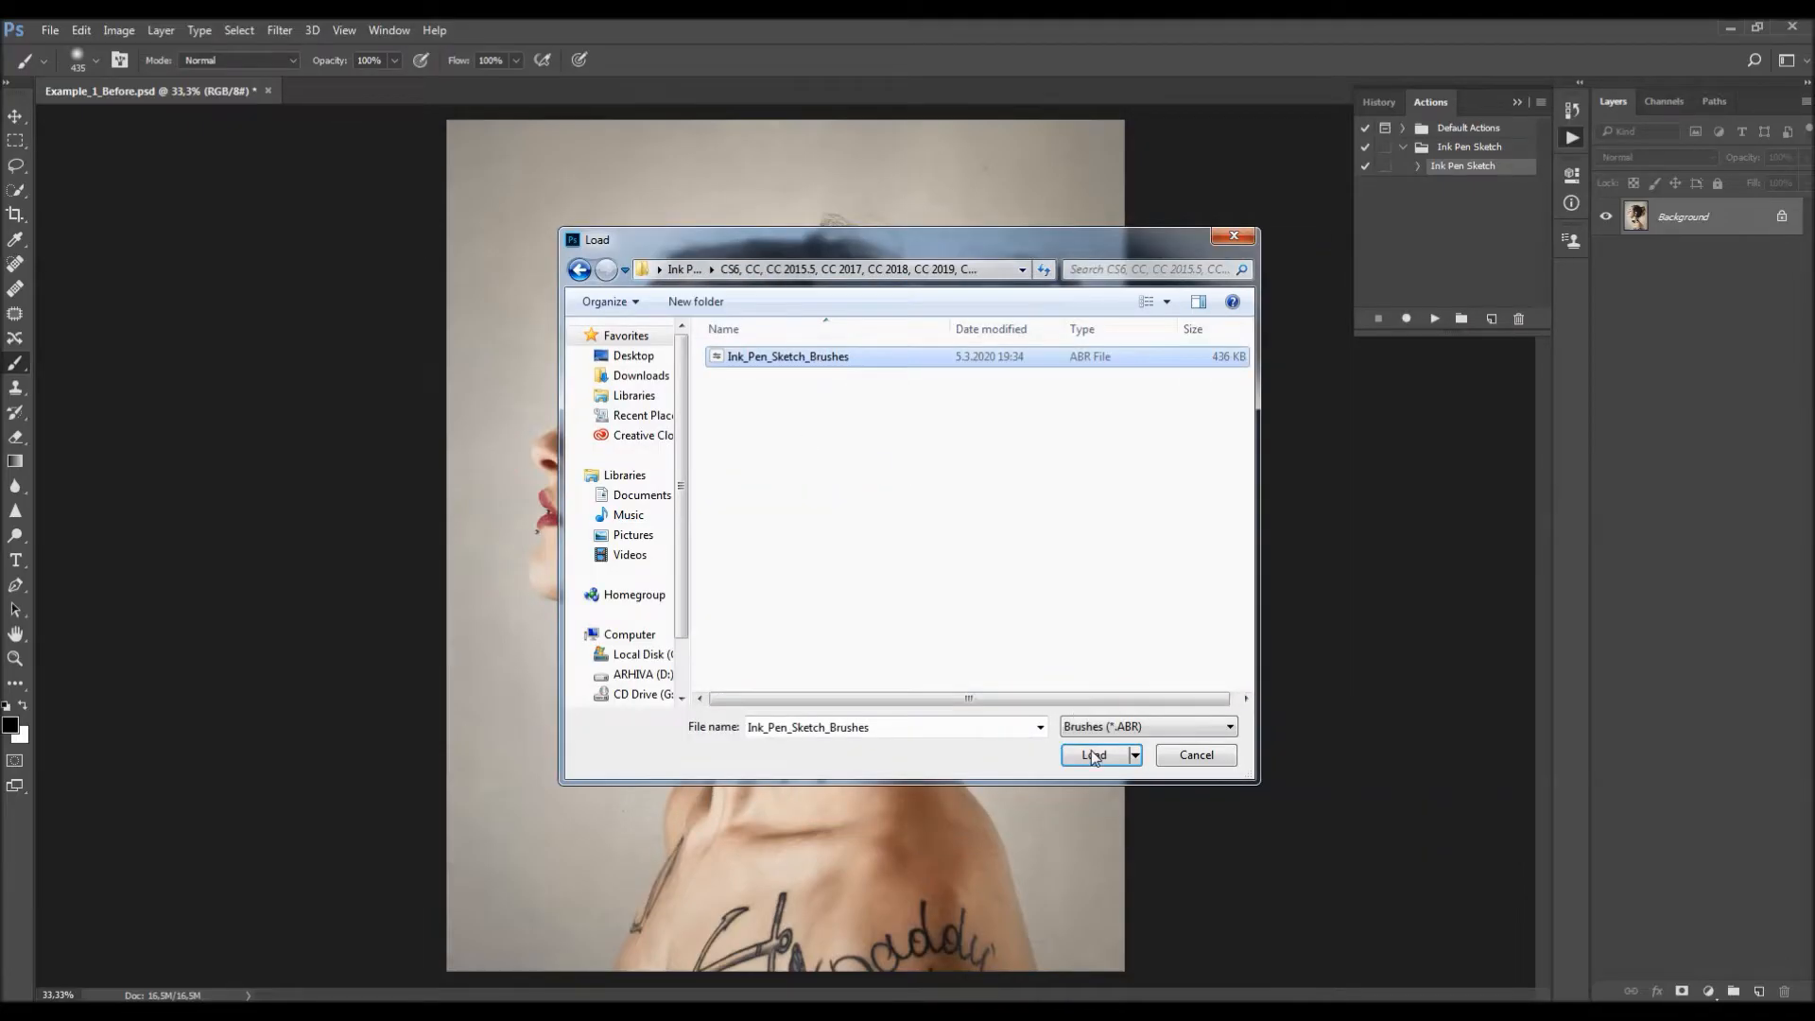
{"action": "double_click", "coordinate": [844, 359]}
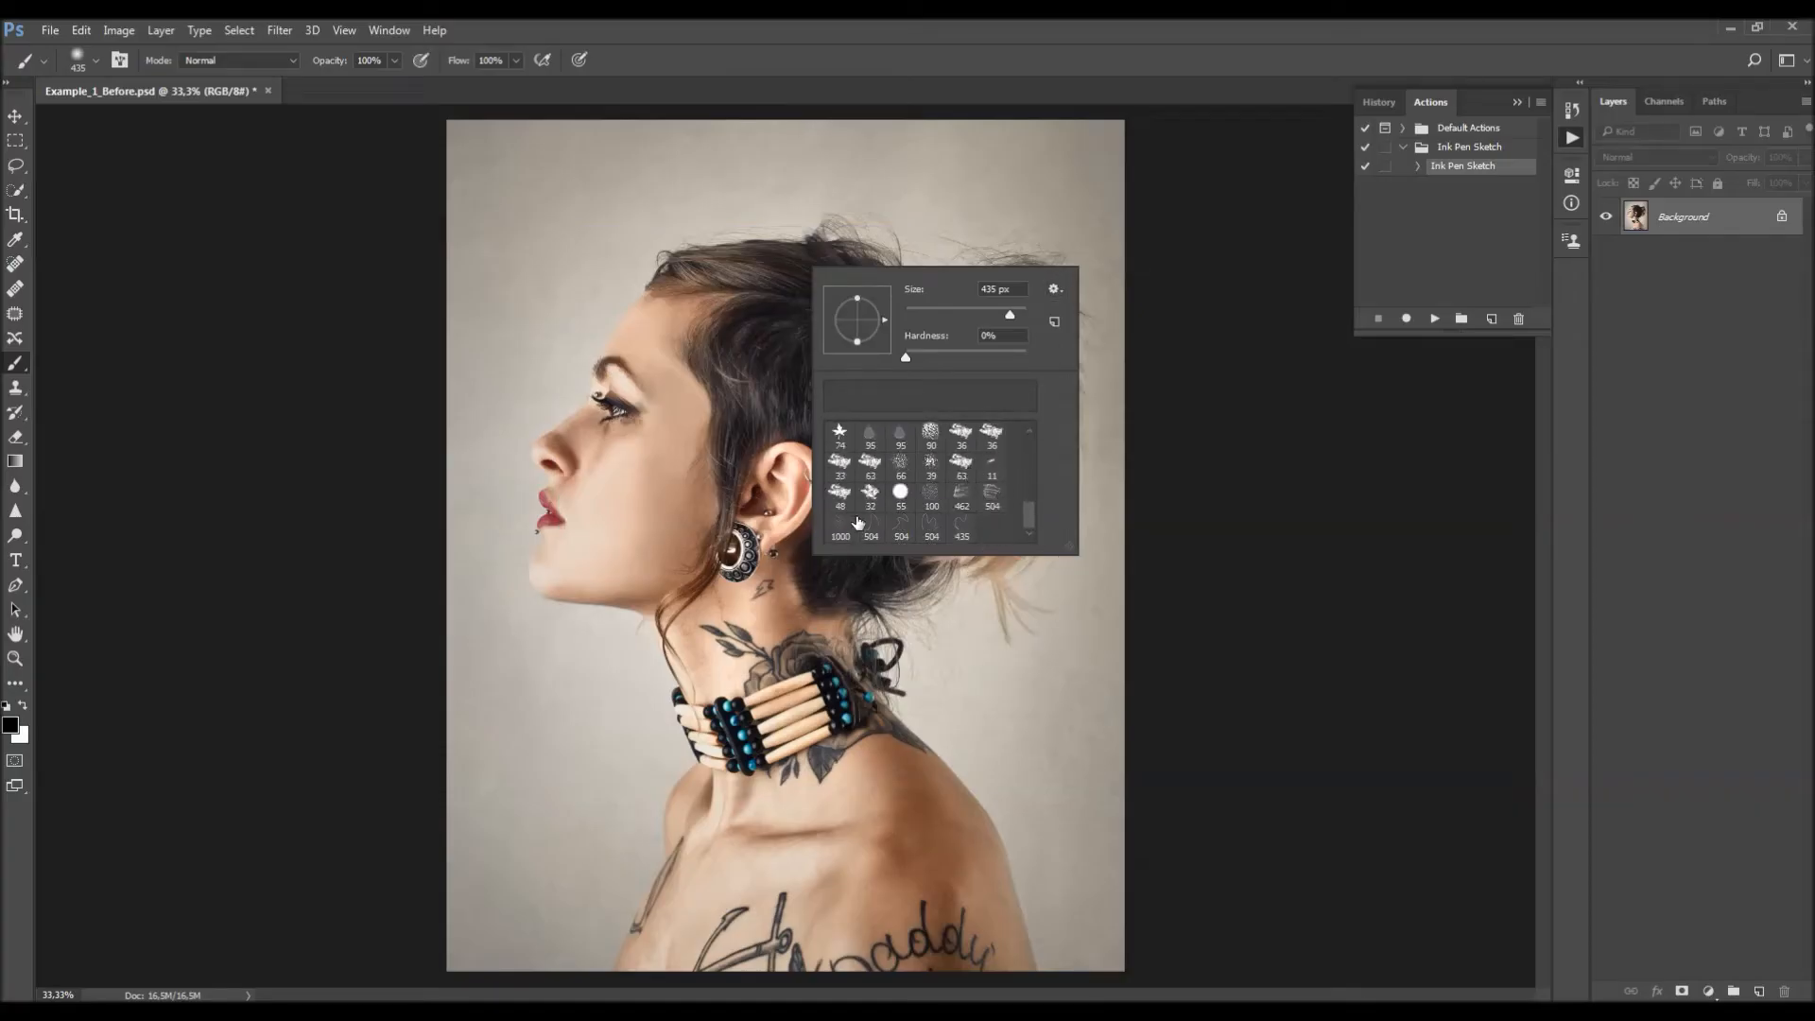
{"action": "key", "text": "Escape"}
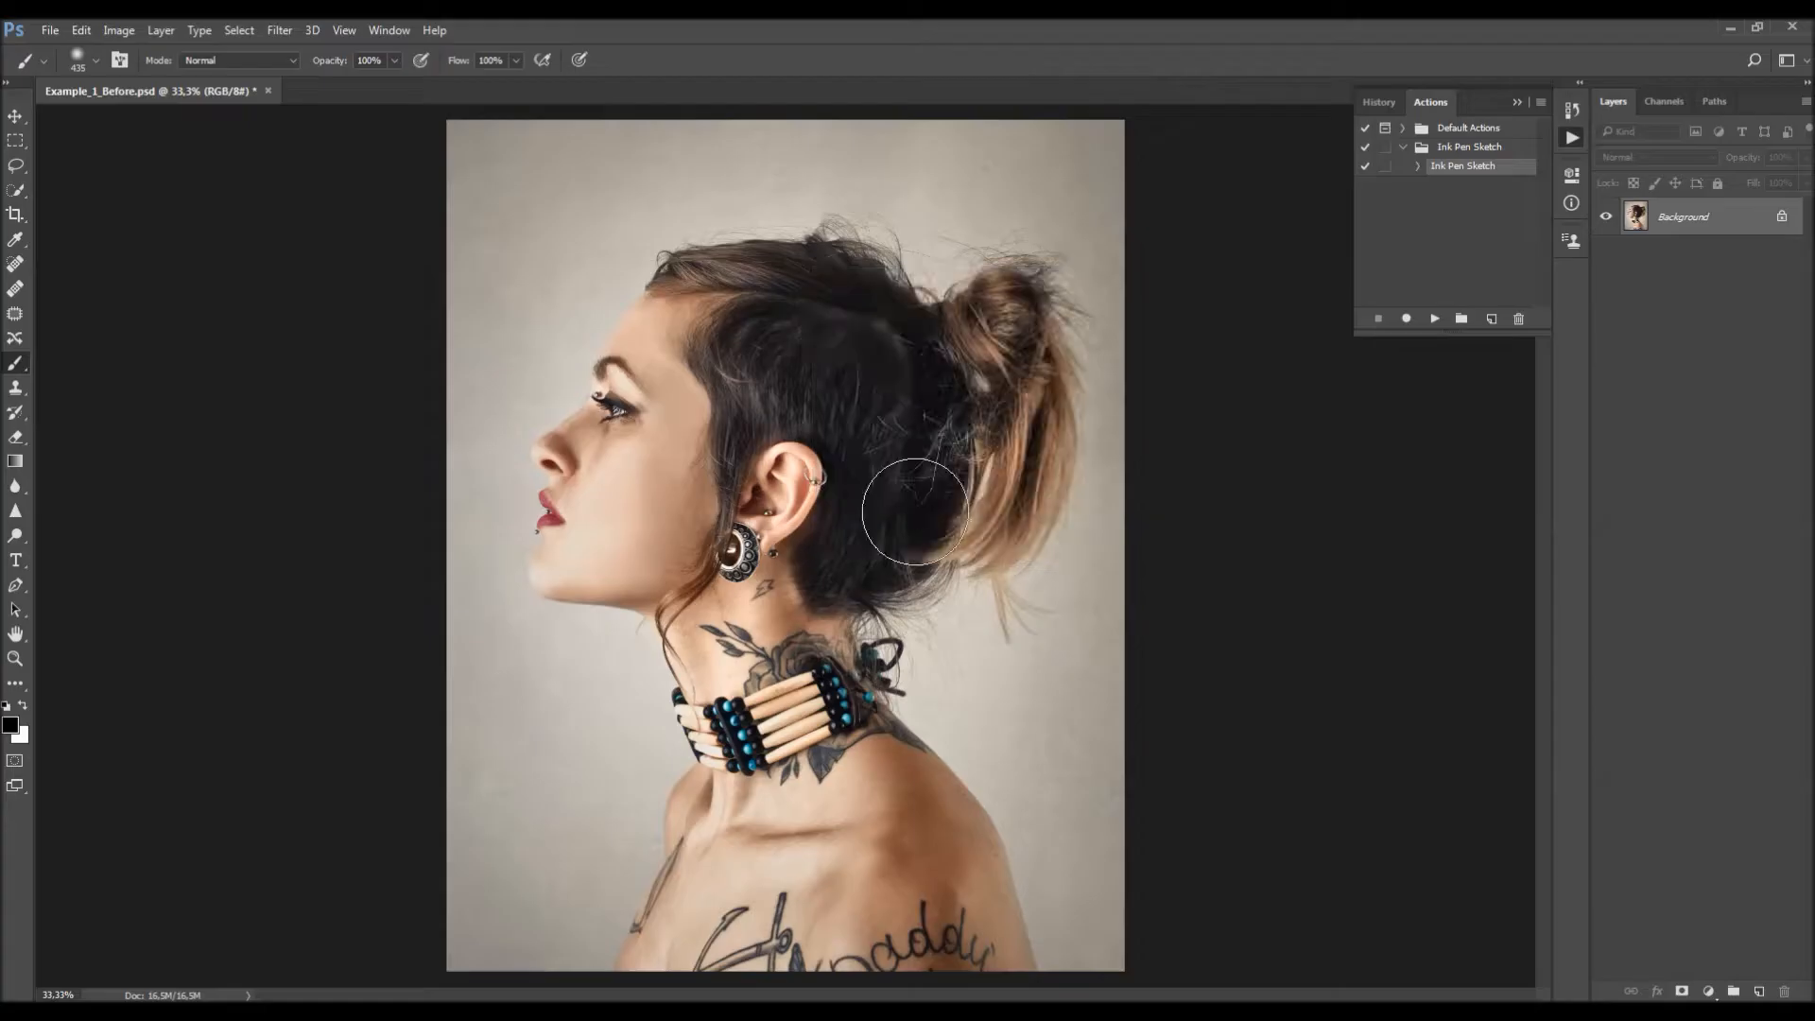
{"action": "key", "text": "v"}
Create a new layer named "brush" above the Background.
{"action": "left_click", "coordinate": [153, 31]}
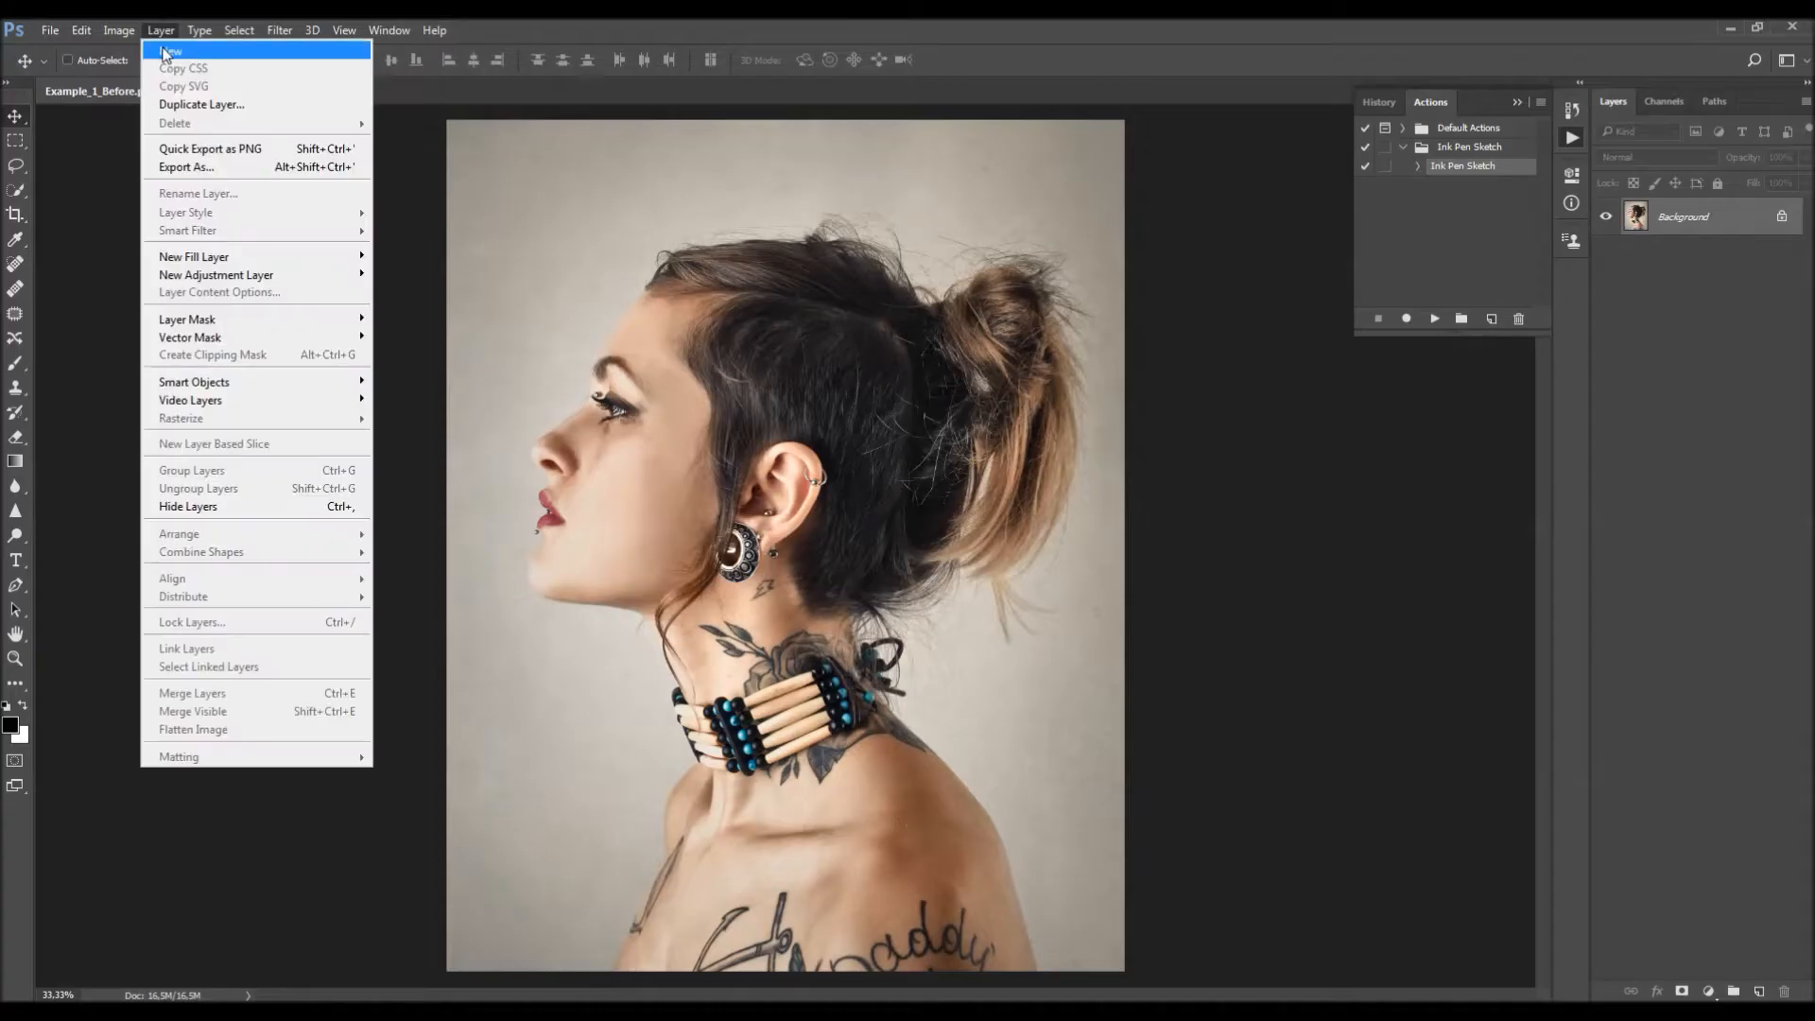
{"action": "mouse_move", "coordinate": [340, 50]}
{"action": "left_click", "coordinate": [429, 55]}
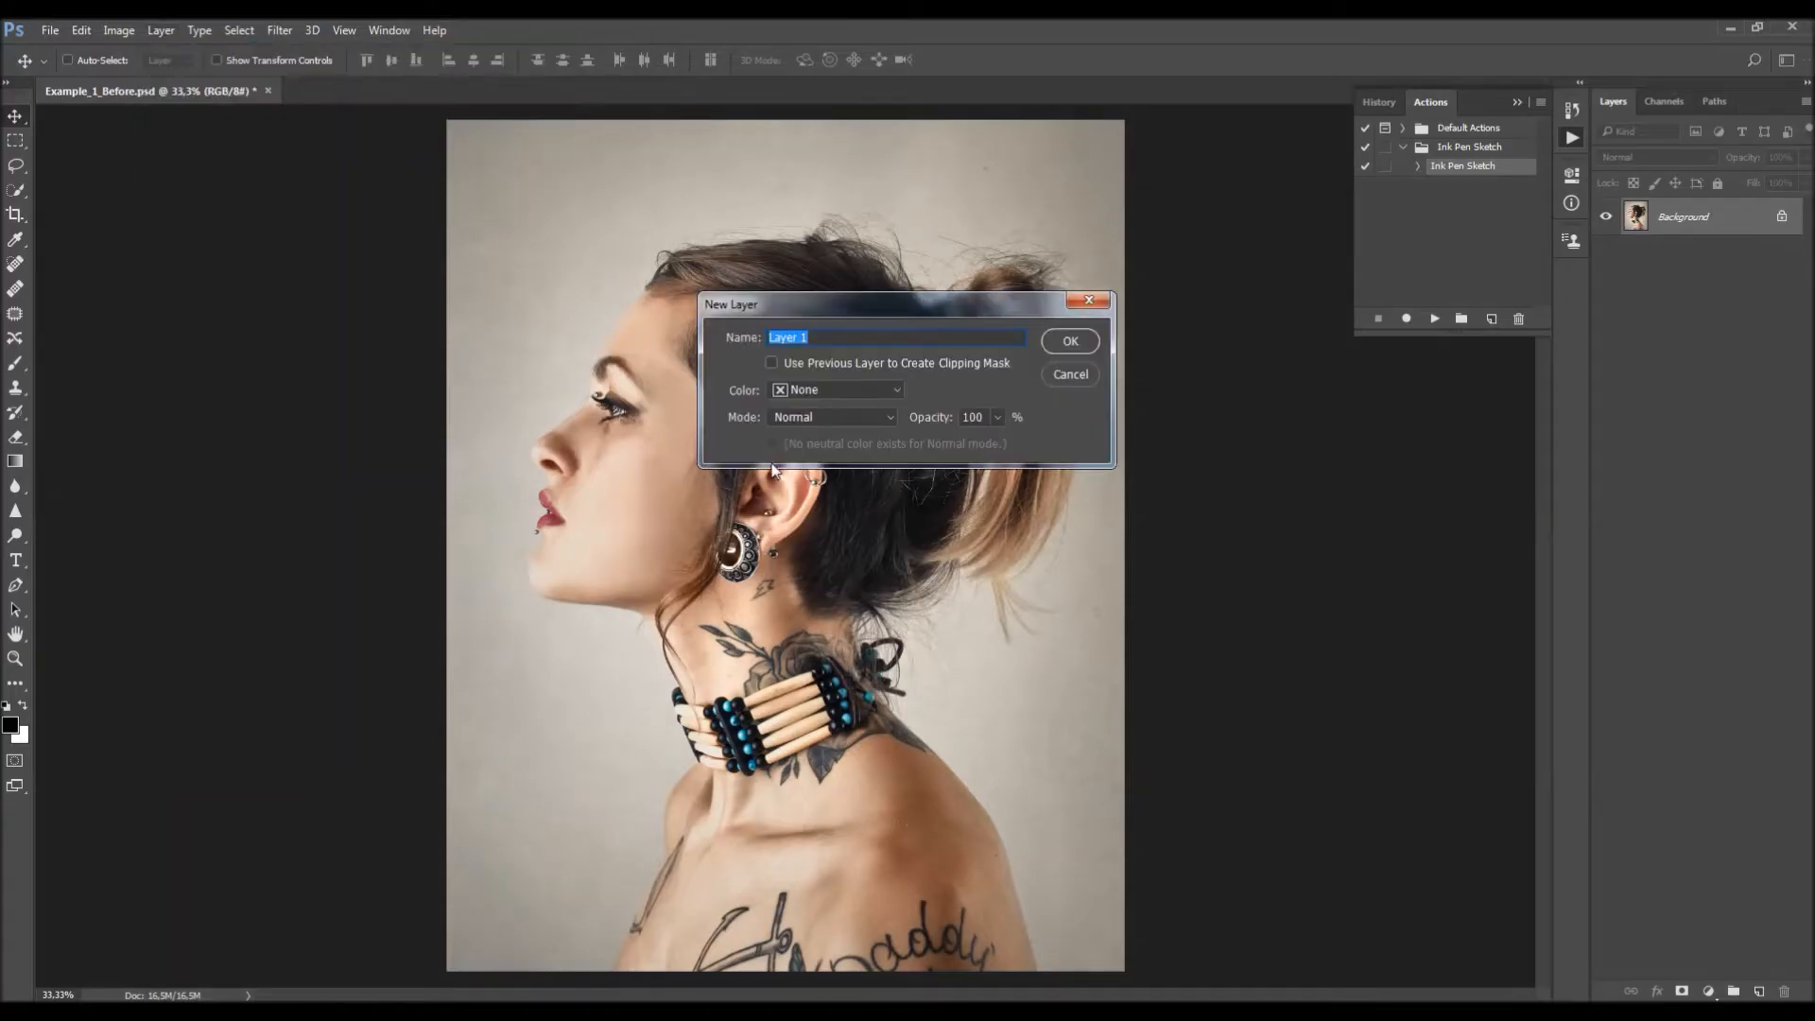
{"action": "type", "text": "brus"}
{"action": "left_click_drag", "start_coordinate": [824, 337], "coordinate": [706, 345]}
{"action": "left_click", "coordinate": [816, 339]}
{"action": "left_click", "coordinate": [1085, 344]}
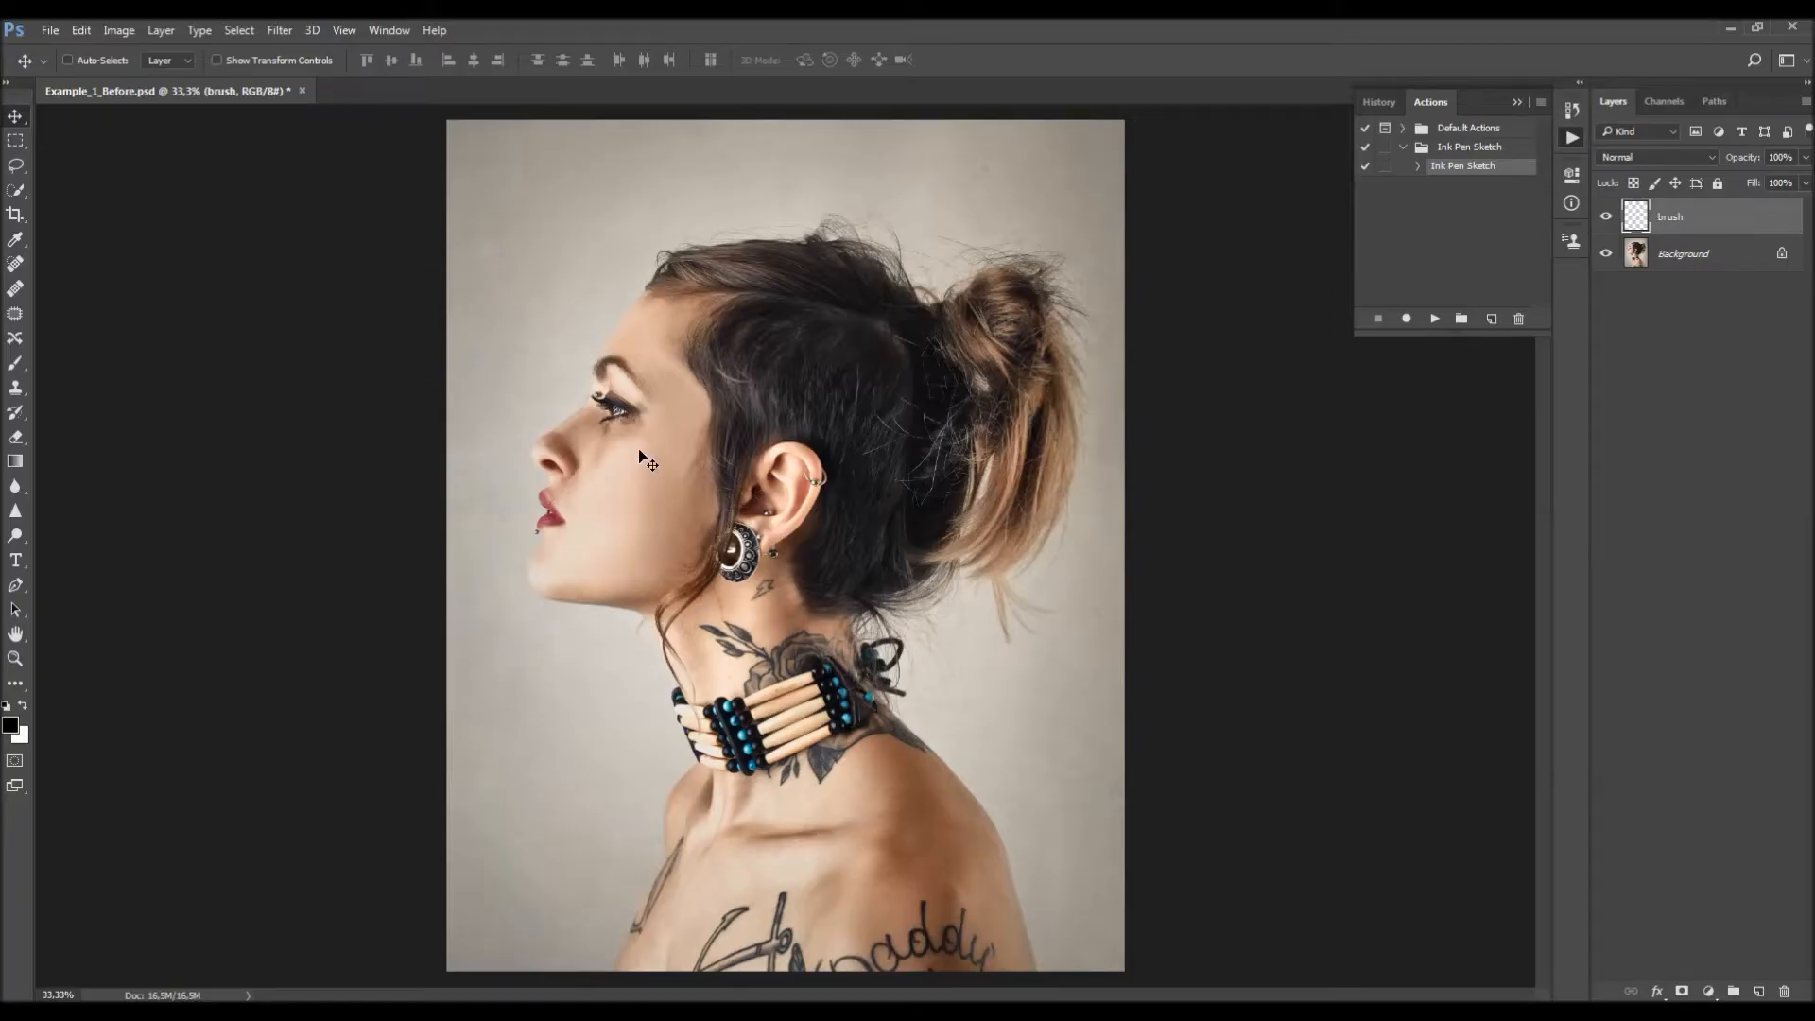
Paint over the woman's face and upper hair in red on the brush layer with a 500 px soft brush.
{"action": "key", "text": "b"}
{"action": "right_click", "coordinate": [621, 400]}
{"action": "scroll", "coordinate": [695, 616], "scroll_direction": "up", "scroll_amount": 5}
{"action": "key", "text": "Escape"}
{"action": "left_click", "coordinate": [16, 728]}
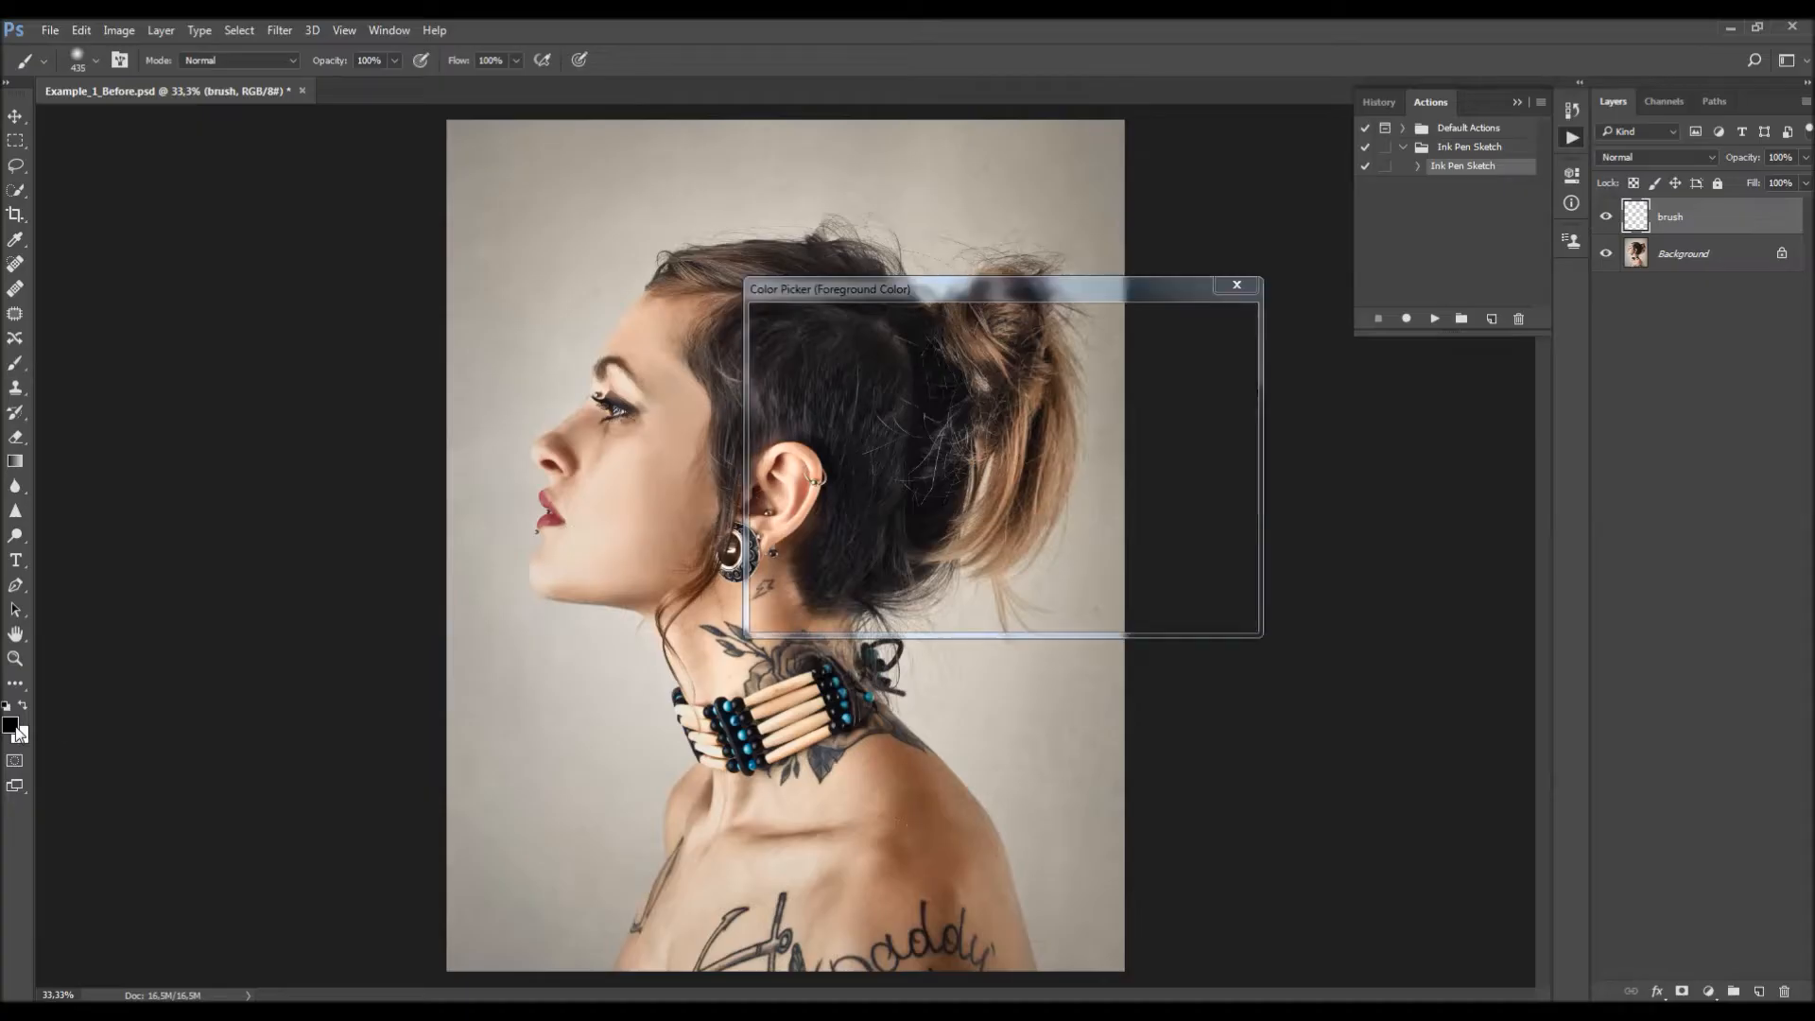
{"action": "left_click", "coordinate": [1001, 337]}
{"action": "left_click", "coordinate": [1191, 324]}
{"action": "key", "text": "bracketright"}
{"action": "key", "text": "bracketright"}
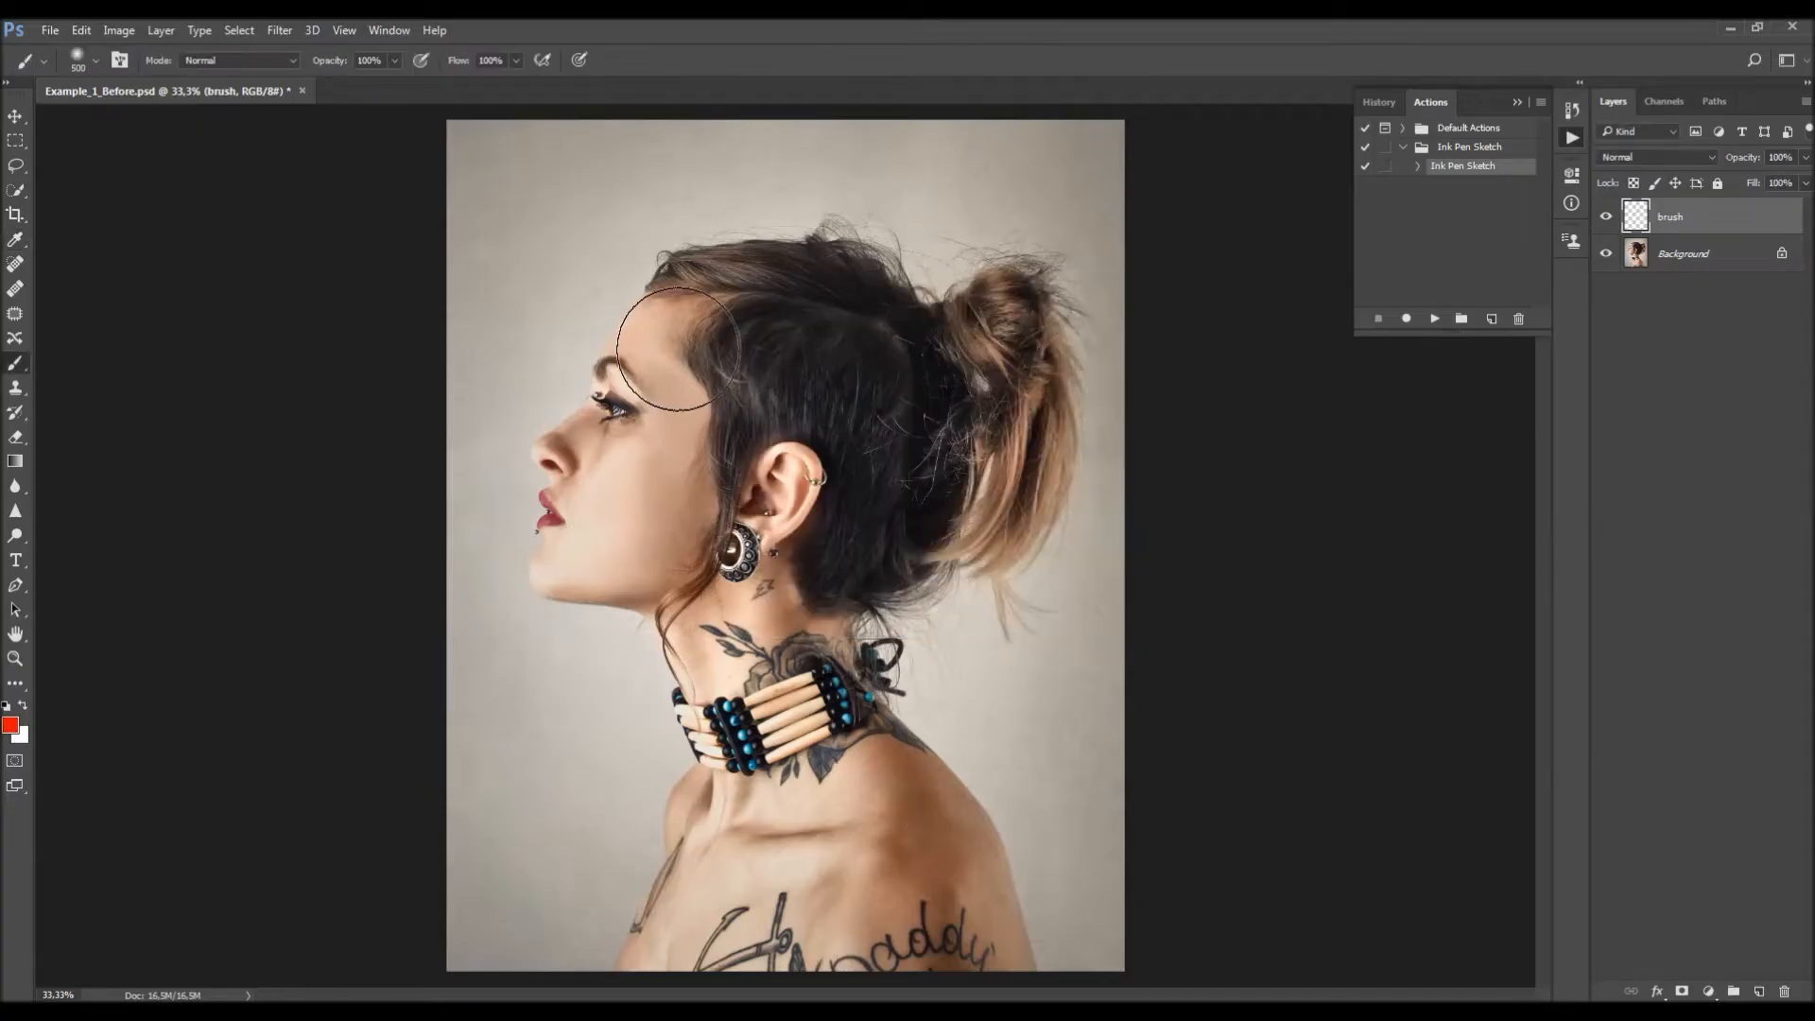
{"action": "mouse_move", "coordinate": [741, 356]}
{"action": "left_mouse_down"}
{"action": "mouse_move", "coordinate": [693, 346]}
{"action": "mouse_move", "coordinate": [708, 316]}
{"action": "mouse_move", "coordinate": [748, 318]}
{"action": "mouse_move", "coordinate": [807, 420]}
{"action": "mouse_move", "coordinate": [751, 392]}
{"action": "mouse_move", "coordinate": [689, 445]}
{"action": "left_mouse_up"}
{"action": "key", "text": "v"}
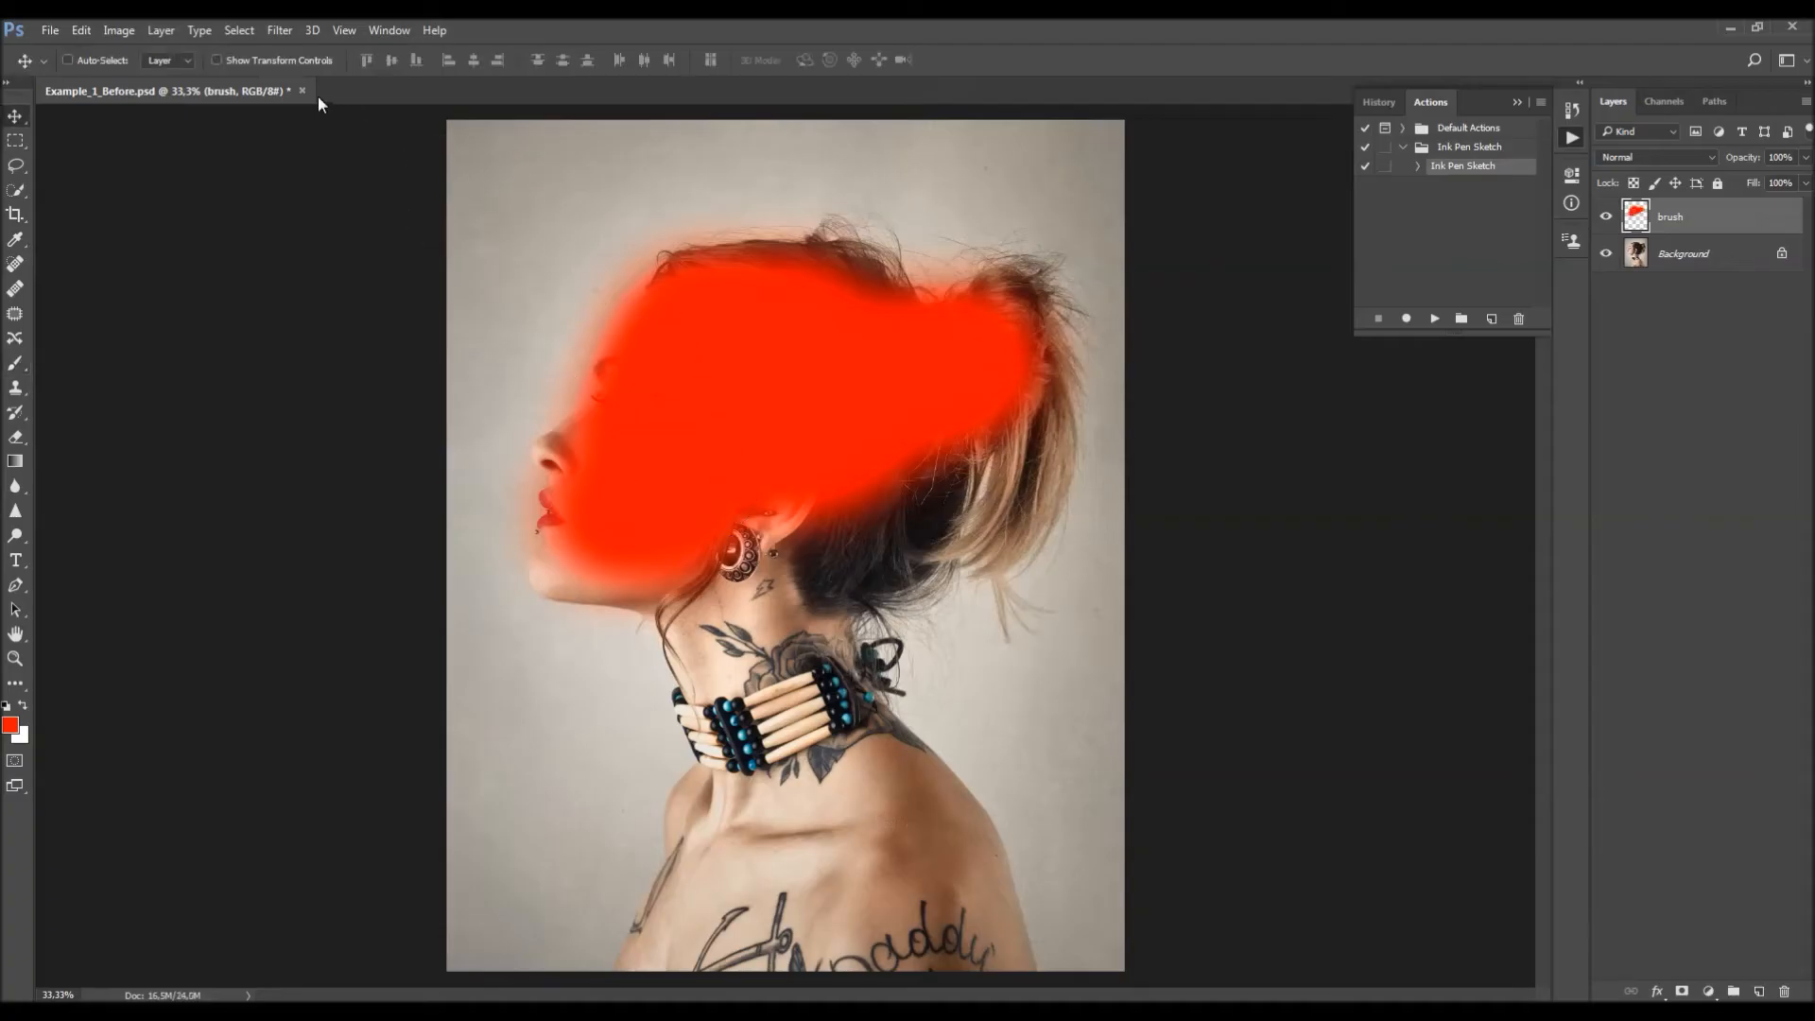
Open the Example_1_Brushed file from the Ink Pen Sketch Photoshop Action folder.
{"action": "left_click", "coordinate": [52, 31]}
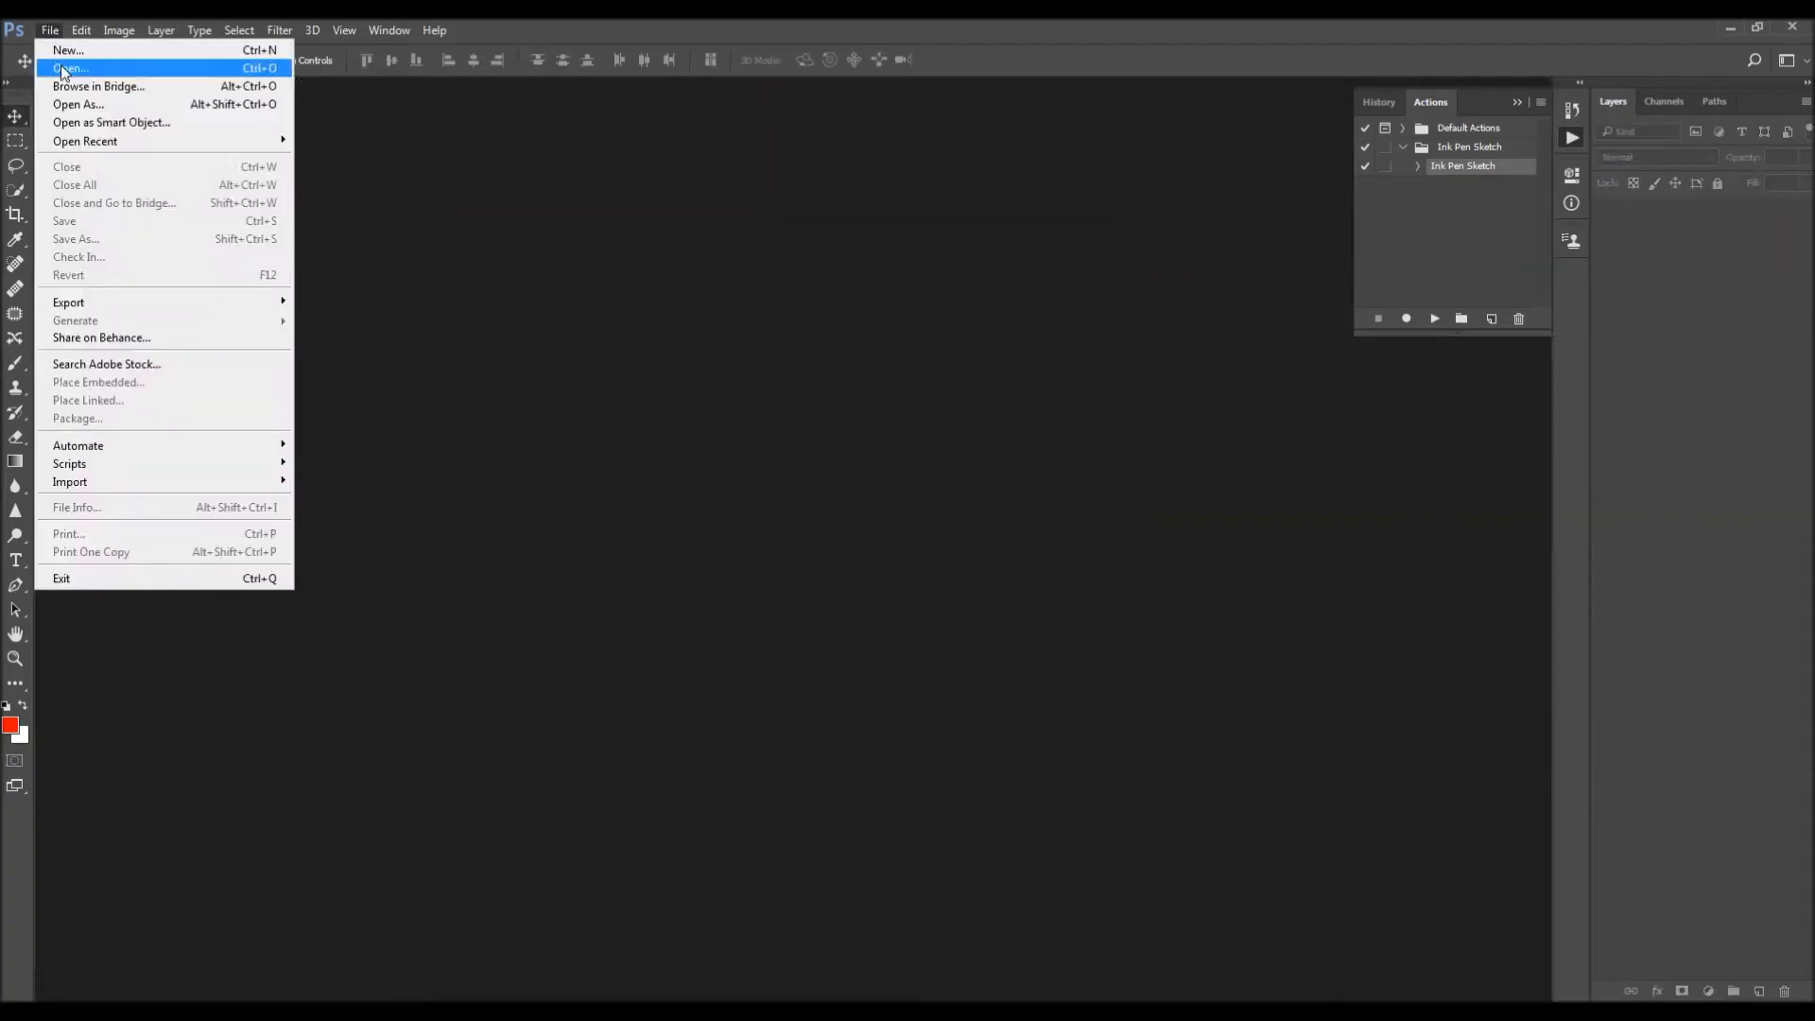
{"action": "left_click", "coordinate": [71, 63]}
{"action": "left_click", "coordinate": [616, 178]}
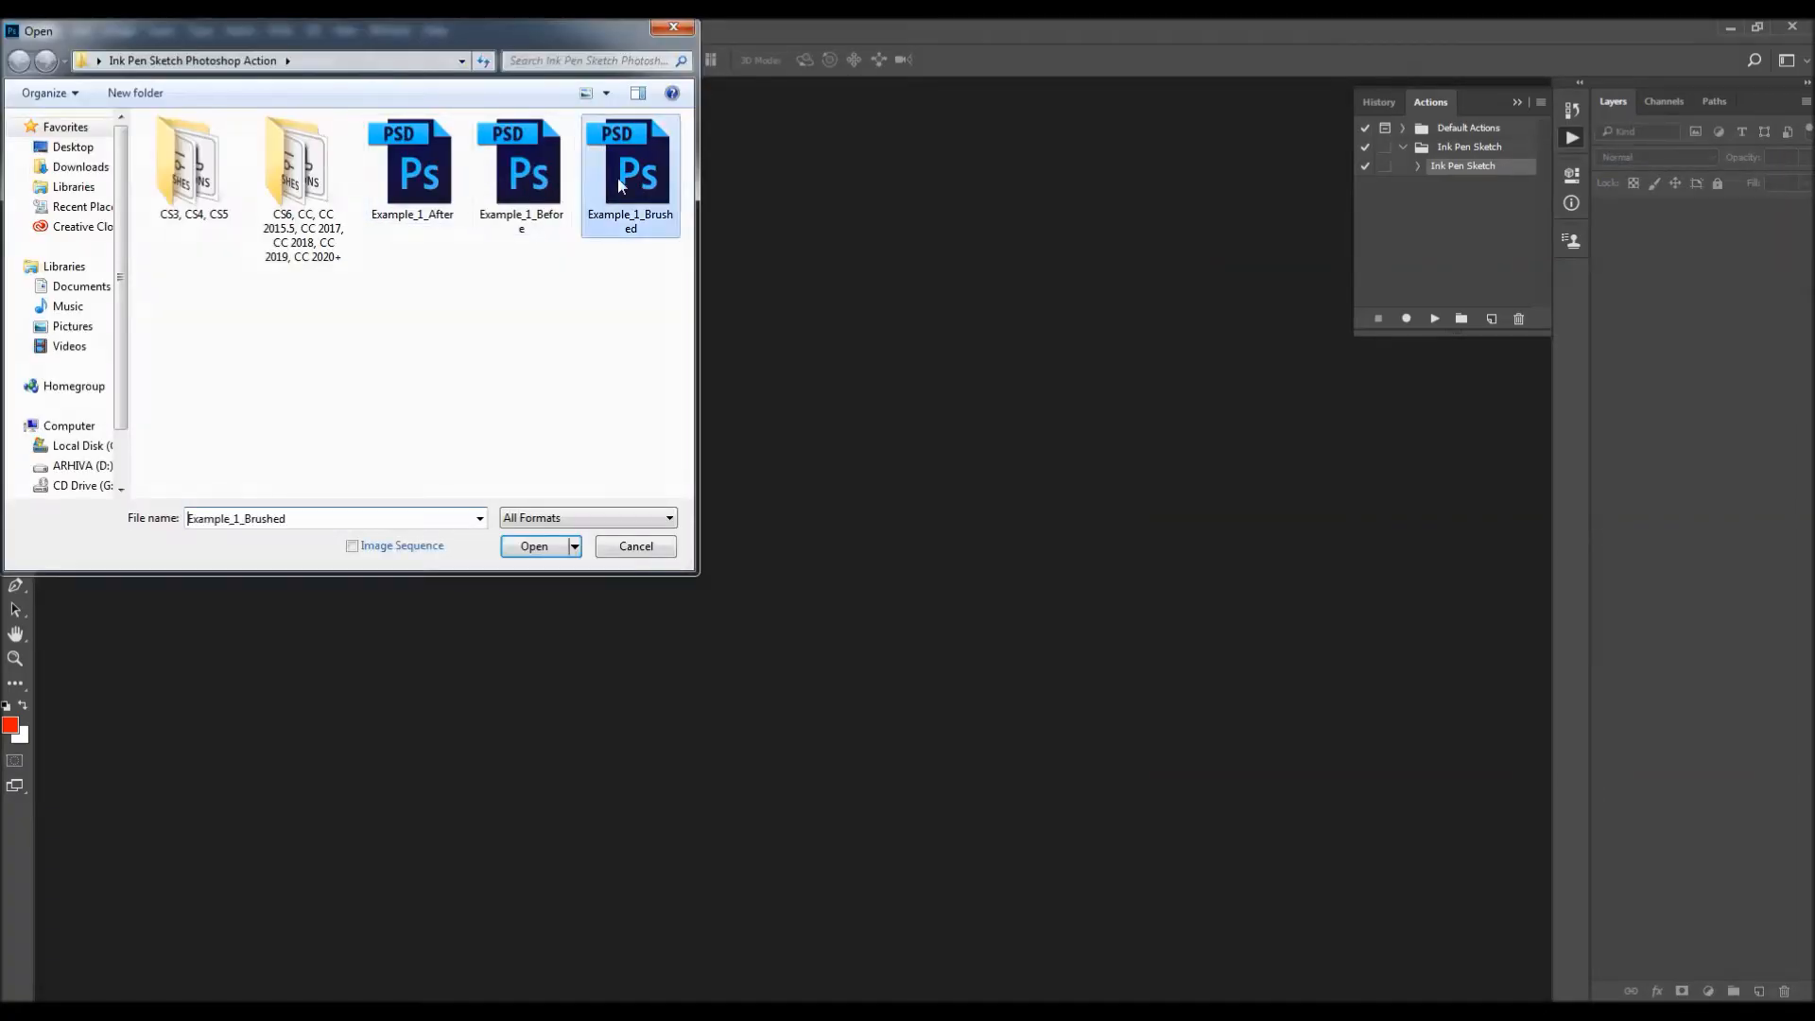
{"action": "double_click", "coordinate": [618, 180]}
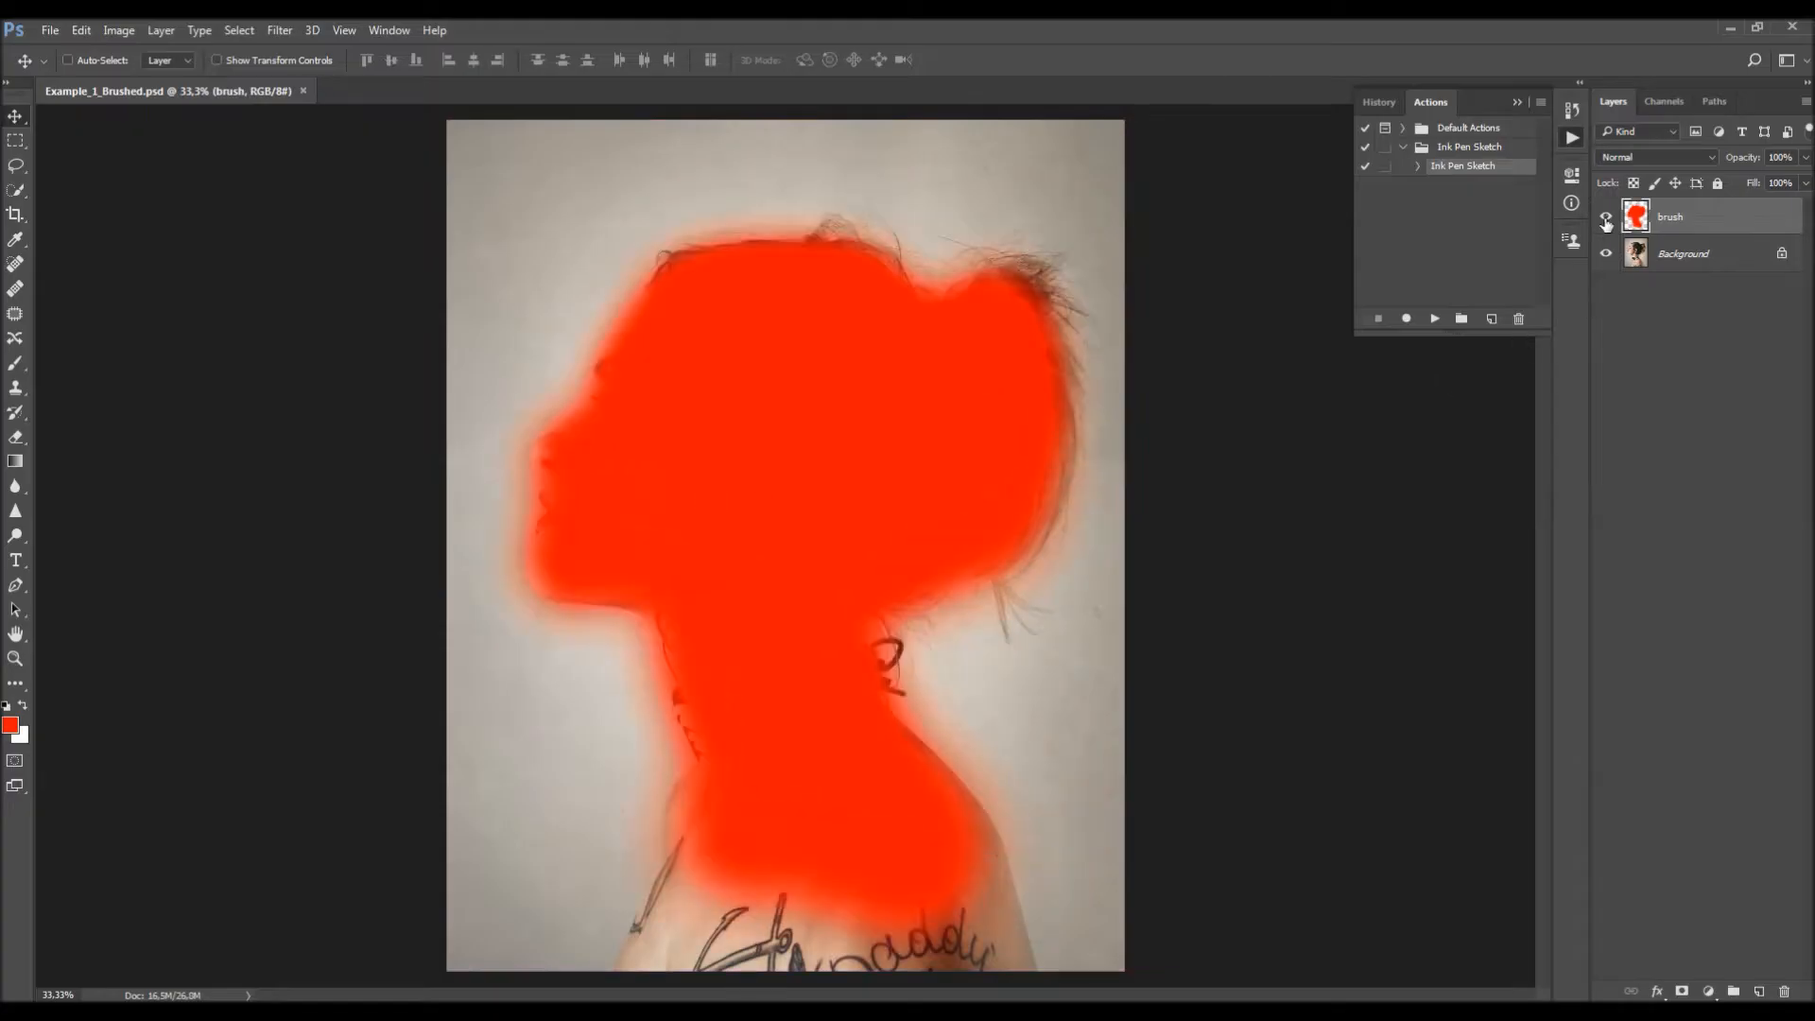
Compare the portrait with and without the red brush layer to examine which areas are painted.
{"action": "left_click", "coordinate": [1605, 217]}
{"action": "left_click", "coordinate": [1606, 217]}
{"action": "key", "text": "z"}
{"action": "left_click", "coordinate": [778, 526], "text": "alt"}
{"action": "scroll", "coordinate": [458, 296], "scroll_direction": "down", "scroll_amount": 1}
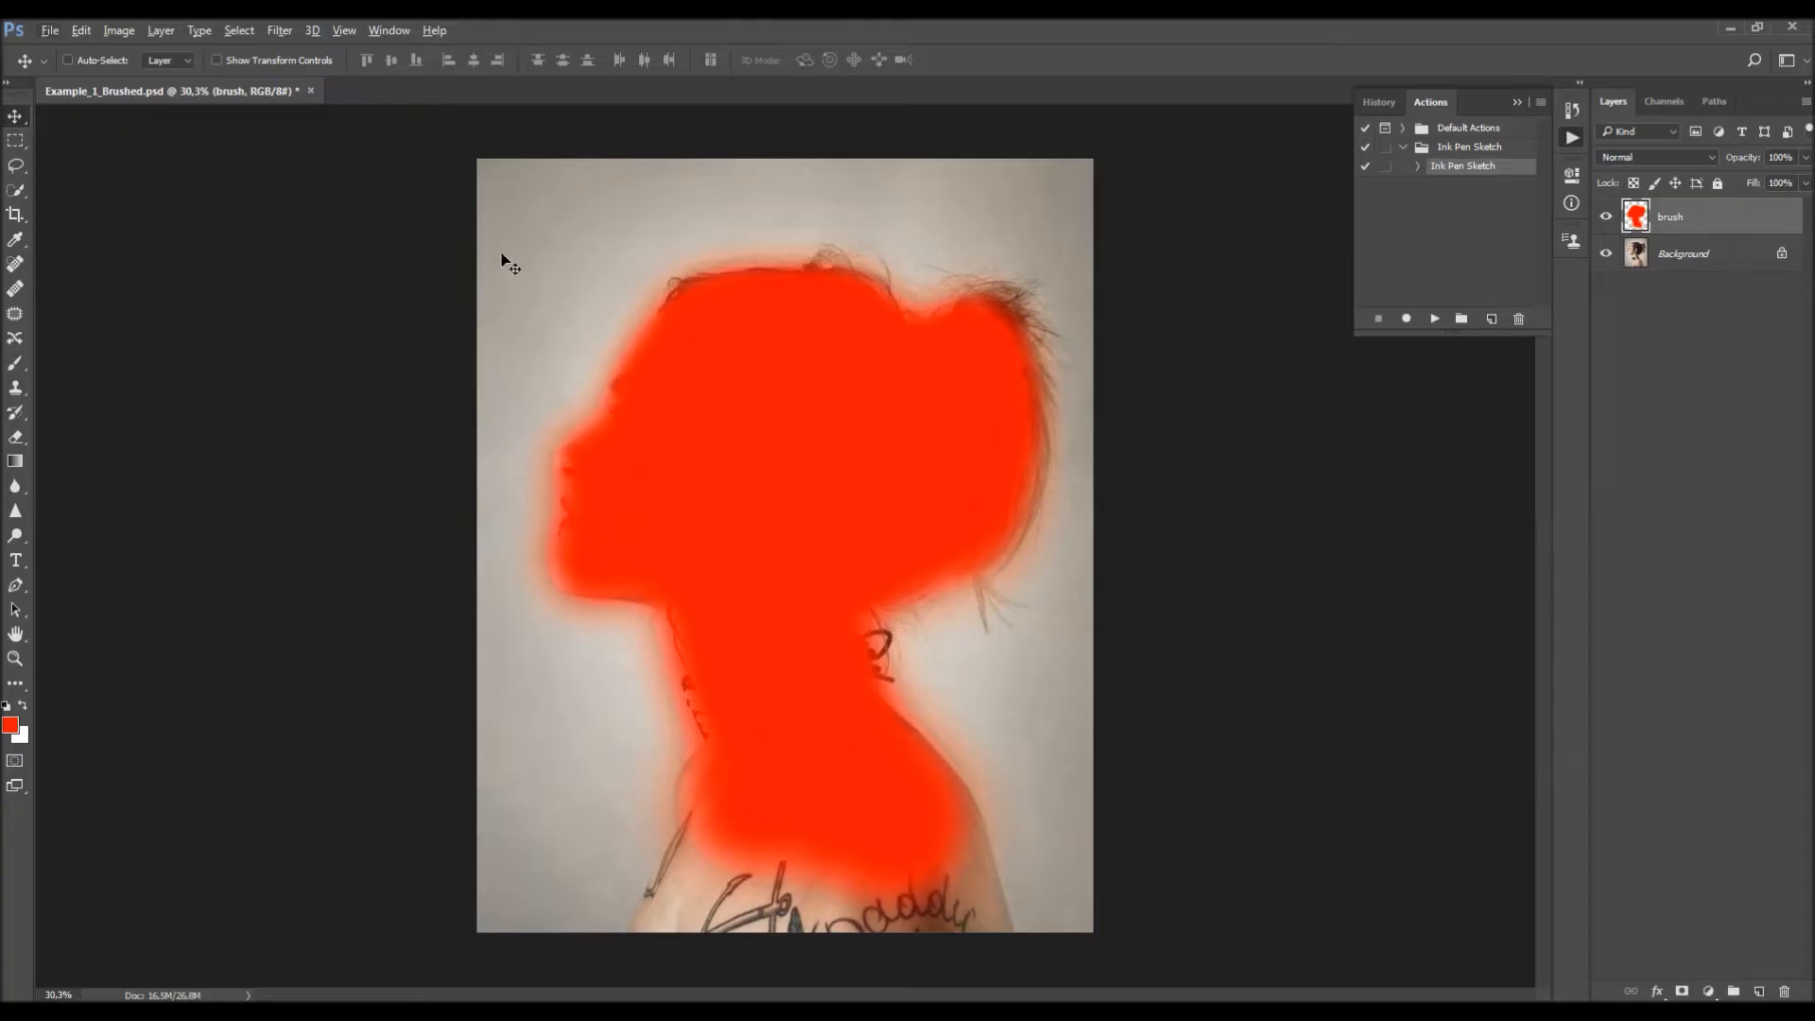
Extend the canvas width by a relative 50 pixels, anchored at the middle right so the strip is added on the photo's left edge.
{"action": "left_click", "coordinate": [119, 31]}
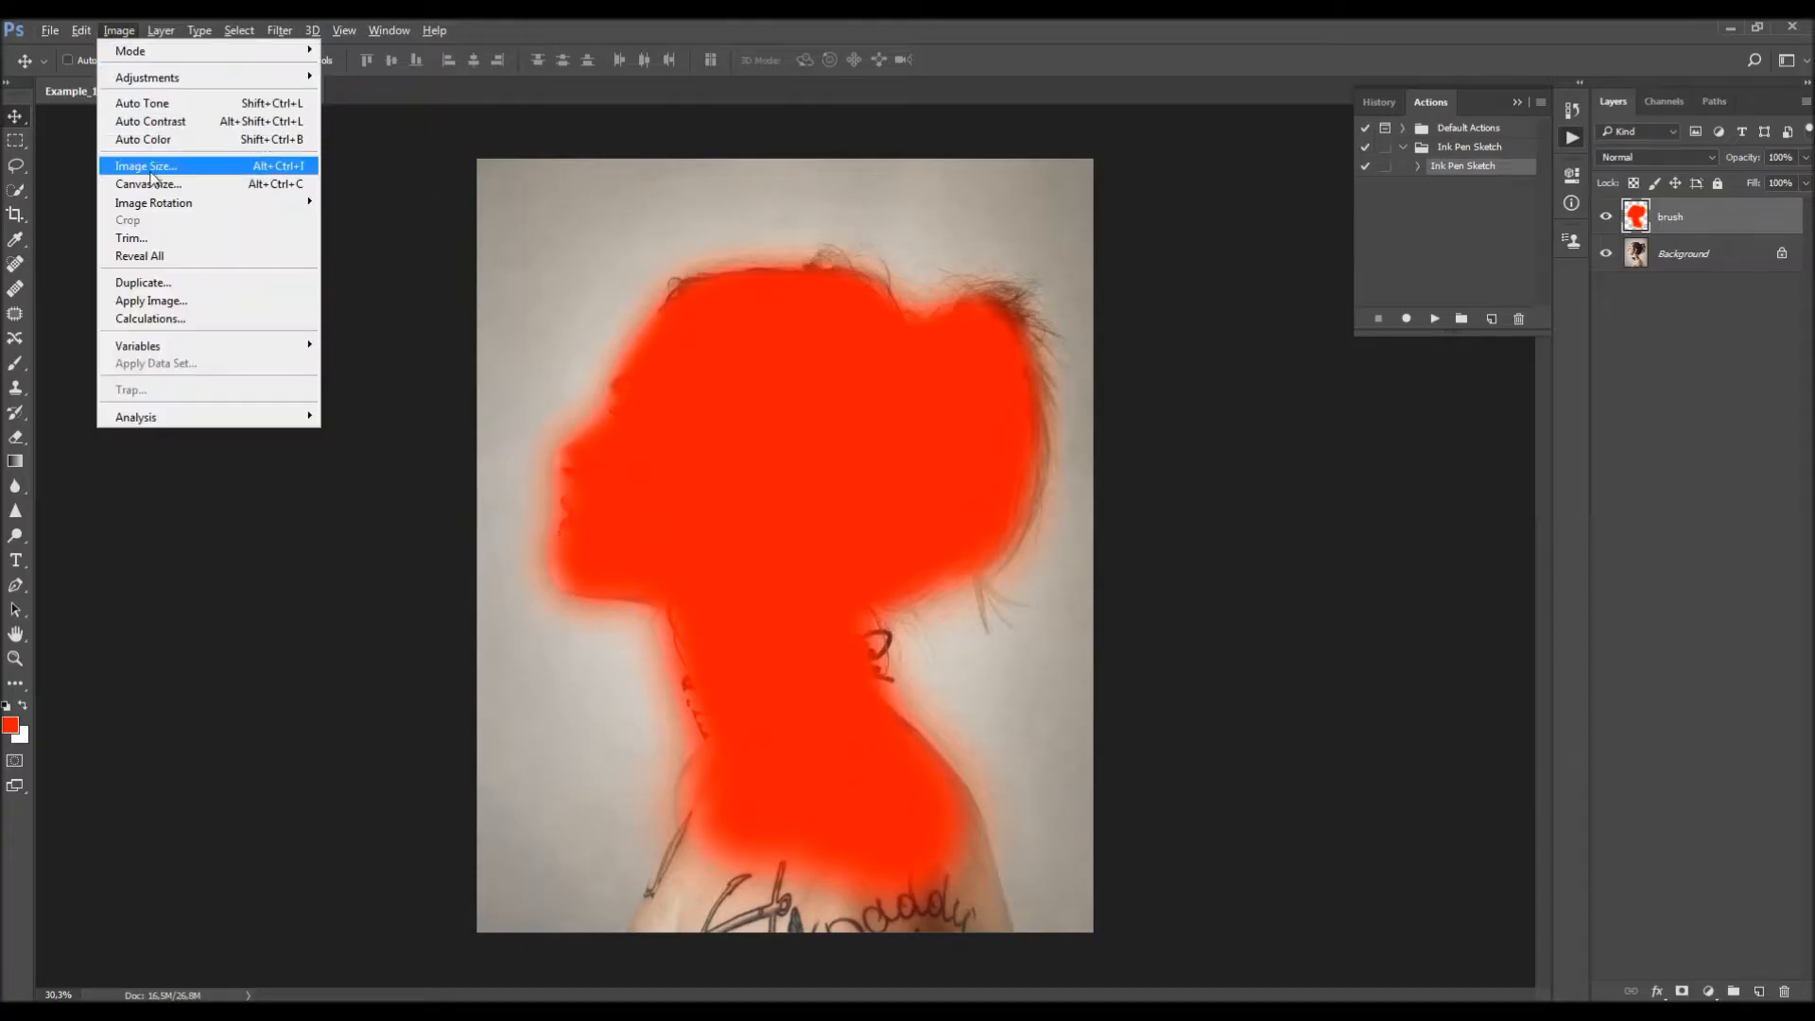
{"action": "left_click", "coordinate": [151, 162]}
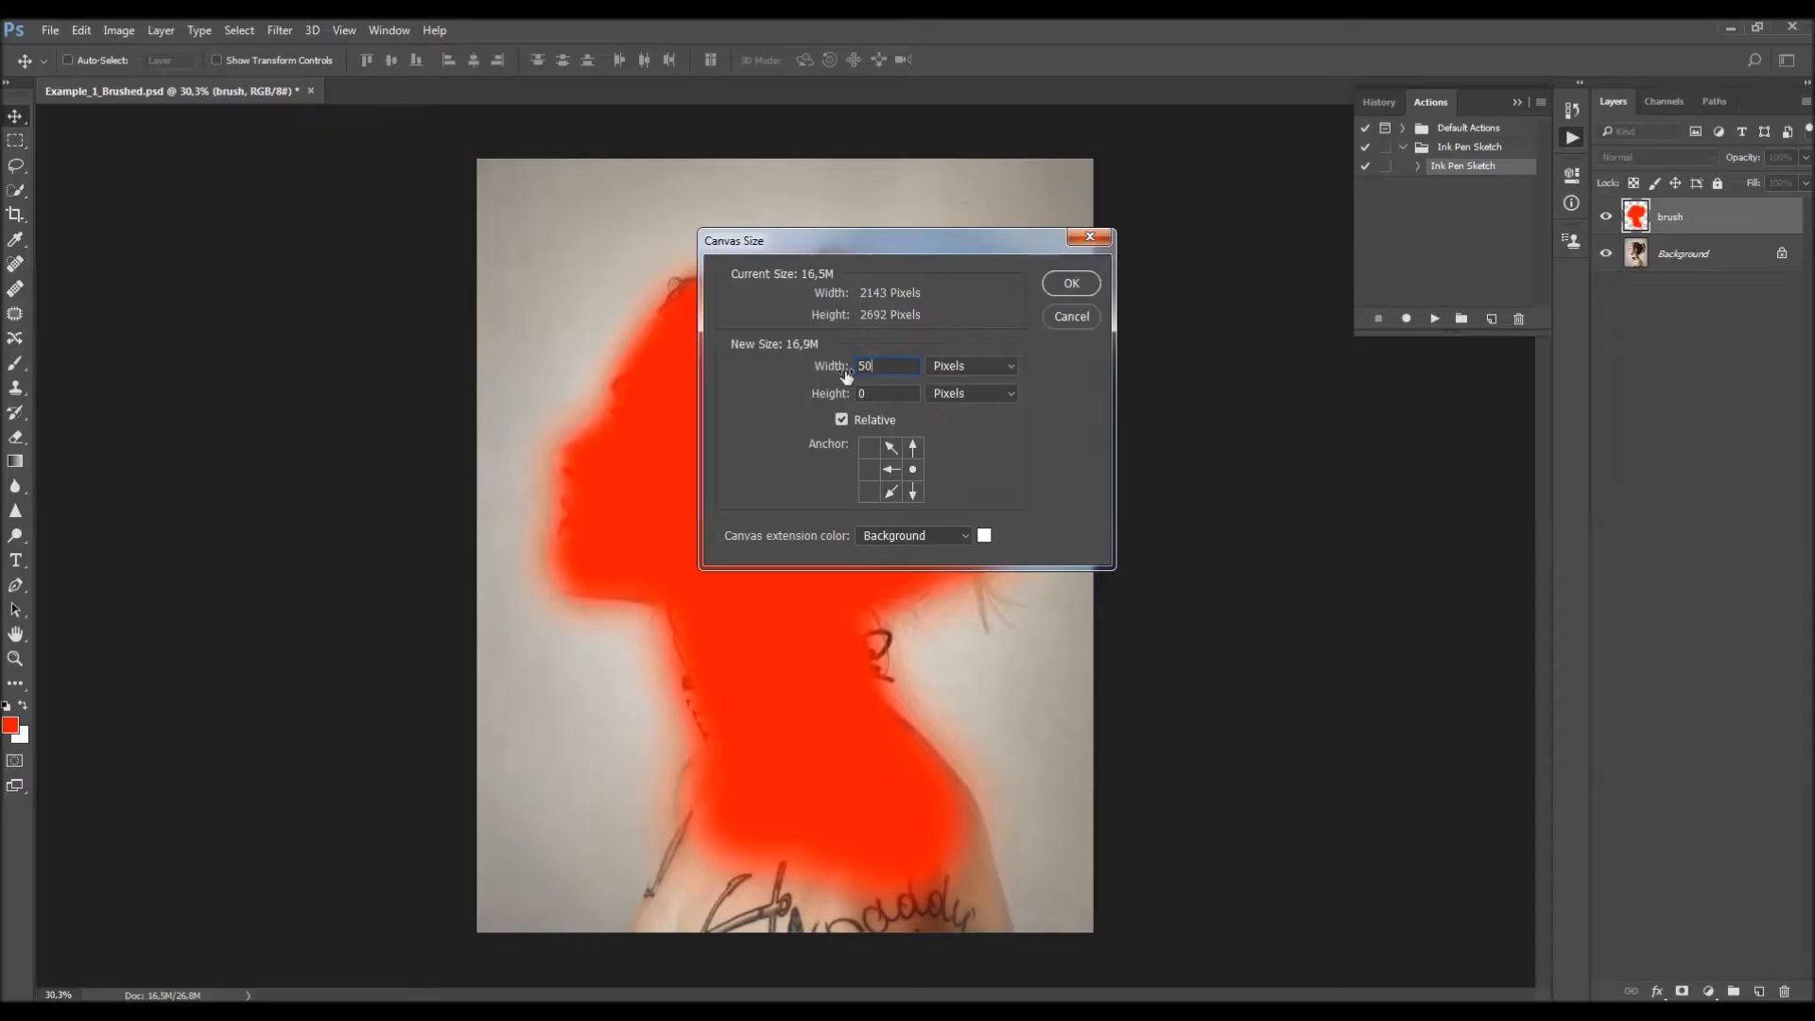
{"action": "left_click", "coordinate": [1069, 284]}
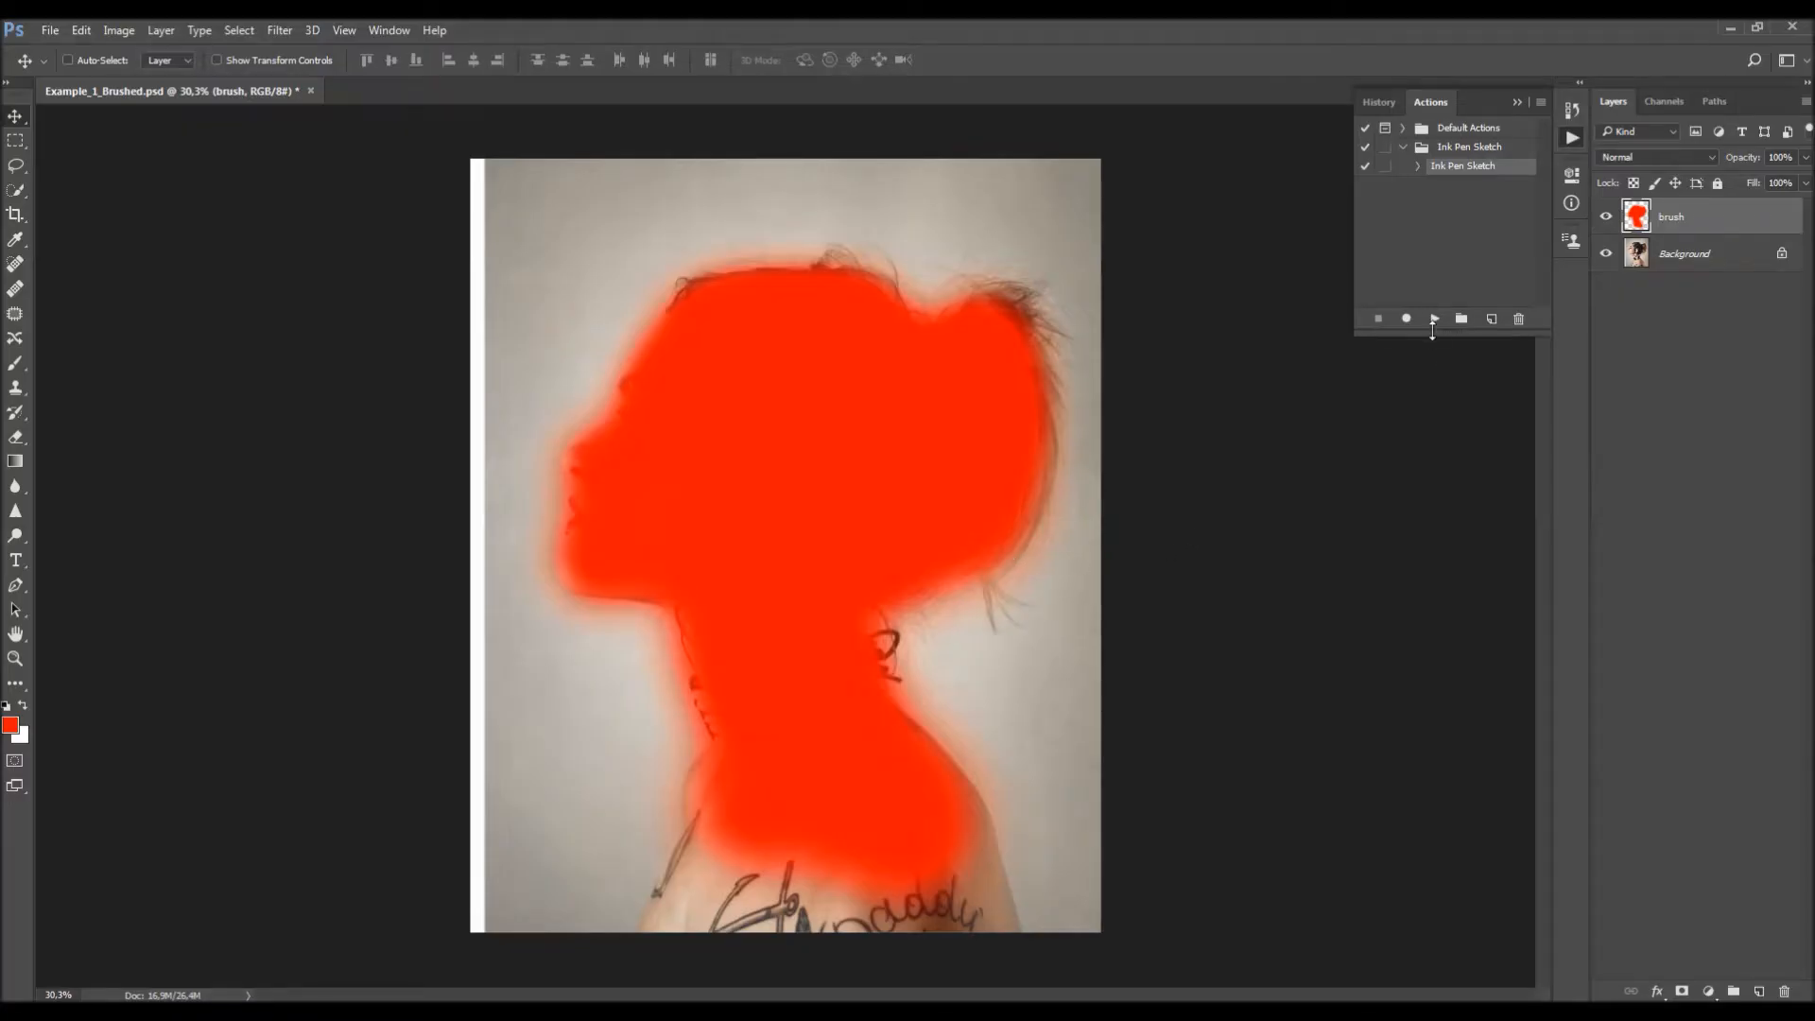
Run the Ink Pen Sketch action on the brushed photo and widen the layer list to fit the full layer names.
{"action": "left_click", "coordinate": [1434, 319]}
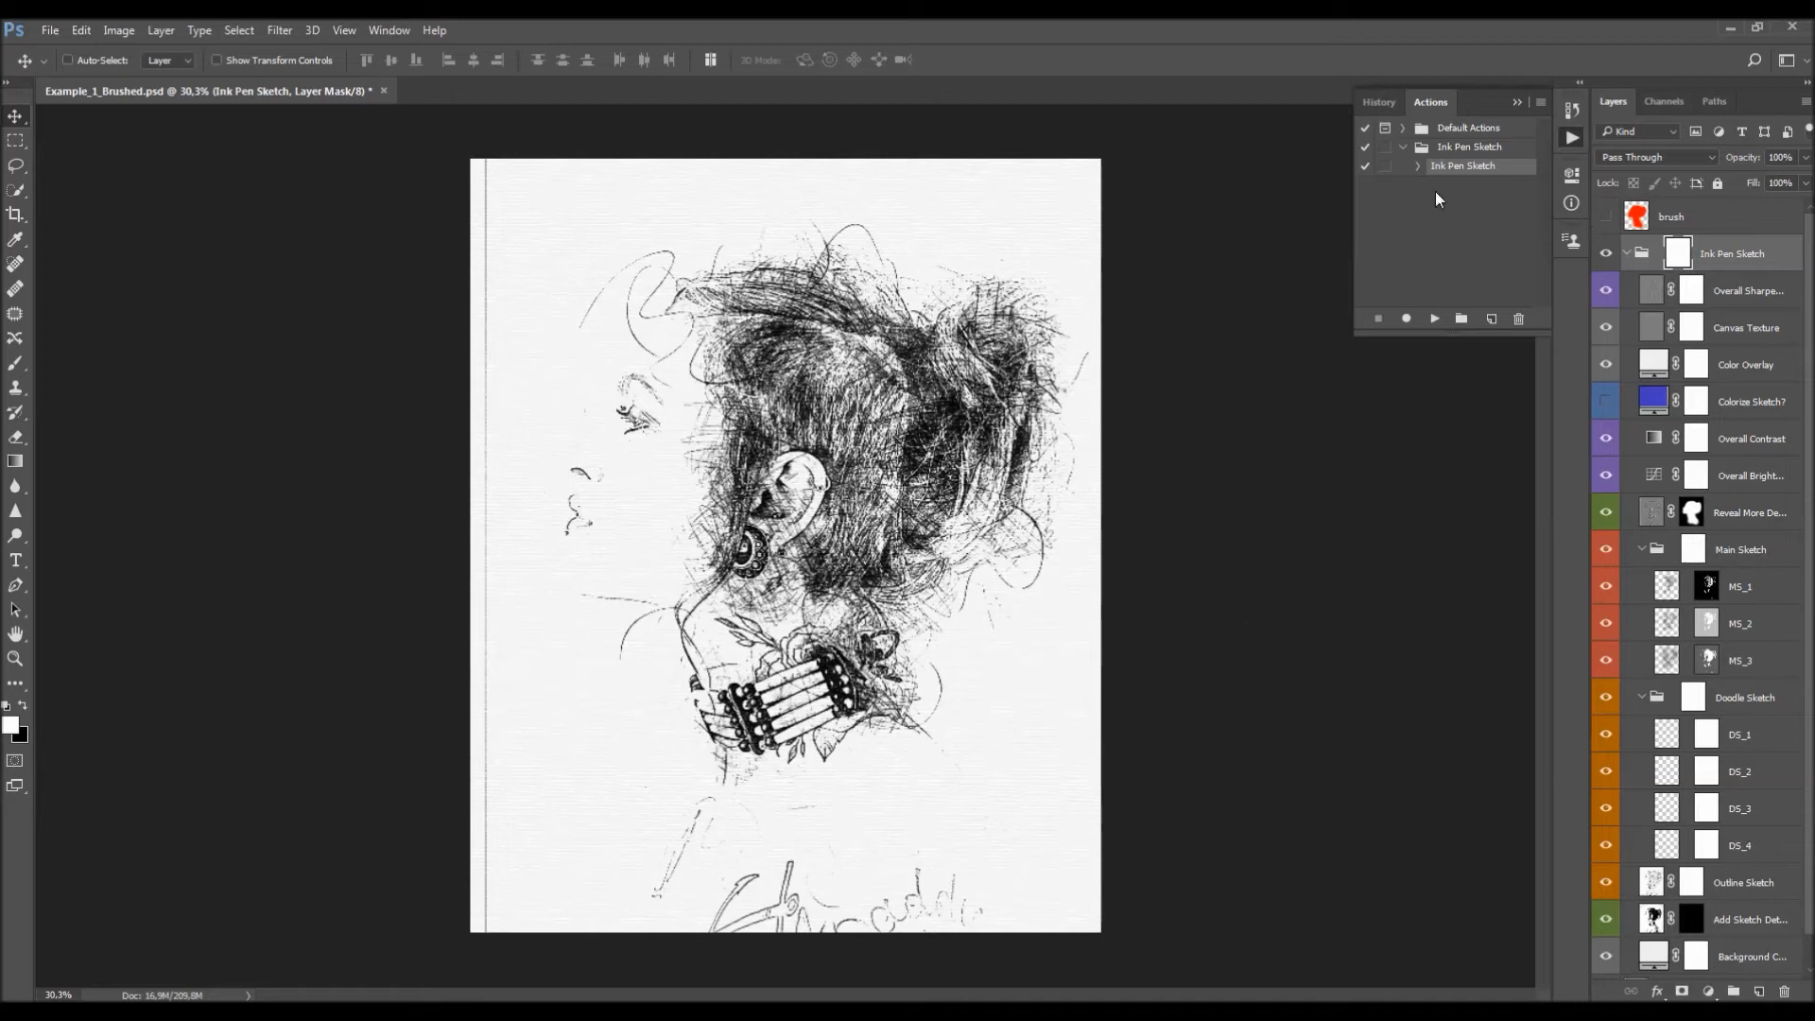
{"action": "left_click", "coordinate": [1517, 101]}
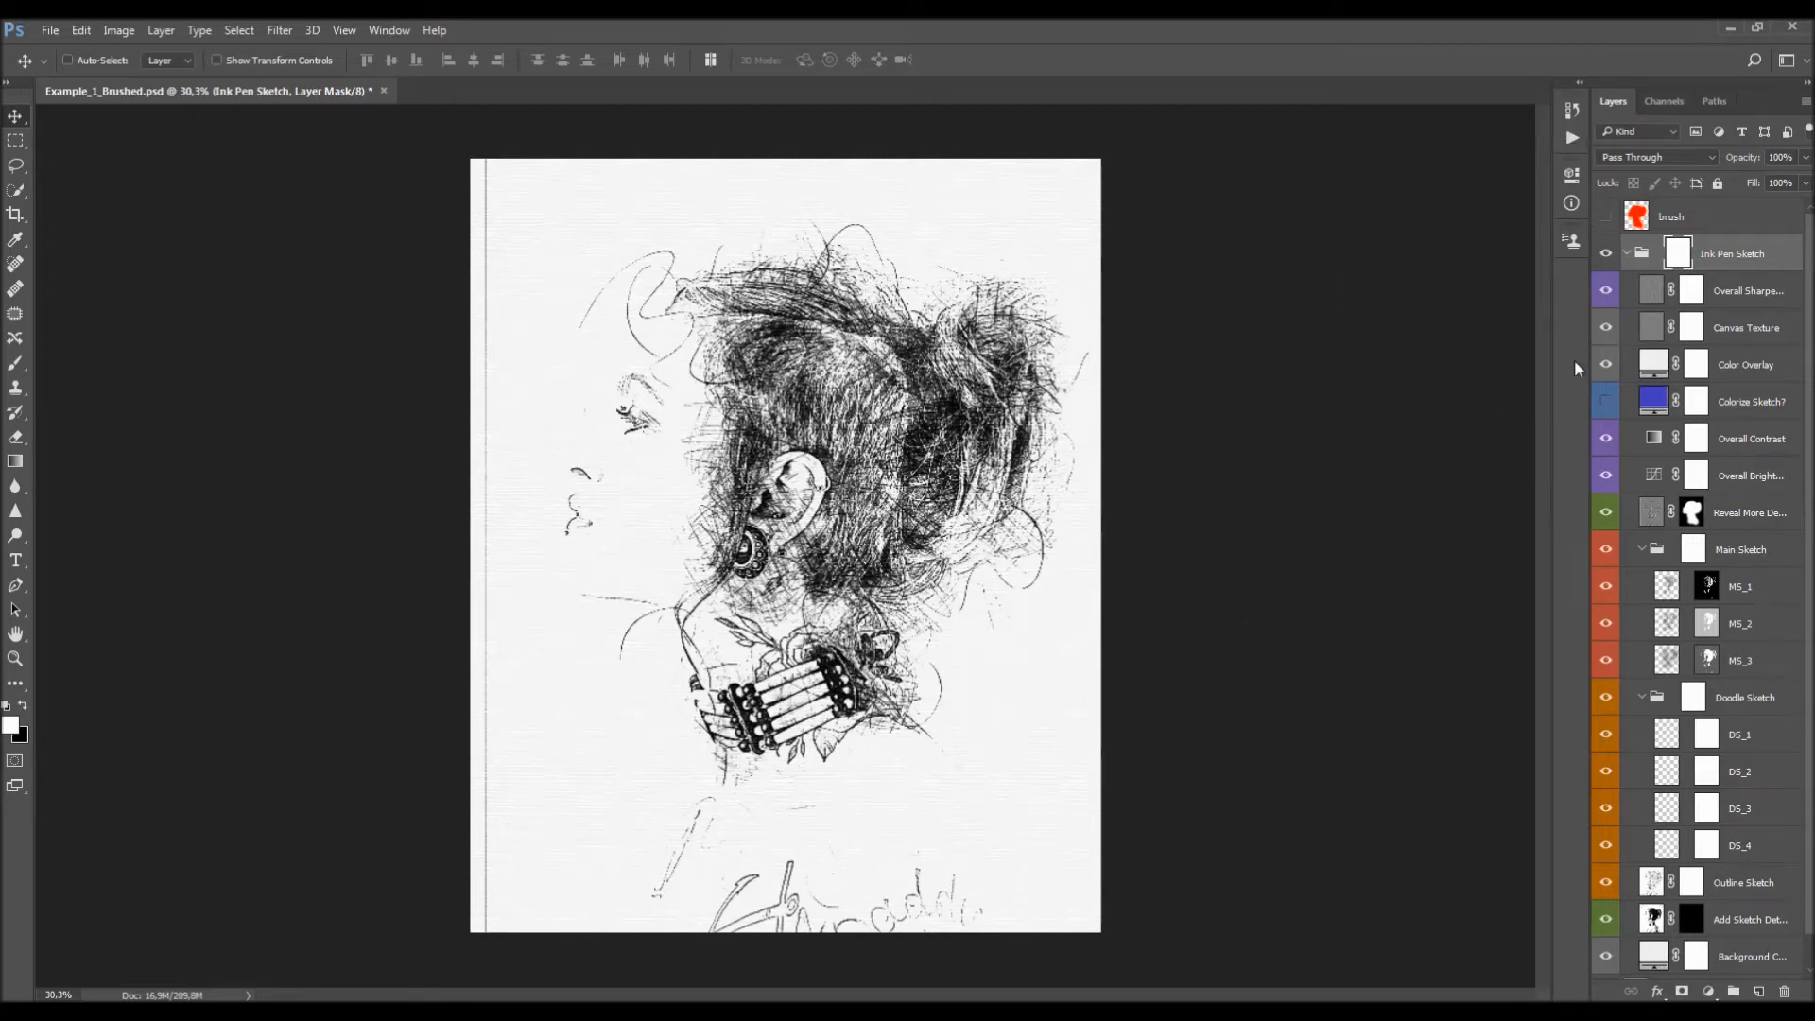
{"action": "left_click_drag", "start_coordinate": [1588, 319], "coordinate": [1528, 325]}
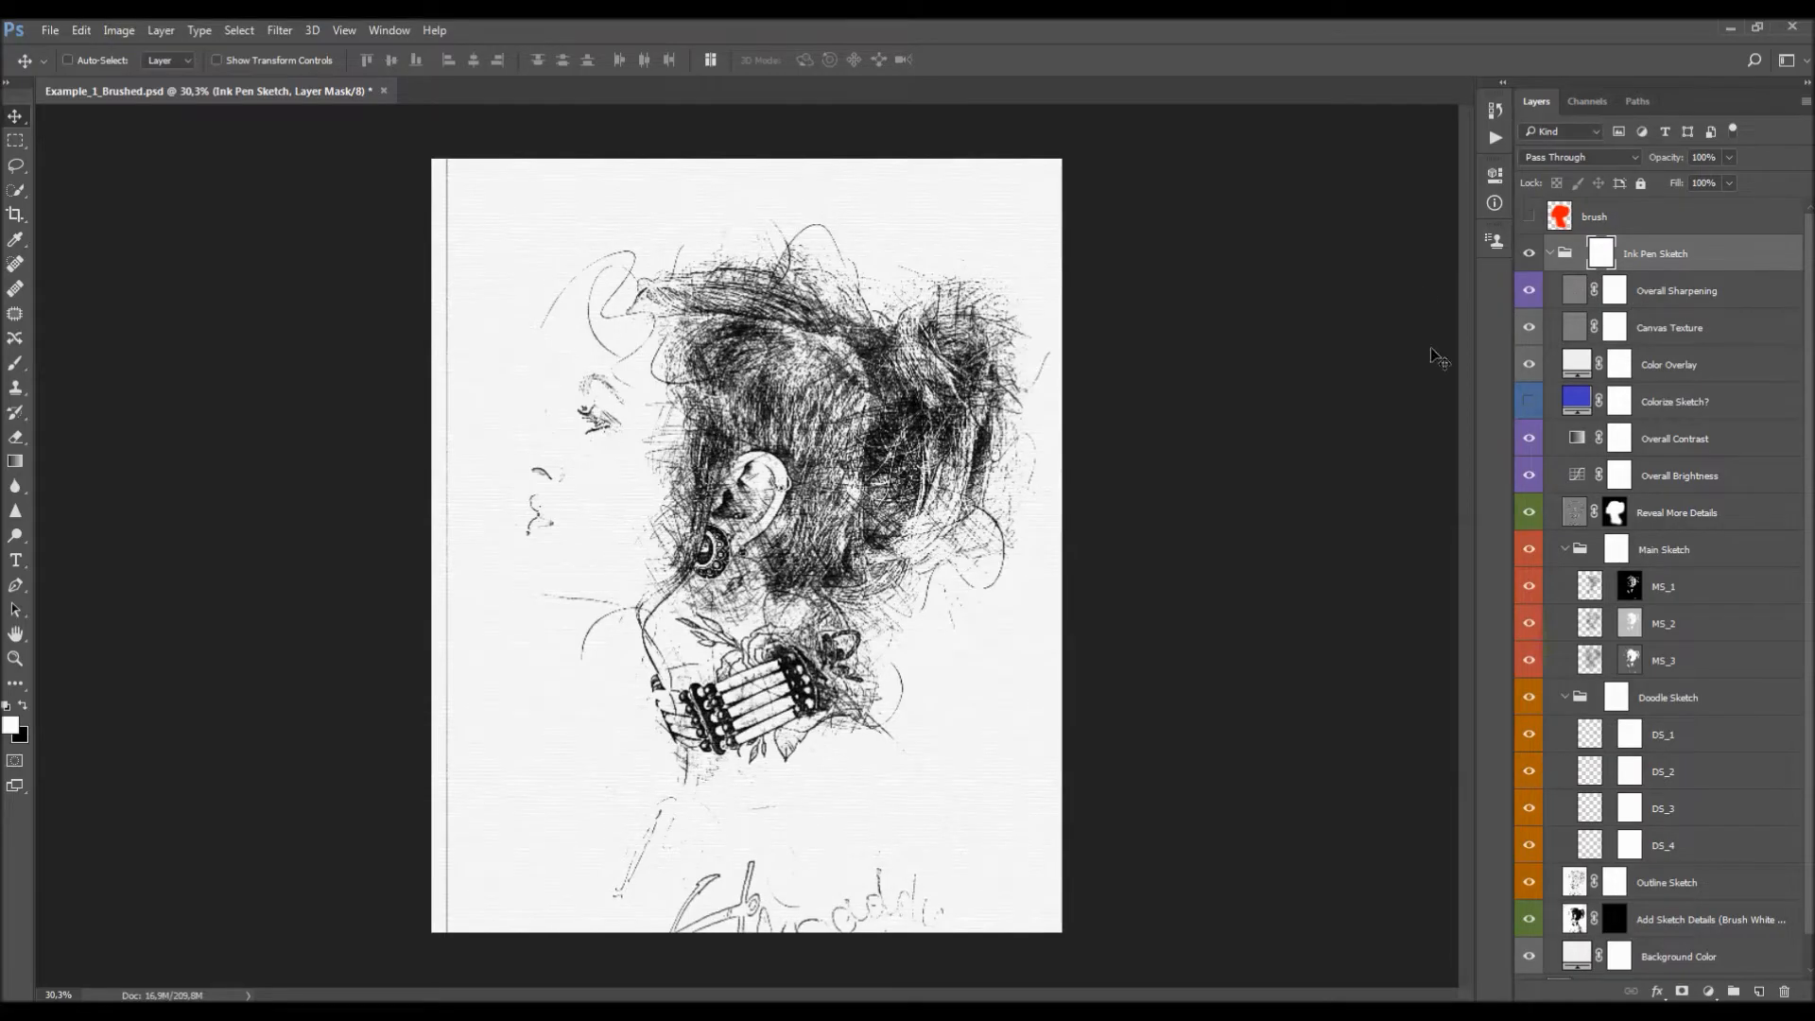
Collapse all layer groups and expand only the Ink Pen Sketch group, keeping its Main Sketch and Doodle Sketch subgroups closed.
{"action": "scroll", "coordinate": [1631, 255], "scroll_direction": "down", "scroll_amount": 1}
{"action": "scroll", "coordinate": [1643, 305], "scroll_direction": "up", "scroll_amount": 1}
{"action": "key", "text": "ctrl"}
{"action": "left_click", "coordinate": [1549, 254], "text": "ctrl"}
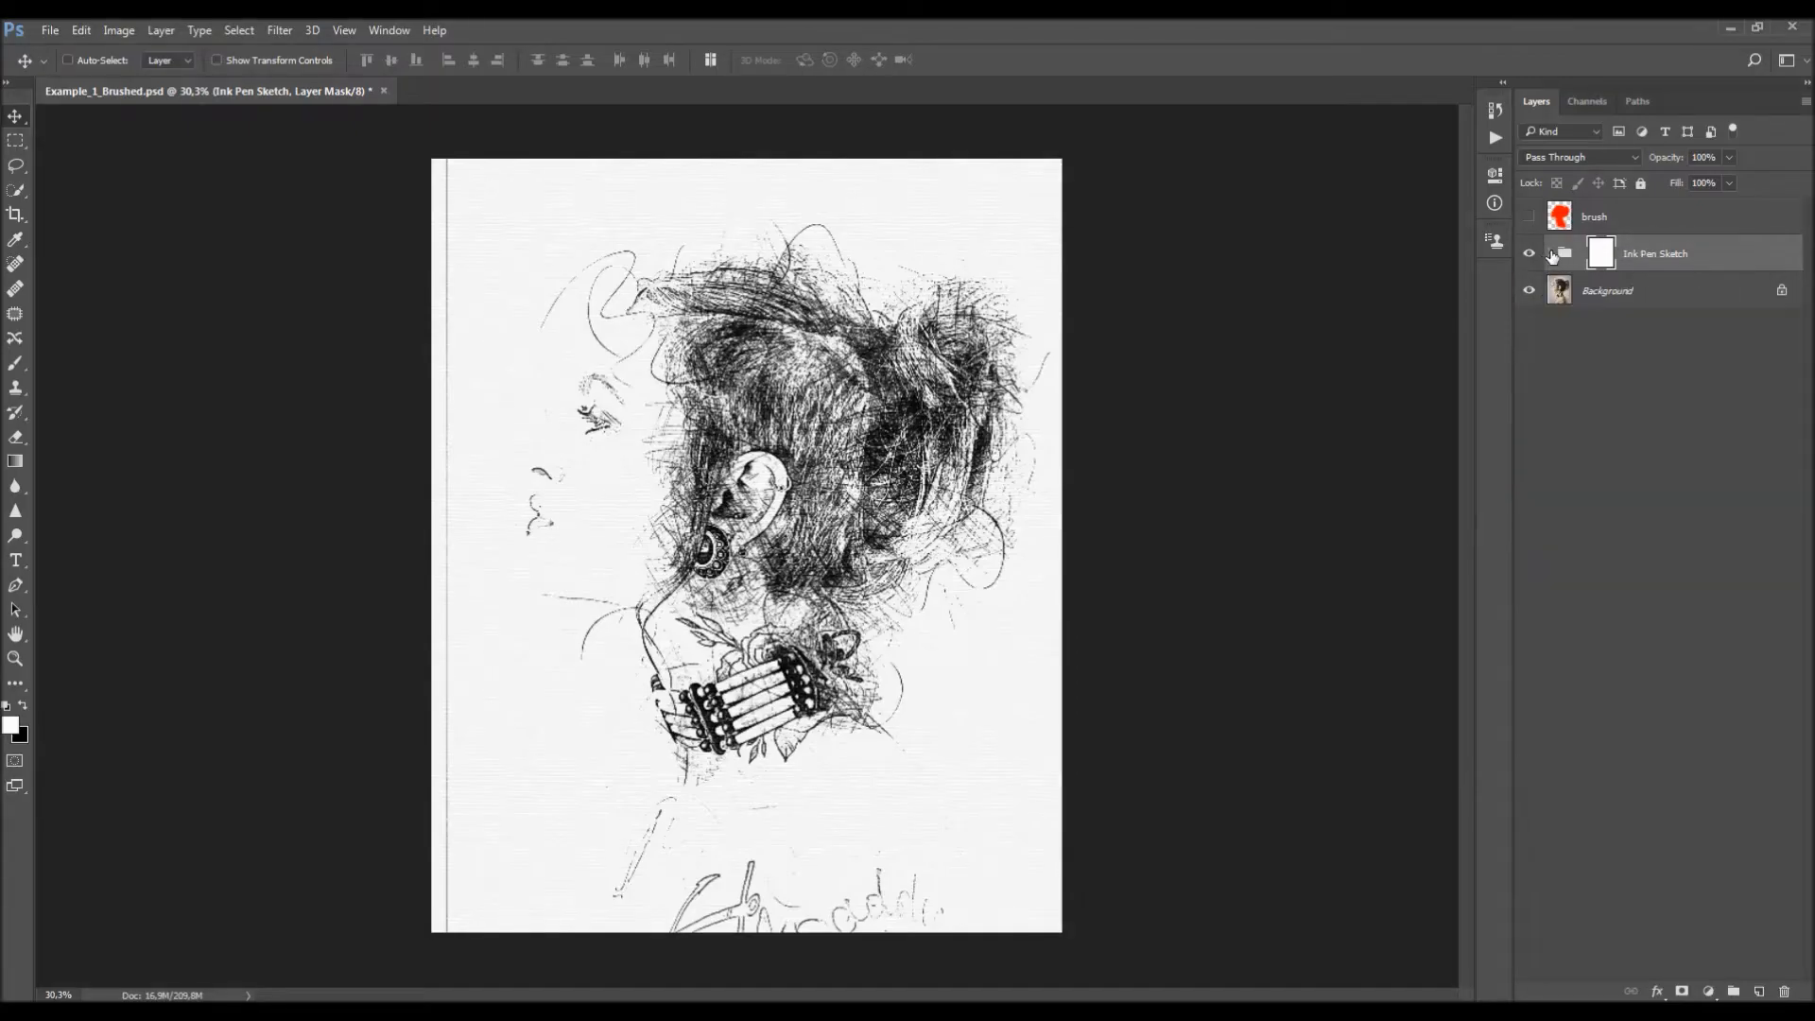
{"action": "left_click", "coordinate": [1550, 254]}
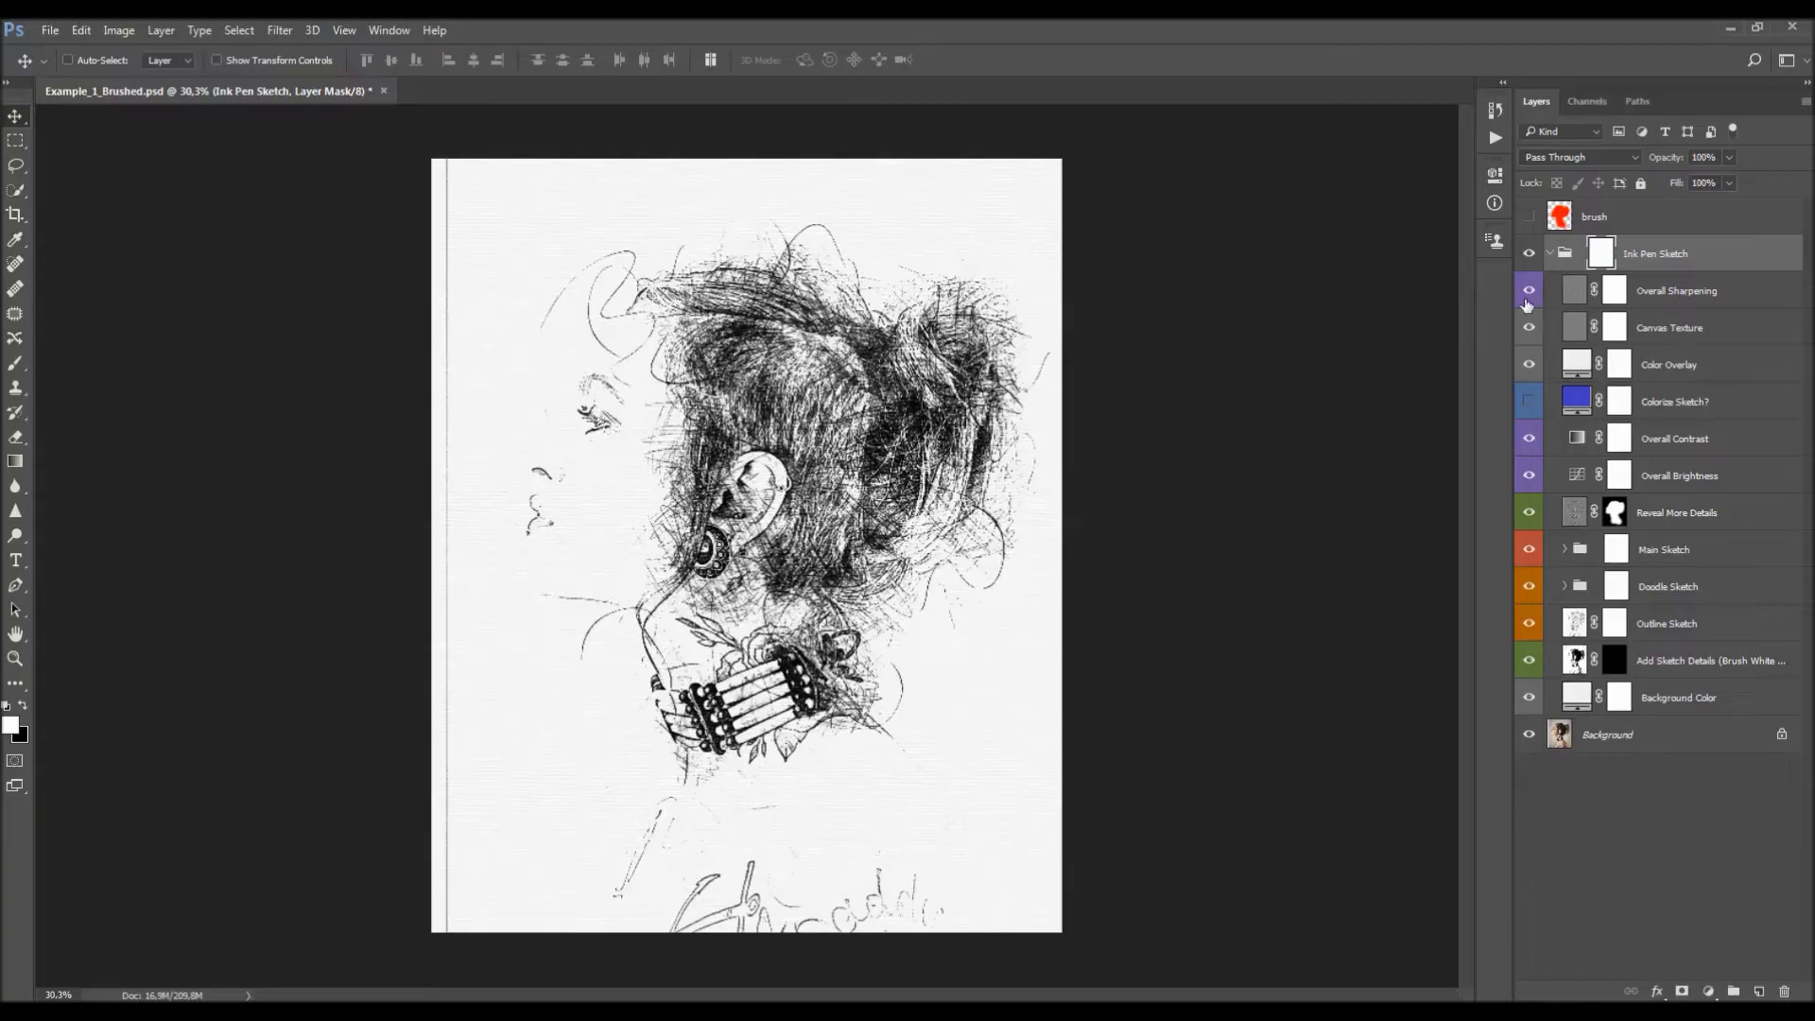
Try other colors for the Background Color fill layer, including white (ffffff), and discard the change.
{"action": "left_click", "coordinate": [1711, 726]}
{"action": "left_click", "coordinate": [1661, 701]}
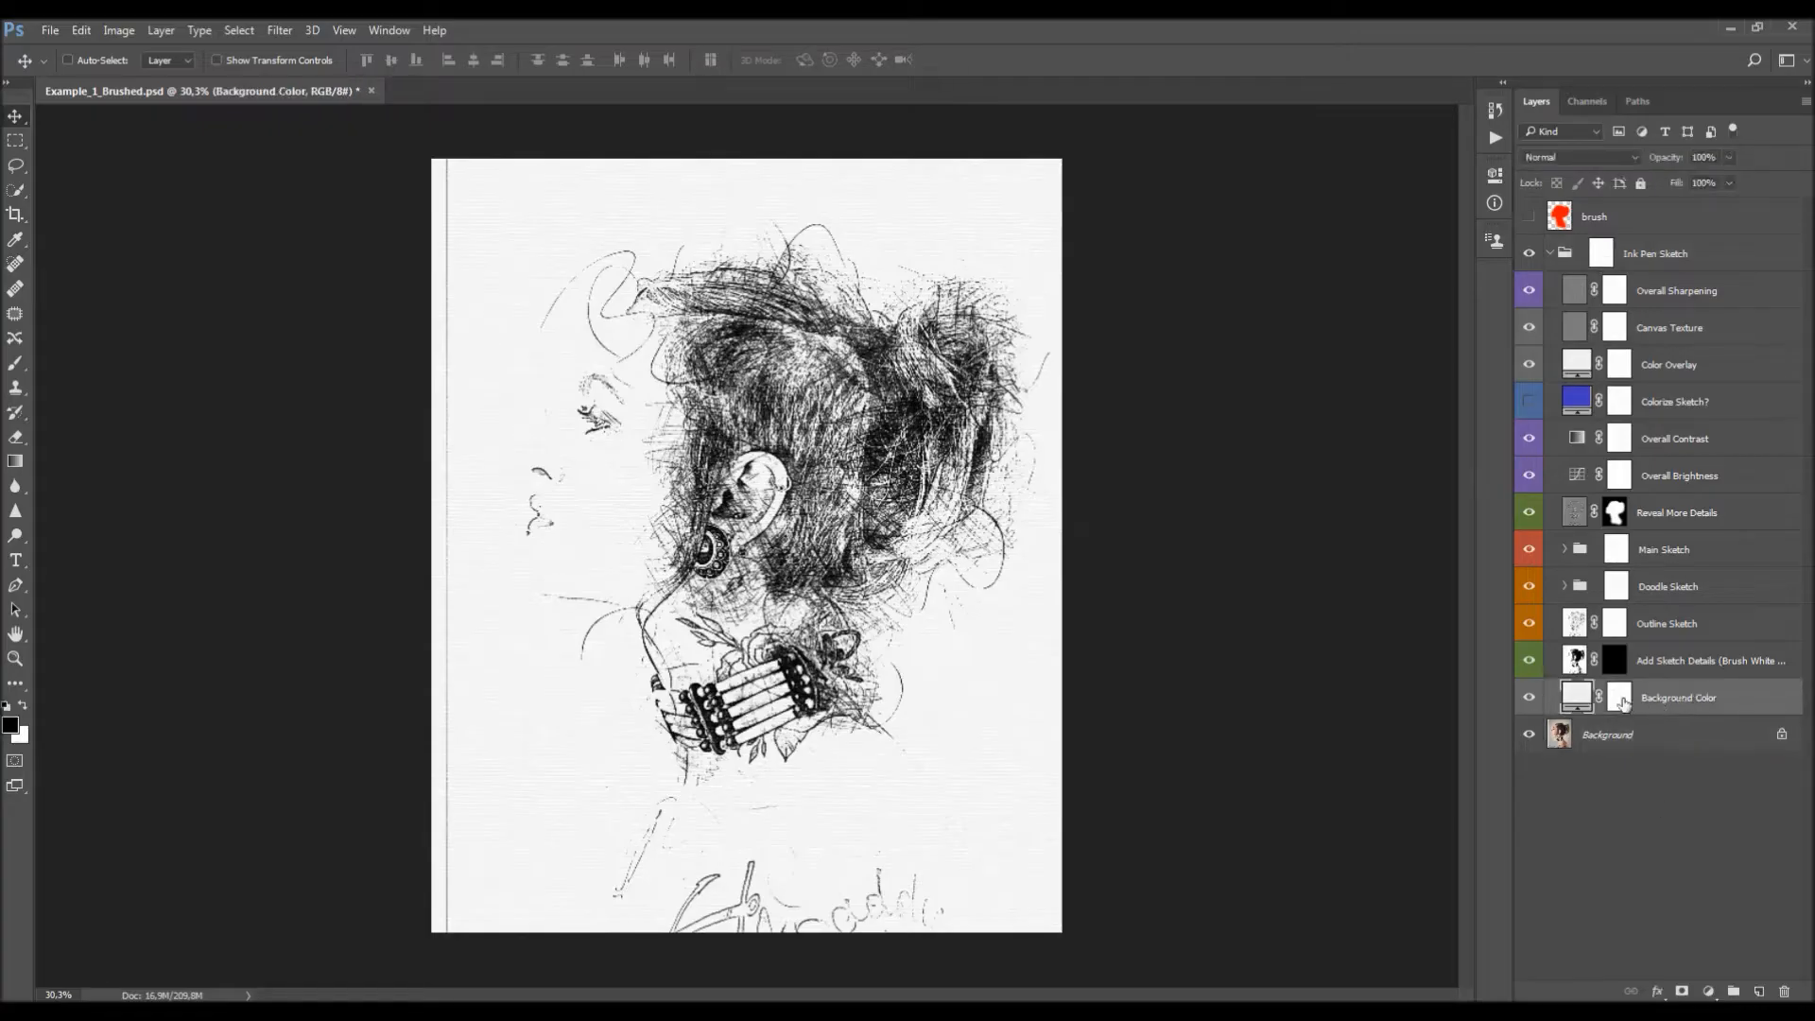
{"action": "left_click", "coordinate": [1529, 699]}
{"action": "double_click", "coordinate": [1577, 698]}
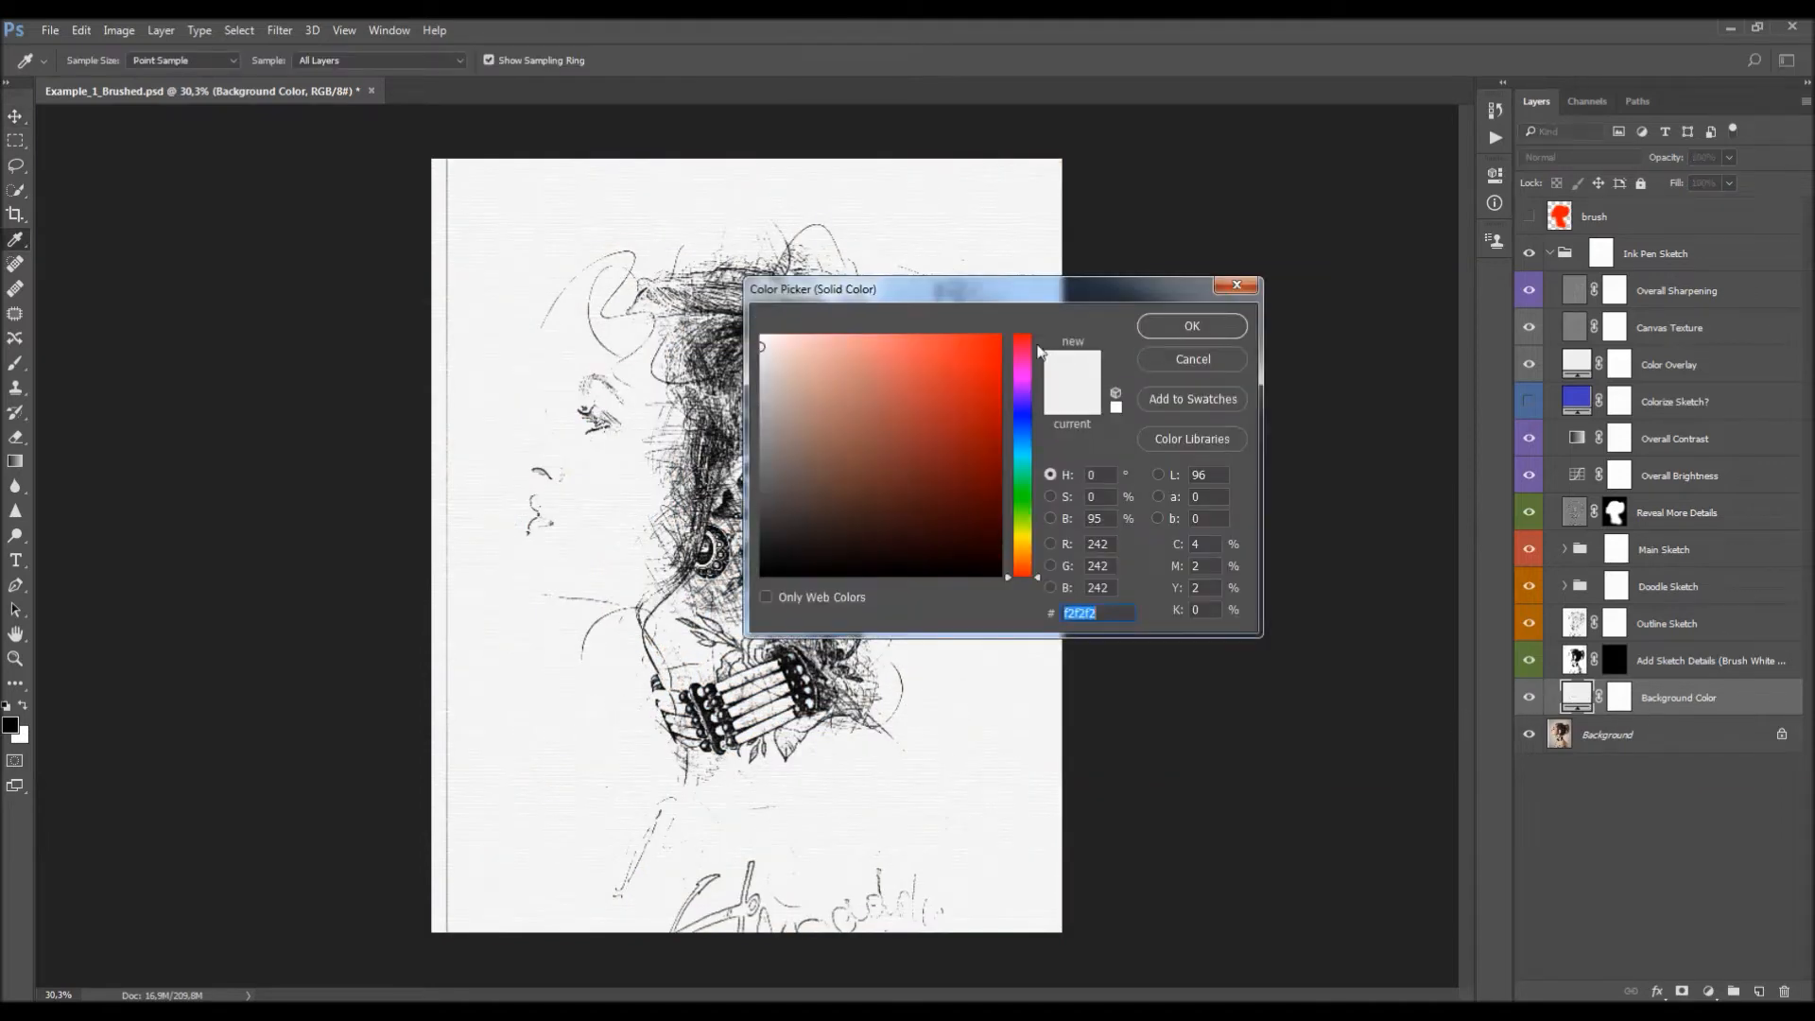
{"action": "left_click_drag", "start_coordinate": [1017, 291], "coordinate": [1186, 343]}
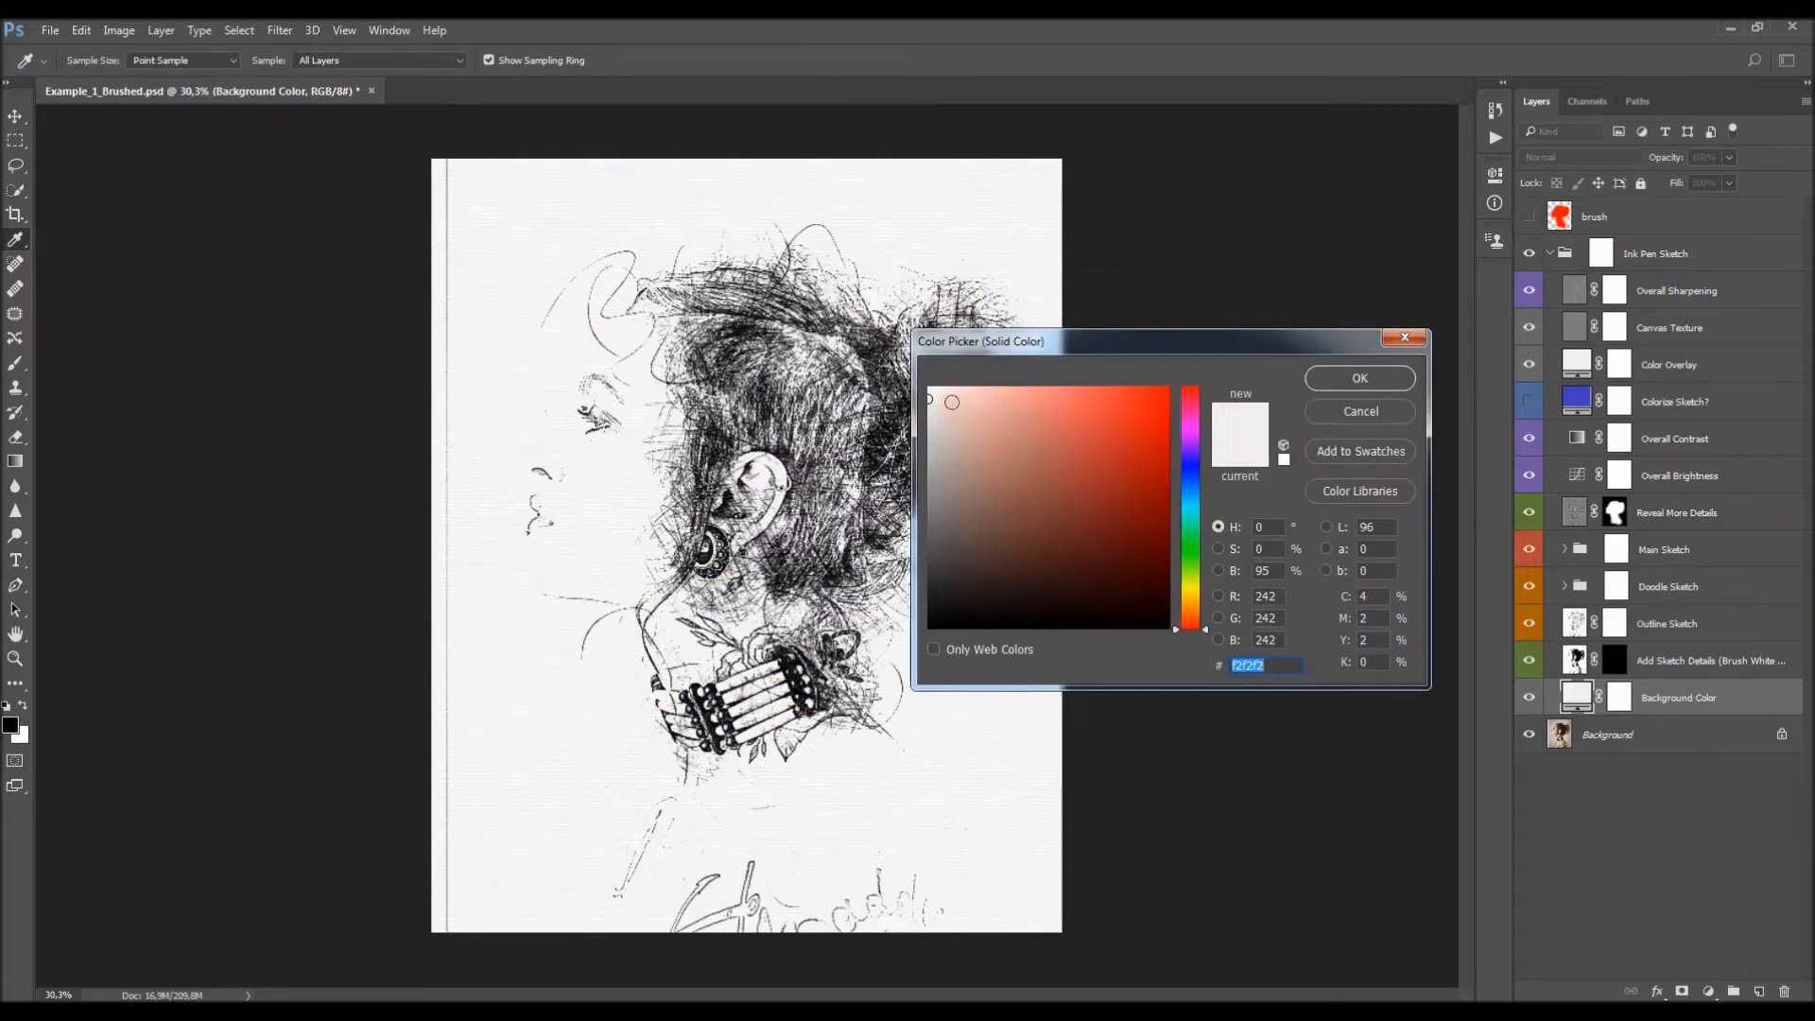
{"action": "type", "text": "ff0000"}
{"action": "mouse_move", "coordinate": [1191, 541]}
{"action": "left_mouse_down"}
{"action": "mouse_move", "coordinate": [1190, 583]}
{"action": "mouse_move", "coordinate": [1195, 385]}
{"action": "left_mouse_up"}
{"action": "mouse_move", "coordinate": [1023, 405]}
{"action": "left_mouse_down"}
{"action": "mouse_move", "coordinate": [930, 389]}
{"action": "mouse_move", "coordinate": [908, 413]}
{"action": "mouse_move", "coordinate": [955, 430]}
{"action": "mouse_move", "coordinate": [924, 440]}
{"action": "mouse_move", "coordinate": [899, 372]}
{"action": "left_mouse_up"}
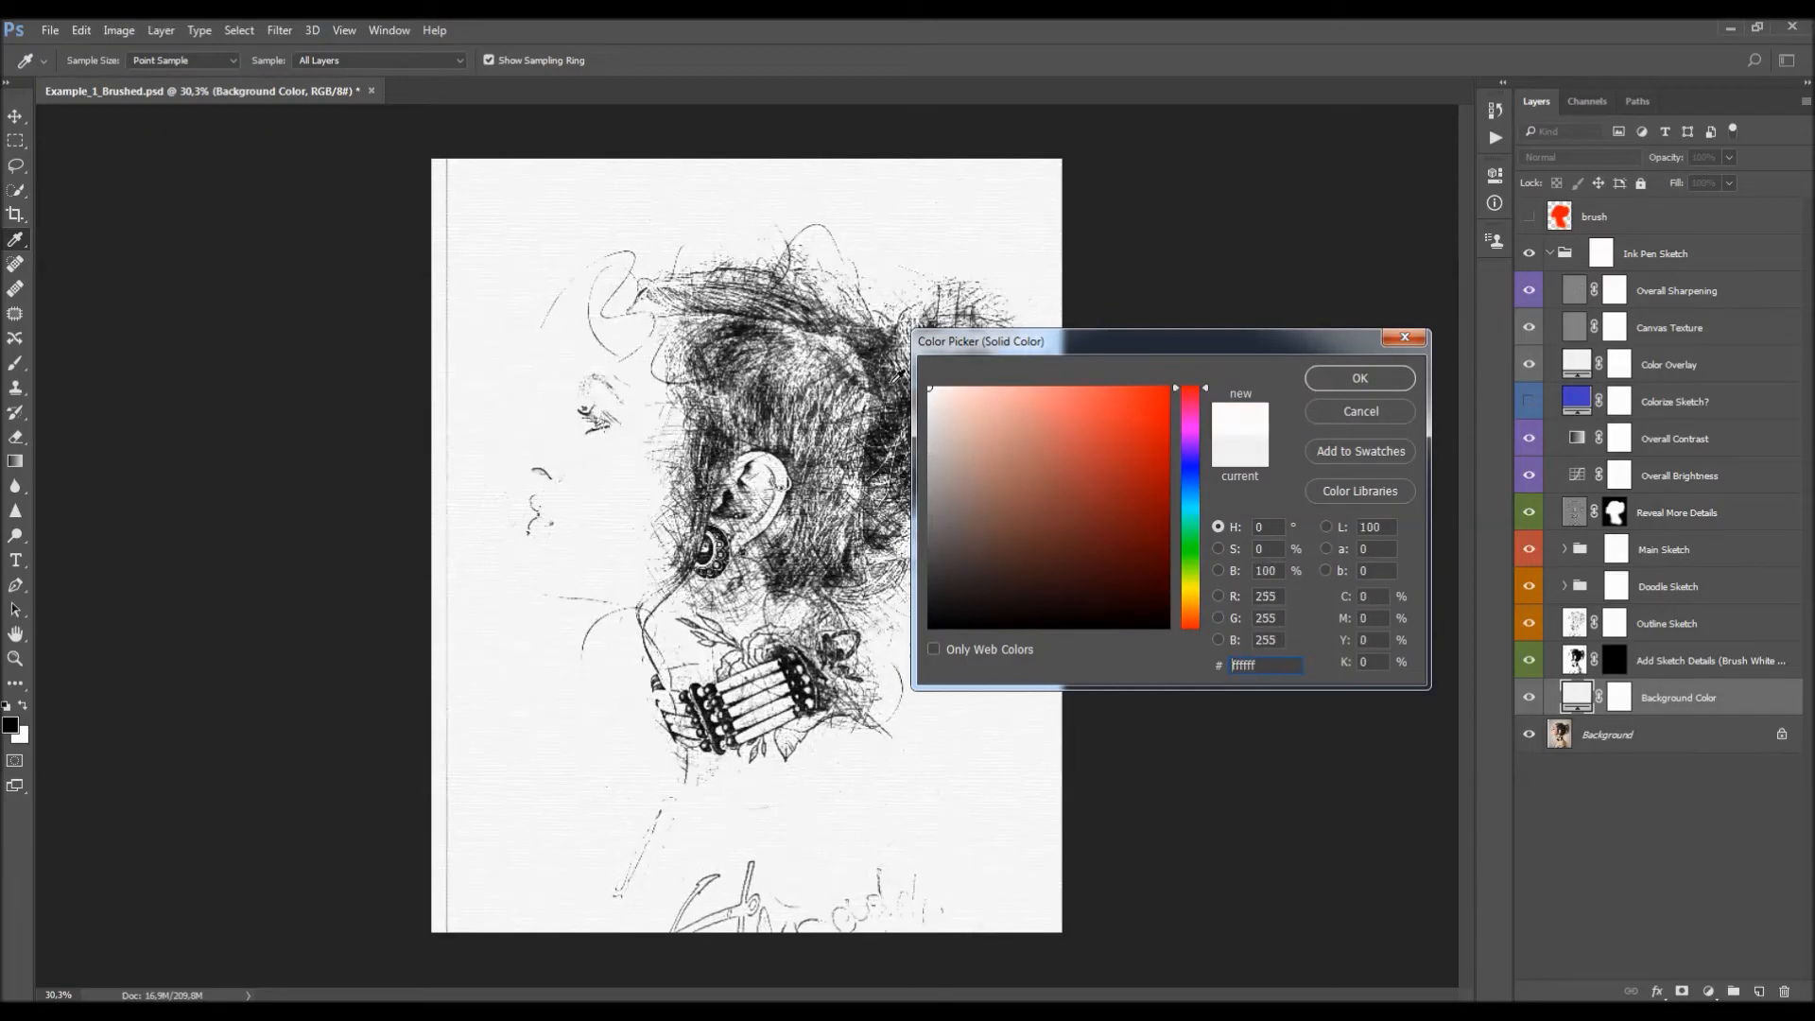
{"action": "left_click", "coordinate": [1325, 412]}
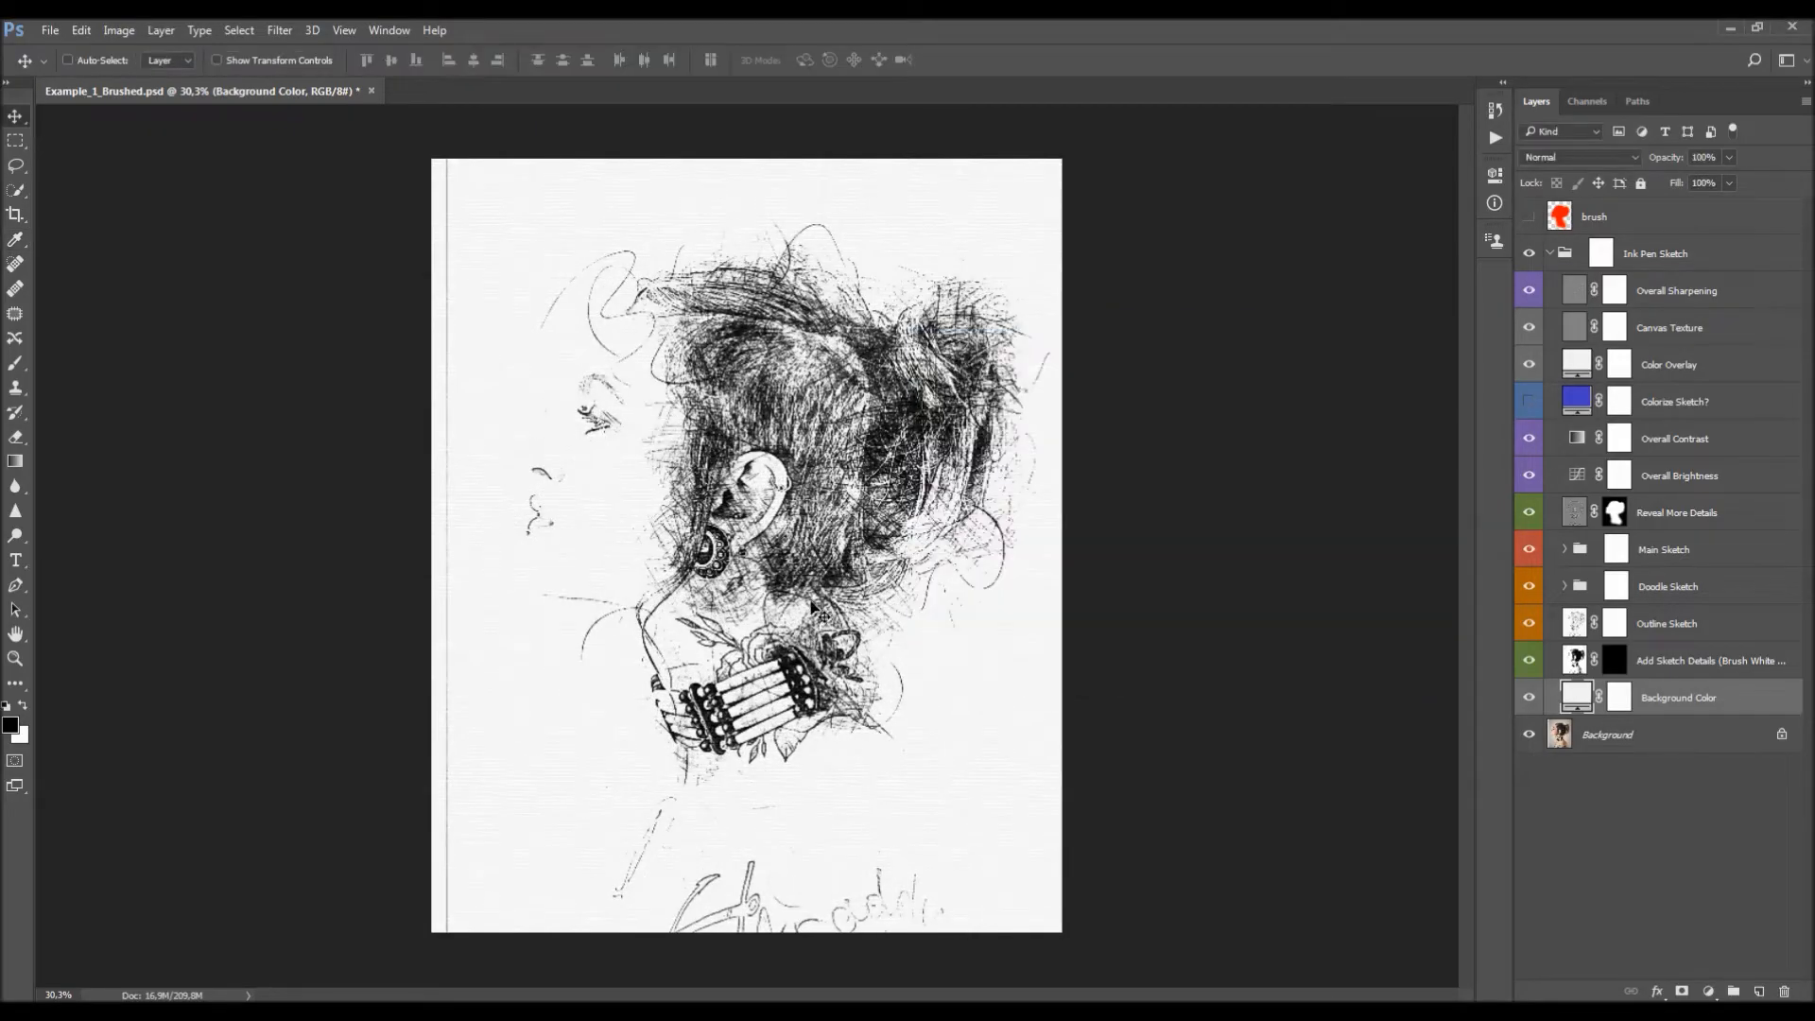
Select the black mask of the Add Sketch Details layer and choose a soft round brush with white as the foreground color.
{"action": "left_click", "coordinate": [1652, 663]}
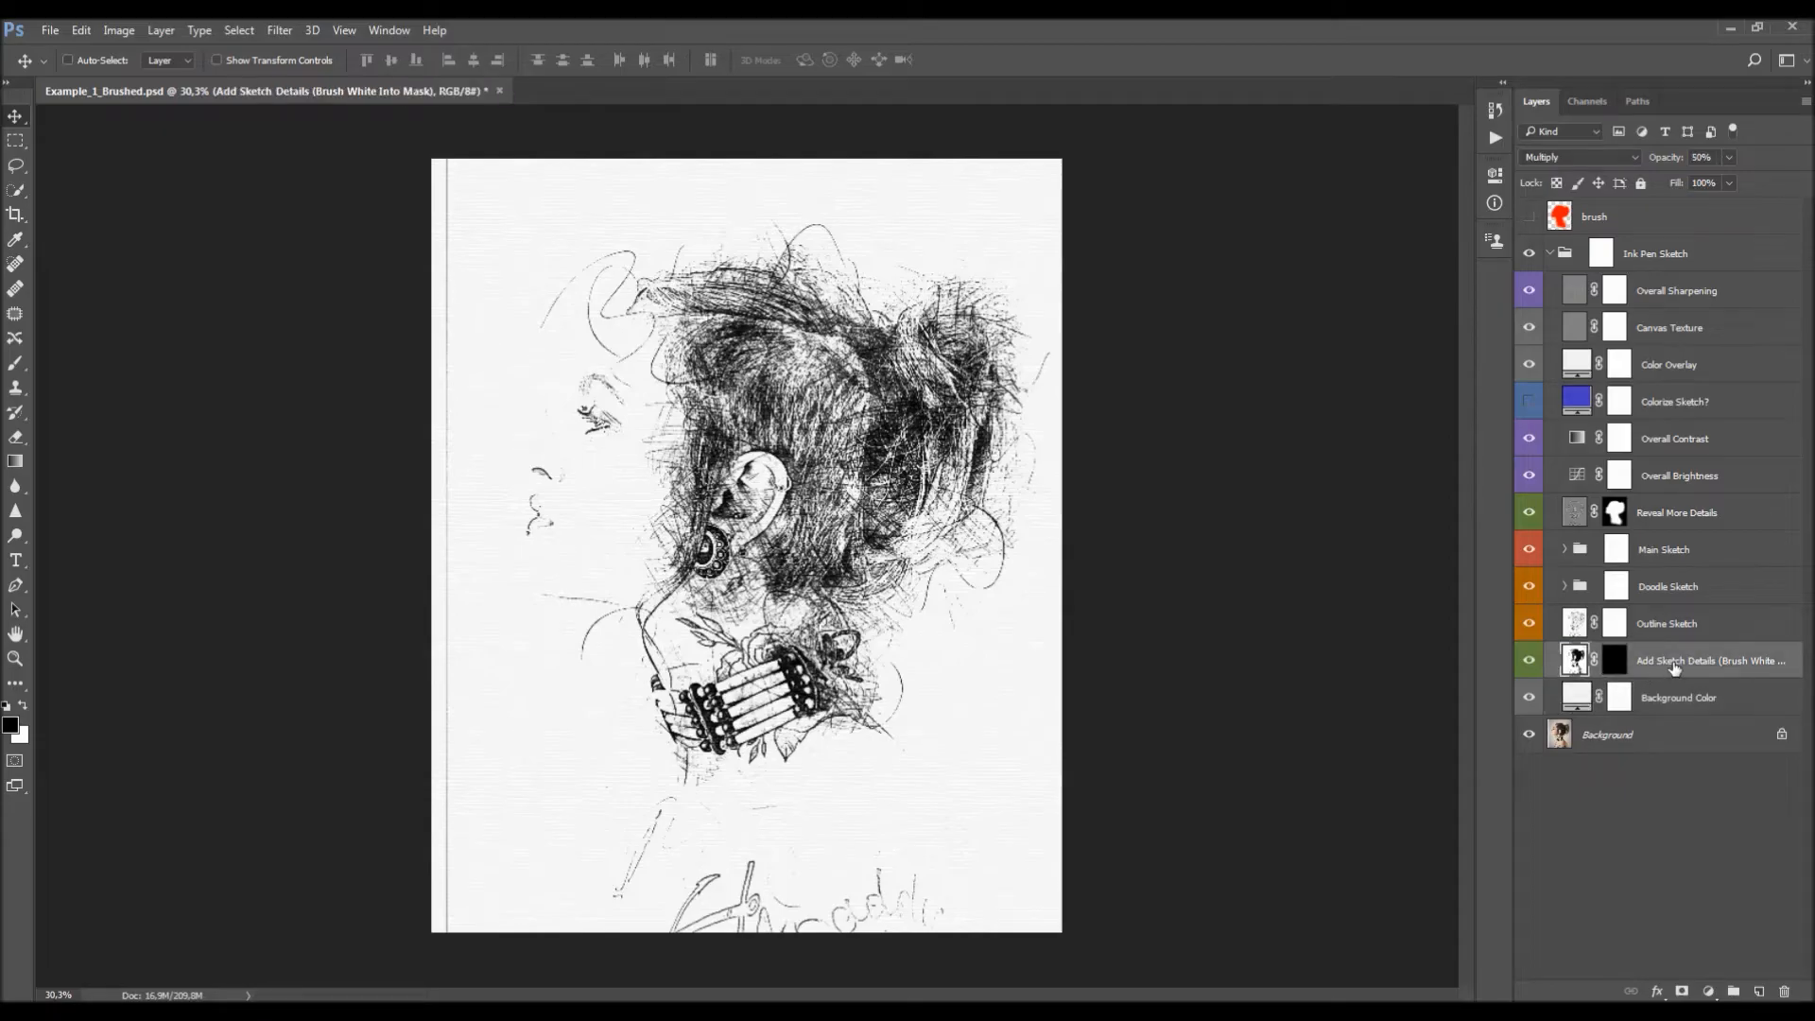
{"action": "double_click", "coordinate": [1674, 664]}
{"action": "left_click", "coordinate": [1756, 676]}
{"action": "left_click", "coordinate": [1615, 663]}
{"action": "key", "text": "b"}
{"action": "key", "text": "ctrl+plus"}
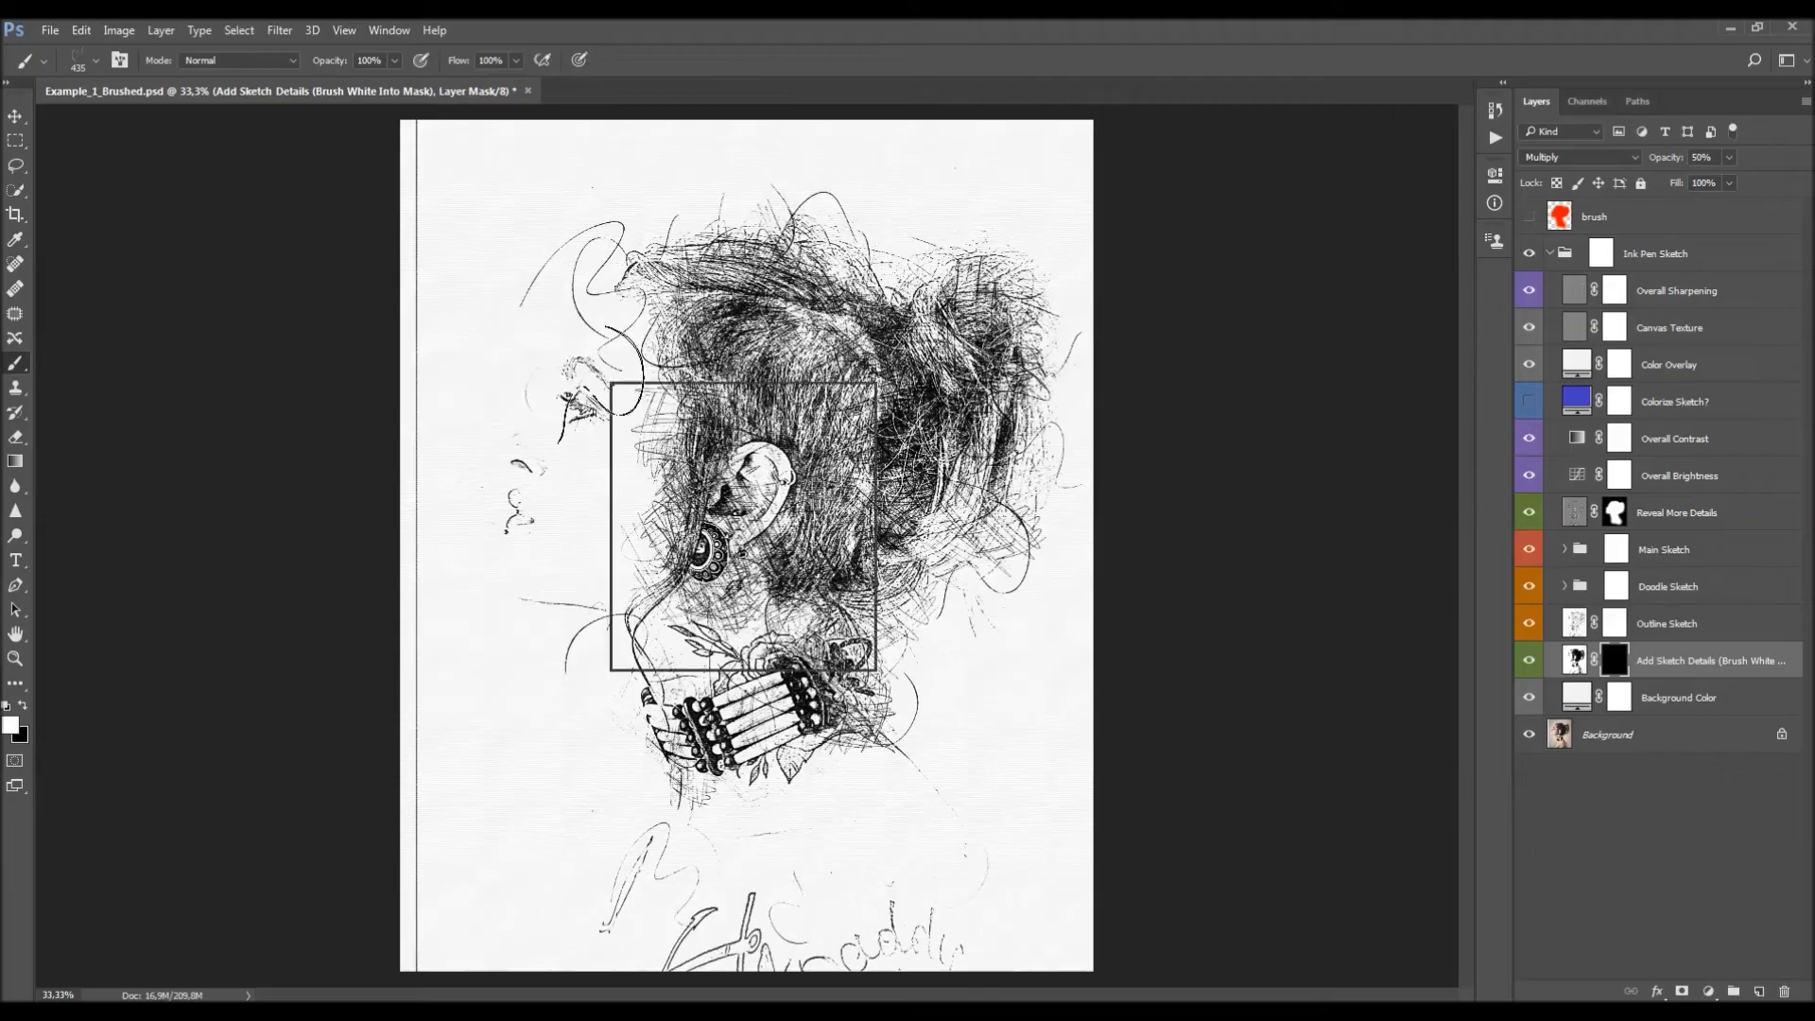
{"action": "right_click", "coordinate": [726, 560]}
{"action": "scroll", "coordinate": [670, 568], "scroll_direction": "up", "scroll_amount": 10}
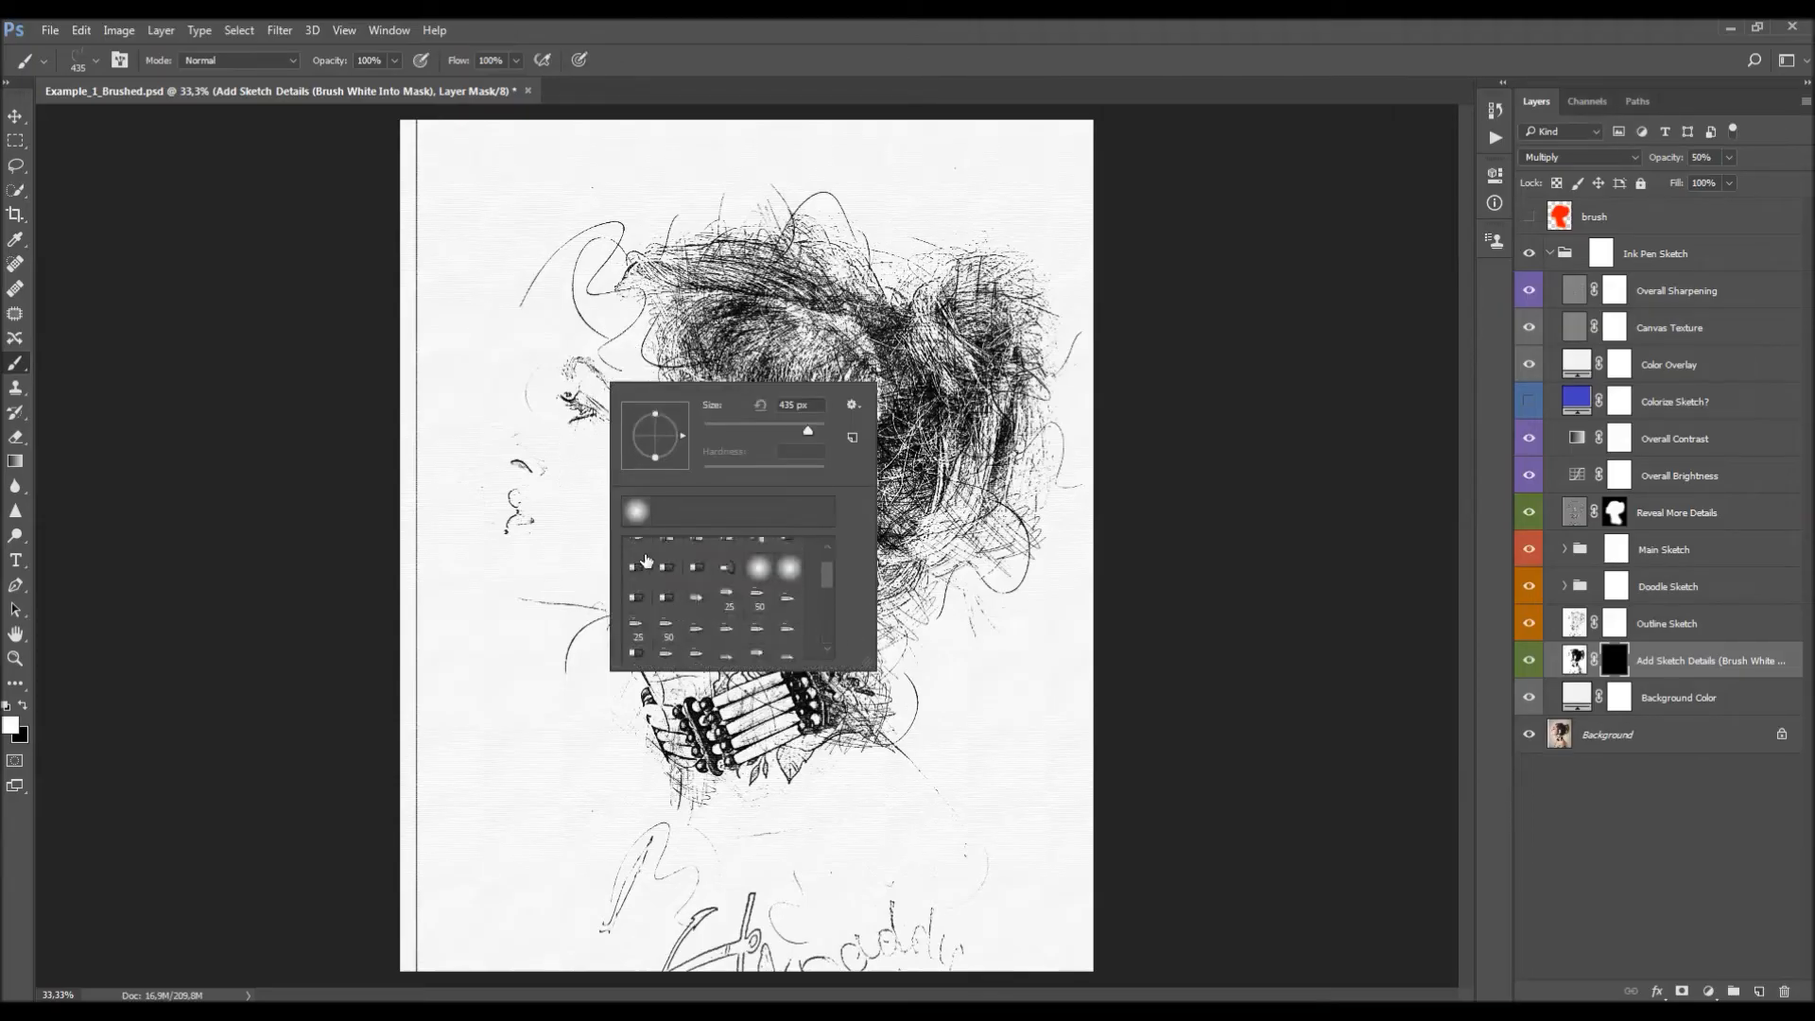
{"action": "left_click", "coordinate": [638, 552]}
{"action": "key", "text": "Return"}
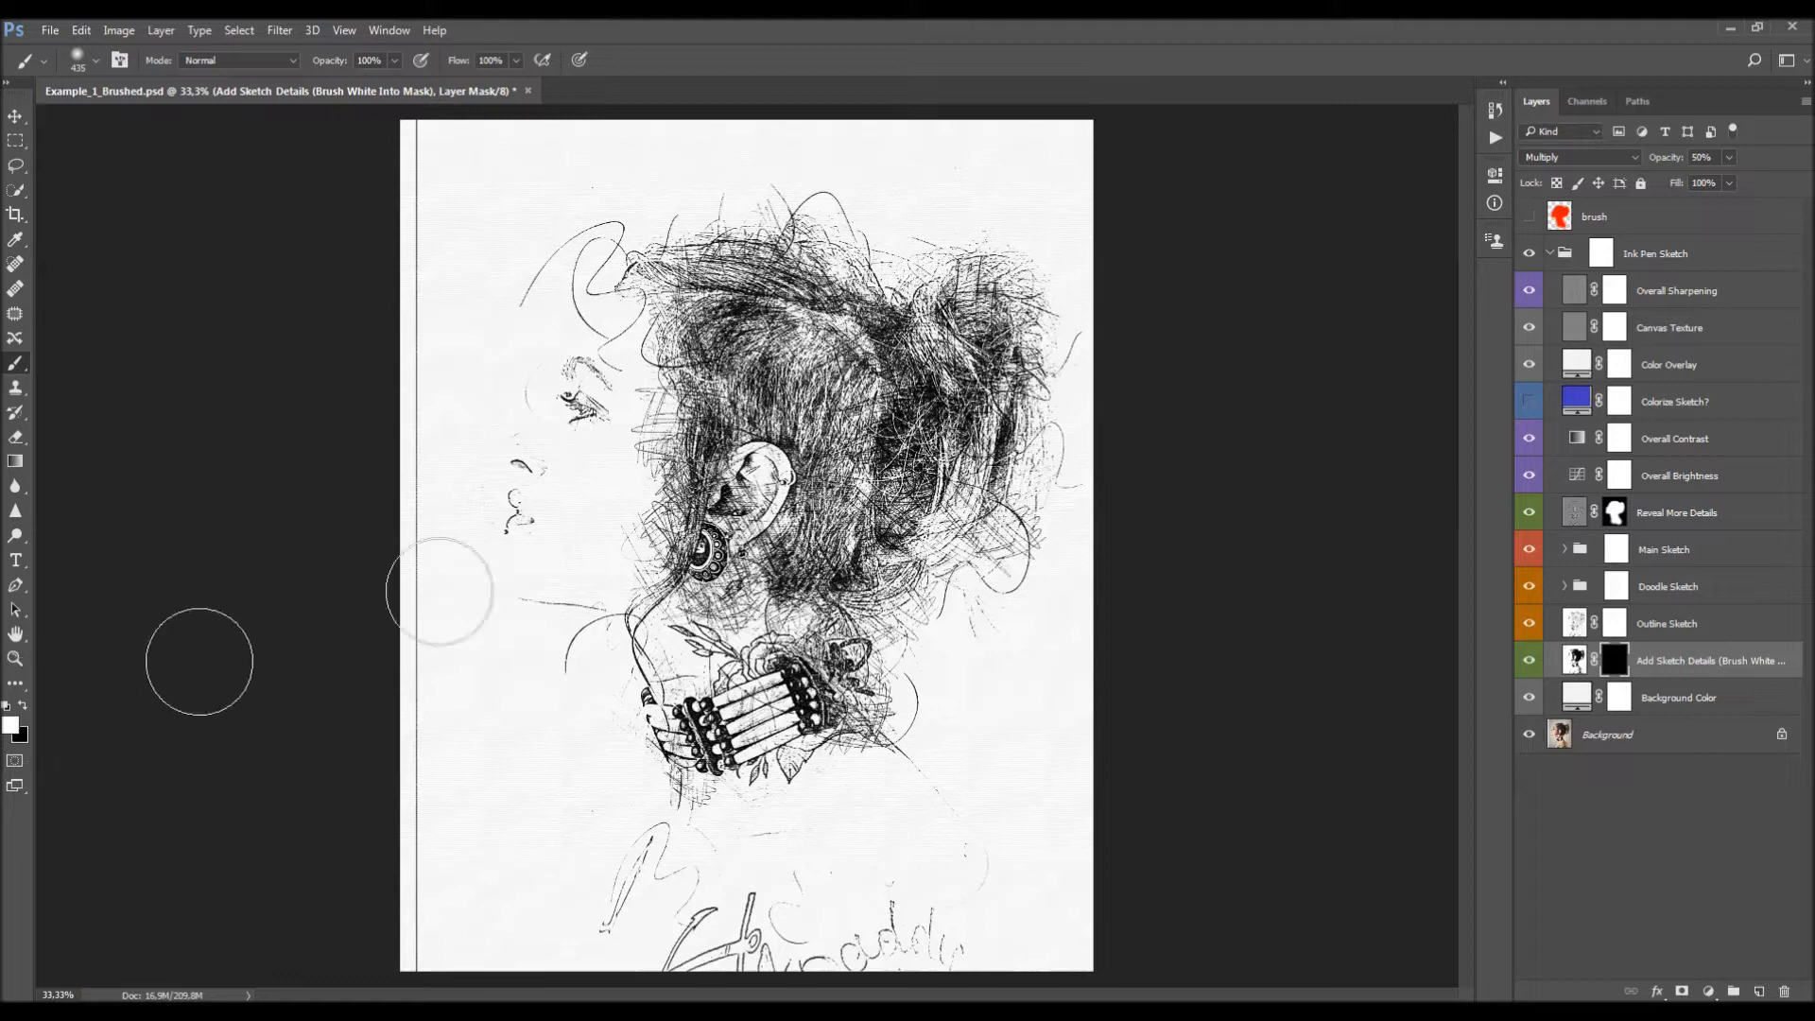
Reveal sketch details over the eye, nose and lips by painting white into the Add Sketch Details mask with a brush of about 300 px.
{"action": "key", "text": "bracketleft"}
{"action": "key", "text": "bracketleft"}
{"action": "key", "text": "bracketleft"}
{"action": "key", "text": "bracketright"}
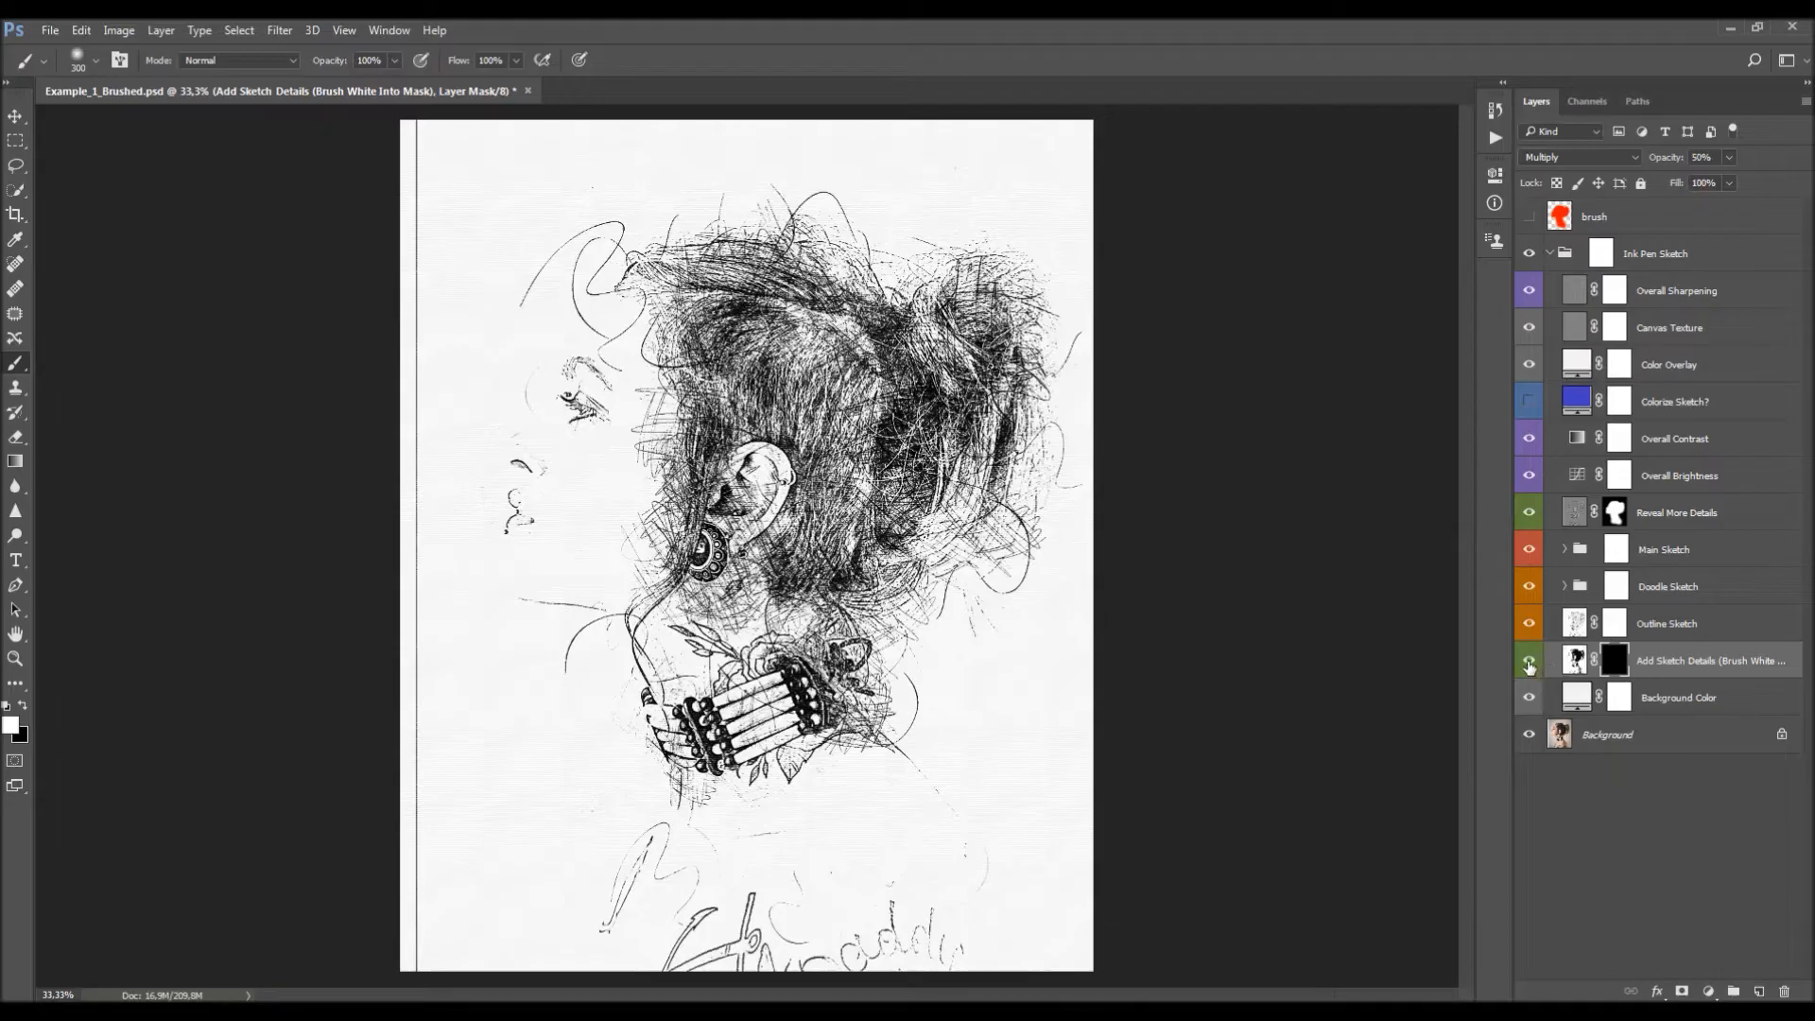
{"action": "key", "text": "bracketright"}
{"action": "key", "text": "bracketleft"}
{"action": "mouse_move", "coordinate": [580, 383]}
{"action": "left_mouse_down"}
{"action": "mouse_move", "coordinate": [514, 449]}
{"action": "mouse_move", "coordinate": [511, 562]}
{"action": "left_mouse_up"}
{"action": "key", "text": "ctrl+z"}
Hide the excess shading along the nose by painting black into the mask with a 125 px brush, and return to white at 200 px.
{"action": "key", "text": "x"}
{"action": "key", "text": "bracketleft"}
{"action": "key", "text": "bracketleft"}
{"action": "key", "text": "bracketleft"}
{"action": "key", "text": "bracketleft"}
{"action": "key", "text": "bracketleft"}
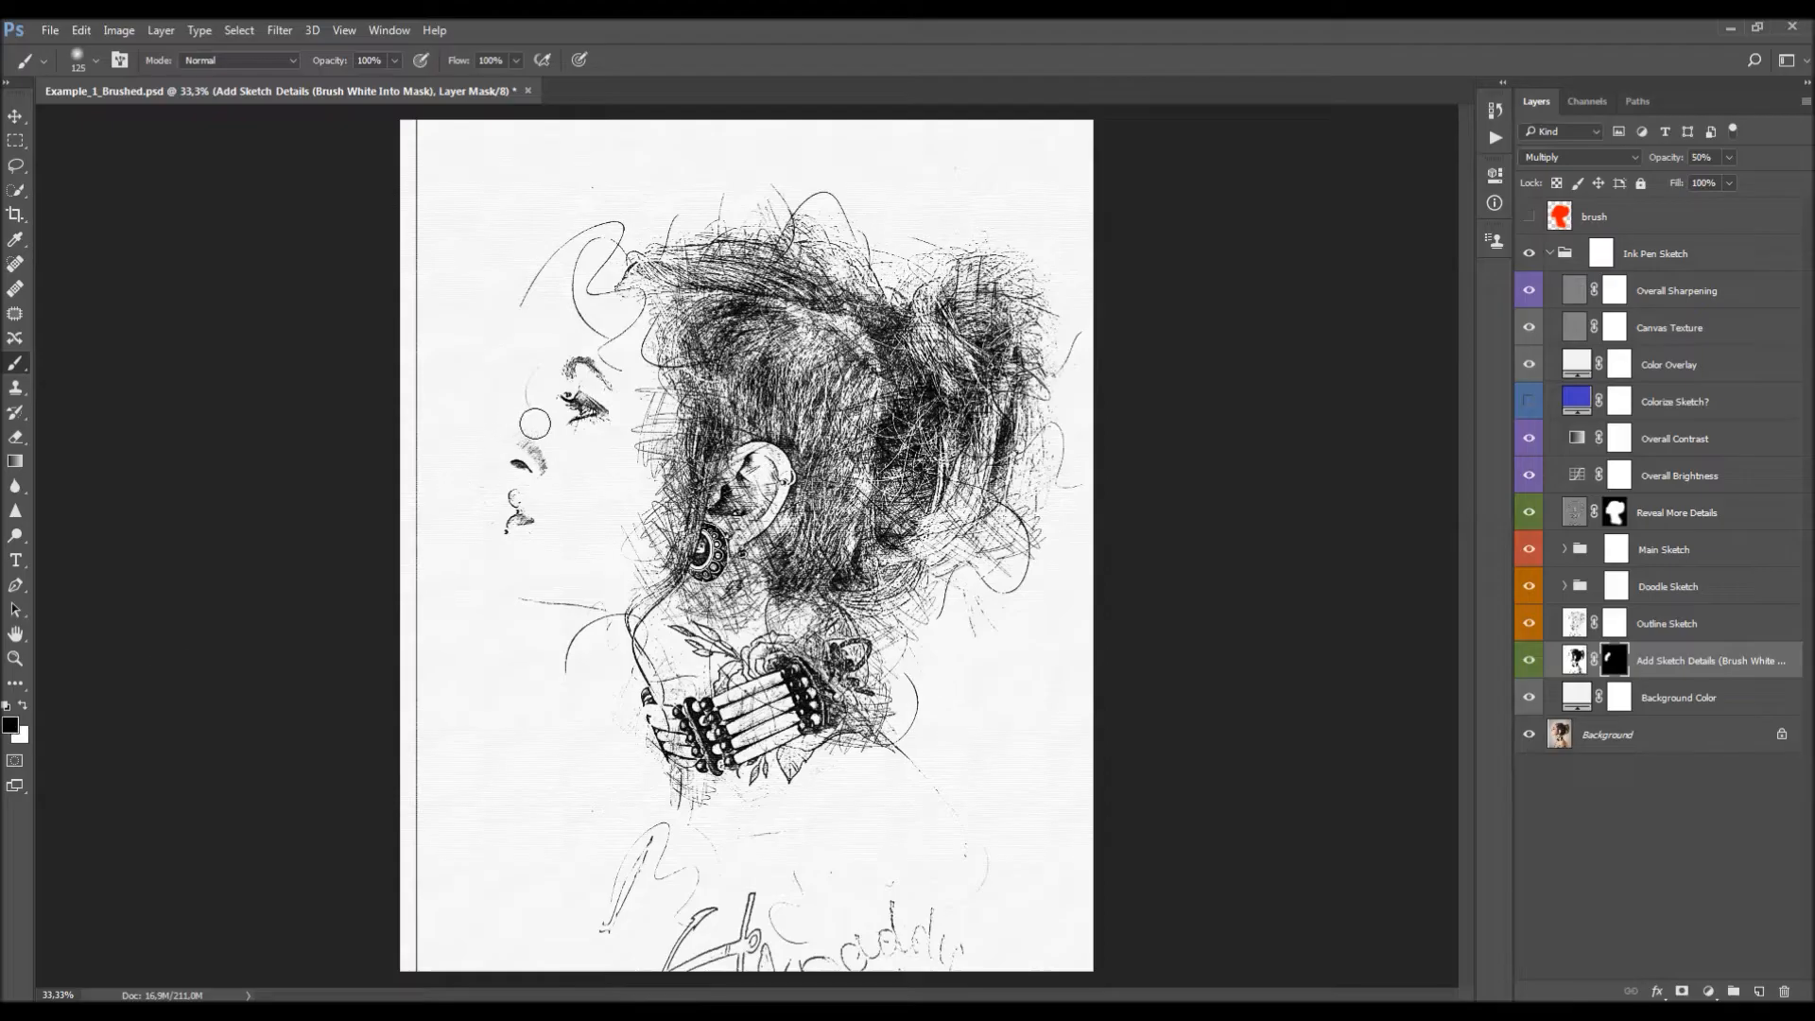
{"action": "key", "text": "bracketright"}
{"action": "key", "text": "bracketright"}
{"action": "key", "text": "bracketright"}
{"action": "key", "text": "x"}
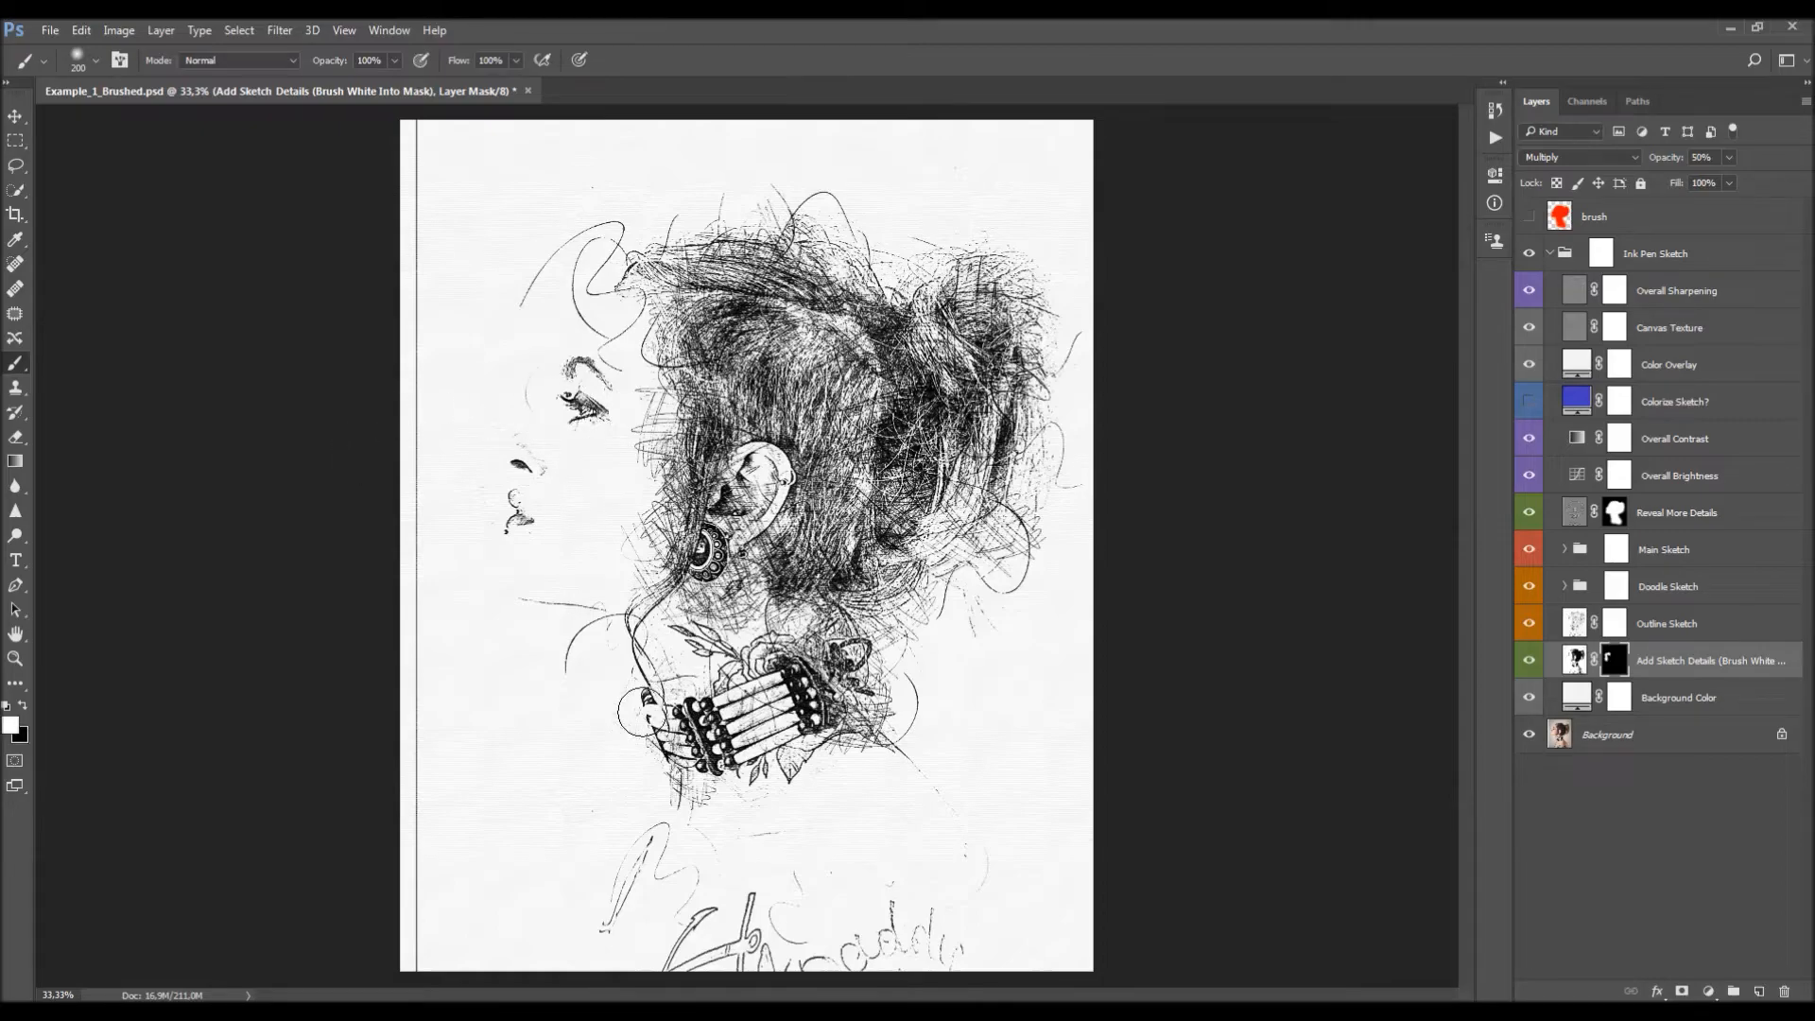
{"action": "key", "text": "v"}
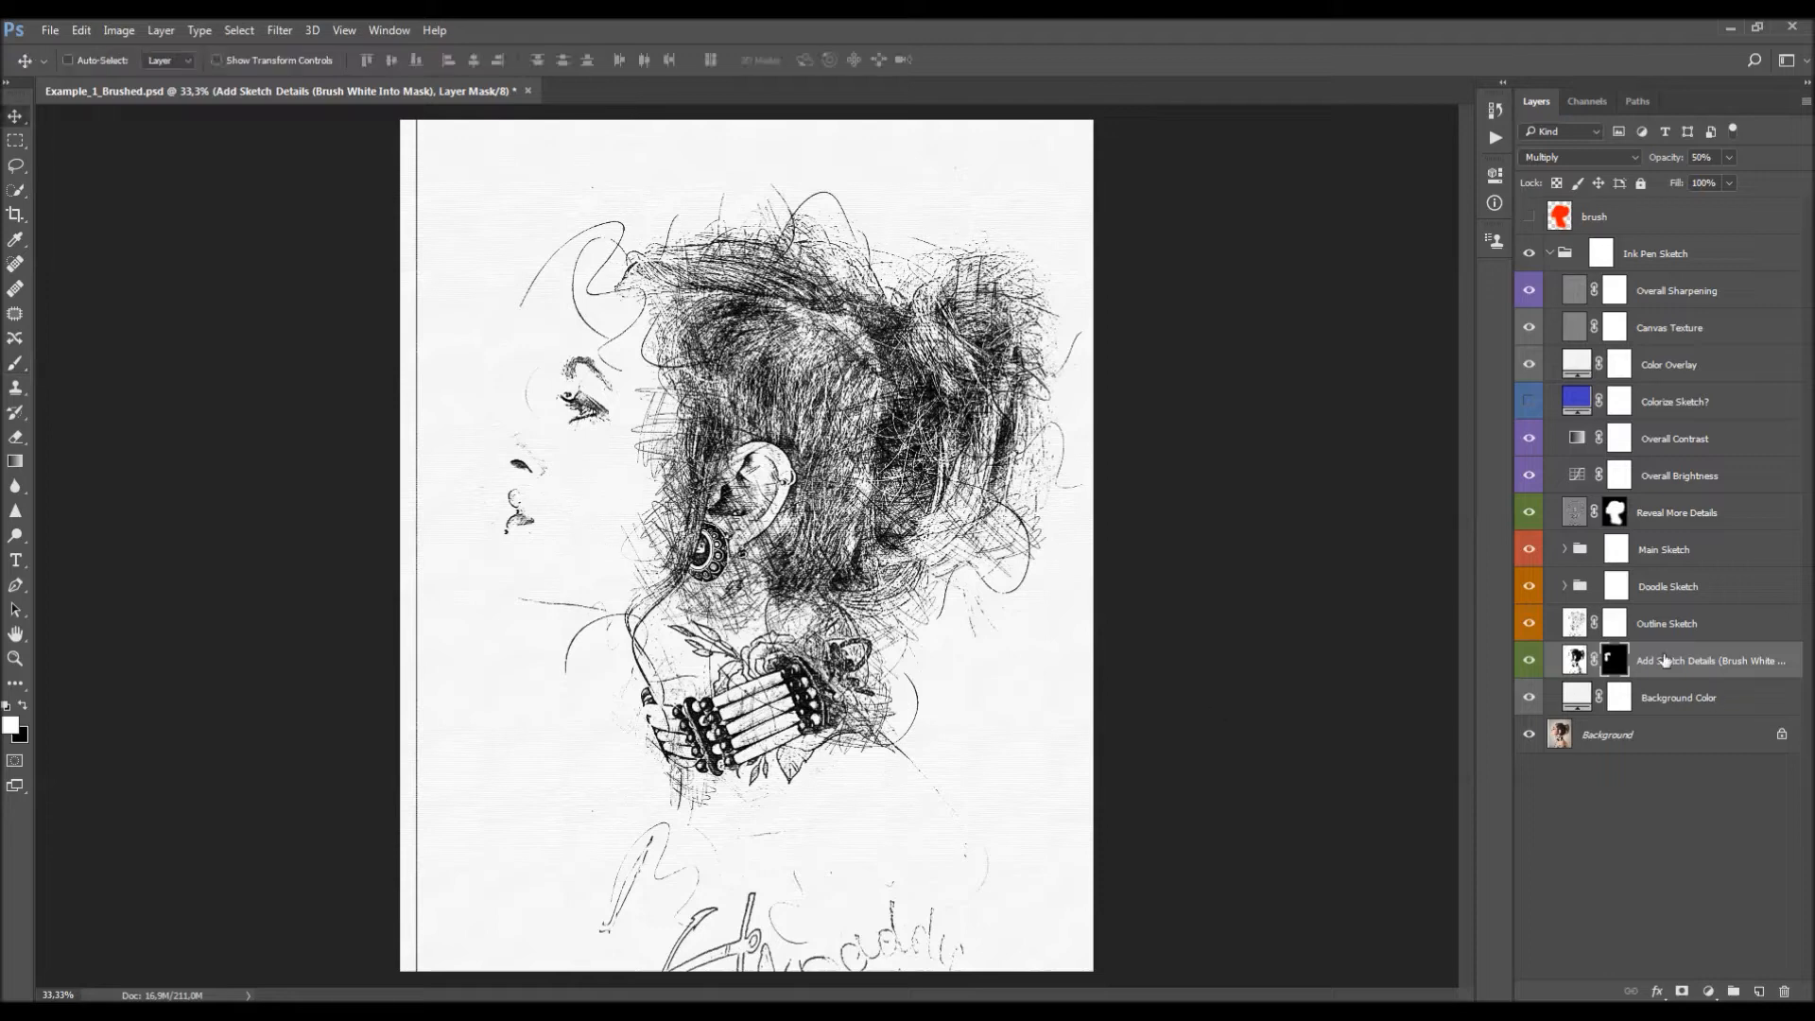
Temporarily disable the Add Sketch Details mask, compare the image with the layer hidden and shown, and enable the mask again.
{"action": "left_click", "coordinate": [1619, 667], "text": "shift"}
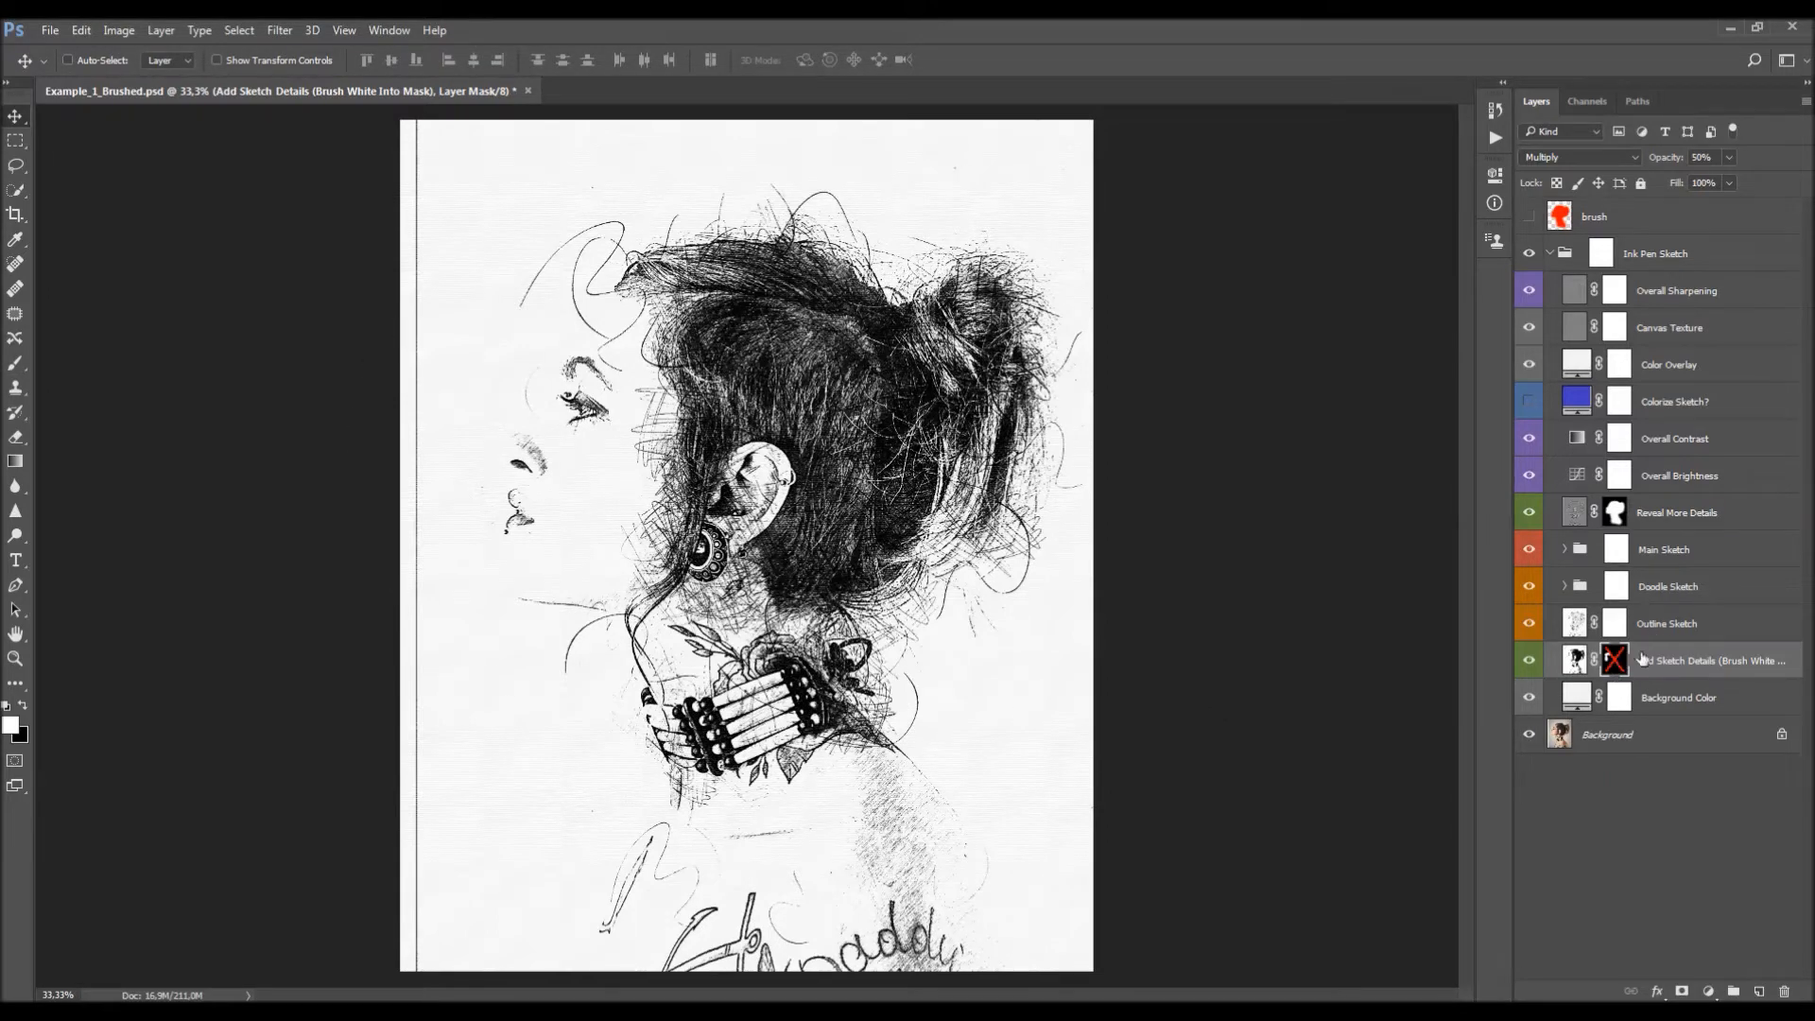
{"action": "left_click", "coordinate": [1532, 660]}
{"action": "left_click", "coordinate": [1531, 660]}
{"action": "left_click", "coordinate": [1530, 660]}
{"action": "left_click", "coordinate": [1531, 660]}
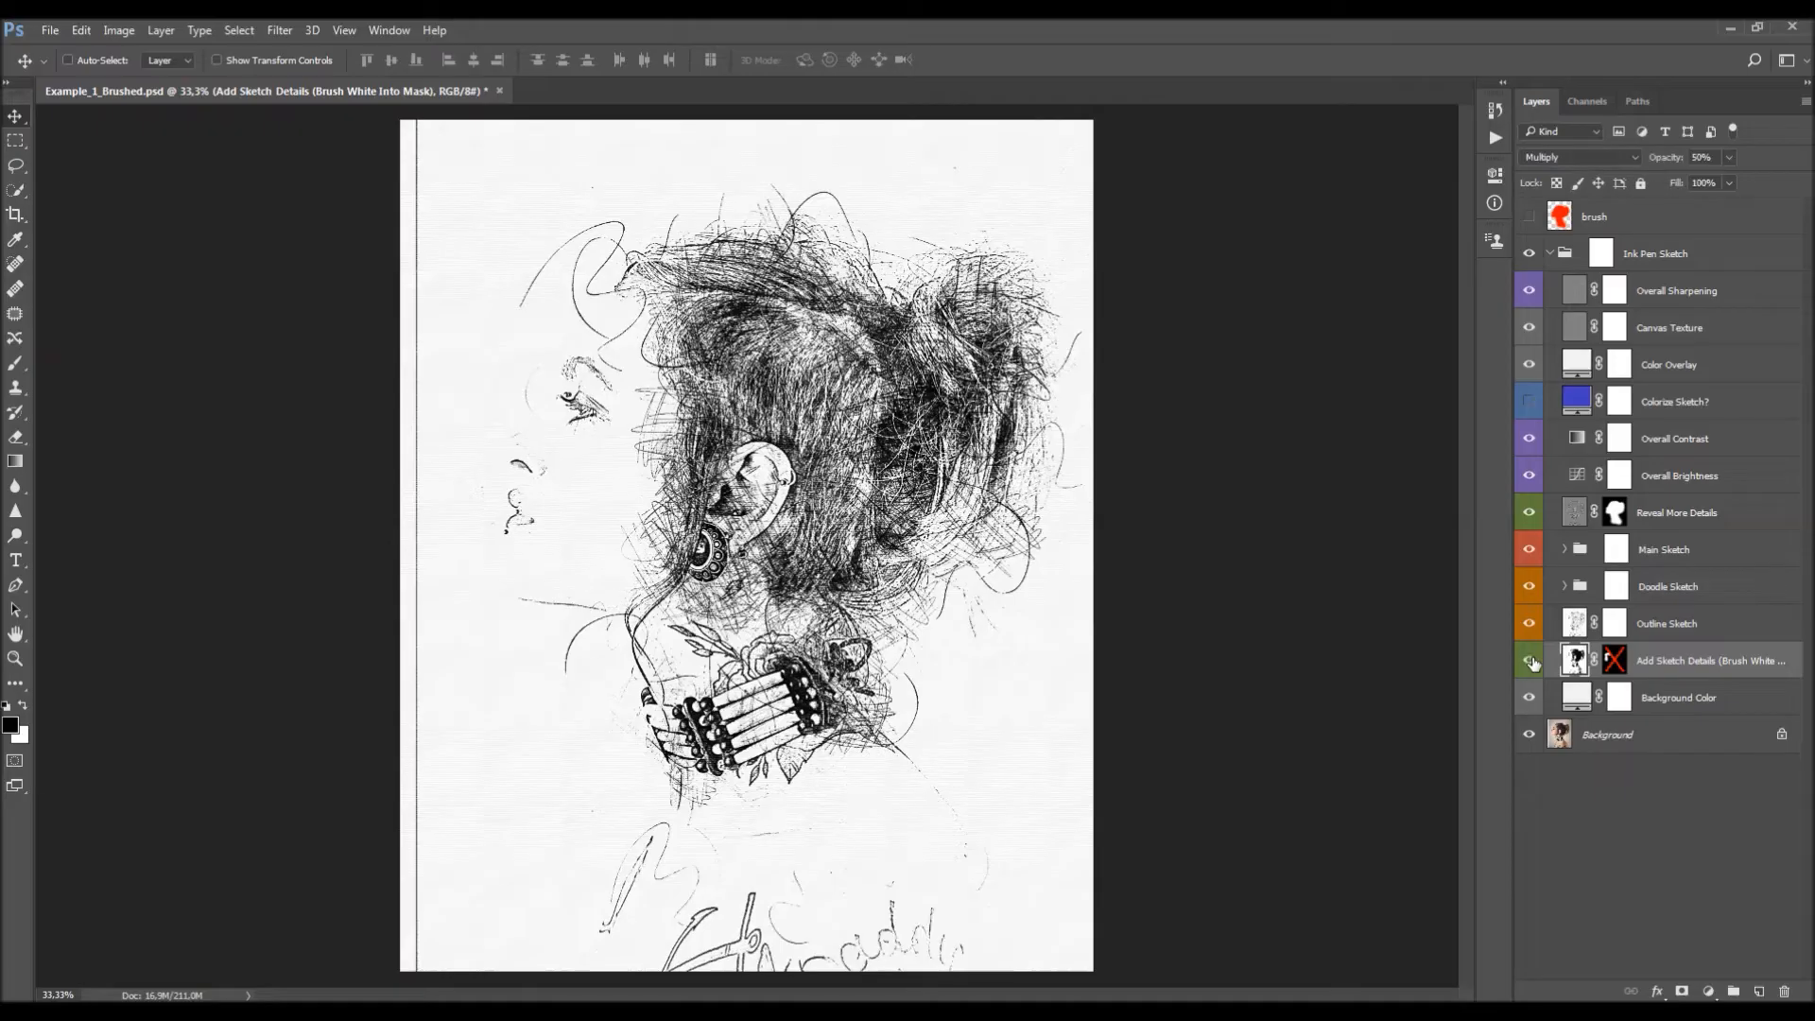
{"action": "left_click", "coordinate": [1615, 660], "text": "shift"}
{"action": "key", "text": "x"}
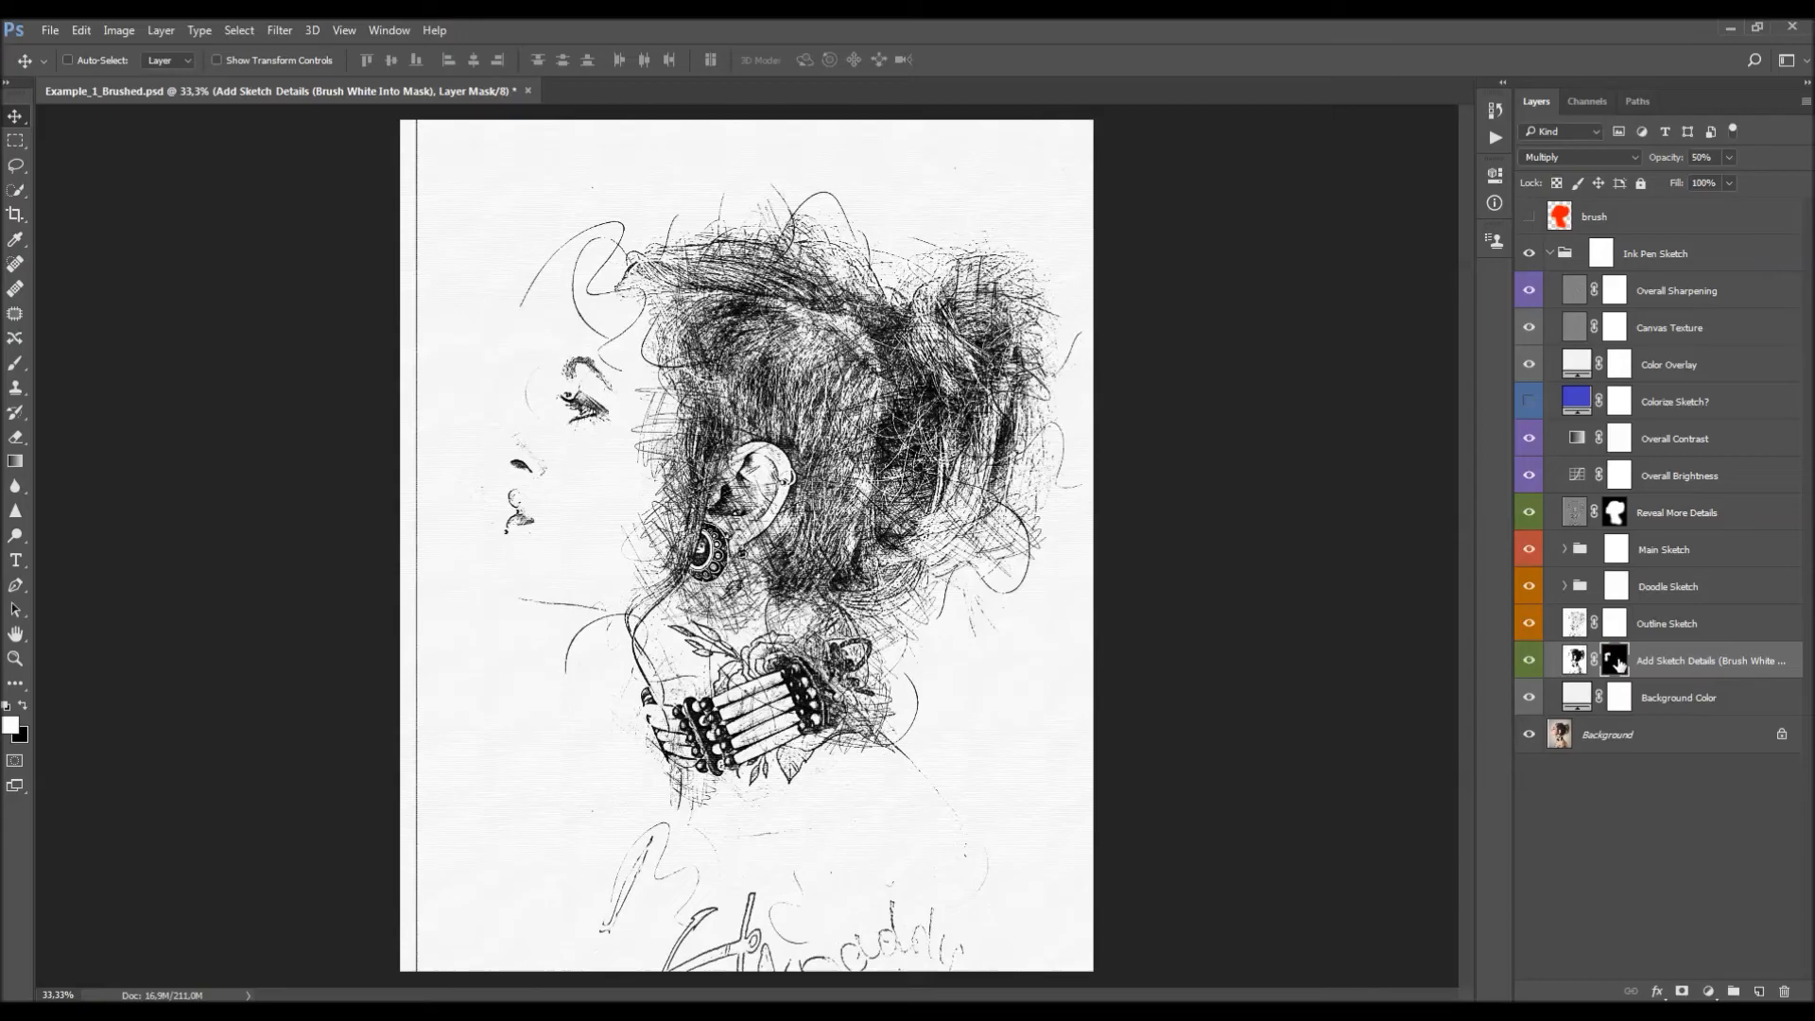
{"action": "key", "text": "b"}
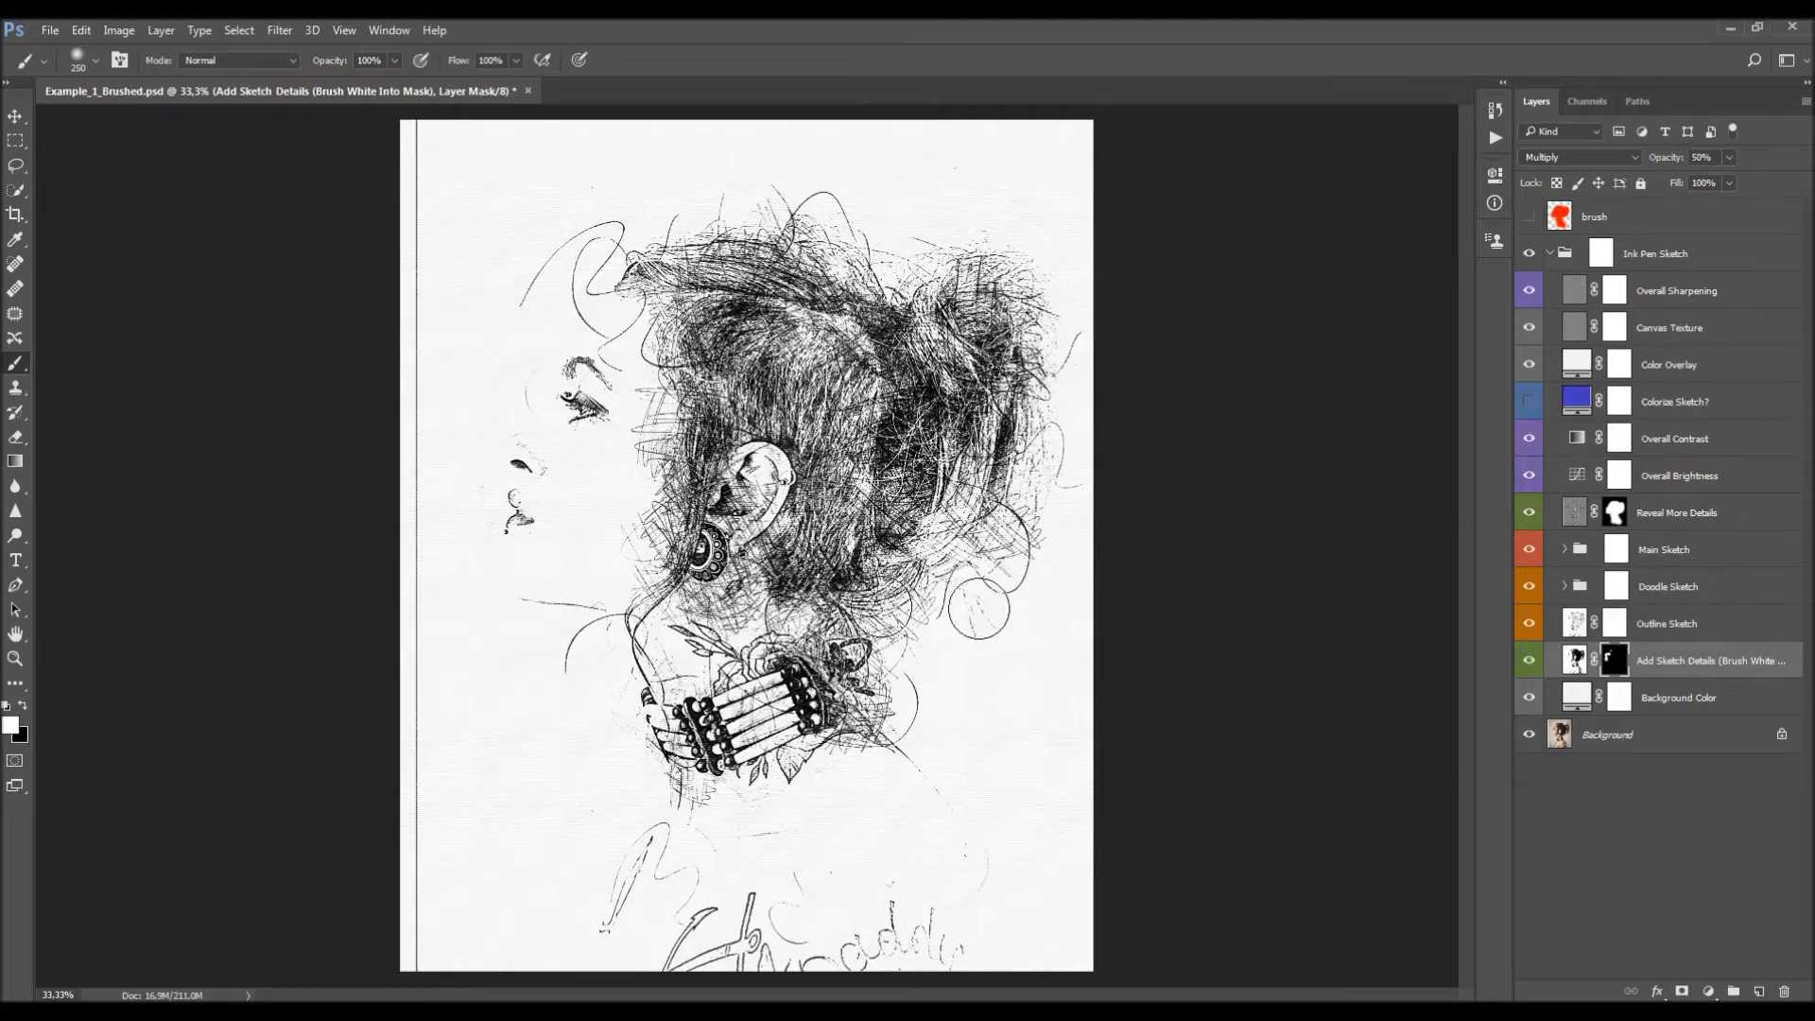
{"action": "key", "text": "v"}
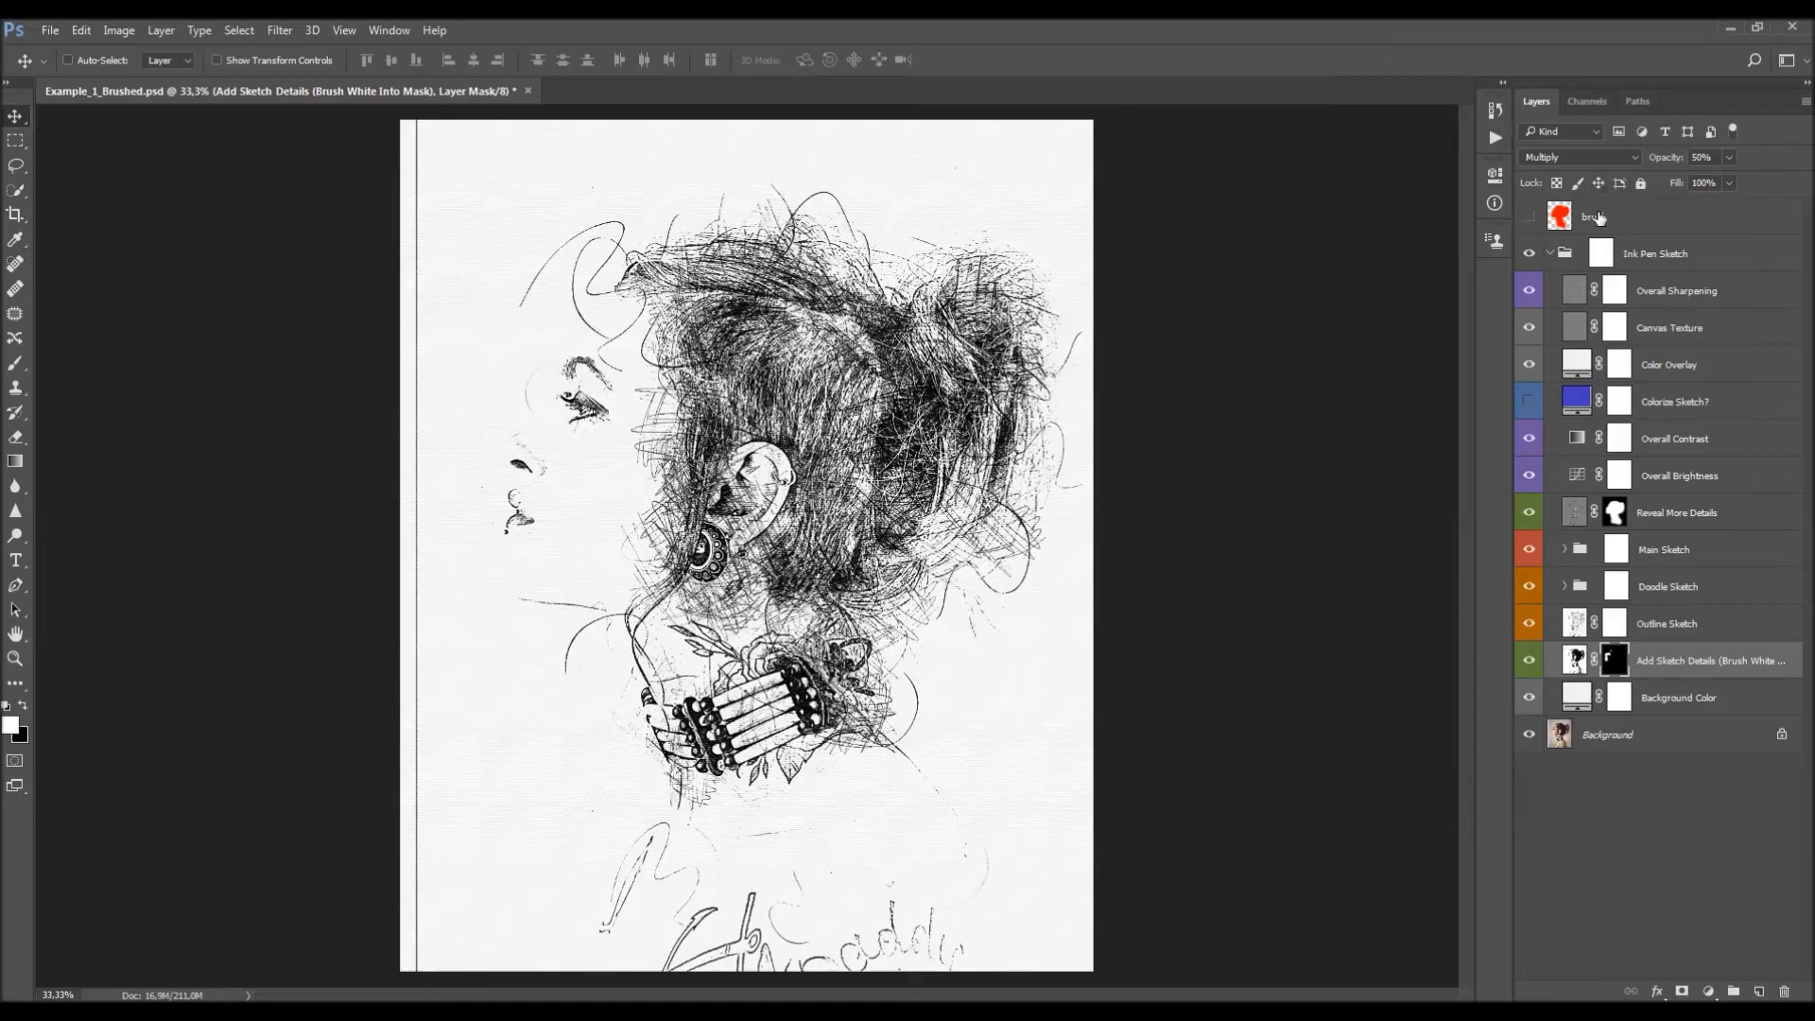
Set the Add Sketch Details layer's opacity to 54% and compare the portrait with the layer hidden and shown.
{"action": "mouse_move", "coordinate": [1669, 161]}
{"action": "left_mouse_down"}
{"action": "mouse_move", "coordinate": [1125, 208]}
{"action": "mouse_move", "coordinate": [1810, 173]}
{"action": "left_mouse_up"}
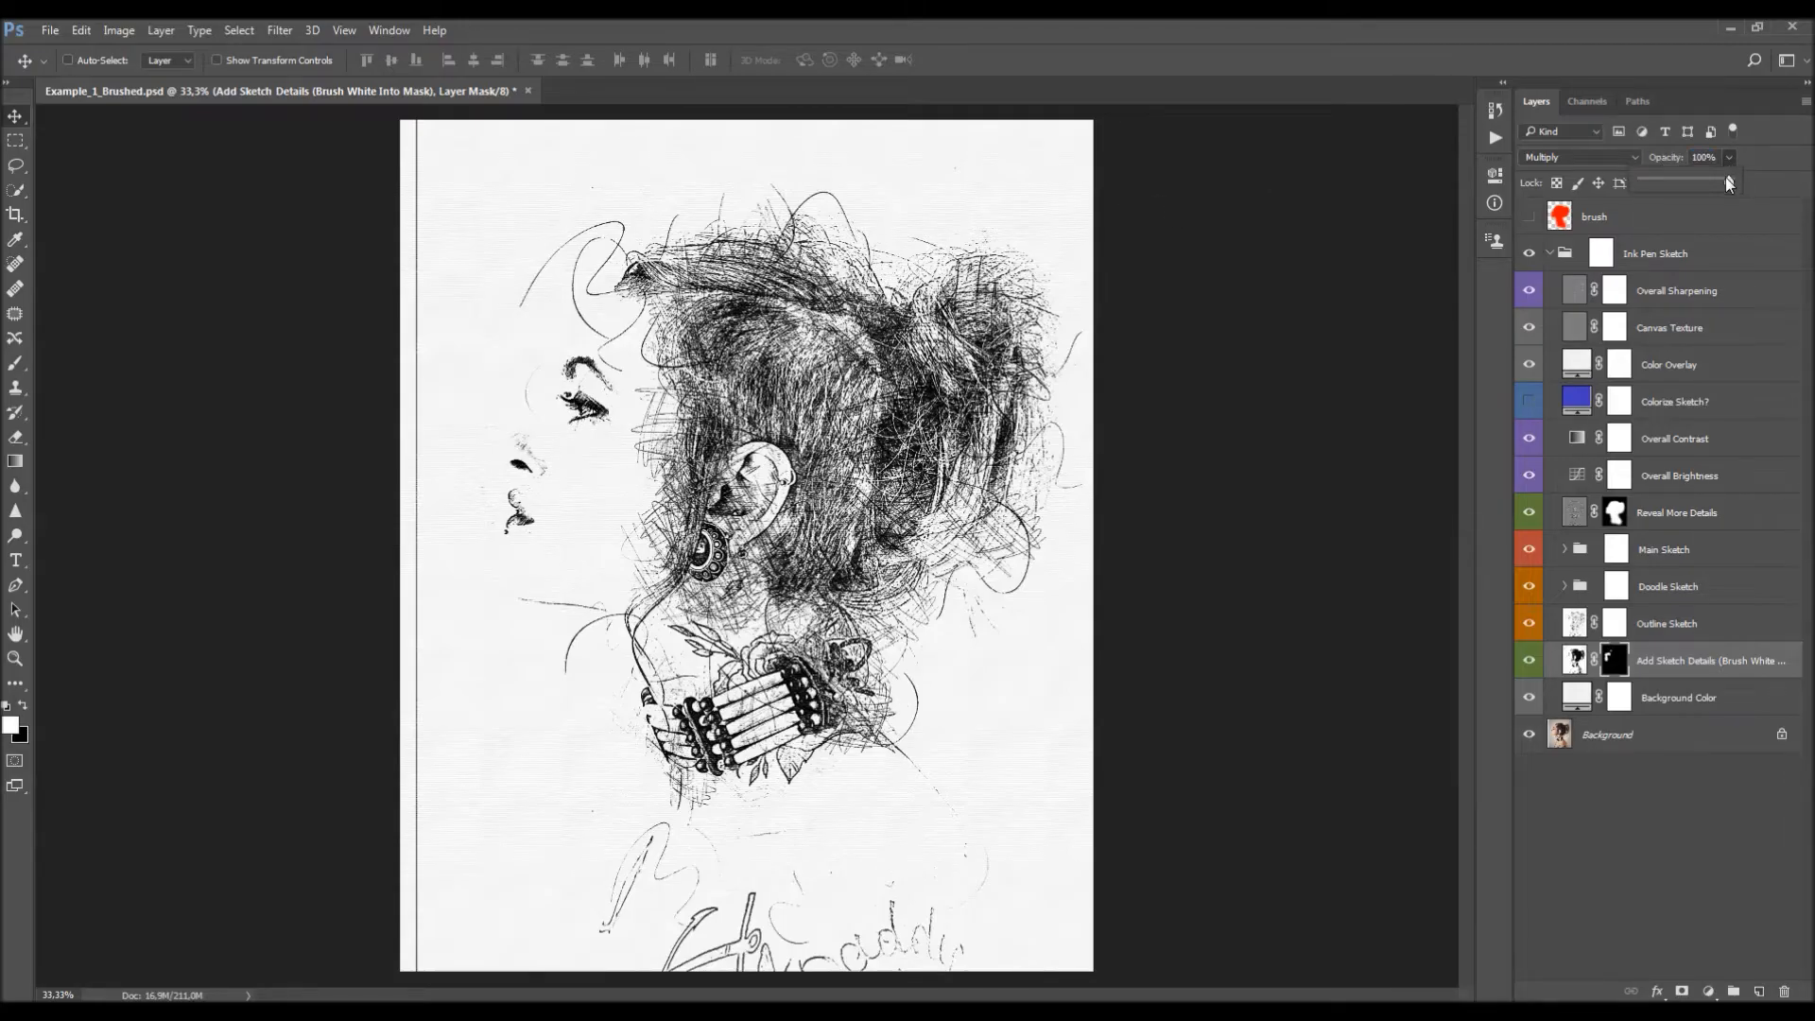
{"action": "left_click_drag", "start_coordinate": [1631, 177], "coordinate": [1656, 179]}
{"action": "left_click", "coordinate": [1767, 180]}
{"action": "mouse_move", "coordinate": [1669, 161]}
{"action": "left_mouse_down"}
{"action": "mouse_move", "coordinate": [1321, 173]}
{"action": "mouse_move", "coordinate": [1380, 196]}
{"action": "left_mouse_up"}
{"action": "left_click", "coordinate": [1530, 661]}
{"action": "left_click", "coordinate": [1530, 661]}
{"action": "left_click", "coordinate": [1533, 662]}
{"action": "left_click", "coordinate": [1532, 662]}
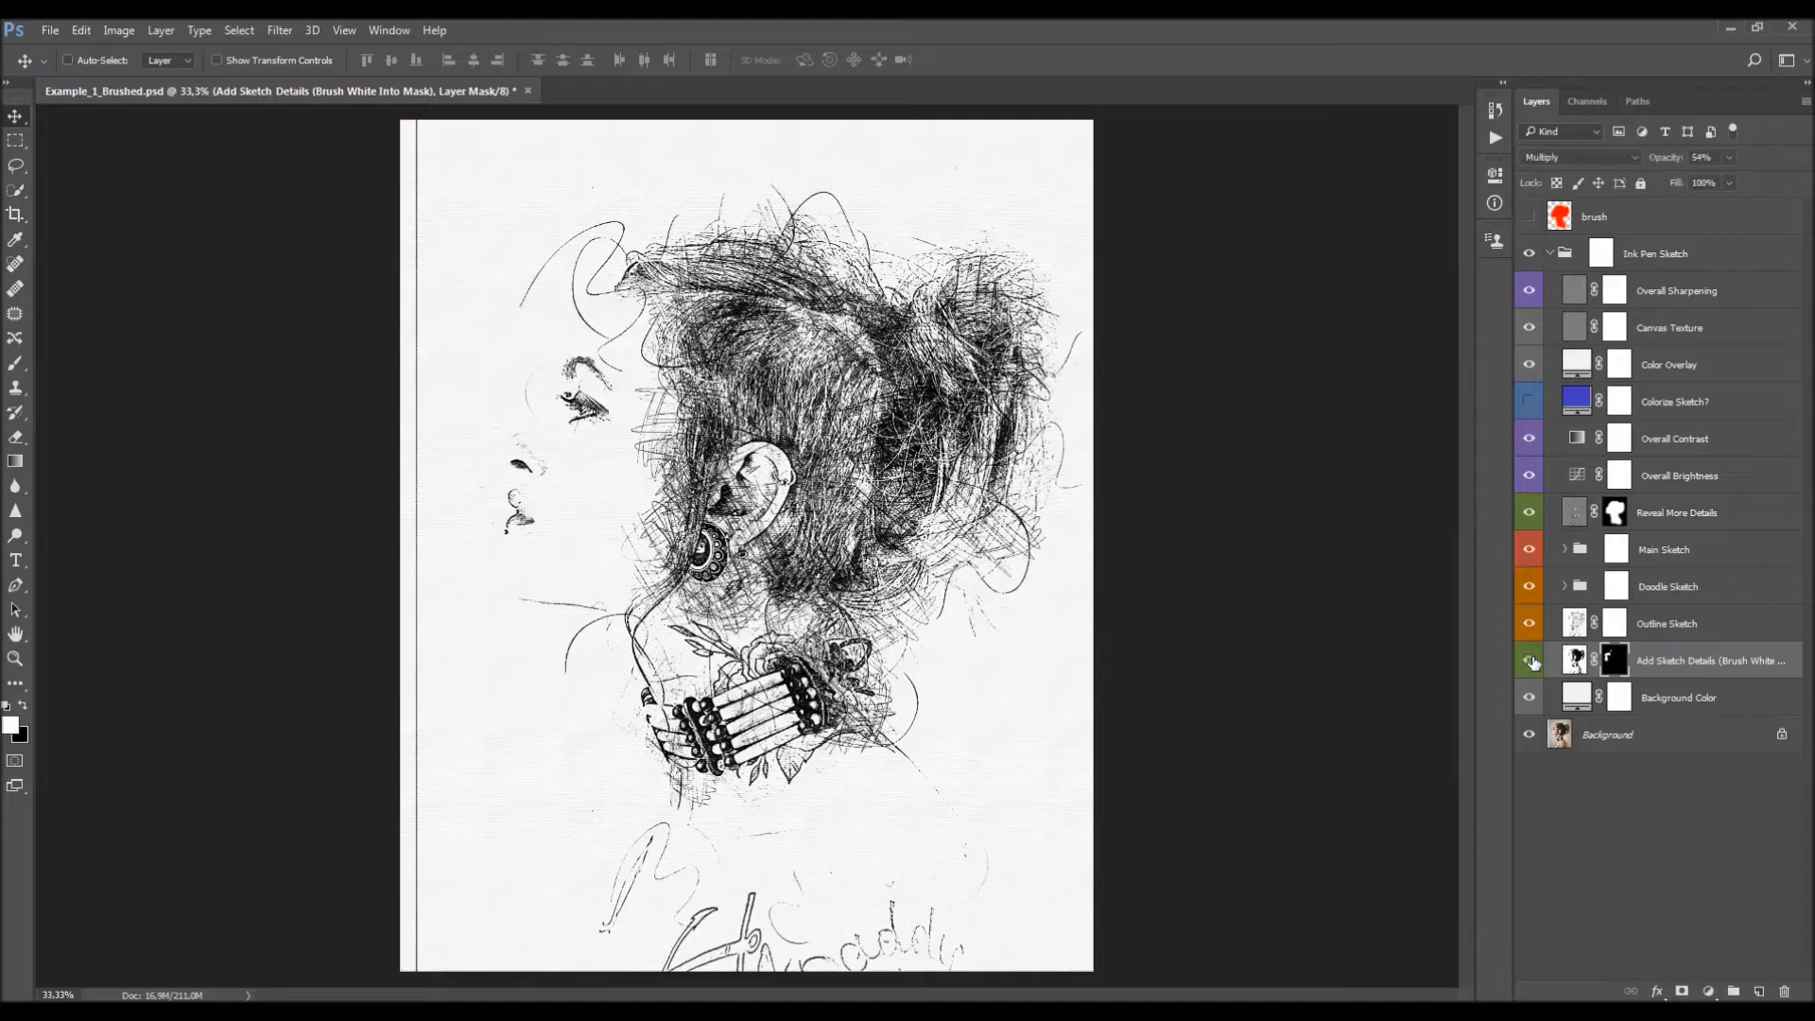
Examine what the Outline Sketch layer and the whole Ink Pen Sketch group contribute by hiding and showing each.
{"action": "left_click", "coordinate": [1692, 635]}
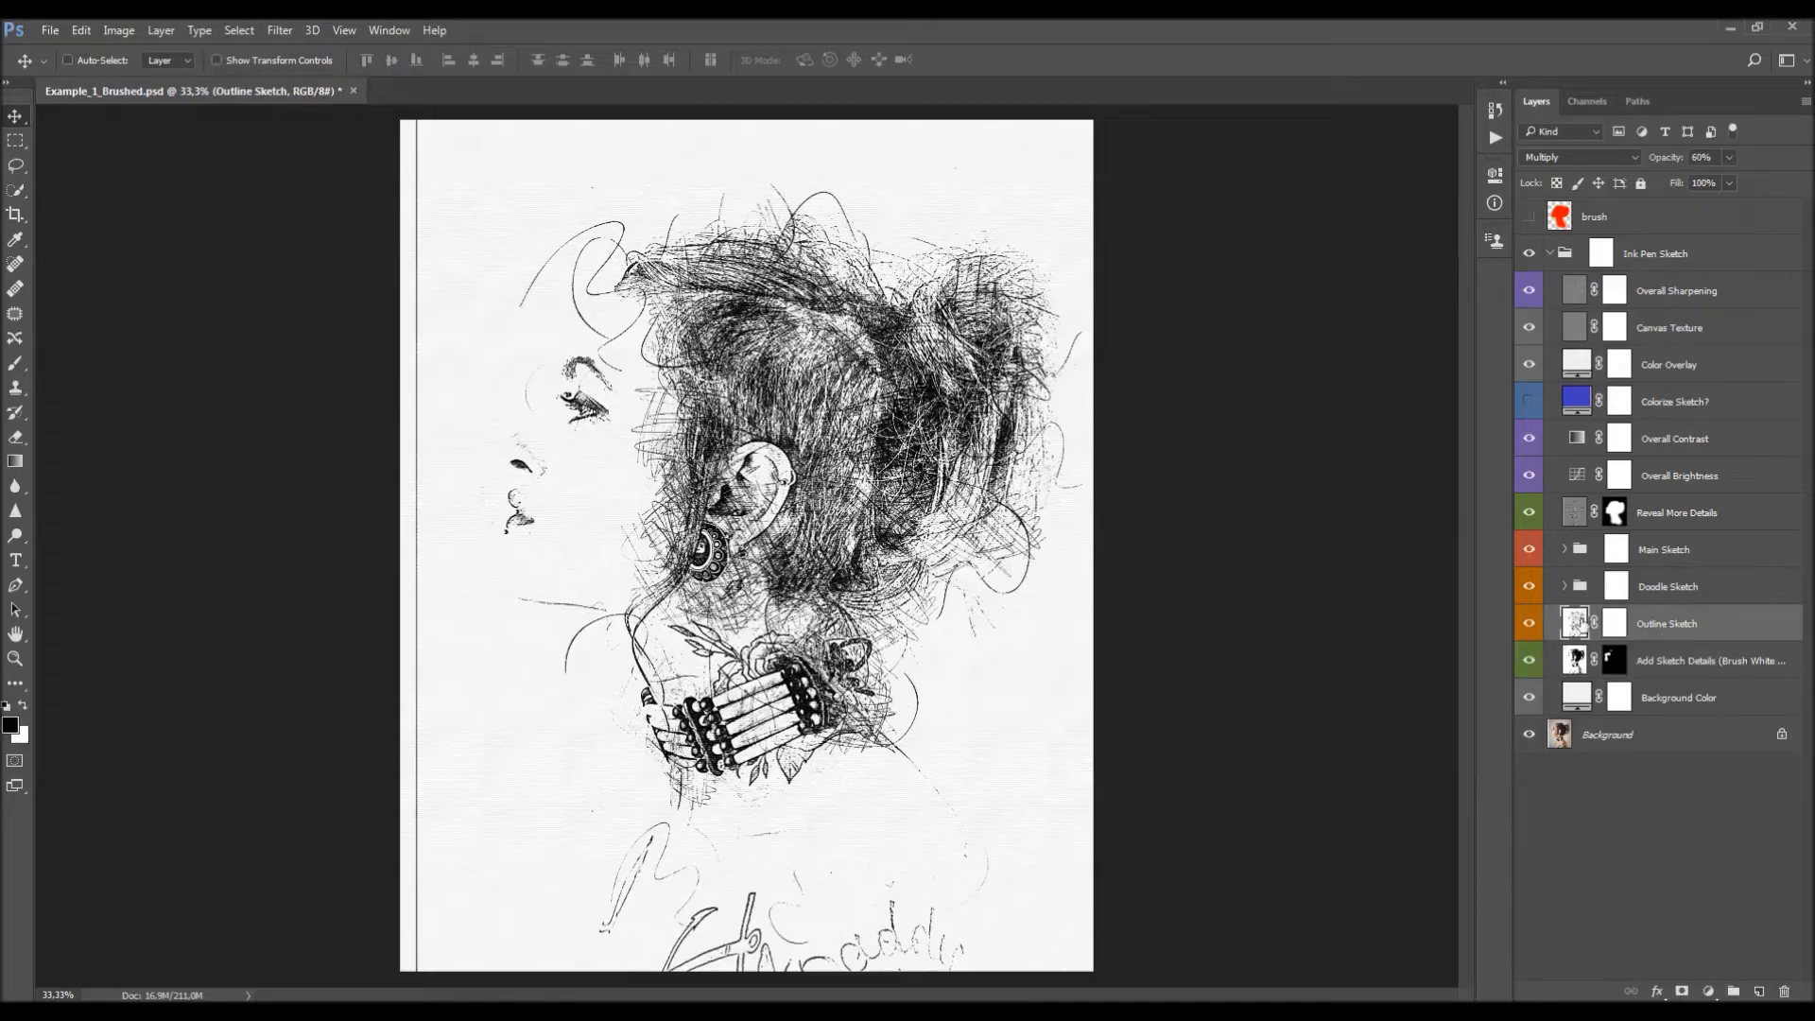
{"action": "left_click", "coordinate": [1531, 625]}
{"action": "left_click", "coordinate": [1530, 625]}
{"action": "left_click", "coordinate": [1530, 626]}
{"action": "left_click", "coordinate": [1531, 626]}
{"action": "left_click", "coordinate": [1523, 253]}
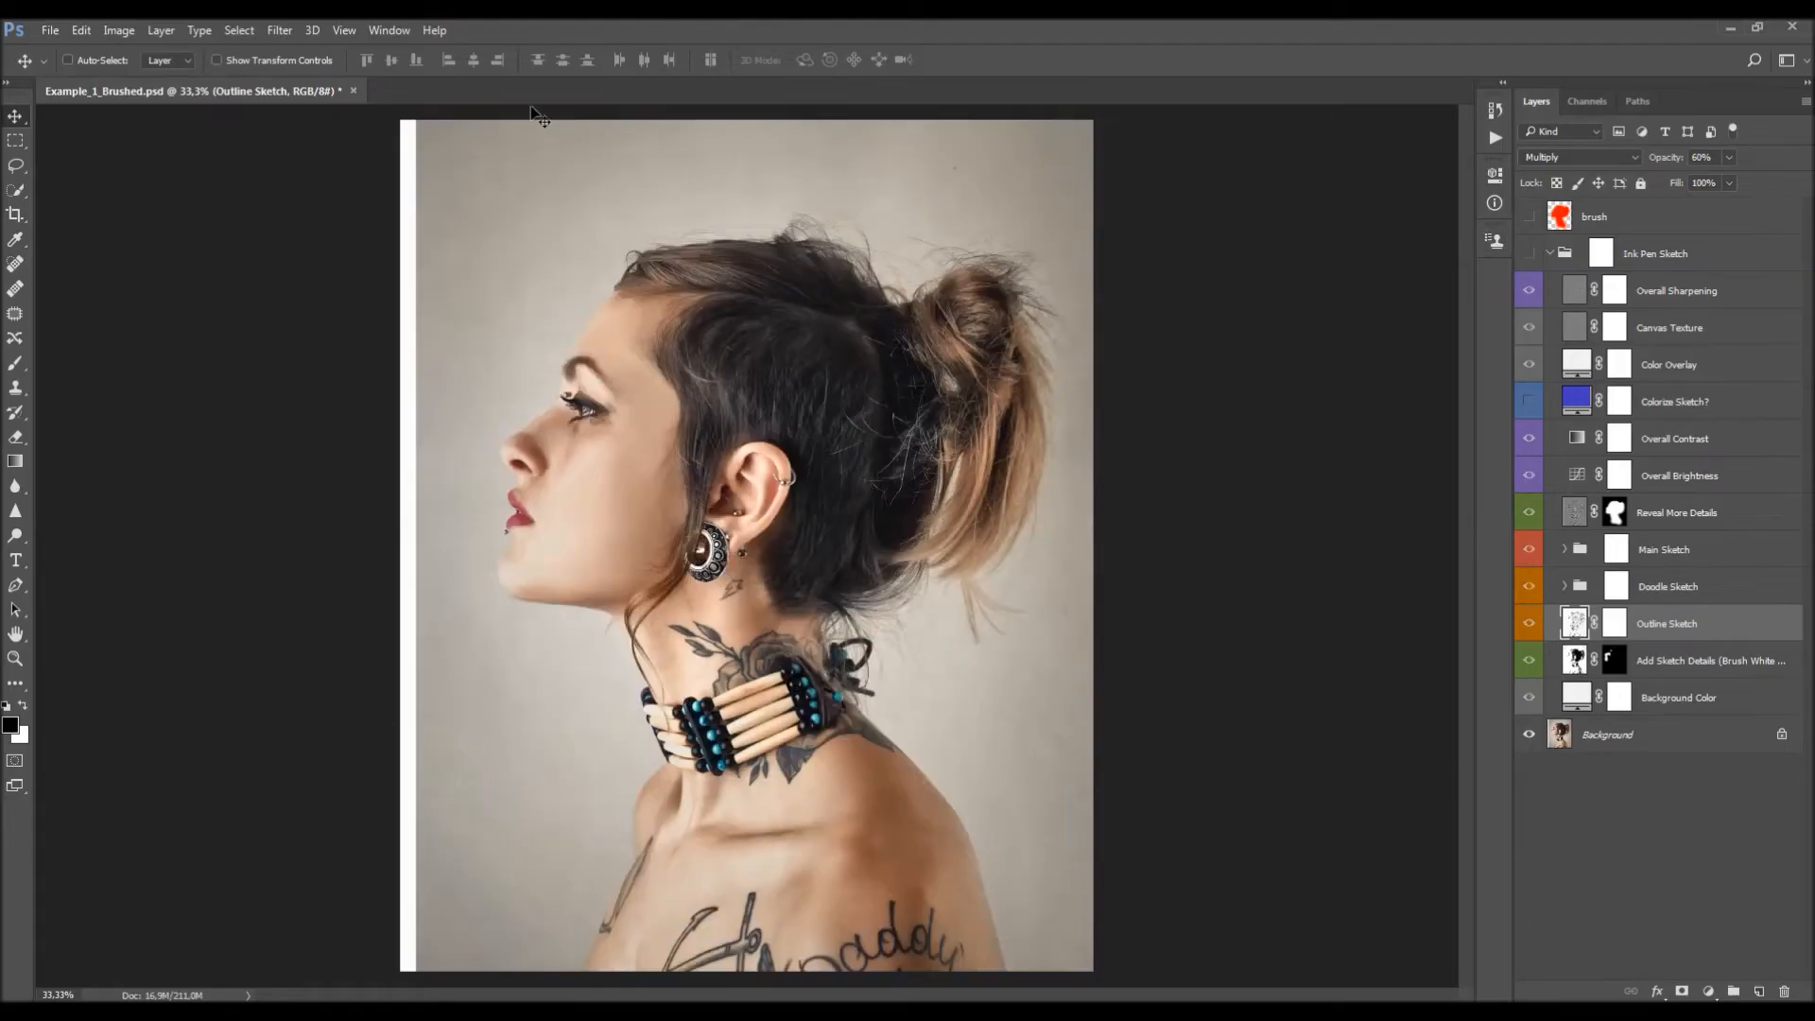
{"action": "left_click", "coordinate": [1526, 253]}
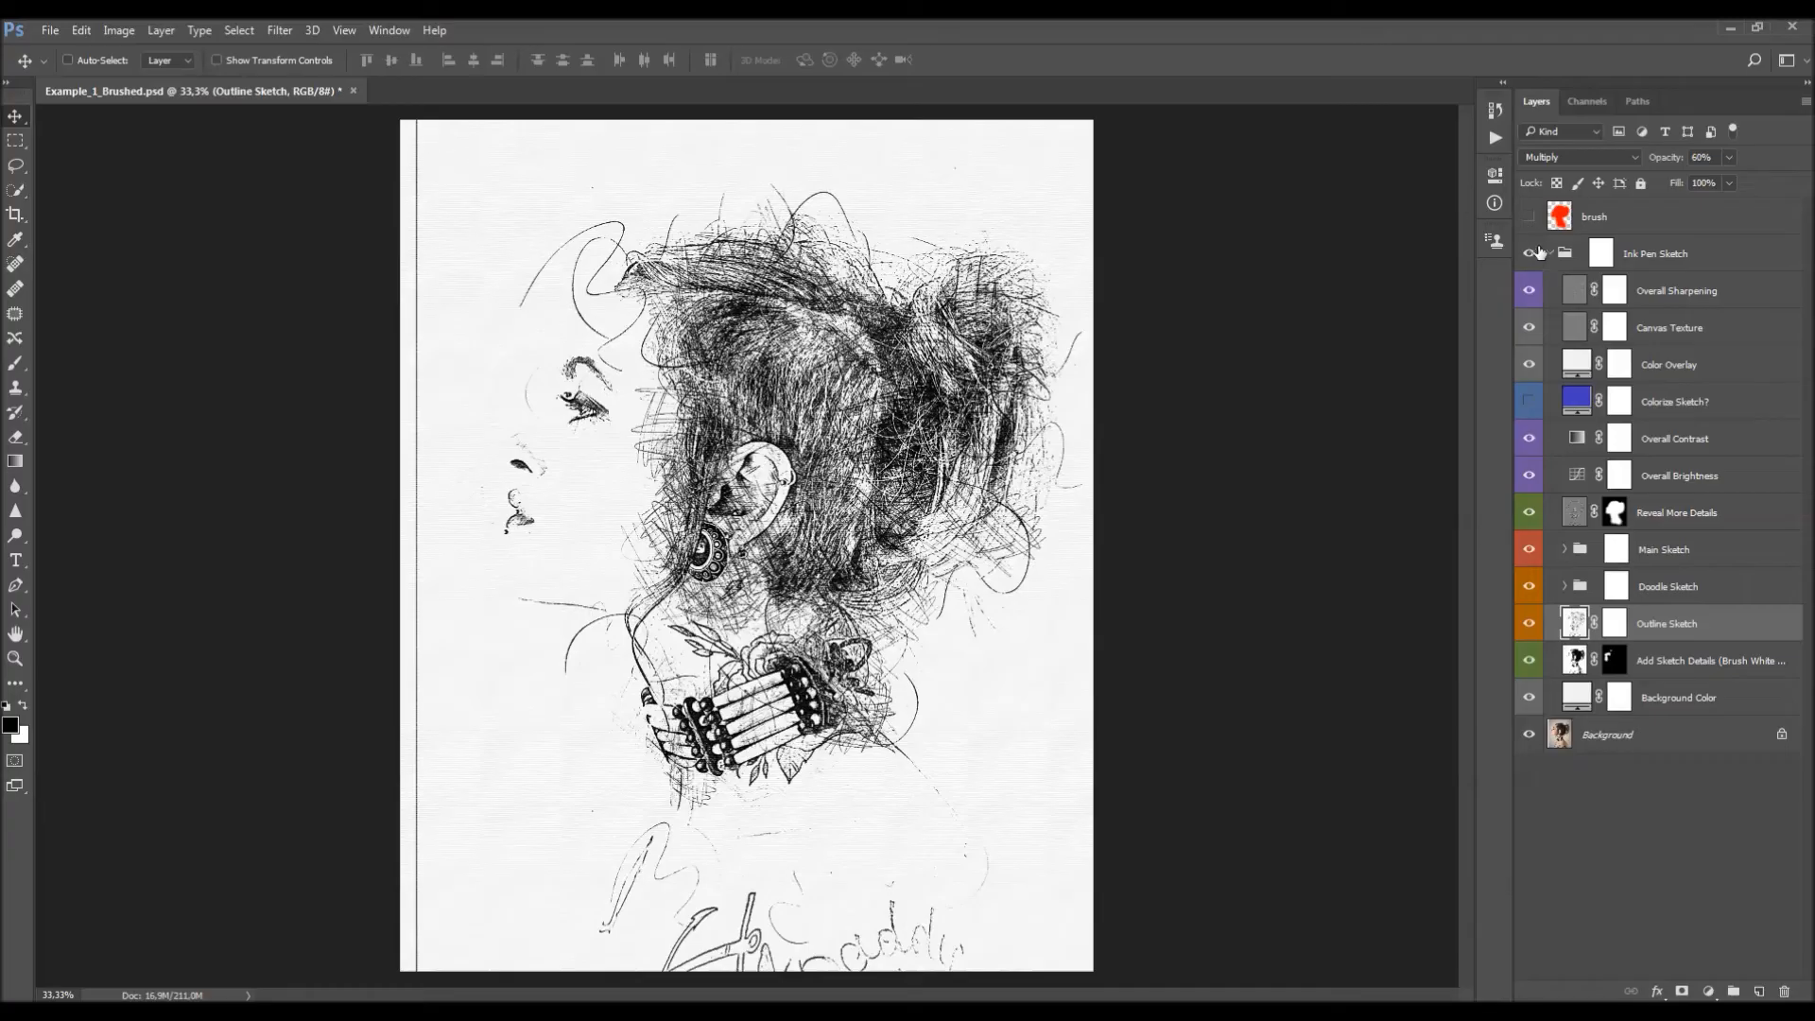
Compare the Ink Pen Sketch group with the original photo, and mask out the Outline Sketch line along the portrait's left edge with a 200 px black brush.
{"action": "left_click", "coordinate": [1529, 254]}
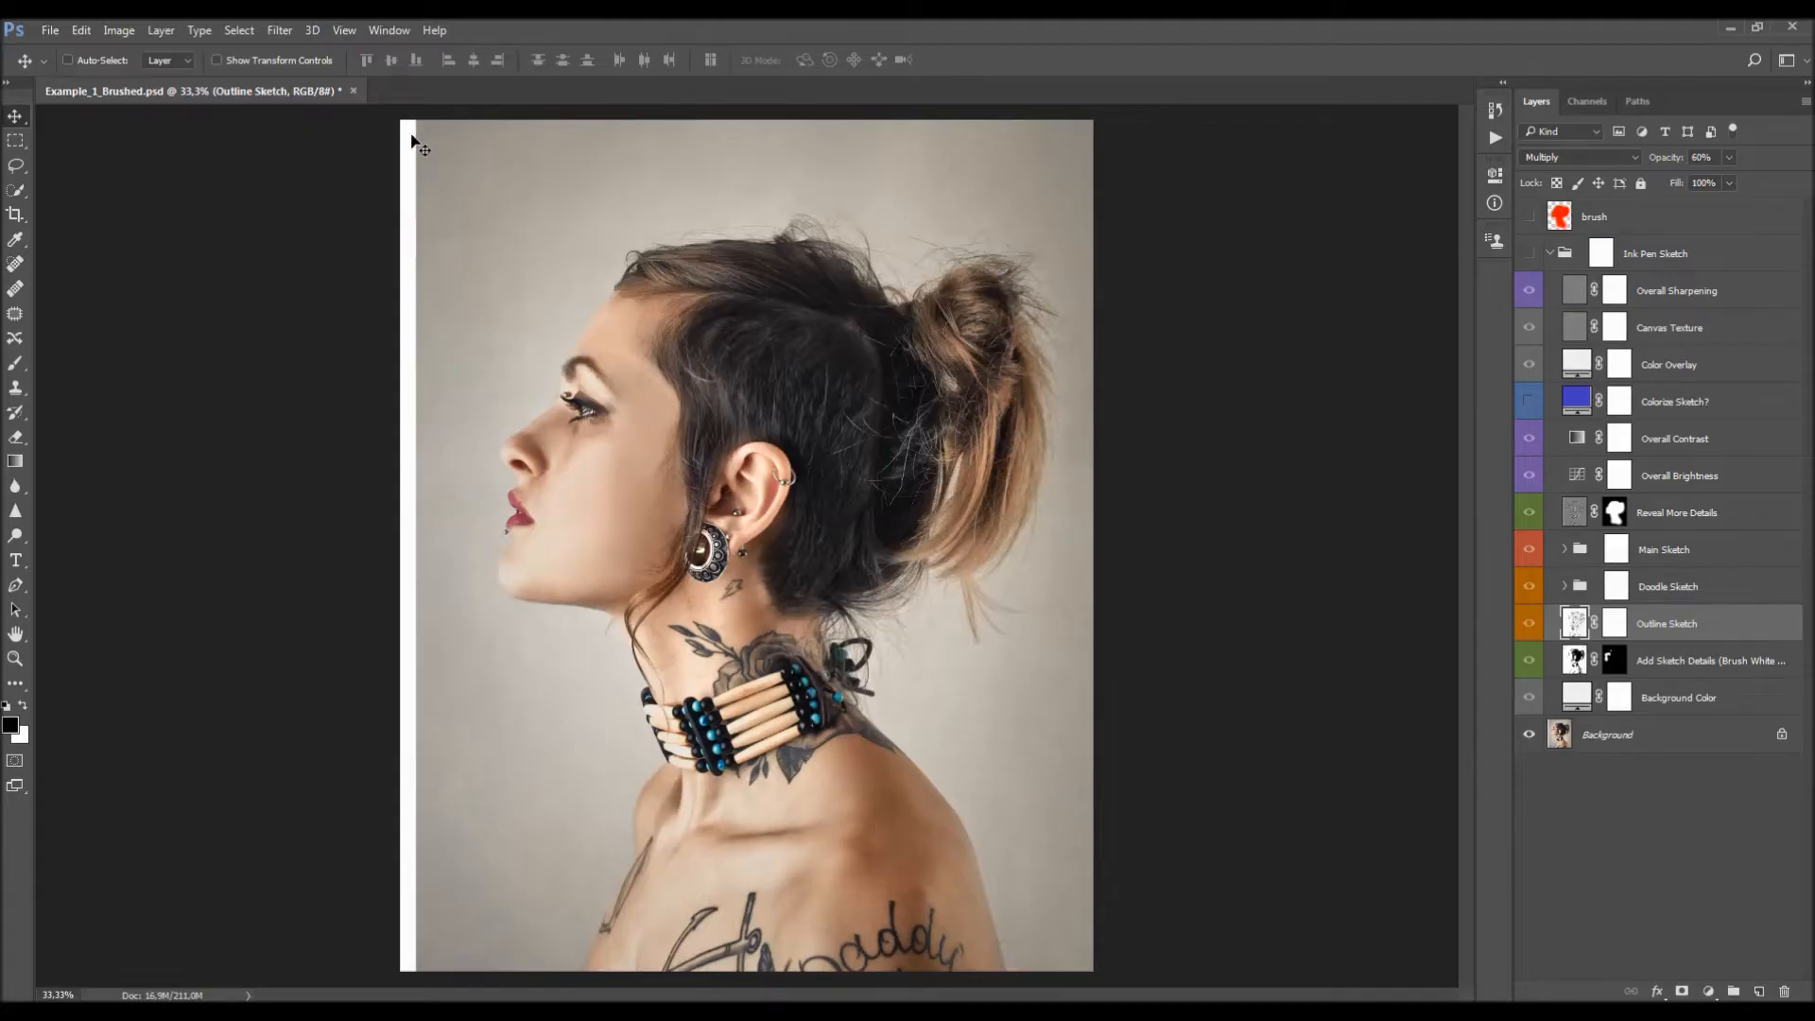
{"action": "left_click", "coordinate": [1530, 253]}
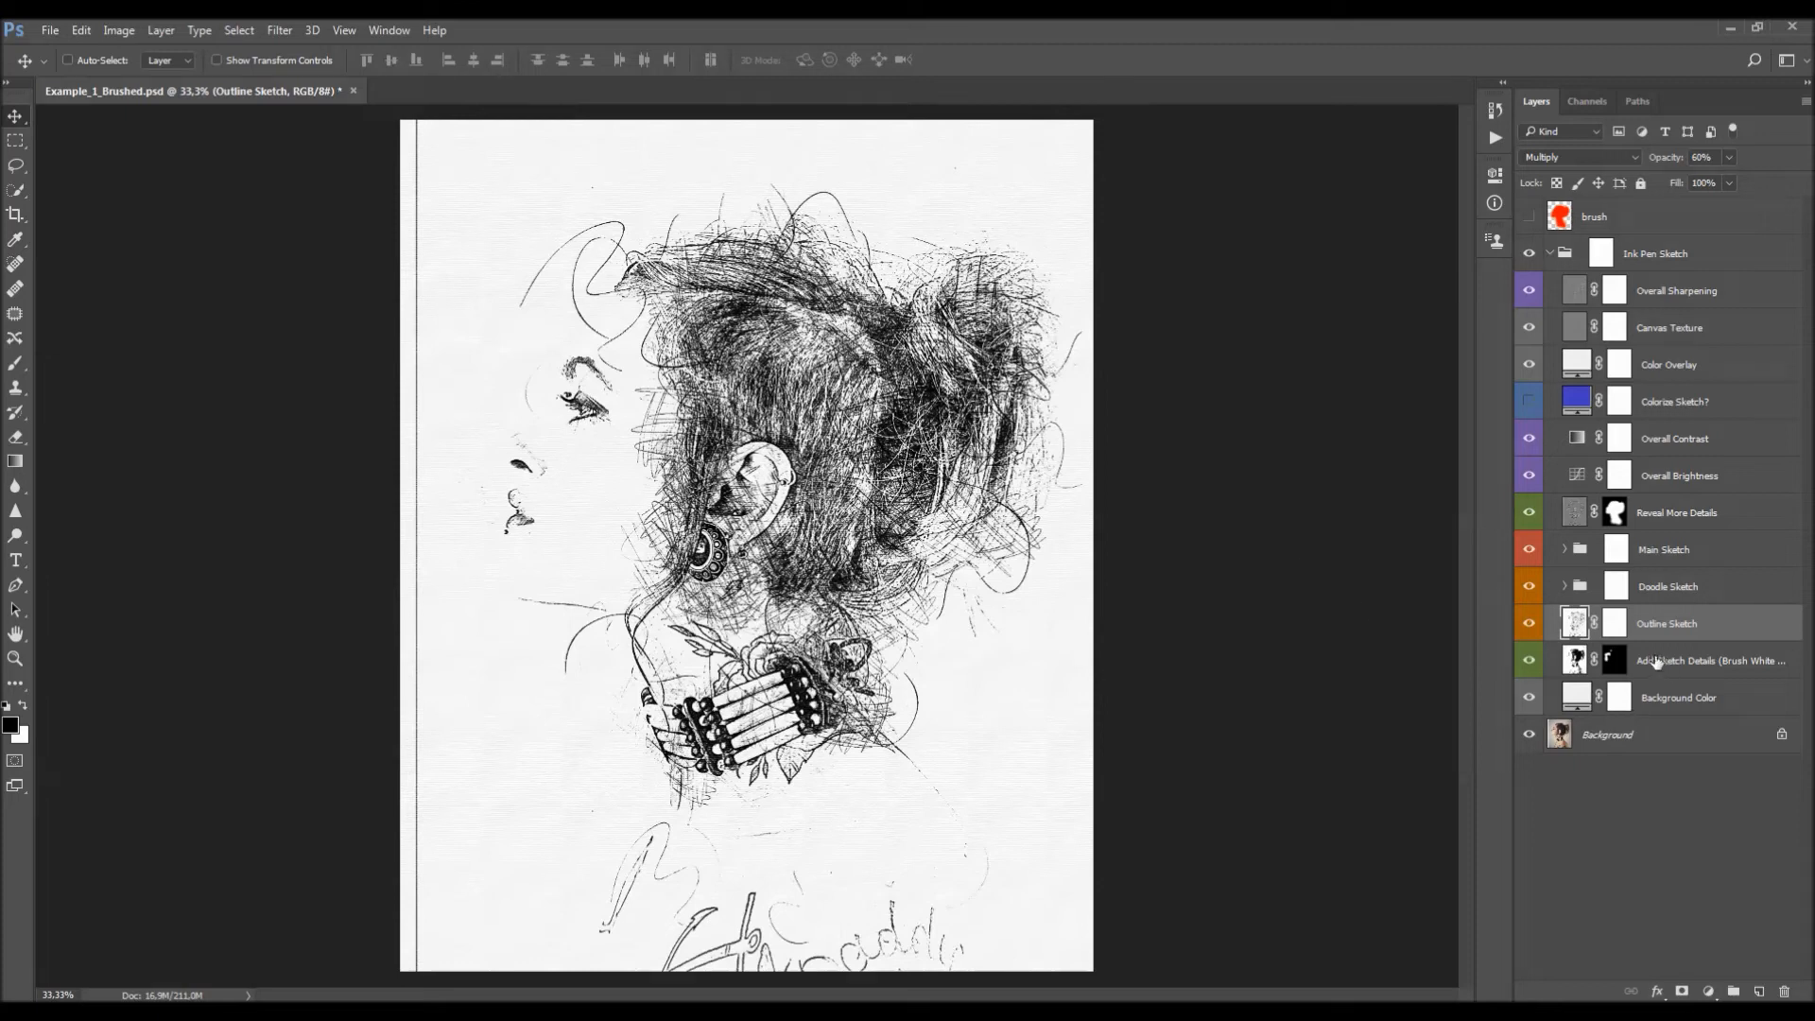
{"action": "left_click", "coordinate": [1618, 625]}
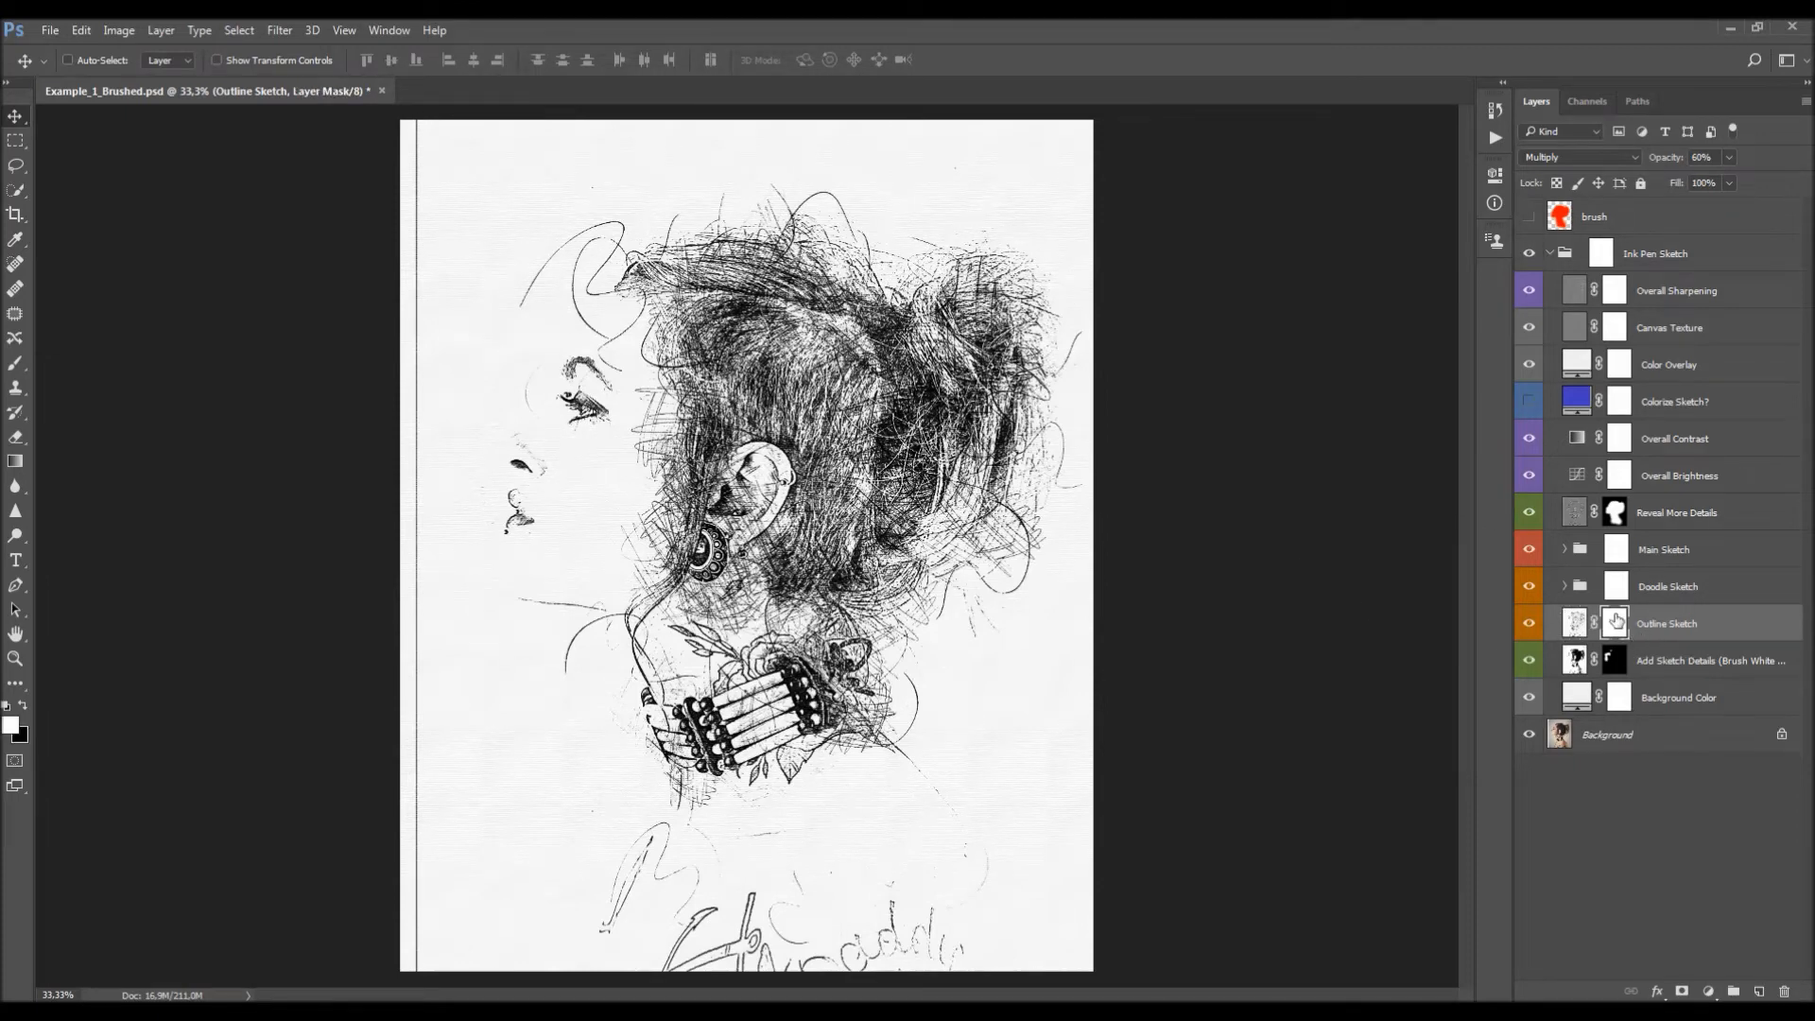
{"action": "key", "text": "b"}
{"action": "right_click", "coordinate": [595, 465]}
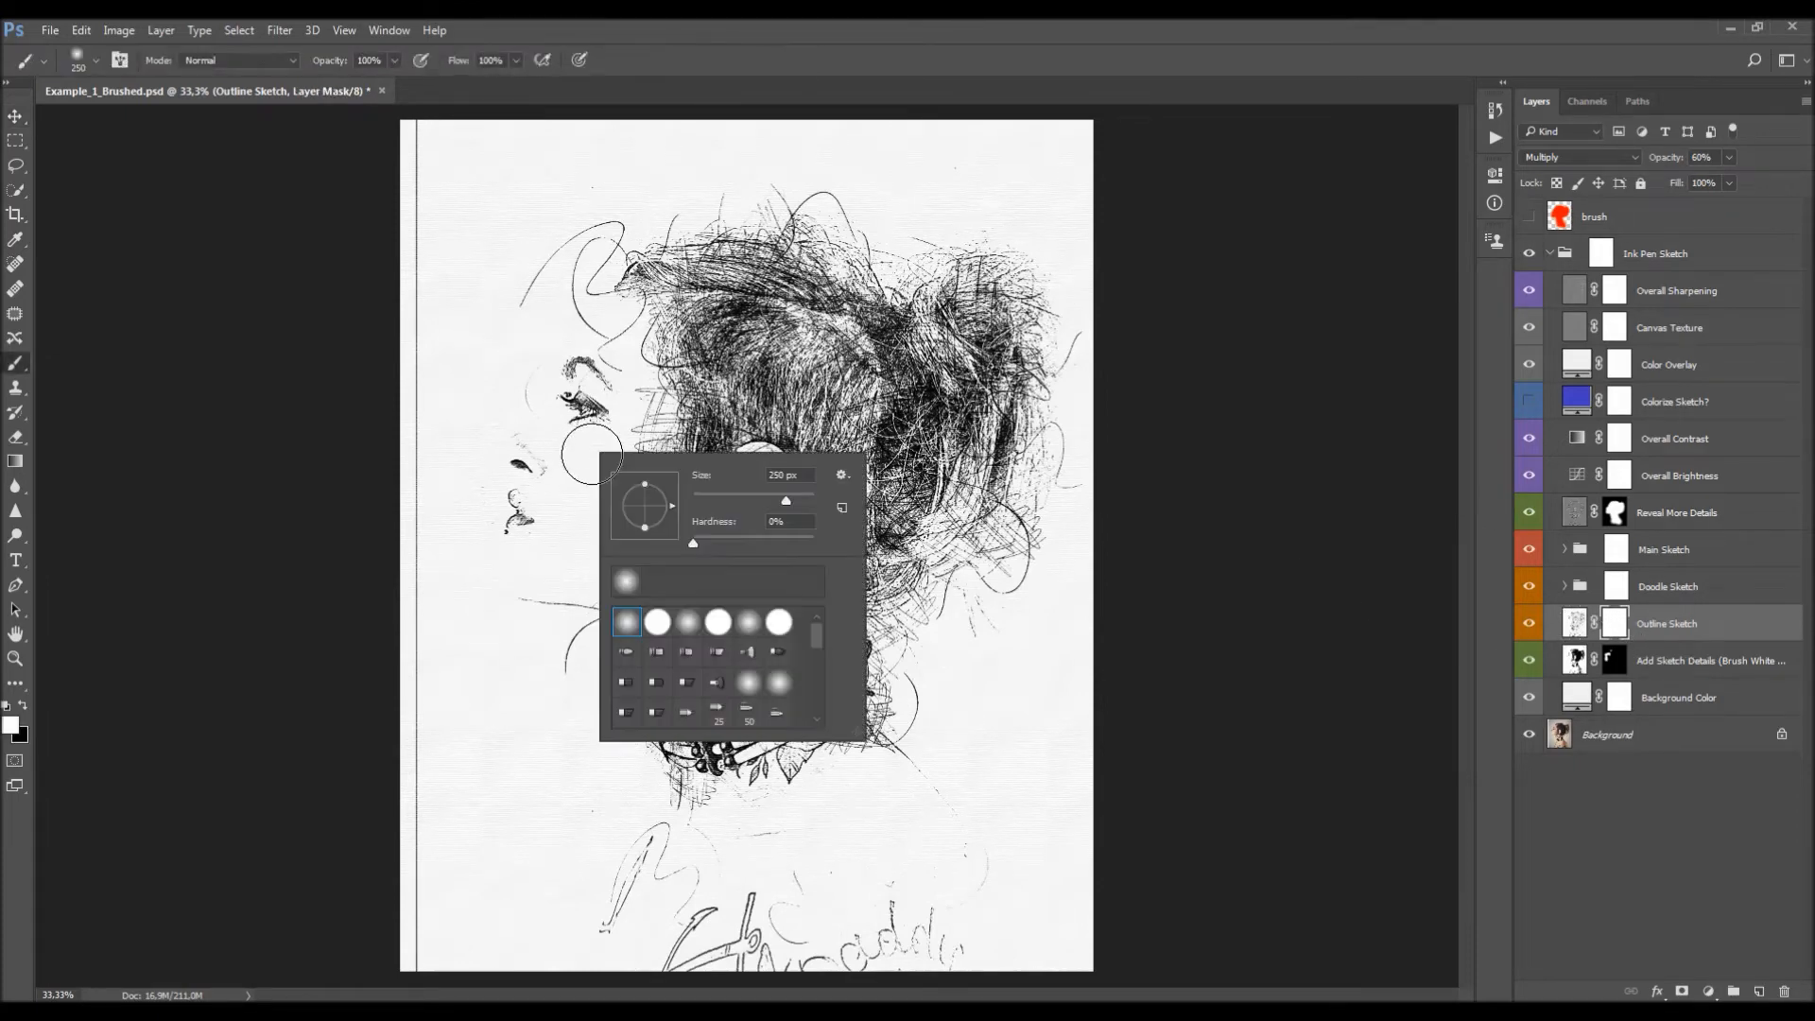
{"action": "left_click", "coordinate": [240, 624]}
{"action": "key", "text": "x"}
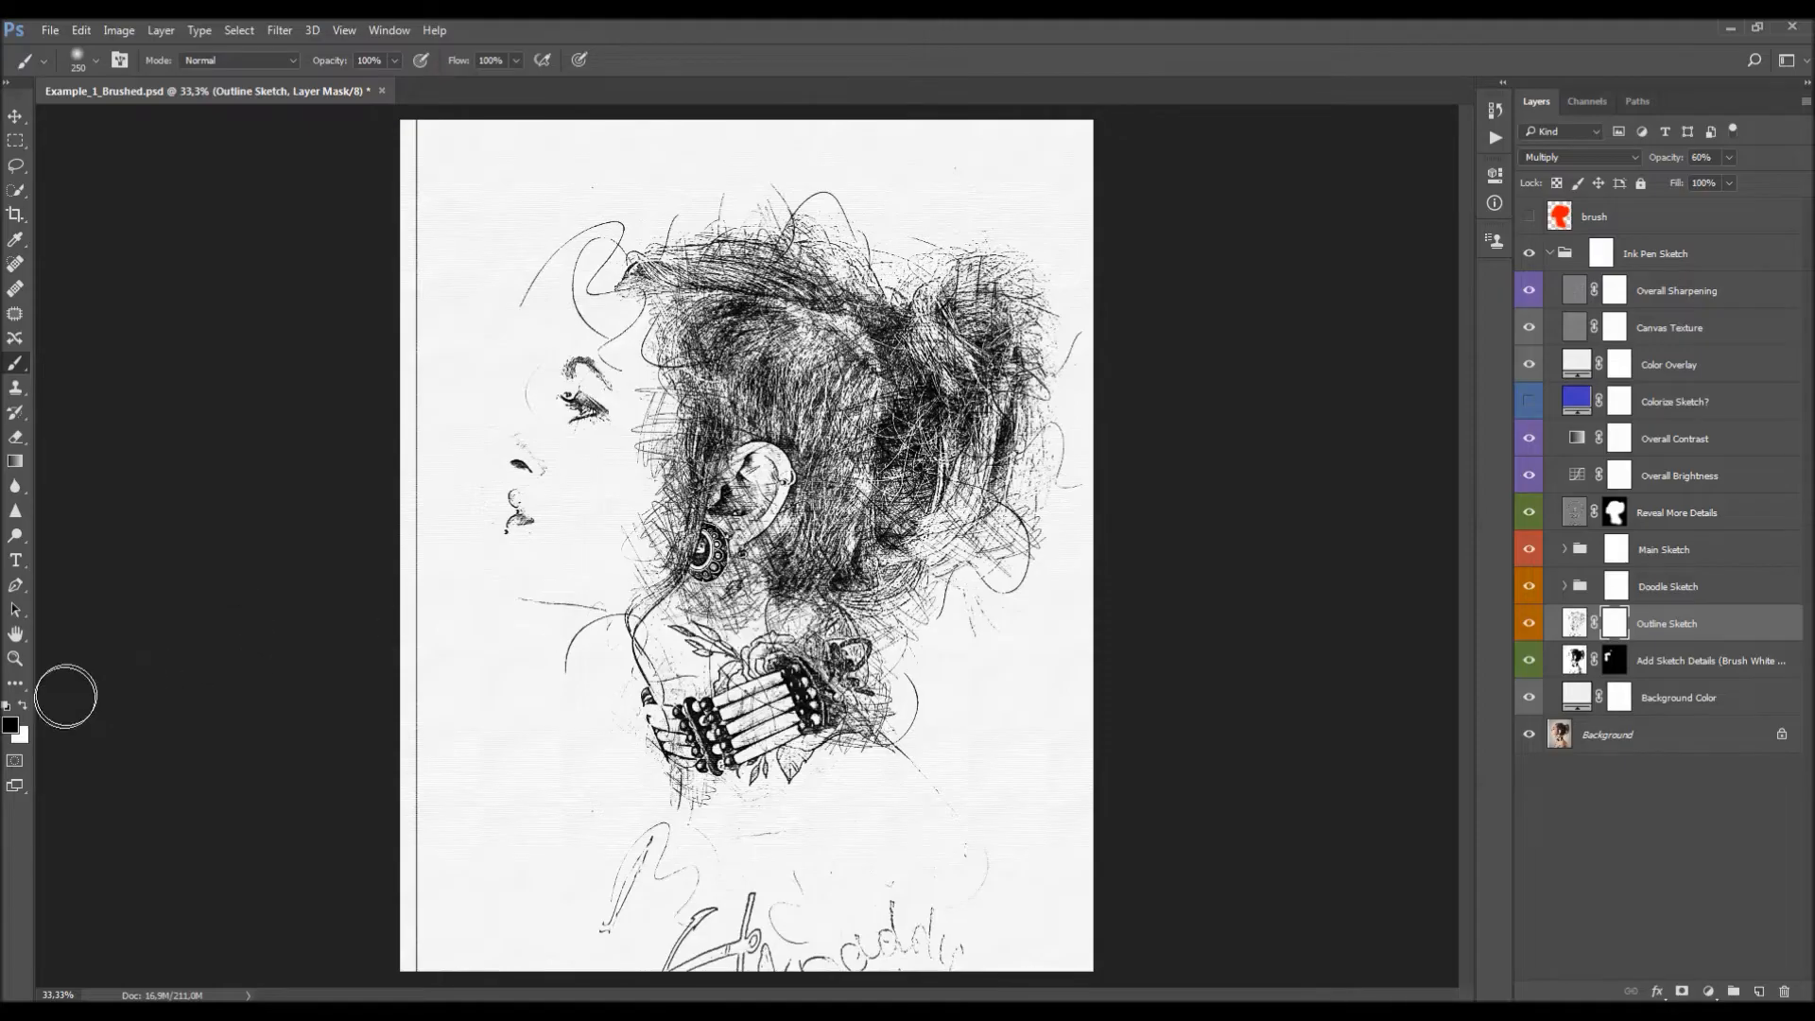
{"action": "key", "text": "bracketleft"}
{"action": "left_click_drag", "start_coordinate": [416, 139], "coordinate": [398, 978]}
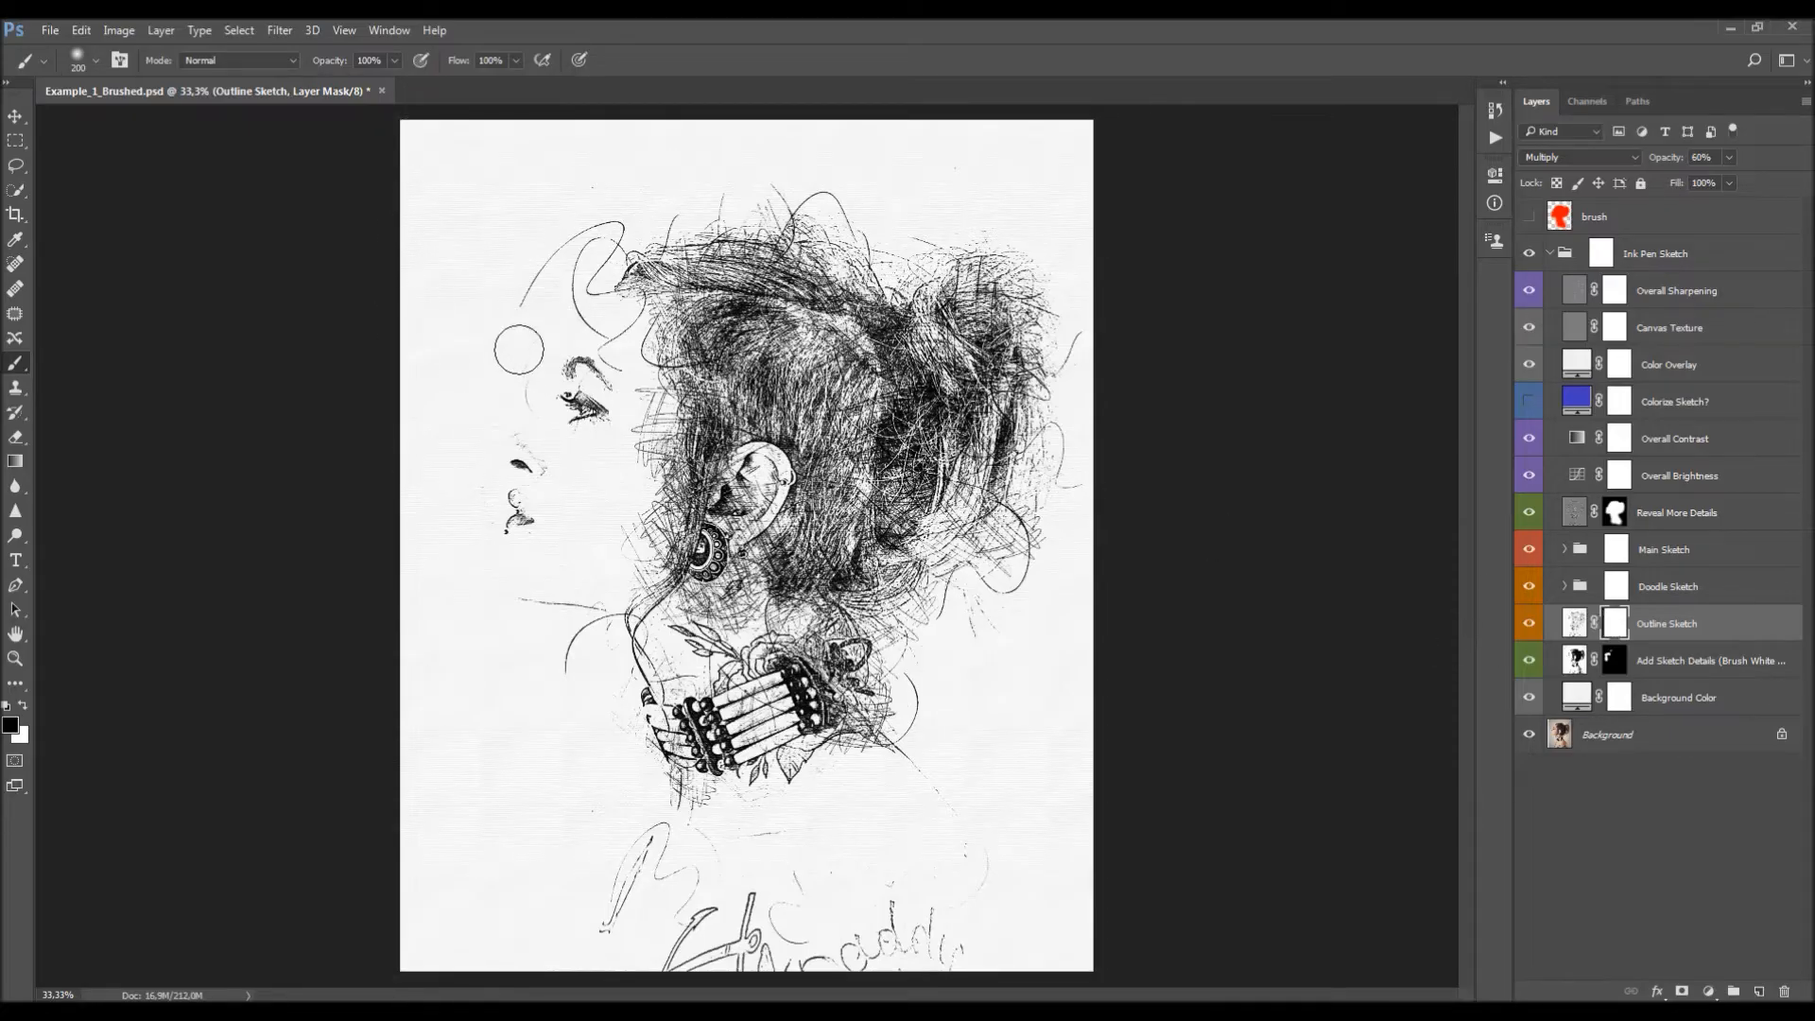
Try hiding the outlines across the chin, neck and shoulders by painting black into the Outline Sketch mask with a larger brush, and undo it.
{"action": "left_click", "coordinate": [1529, 623]}
{"action": "left_click", "coordinate": [1530, 623]}
{"action": "key", "text": "bracketright"}
{"action": "key", "text": "bracketright"}
{"action": "key", "text": "bracketright"}
{"action": "mouse_move", "coordinate": [526, 616]}
{"action": "left_mouse_down"}
{"action": "mouse_move", "coordinate": [593, 344]}
{"action": "mouse_move", "coordinate": [702, 416]}
{"action": "mouse_move", "coordinate": [804, 378]}
{"action": "mouse_move", "coordinate": [927, 665]}
{"action": "mouse_move", "coordinate": [804, 747]}
{"action": "mouse_move", "coordinate": [813, 643]}
{"action": "mouse_move", "coordinate": [889, 879]}
{"action": "mouse_move", "coordinate": [933, 936]}
{"action": "mouse_move", "coordinate": [984, 780]}
{"action": "left_mouse_up"}
{"action": "key", "text": "ctrl+z"}
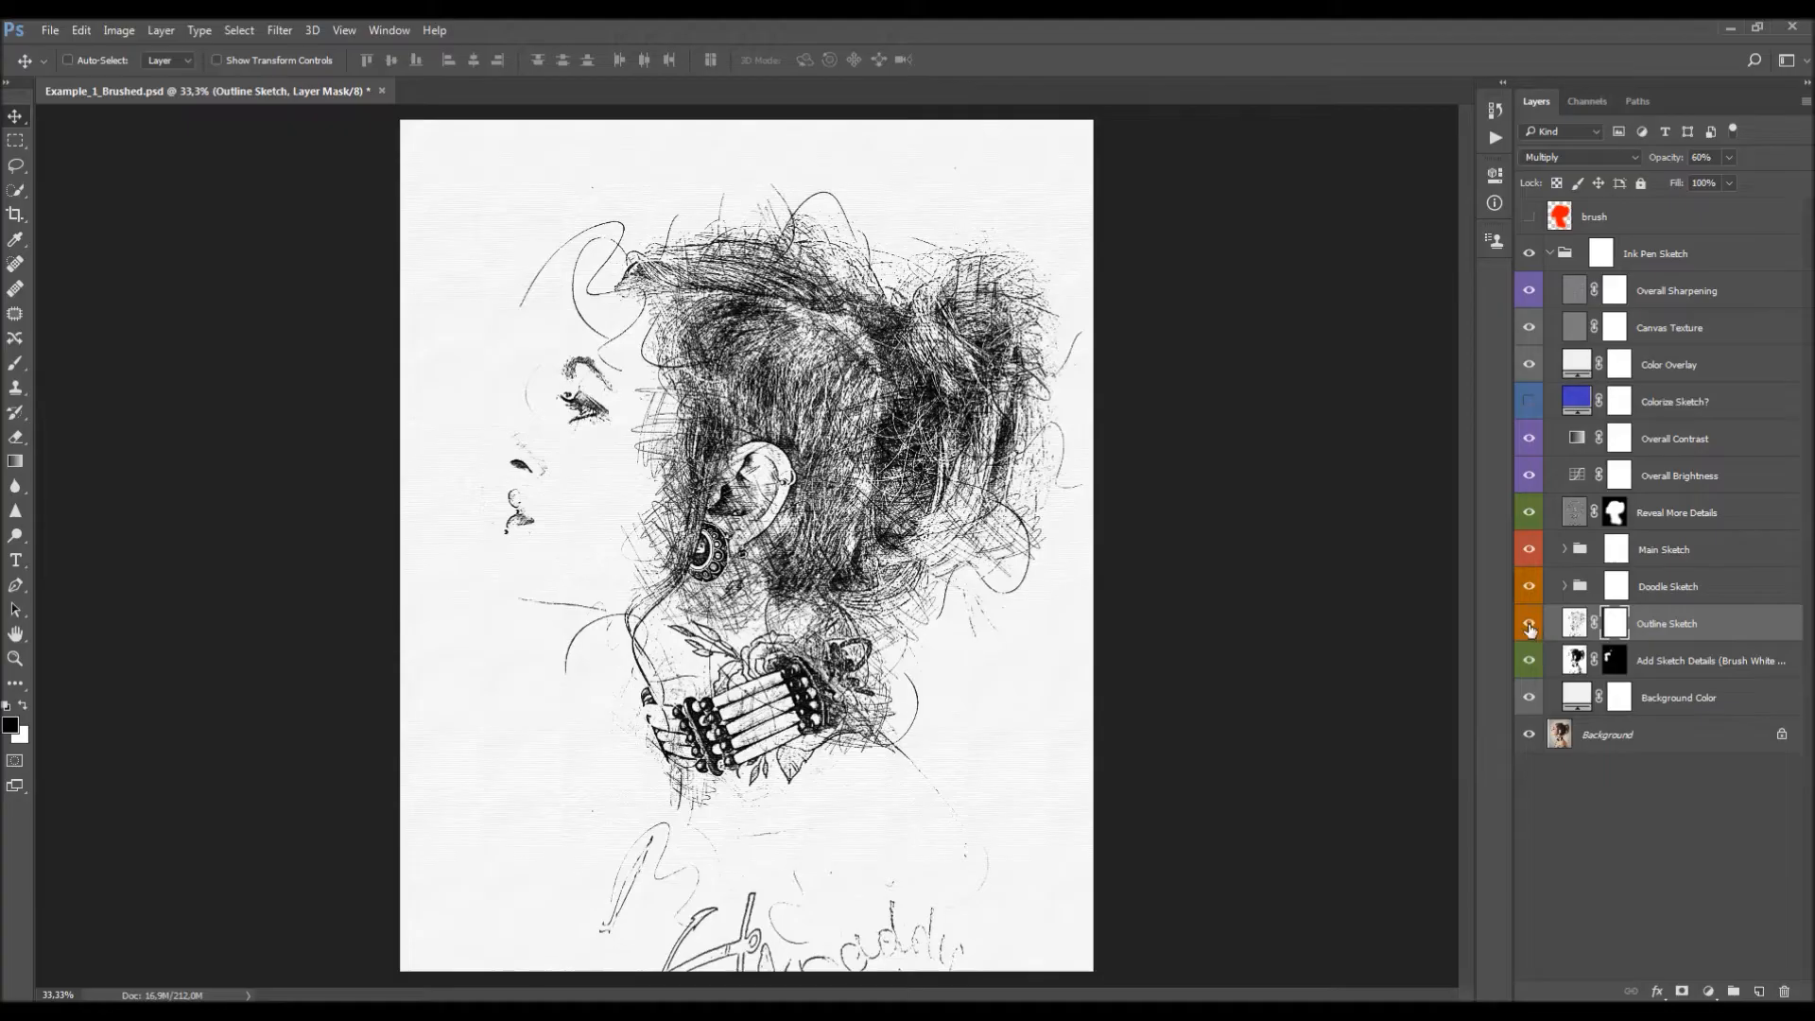
Preview a different opacity on the Outline Sketch layer and compare the portrait with the layer hidden and shown.
{"action": "left_click", "coordinate": [1530, 623]}
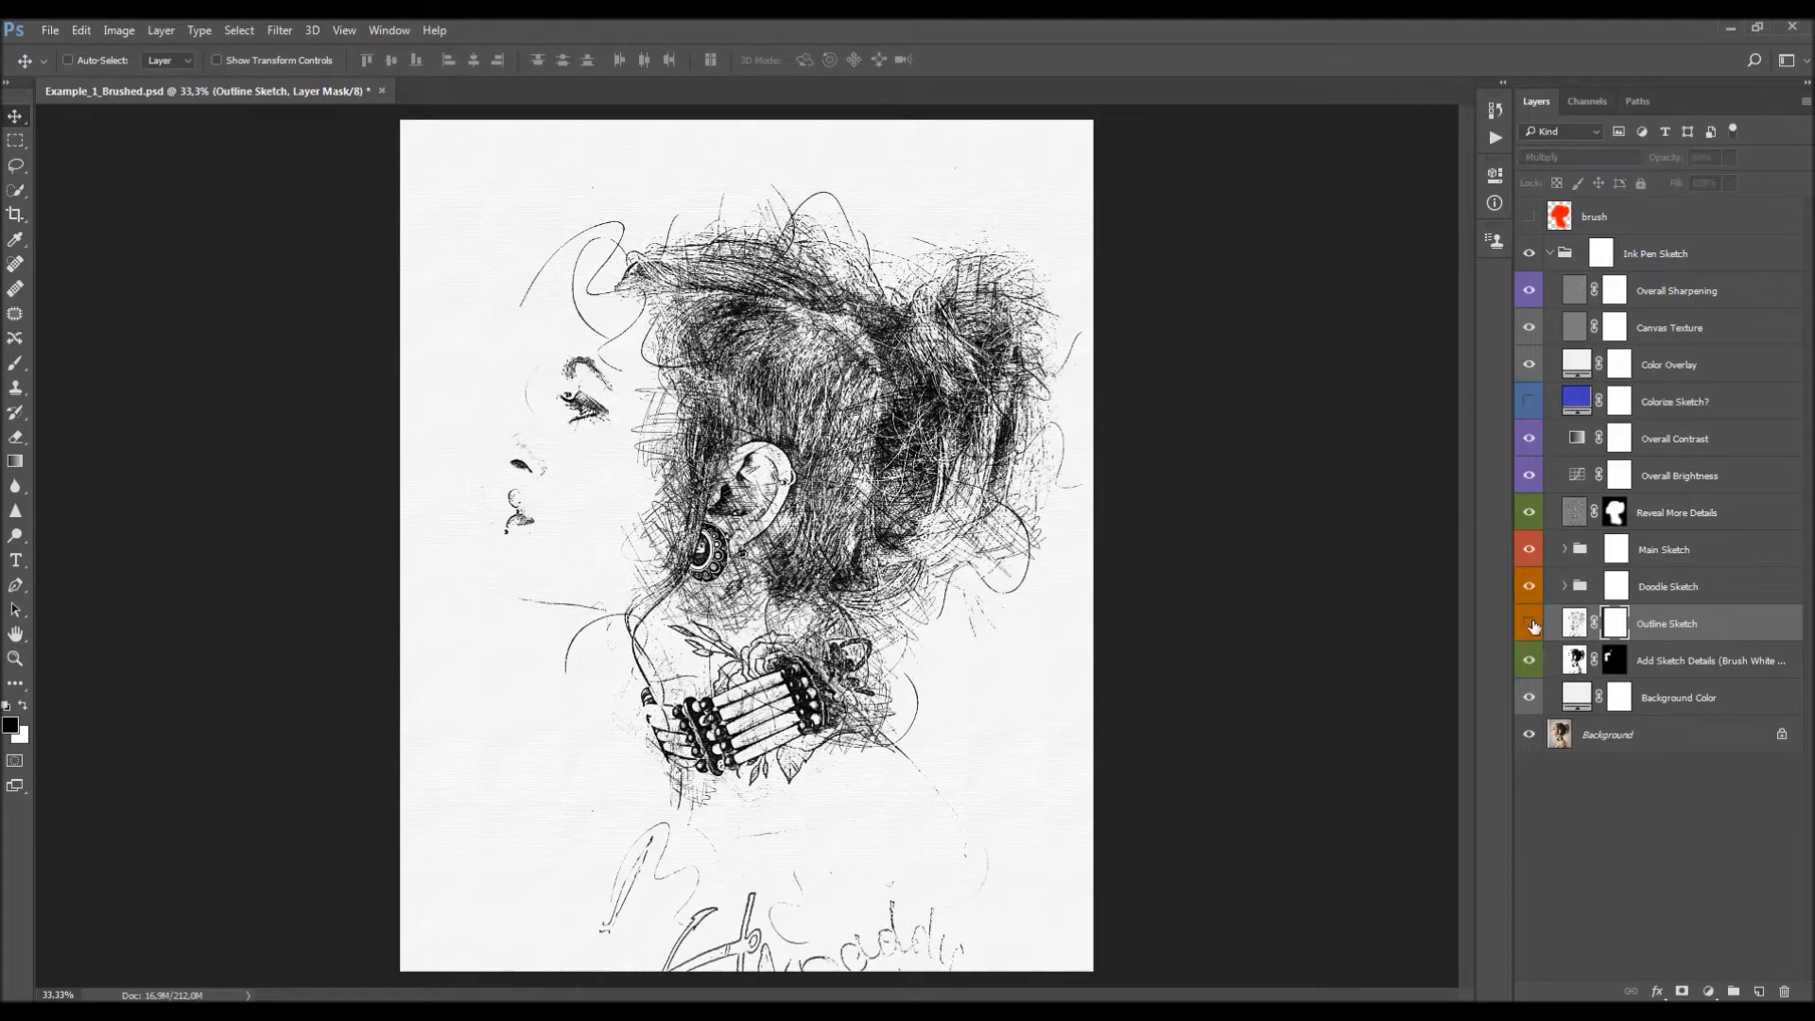
{"action": "left_click", "coordinate": [1529, 623]}
{"action": "mouse_move", "coordinate": [1671, 161]}
{"action": "left_mouse_down"}
{"action": "mouse_move", "coordinate": [1145, 248]}
{"action": "mouse_move", "coordinate": [1812, 271]}
{"action": "mouse_move", "coordinate": [1244, 264]}
{"action": "mouse_move", "coordinate": [1299, 275]}
{"action": "left_mouse_up"}
{"action": "left_click", "coordinate": [1530, 625]}
{"action": "left_click", "coordinate": [1530, 625]}
Expand the Doodle Sketch group, go through its DS layers, and examine what DS_1 contributes by hiding and showing it.
{"action": "left_click", "coordinate": [1649, 587]}
{"action": "left_click", "coordinate": [1564, 586]}
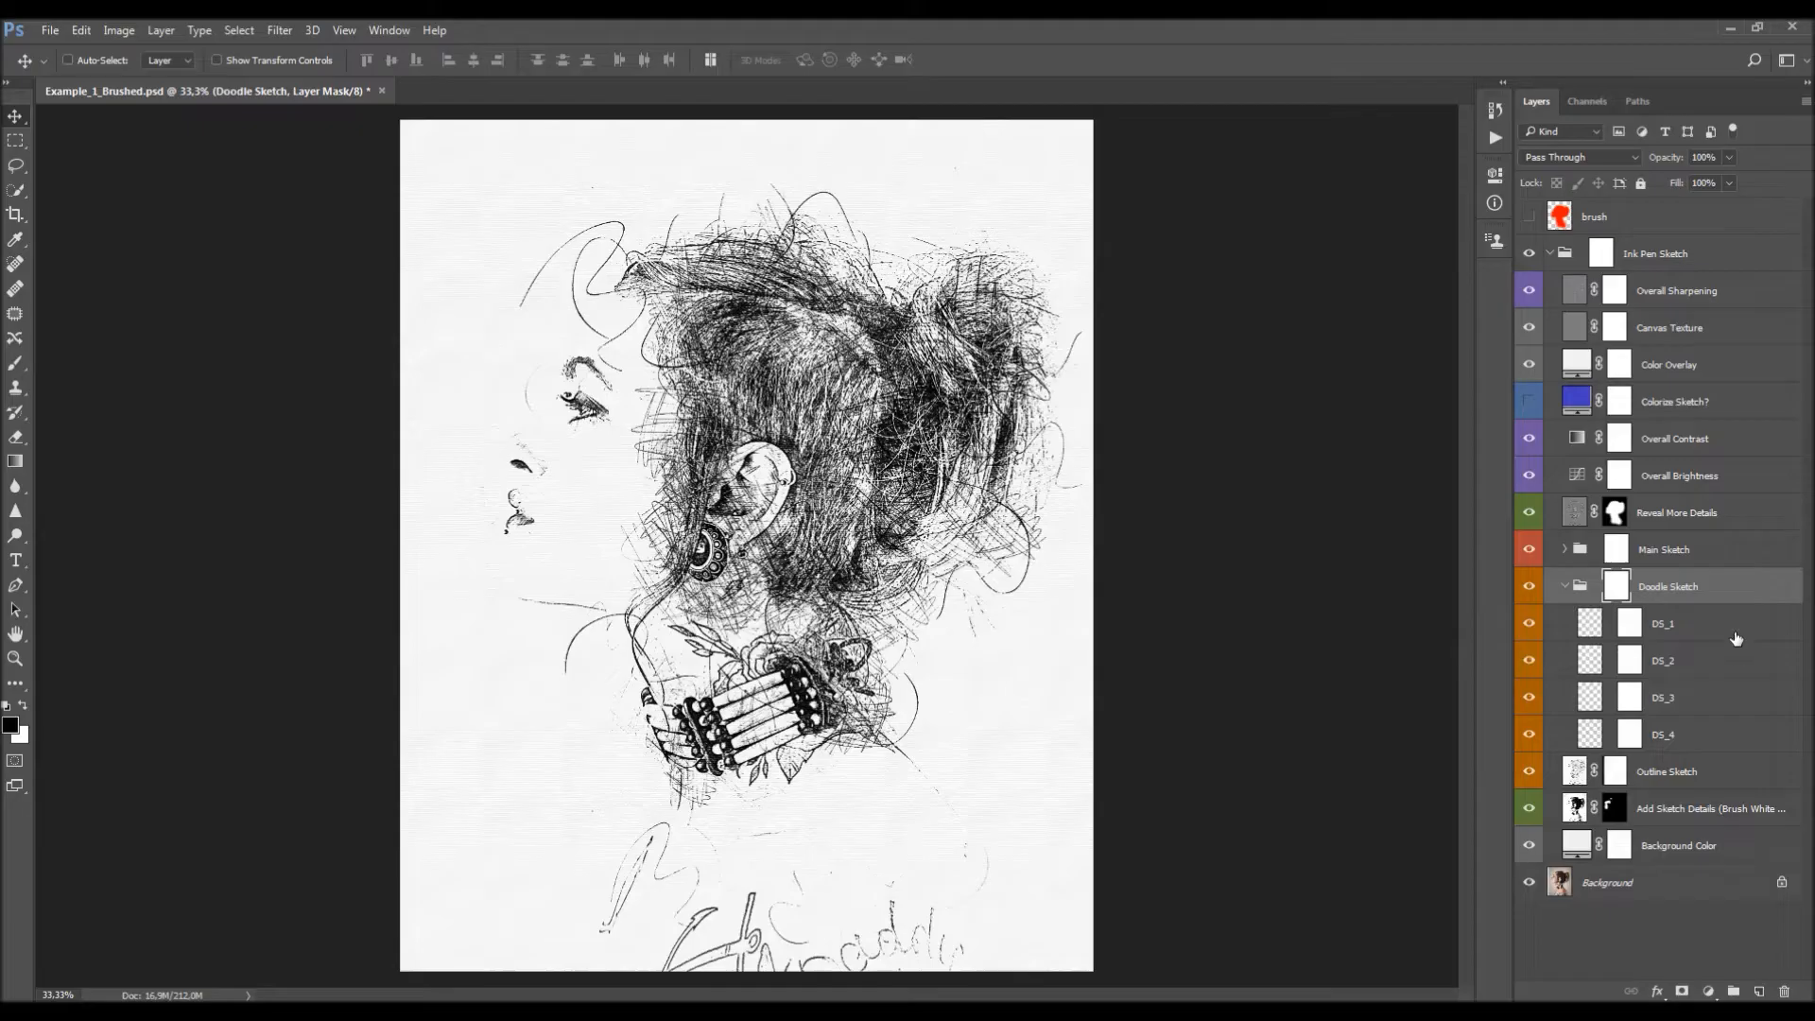
{"action": "left_click", "coordinate": [1706, 631]}
{"action": "left_click", "coordinate": [1680, 671]}
{"action": "left_click", "coordinate": [1681, 731]}
{"action": "left_click", "coordinate": [1683, 631]}
{"action": "mouse_move", "coordinate": [1528, 640]}
{"action": "left_mouse_down"}
{"action": "mouse_move", "coordinate": [1529, 740]}
{"action": "mouse_move", "coordinate": [1532, 659]}
{"action": "left_mouse_up"}
{"action": "left_click", "coordinate": [1534, 621]}
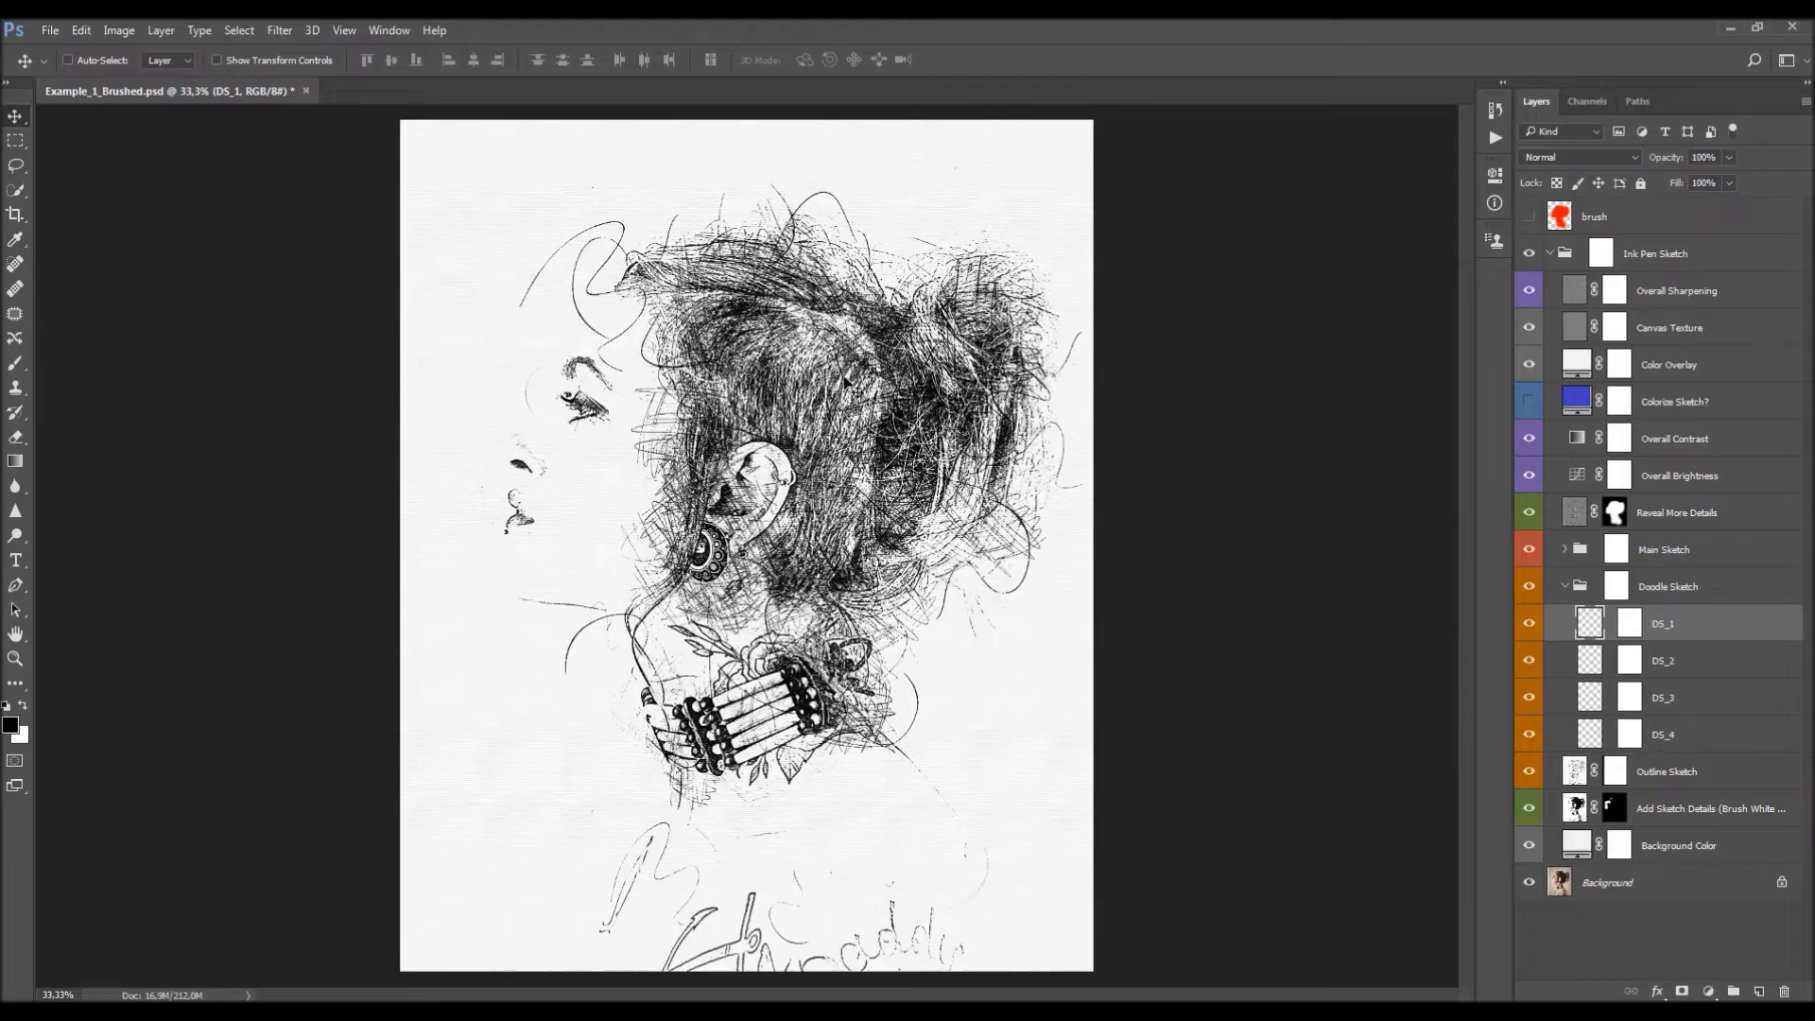
{"action": "left_click", "coordinate": [1530, 626]}
{"action": "left_click", "coordinate": [1530, 626]}
Try hiding doodle lines around the hair by painting black into the DS_1 mask with a 400 px brush, and undo the strokes.
{"action": "left_click", "coordinate": [1629, 623]}
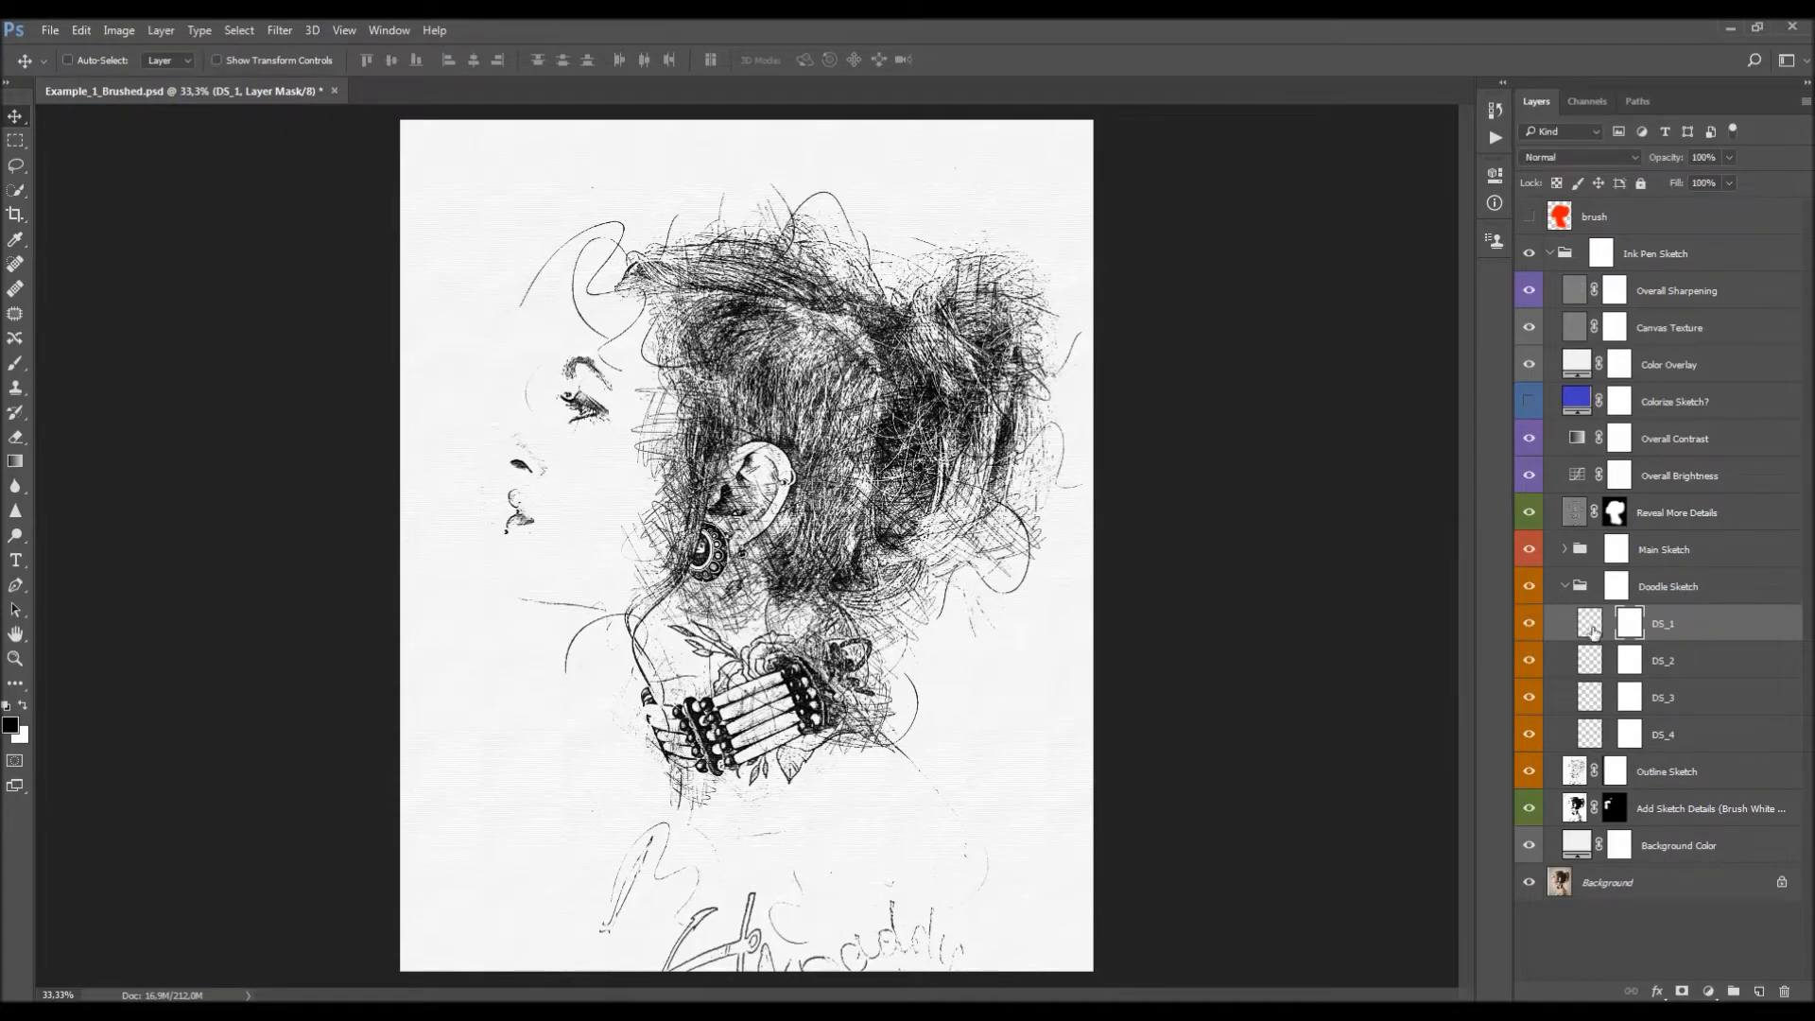
{"action": "key", "text": "b"}
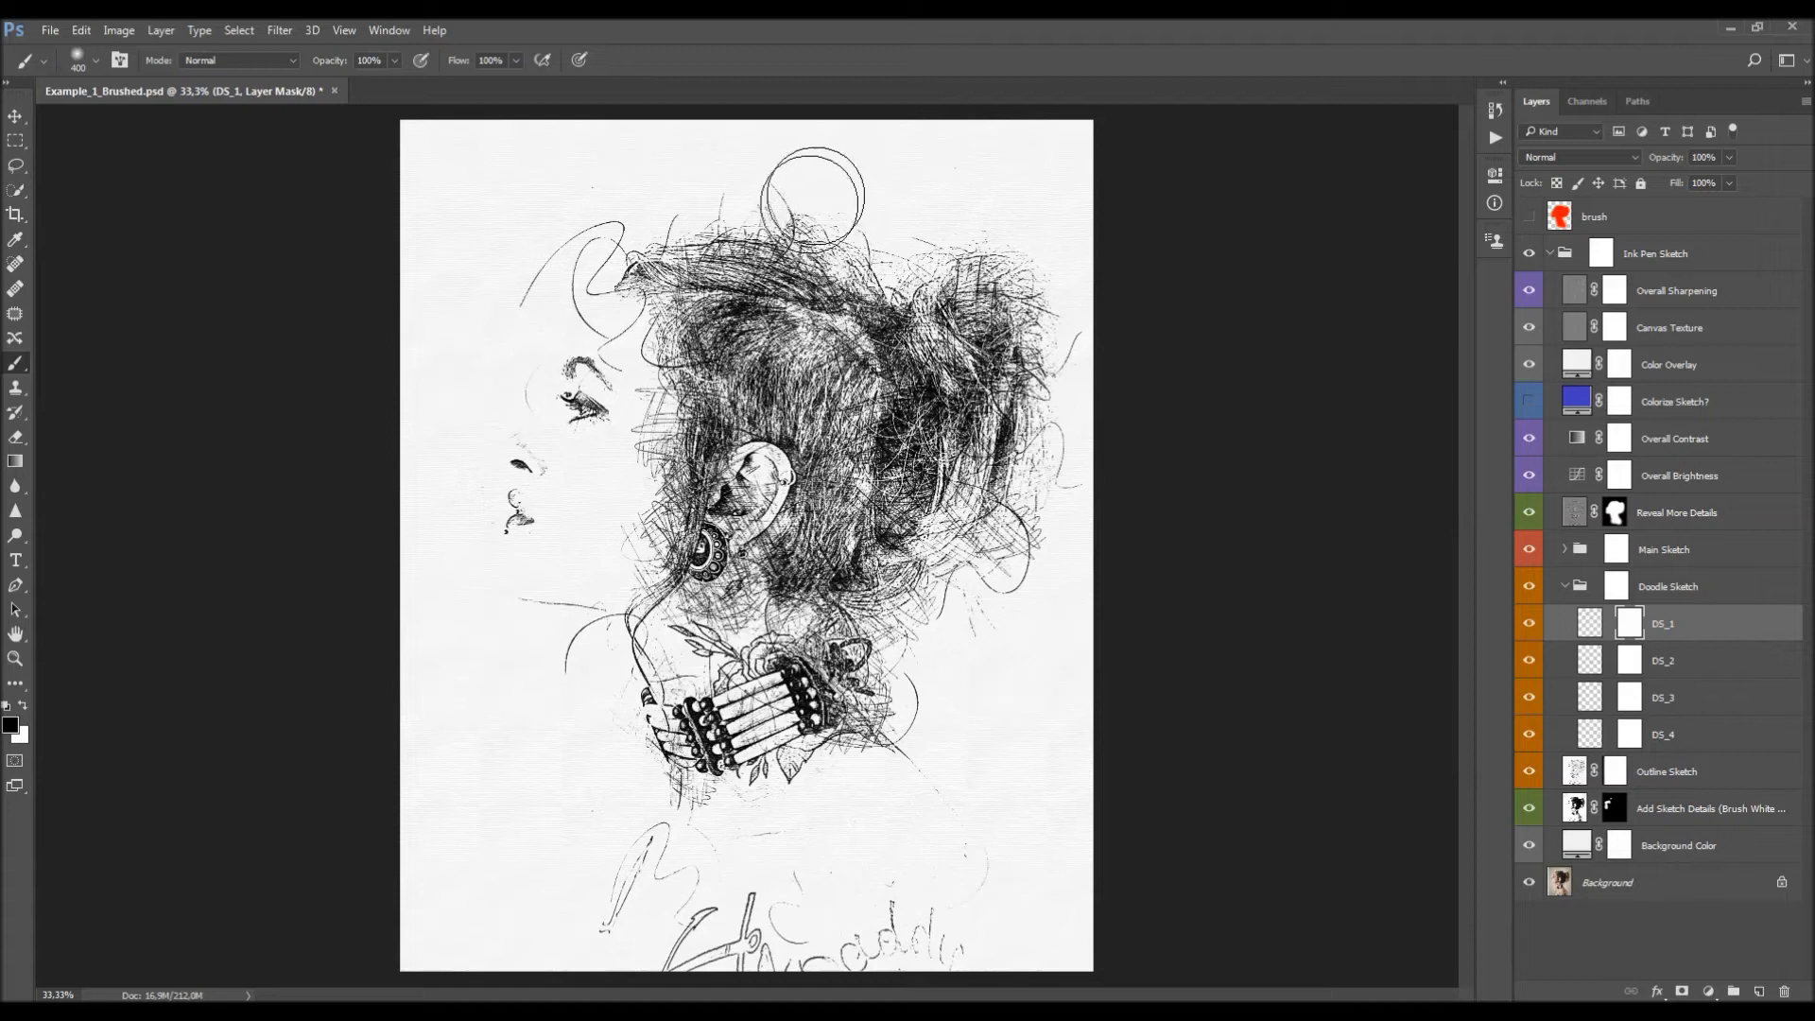
{"action": "left_click", "coordinate": [768, 219]}
{"action": "mouse_move", "coordinate": [769, 219]}
{"action": "left_mouse_down"}
{"action": "mouse_move", "coordinate": [687, 303]}
{"action": "mouse_move", "coordinate": [775, 378]}
{"action": "mouse_move", "coordinate": [939, 615]}
{"action": "mouse_move", "coordinate": [1003, 582]}
{"action": "left_mouse_up"}
{"action": "key", "text": "ctrl+alt+z"}
{"action": "key", "text": "ctrl+alt+z"}
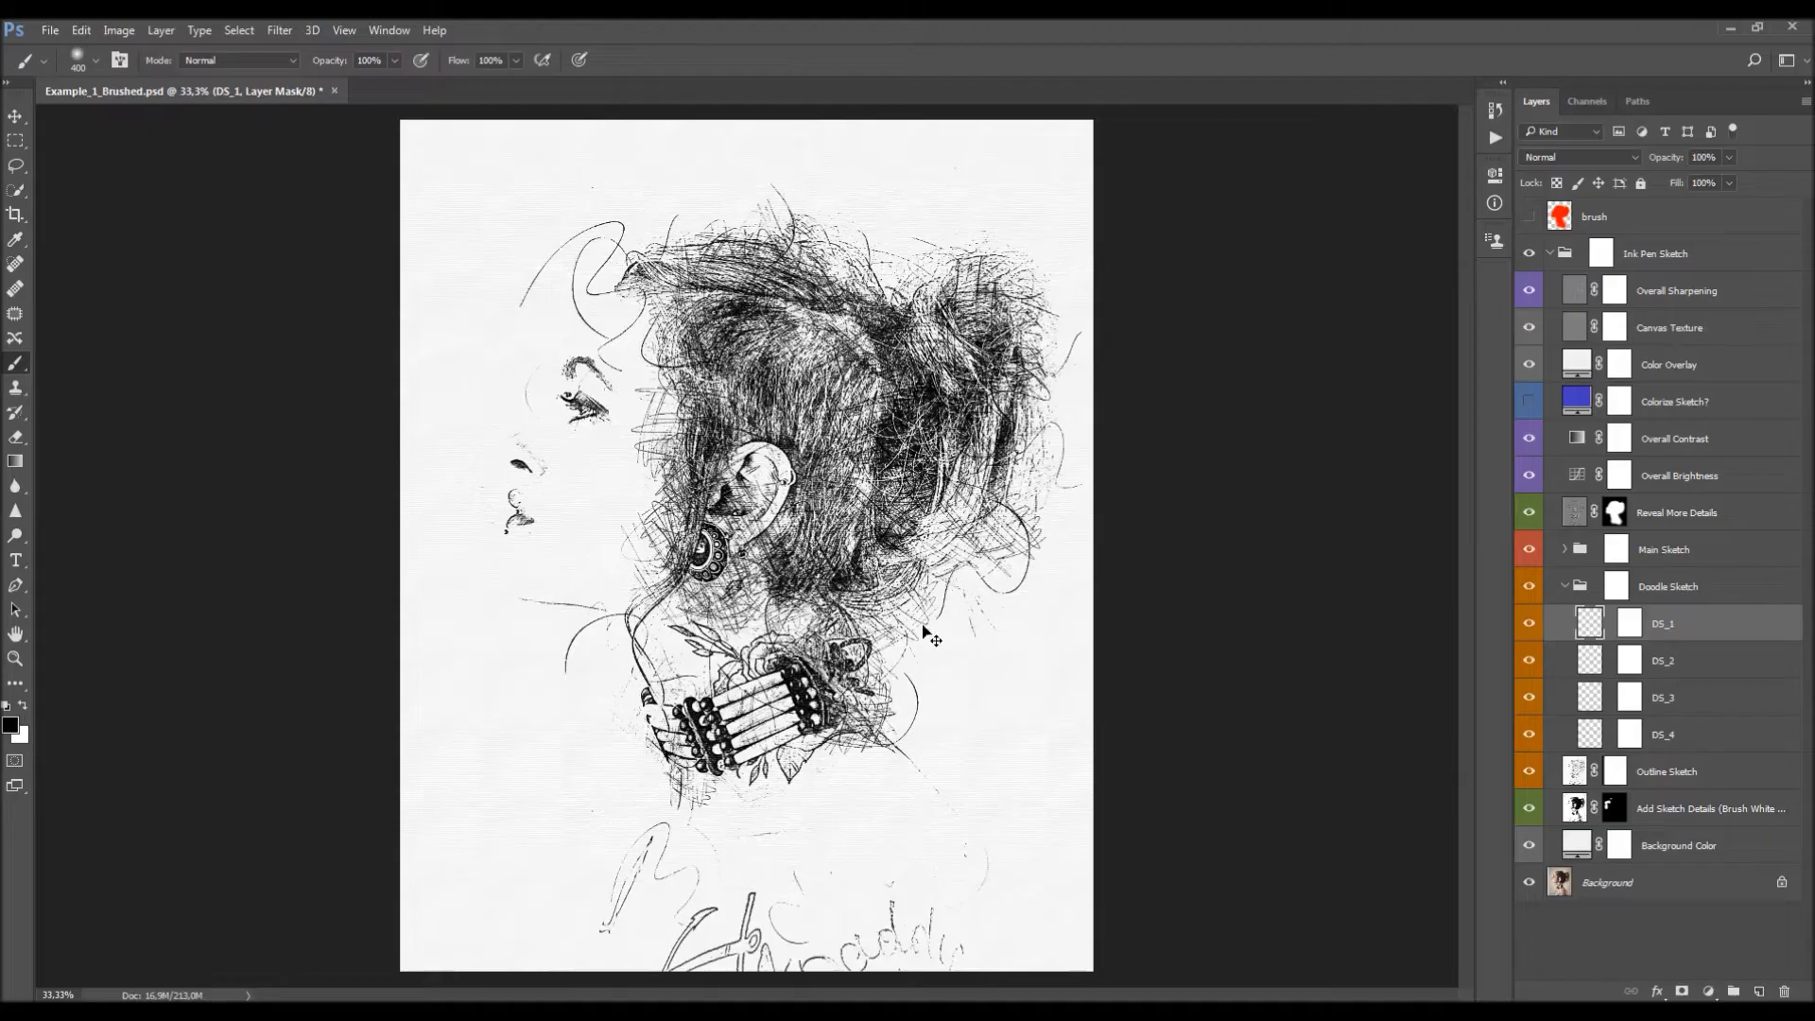
{"action": "key", "text": "v"}
Add a new layer above DS_1 and stamp a black curved doodle above the hair with a 504 px doodle brush.
{"action": "left_click", "coordinate": [1686, 670]}
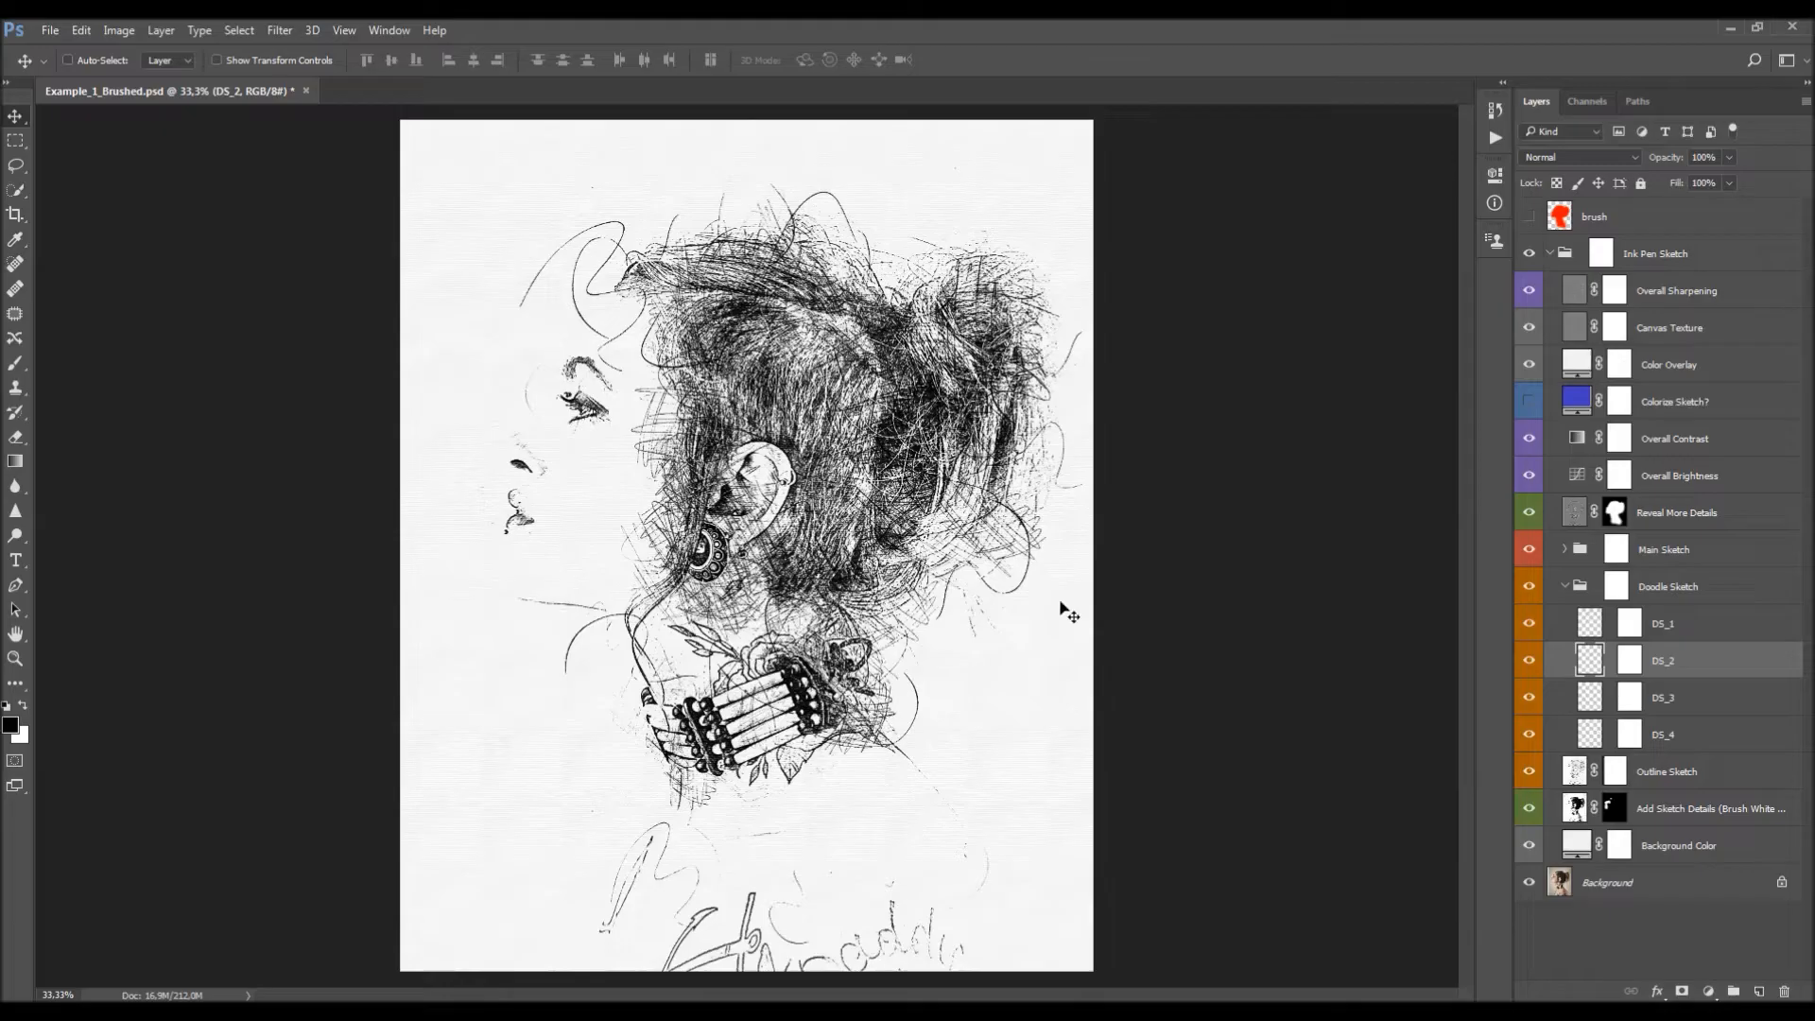
{"action": "left_click", "coordinate": [1690, 647]}
{"action": "left_click", "coordinate": [1759, 991]}
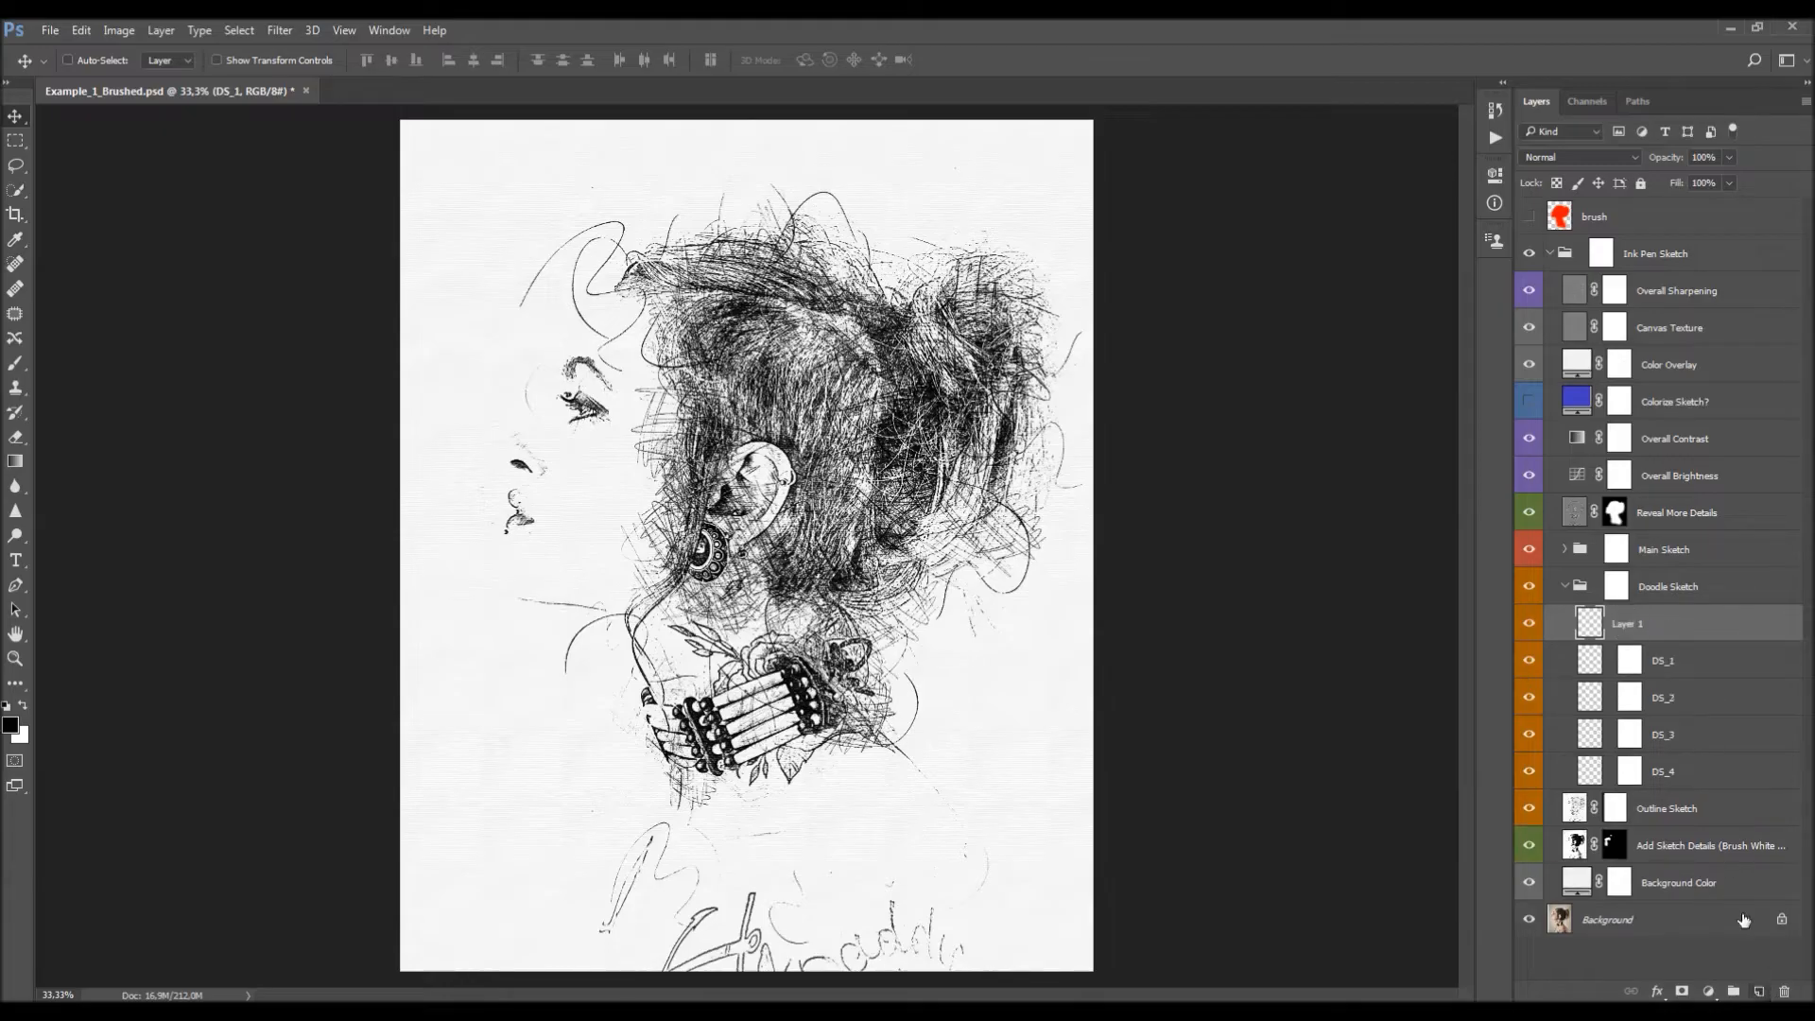
{"action": "key", "text": "b"}
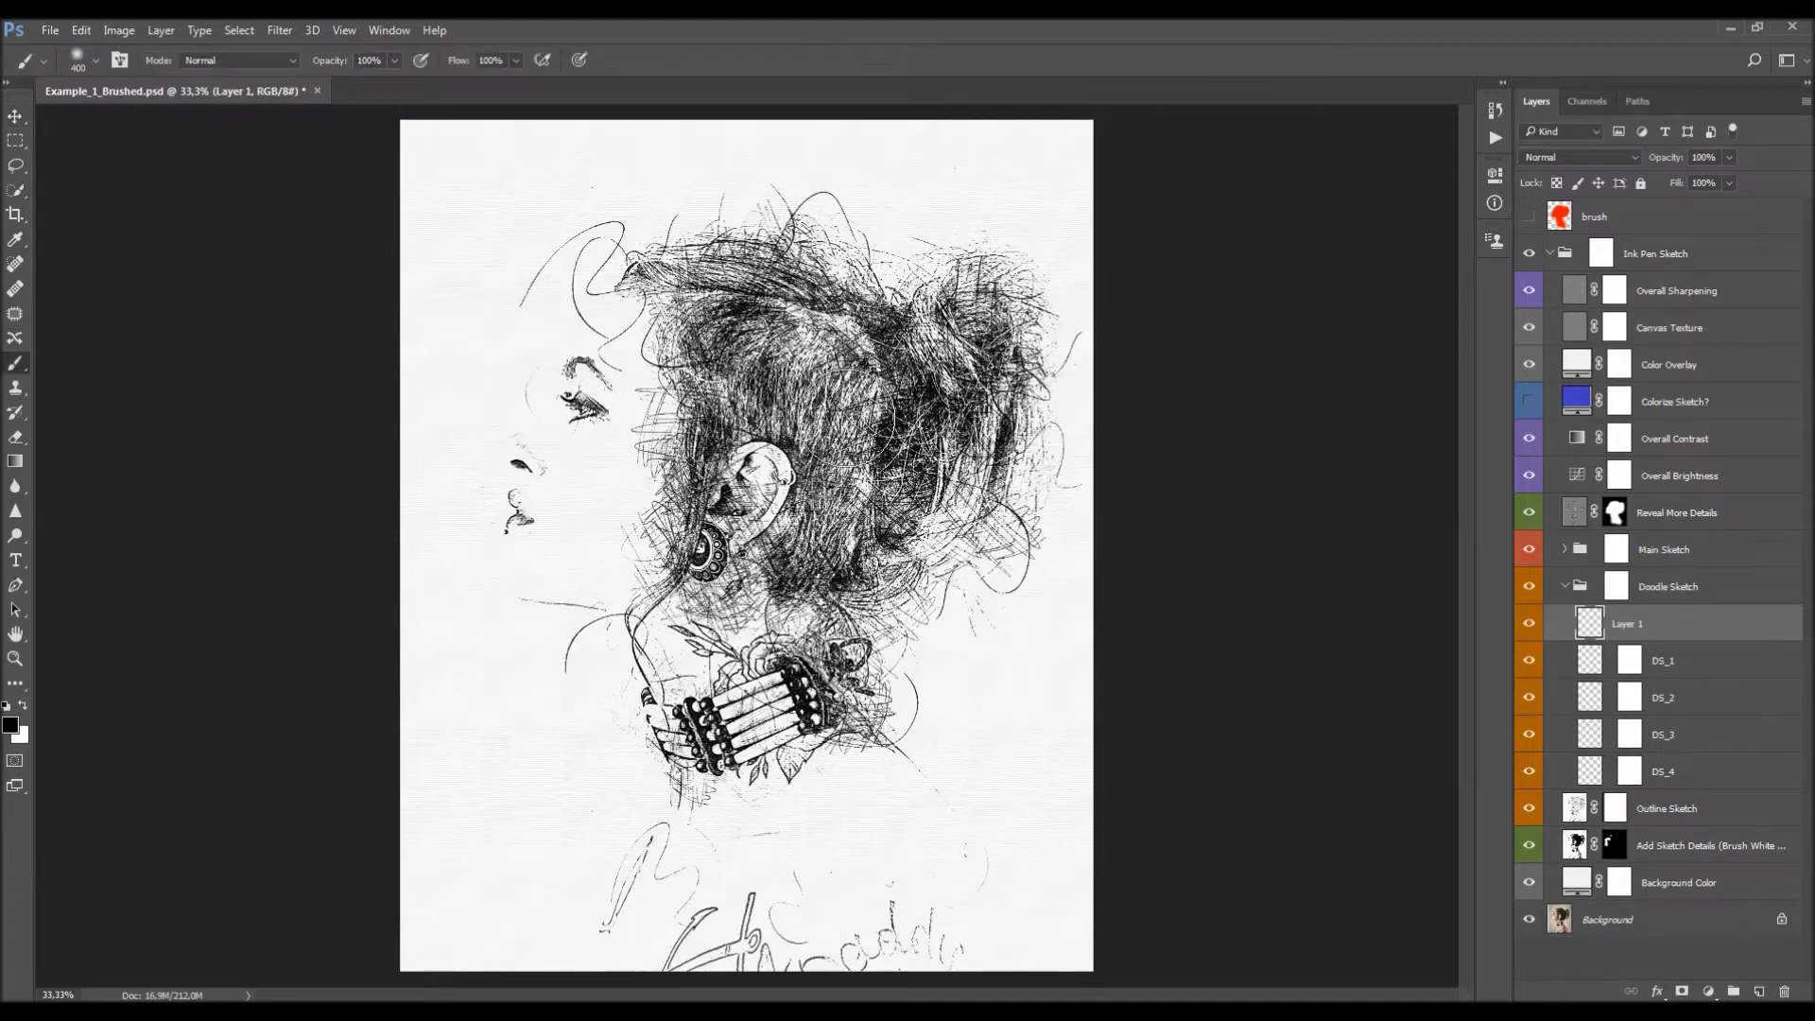
{"action": "right_click", "coordinate": [856, 418]}
{"action": "scroll", "coordinate": [1027, 633], "scroll_direction": "down", "scroll_amount": 3}
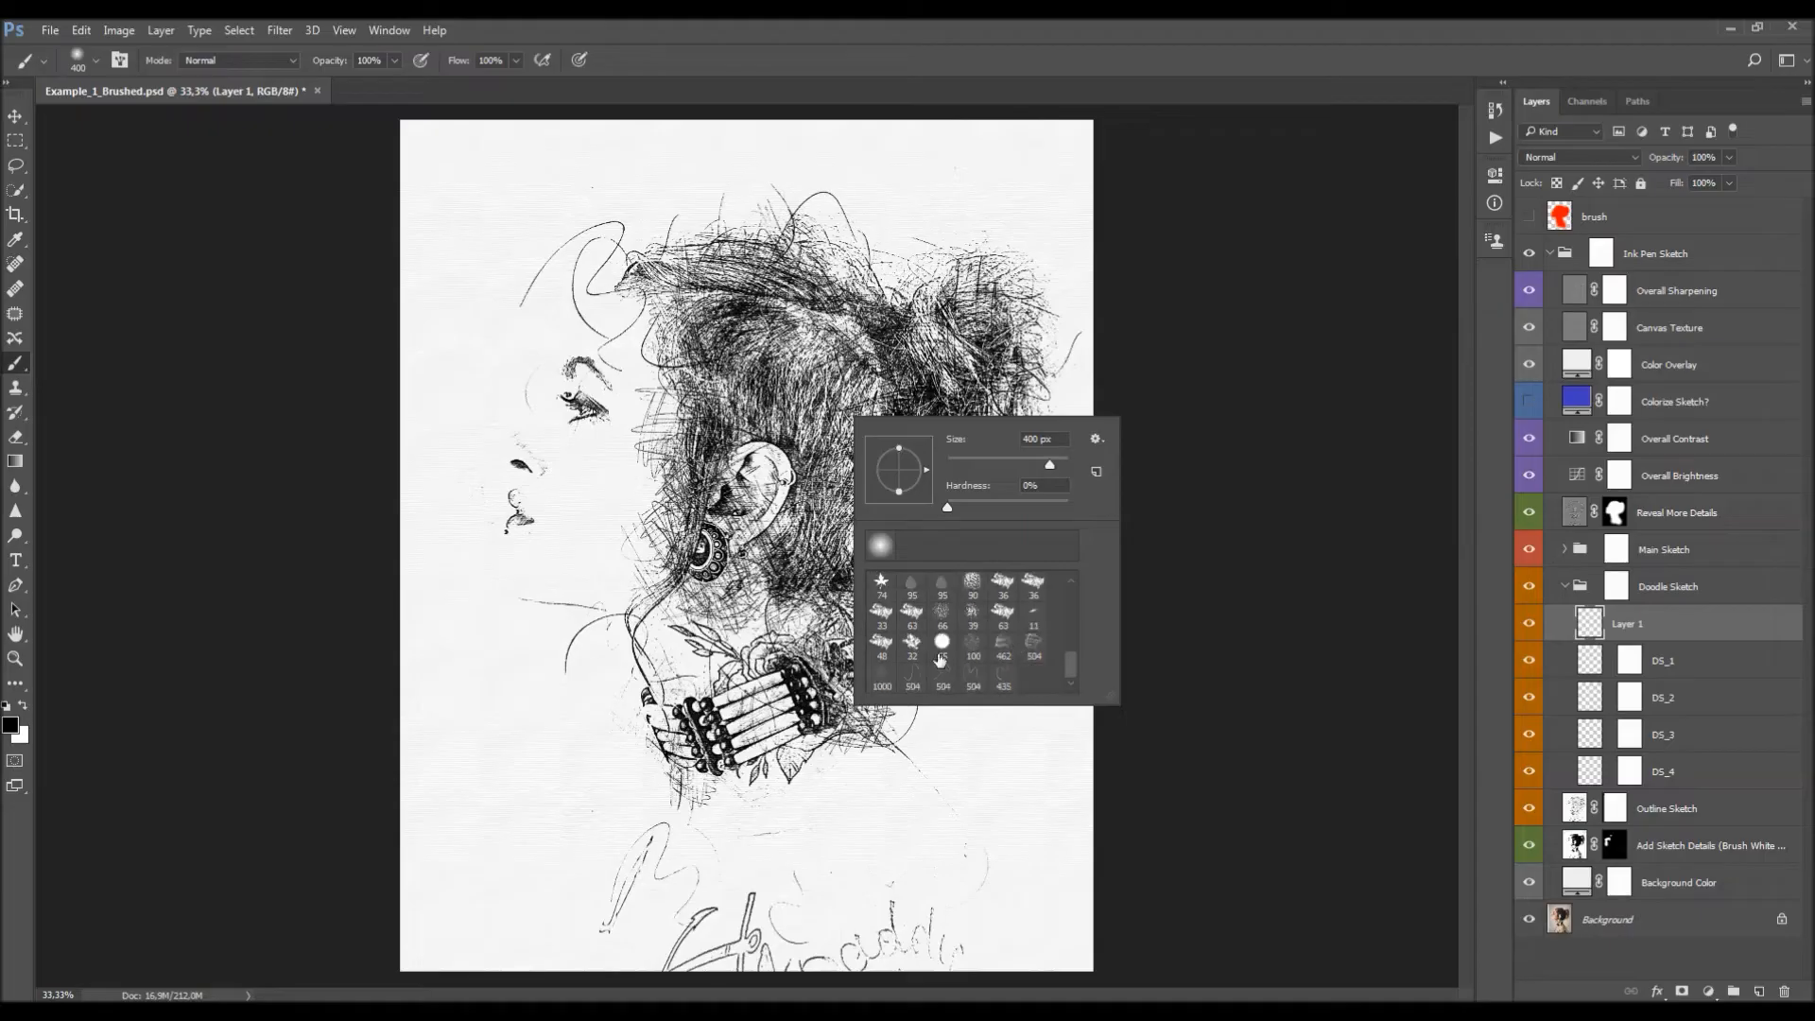
{"action": "double_click", "coordinate": [913, 682]}
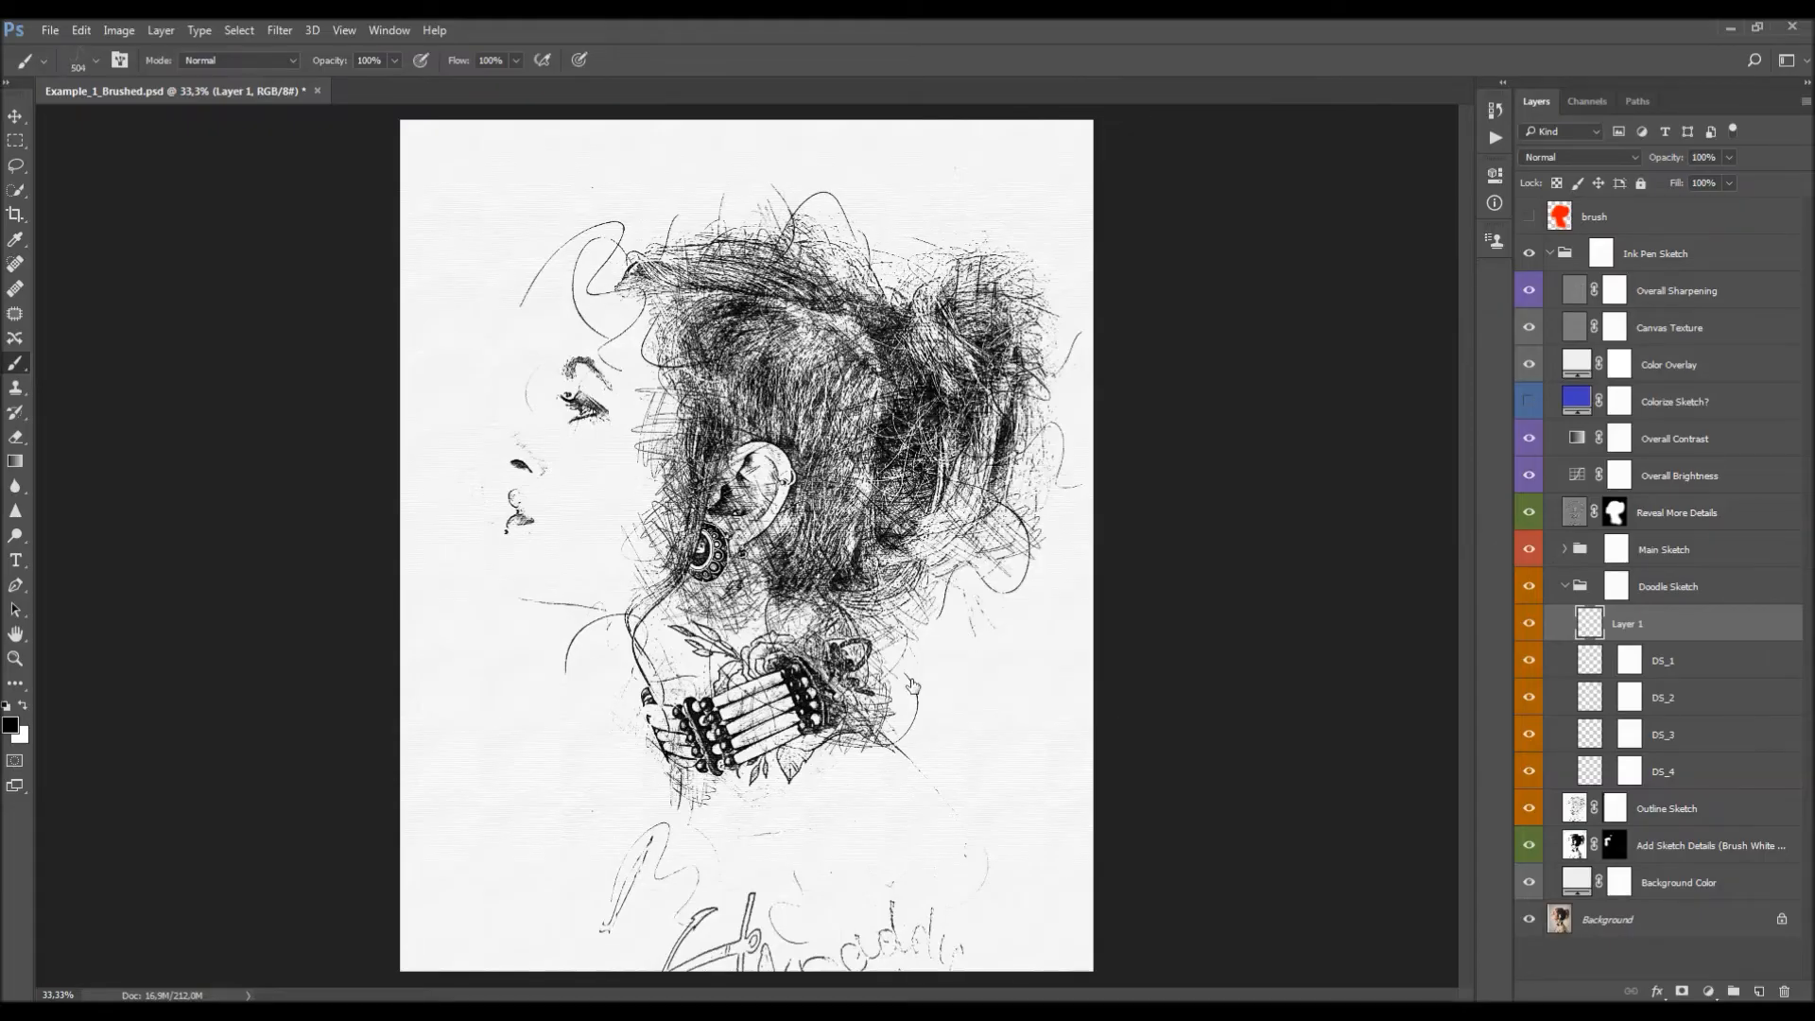
{"action": "left_click", "coordinate": [880, 227]}
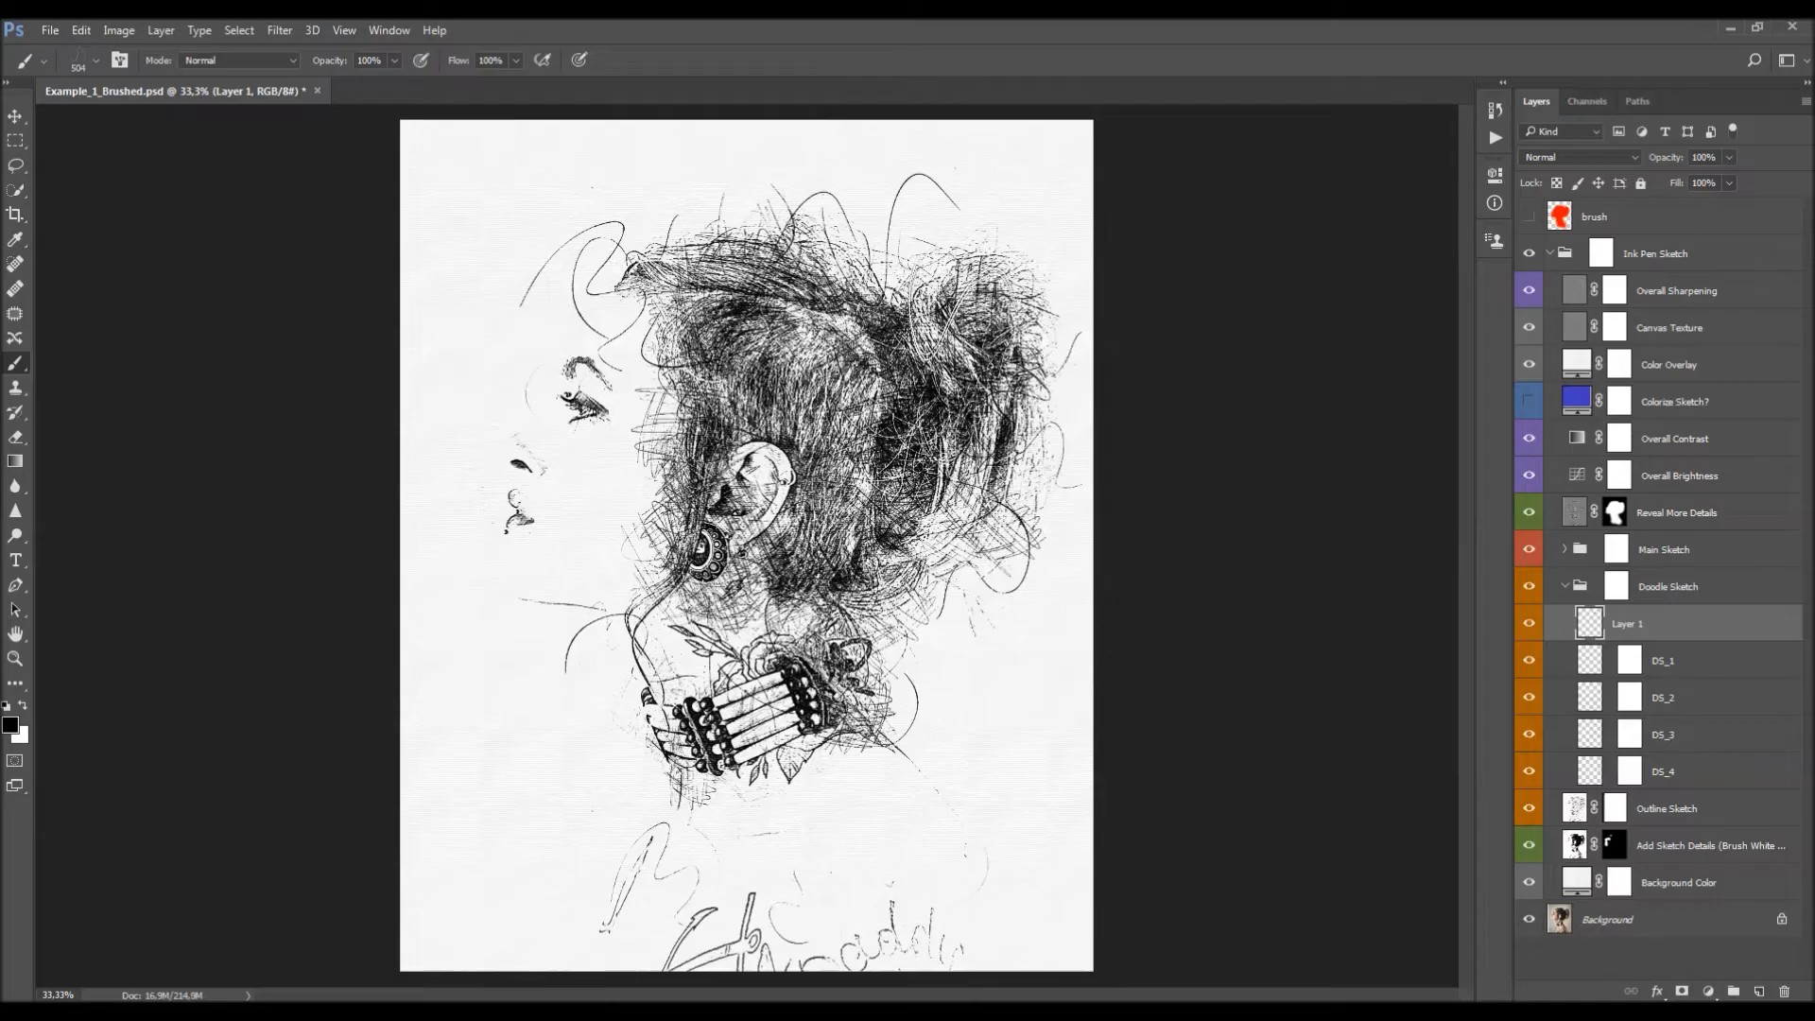
Try stamping the doodle brush below the neck and beside the hair bun, undoing each stamp.
{"action": "left_click", "coordinate": [832, 785]}
{"action": "key", "text": "ctrl+z"}
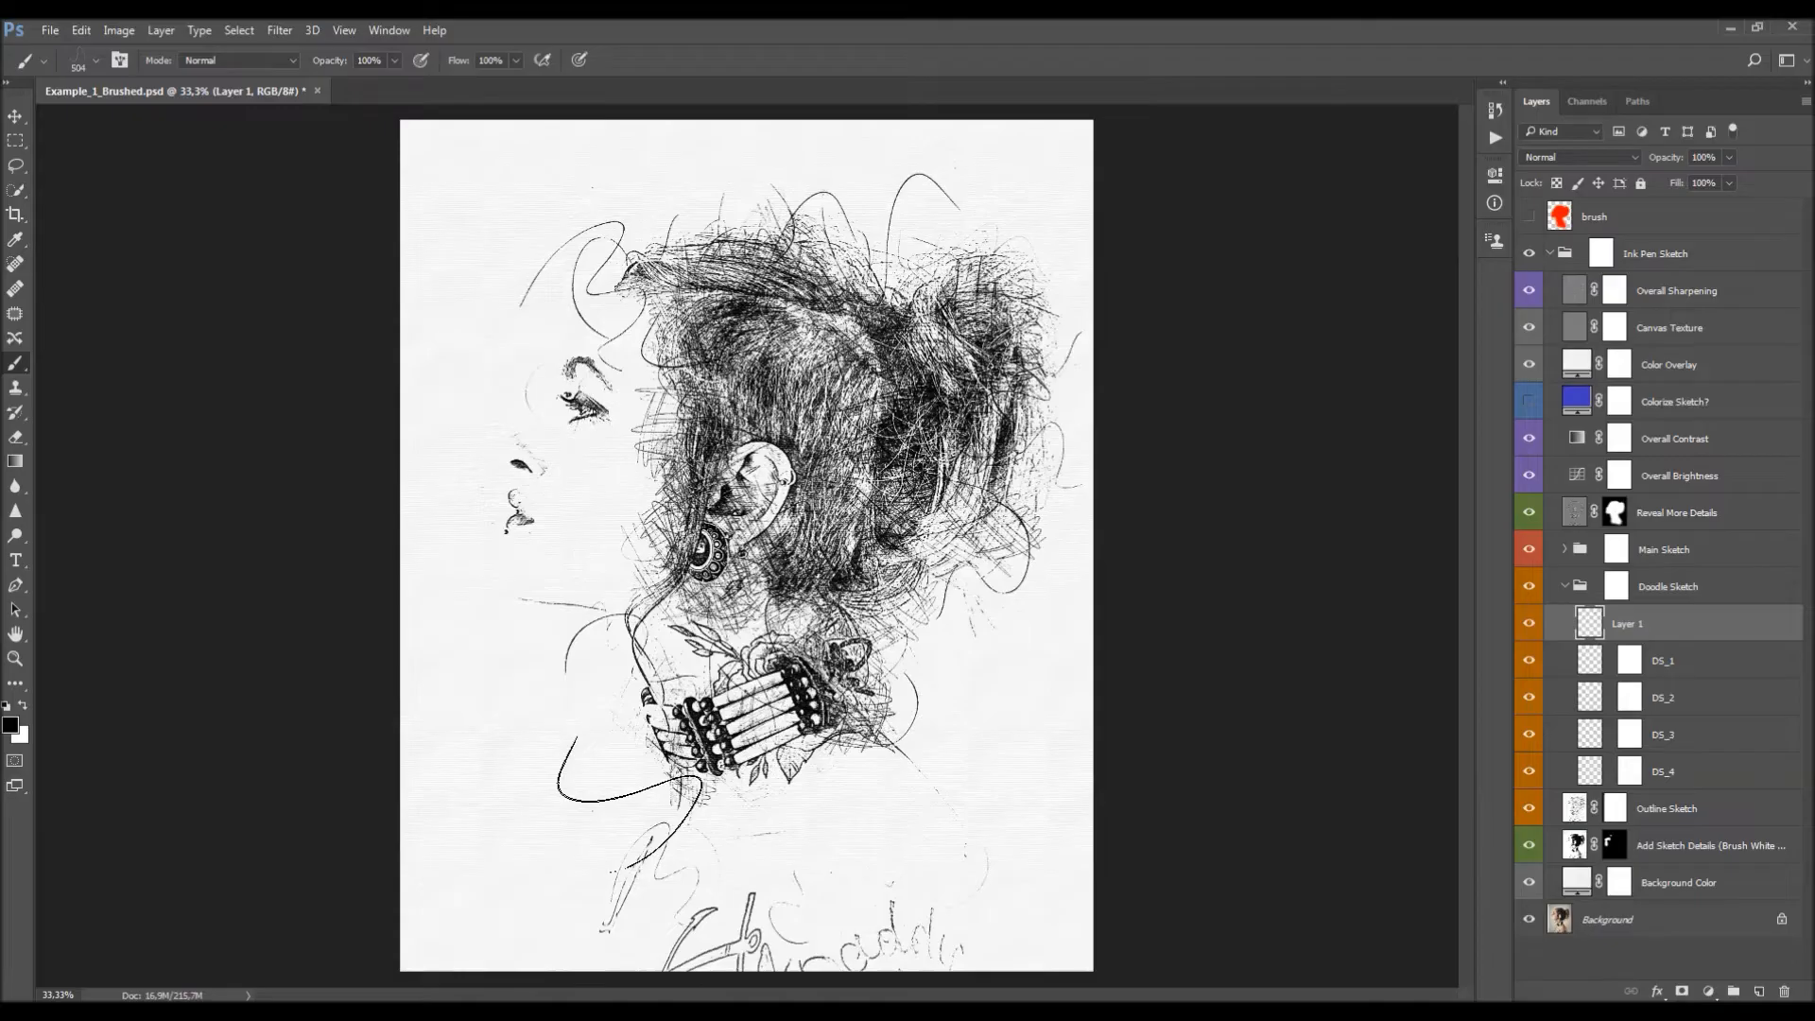
{"action": "left_click", "coordinate": [1059, 430]}
{"action": "key", "text": "ctrl+z"}
{"action": "key", "text": "v"}
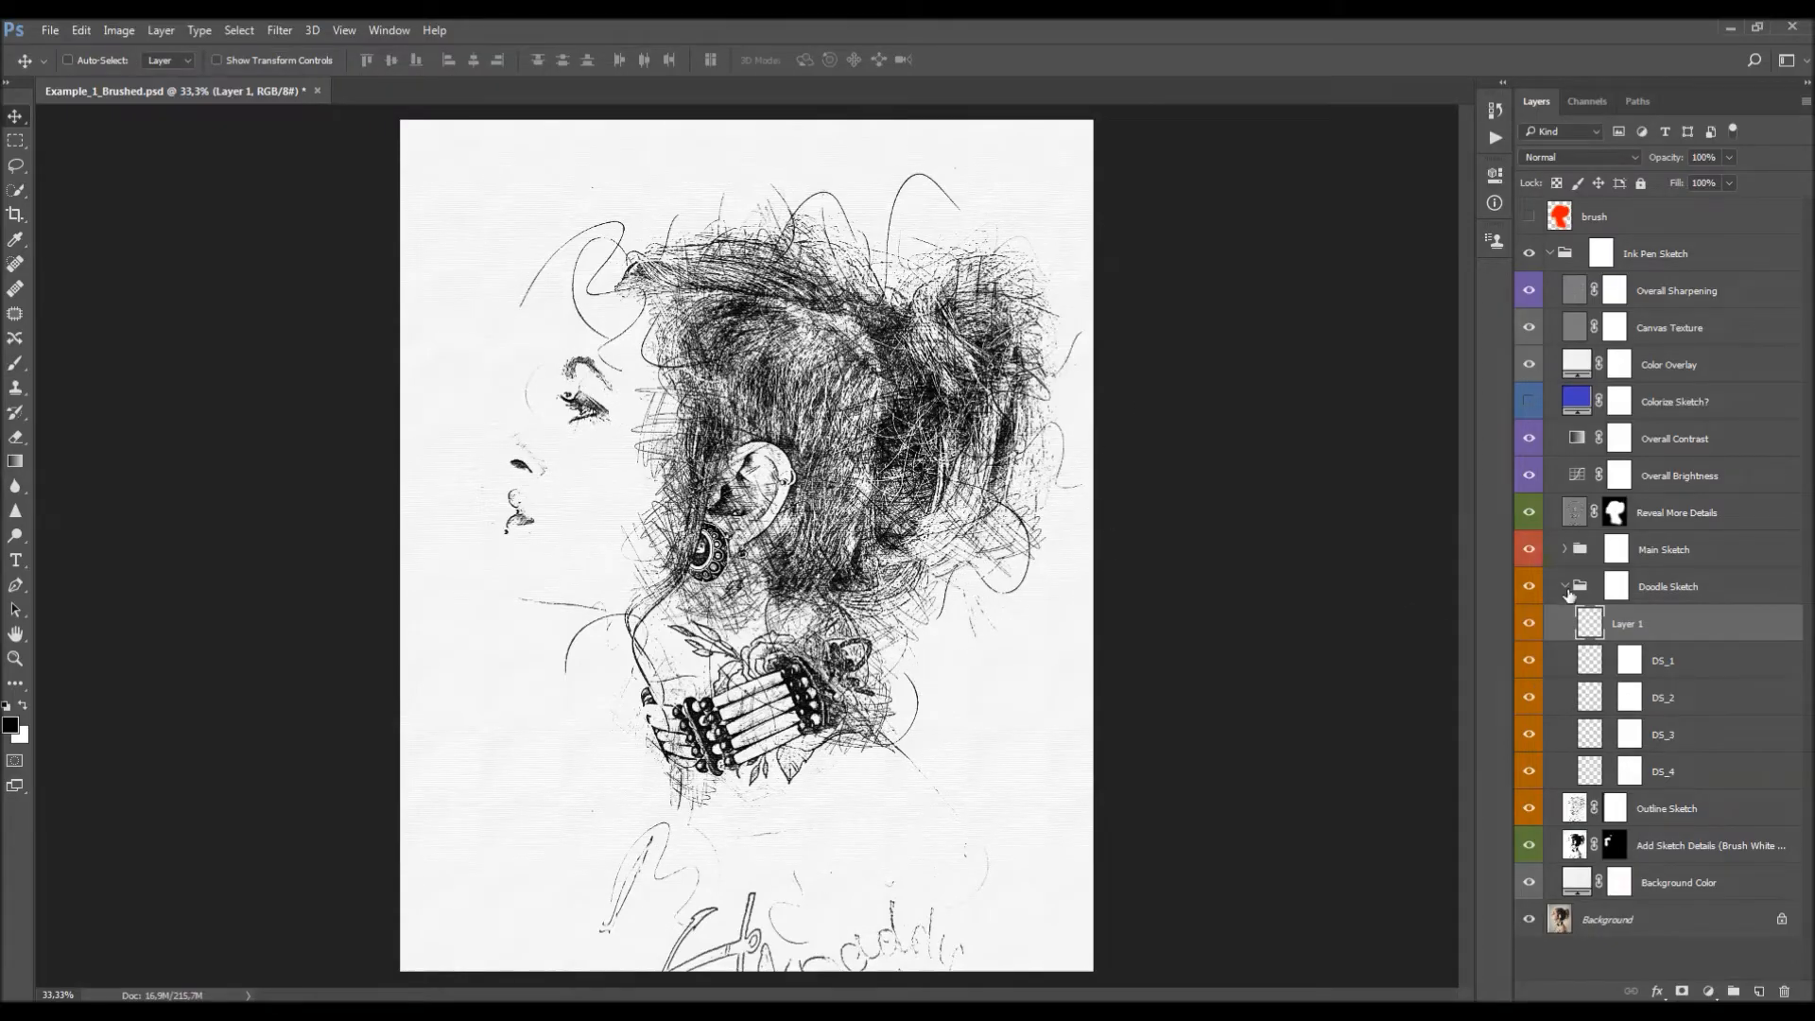
Try repositioning the DS_1 doodle with Free Transform.
{"action": "left_click", "coordinate": [1692, 736]}
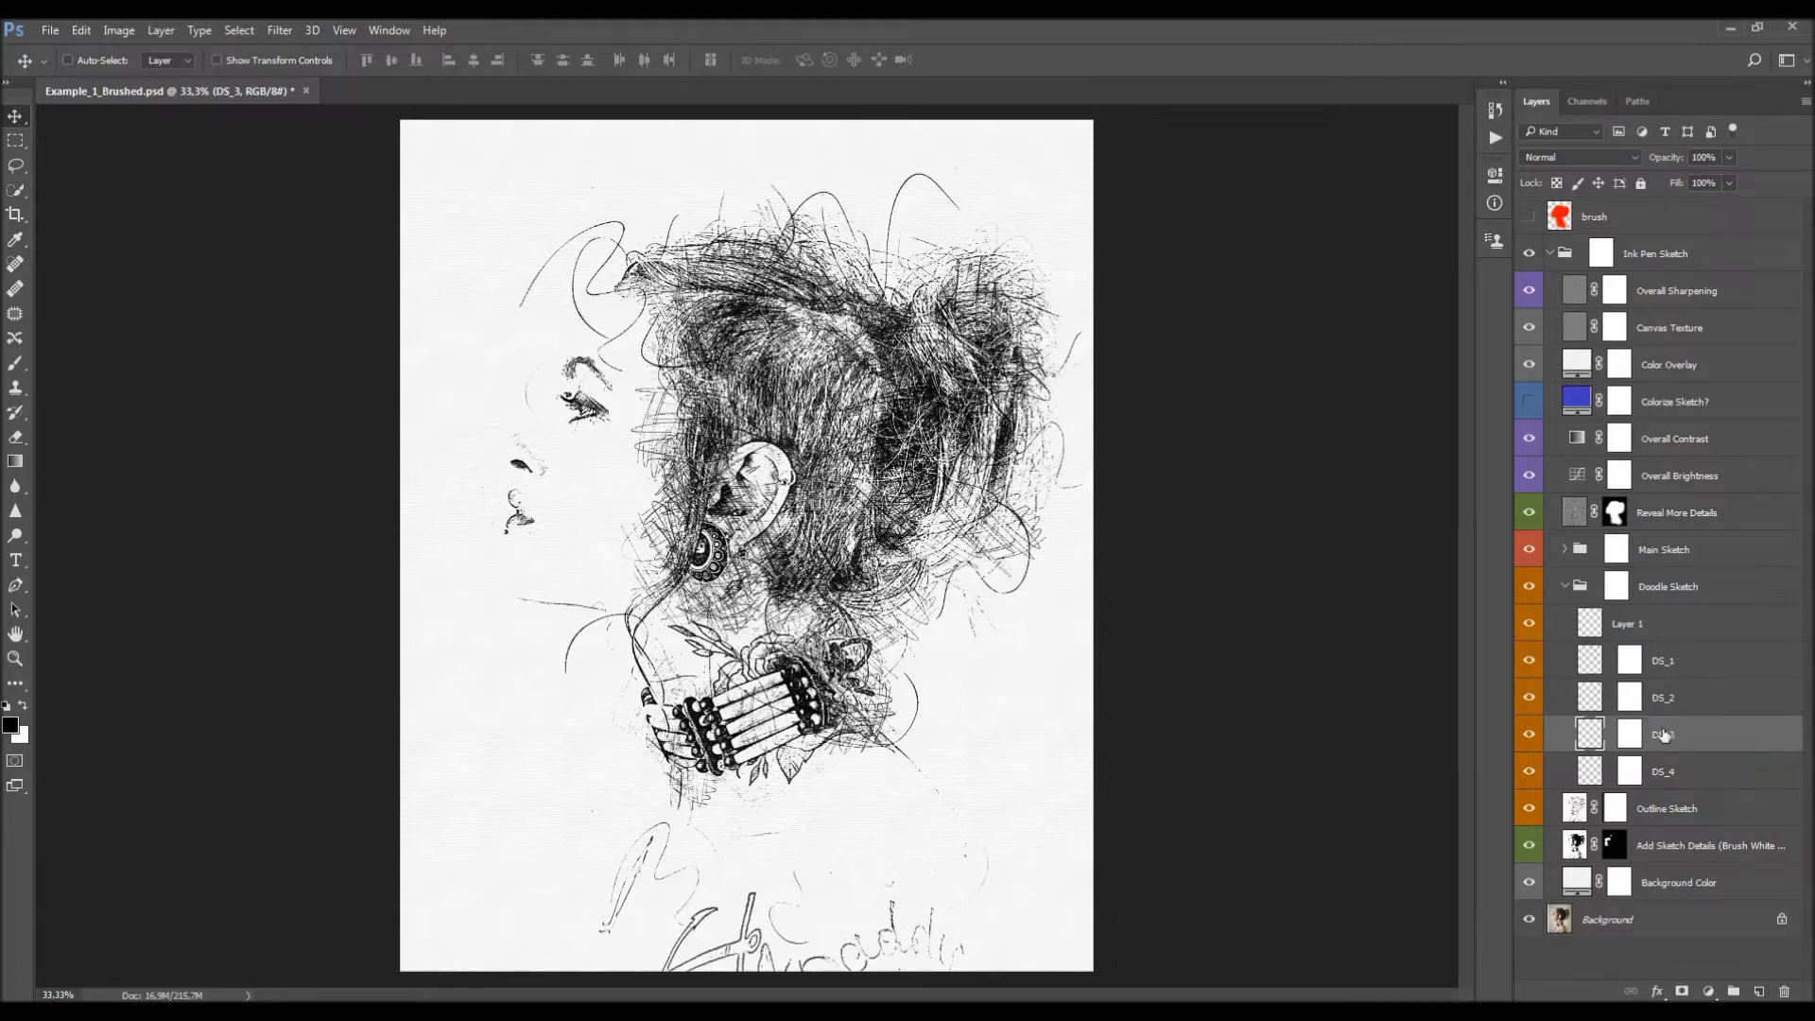
{"action": "left_click", "coordinate": [1597, 667]}
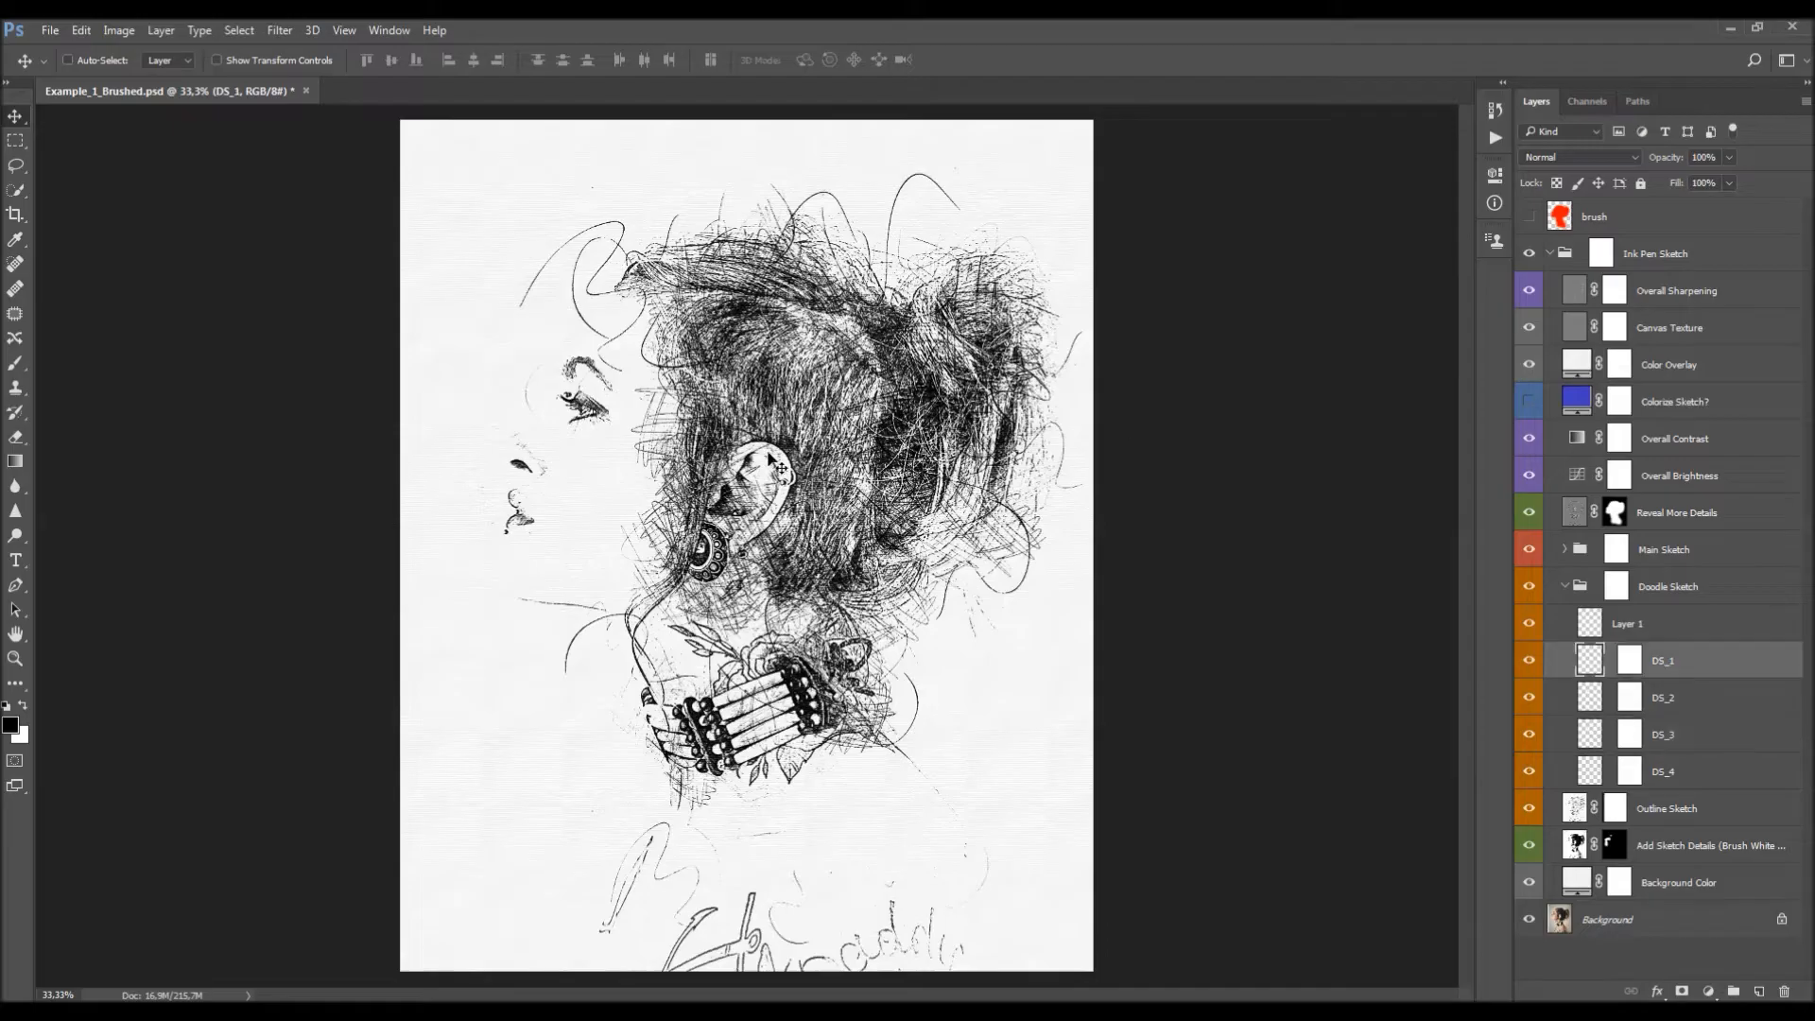
{"action": "key", "text": "ctrl+t"}
{"action": "left_click_drag", "start_coordinate": [1177, 428], "coordinate": [1209, 354]}
{"action": "left_click_drag", "start_coordinate": [1394, 298], "coordinate": [1149, 400]}
{"action": "key", "text": "Return"}
Hide part of the doodle loop near the forehead by painting black into the DS_4 mask with a soft 200 px brush, and collapse the Doodle Sketch group.
{"action": "left_click", "coordinate": [1636, 775]}
{"action": "left_click", "coordinate": [1531, 771]}
{"action": "left_click", "coordinate": [1530, 772]}
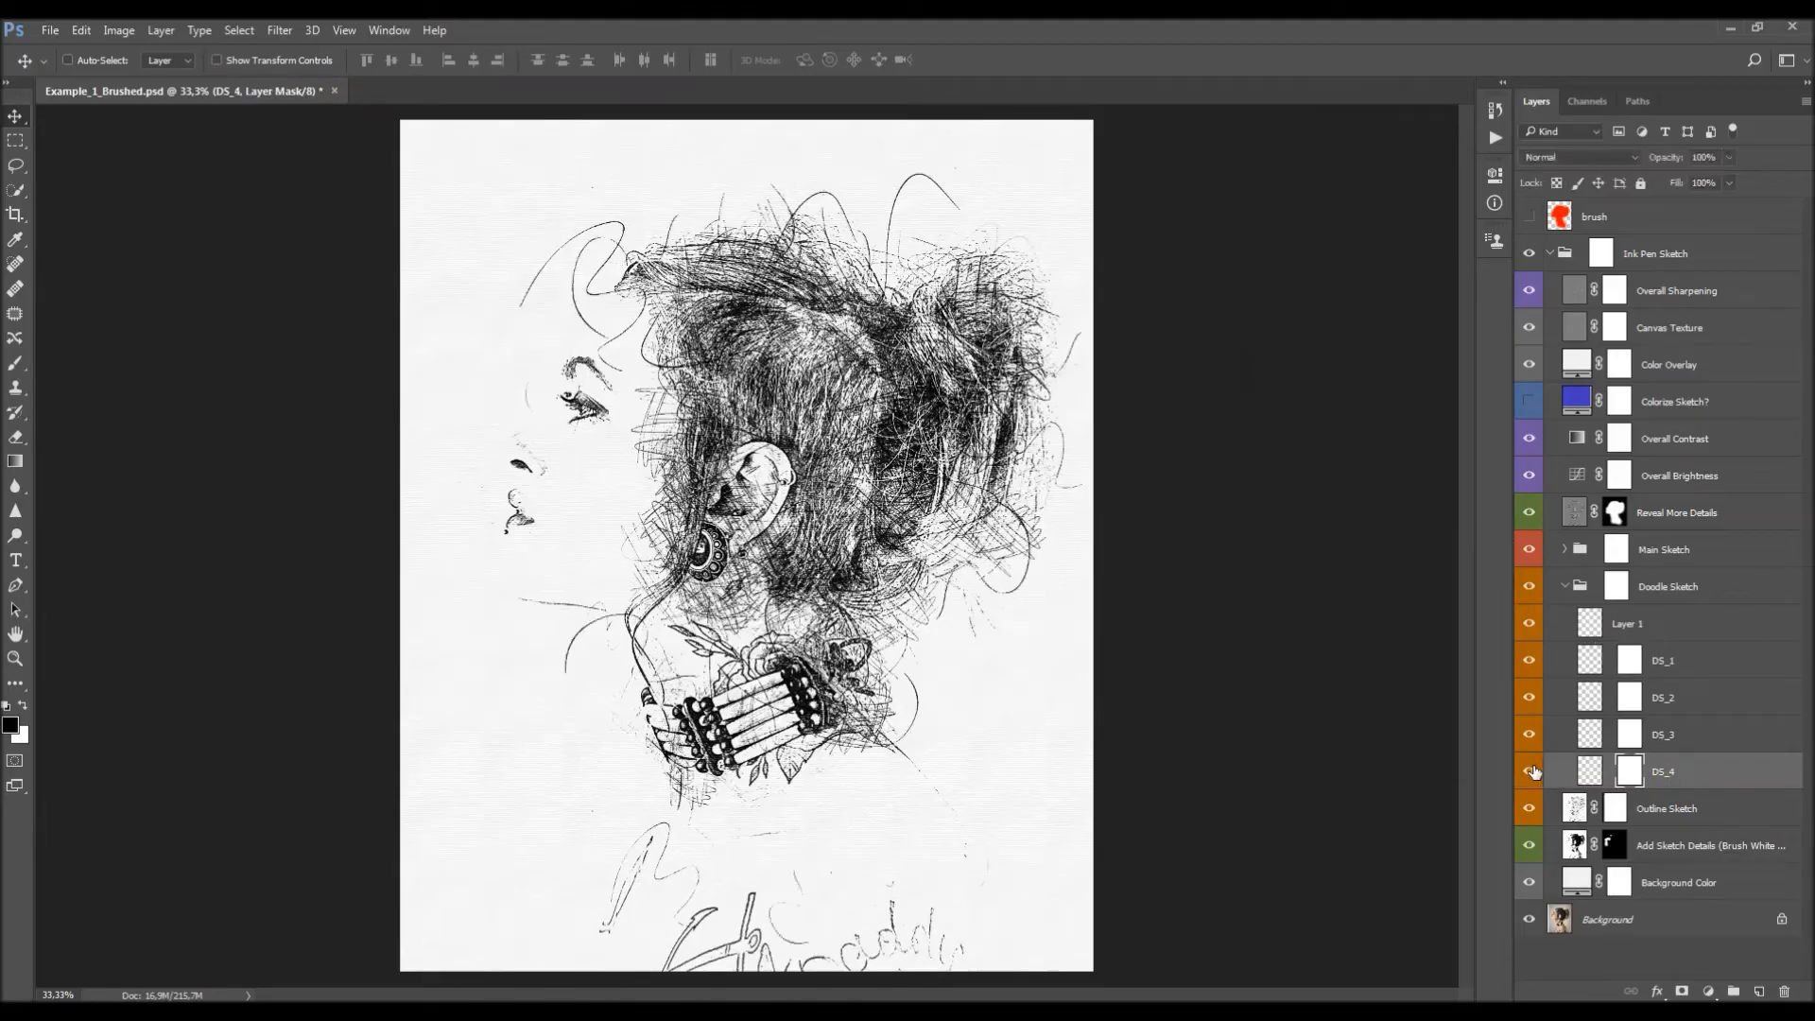
{"action": "key", "text": "b"}
{"action": "right_click", "coordinate": [700, 404]}
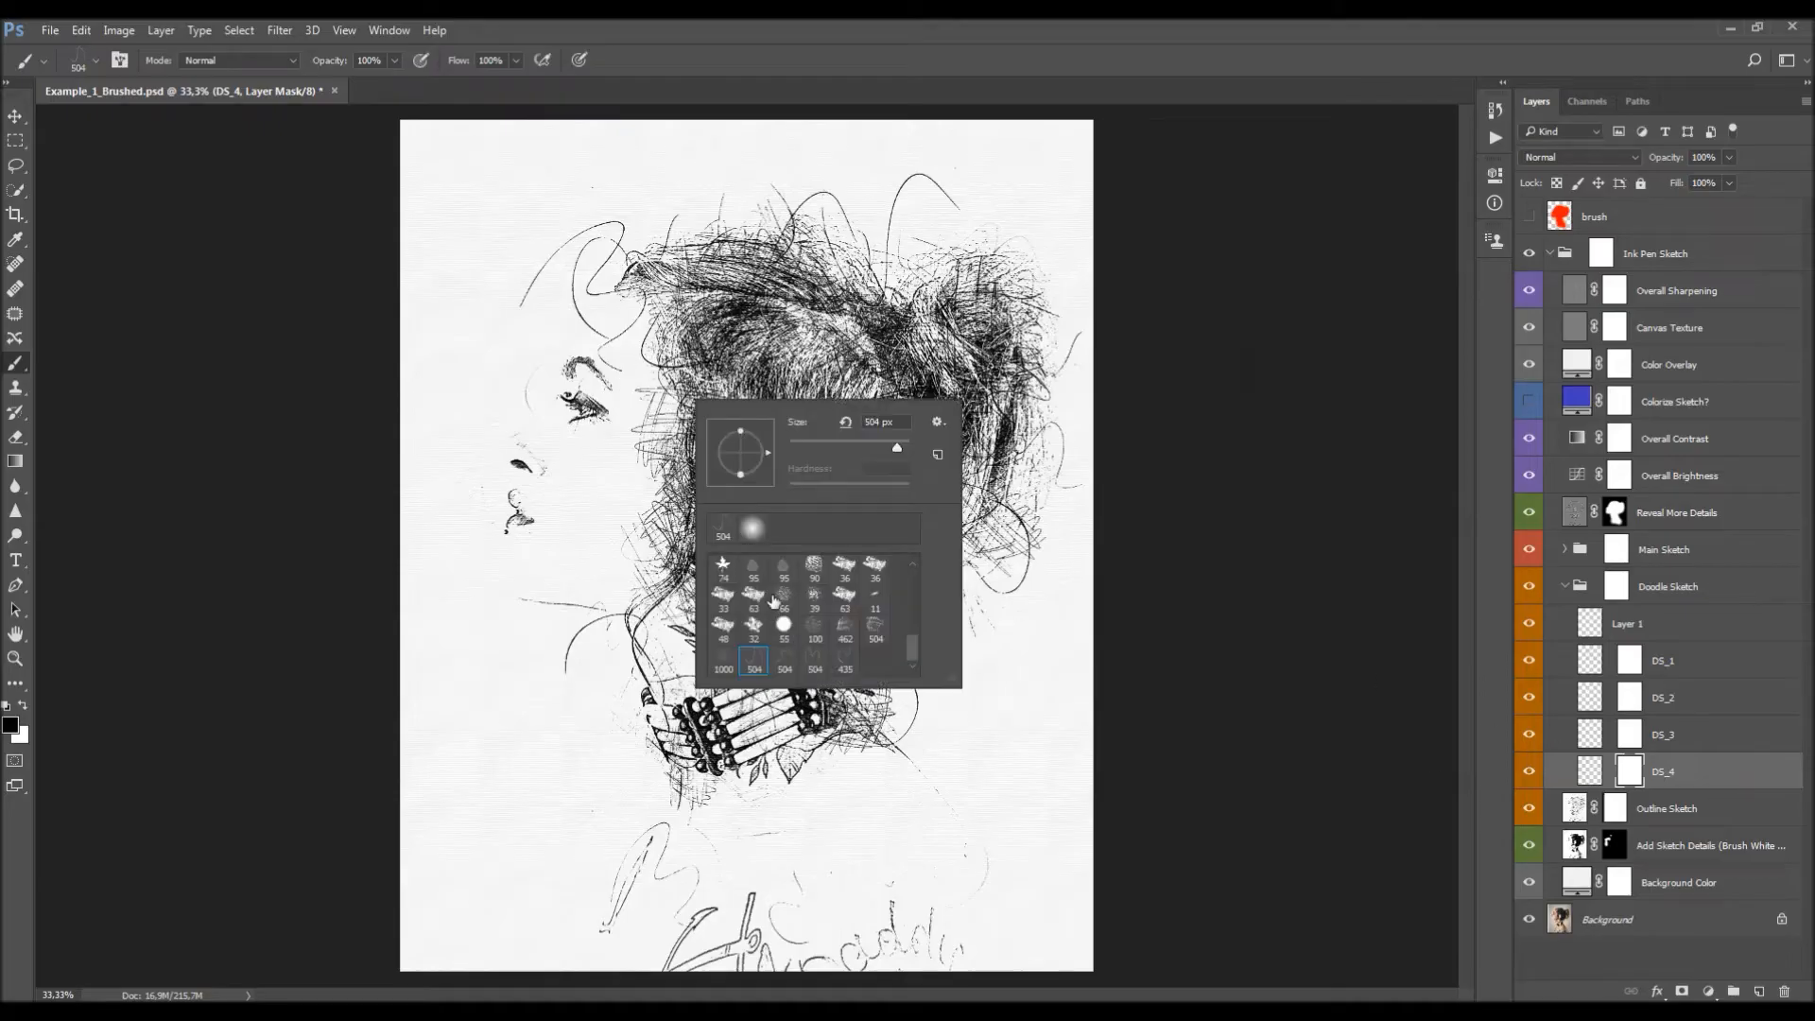
{"action": "double_click", "coordinate": [755, 531]}
{"action": "key", "text": "bracketleft"}
{"action": "key", "text": "bracketleft"}
{"action": "key", "text": "bracketleft"}
{"action": "key", "text": "bracketleft"}
{"action": "left_click", "coordinate": [583, 322]}
{"action": "left_click_drag", "start_coordinate": [580, 282], "coordinate": [618, 253]}
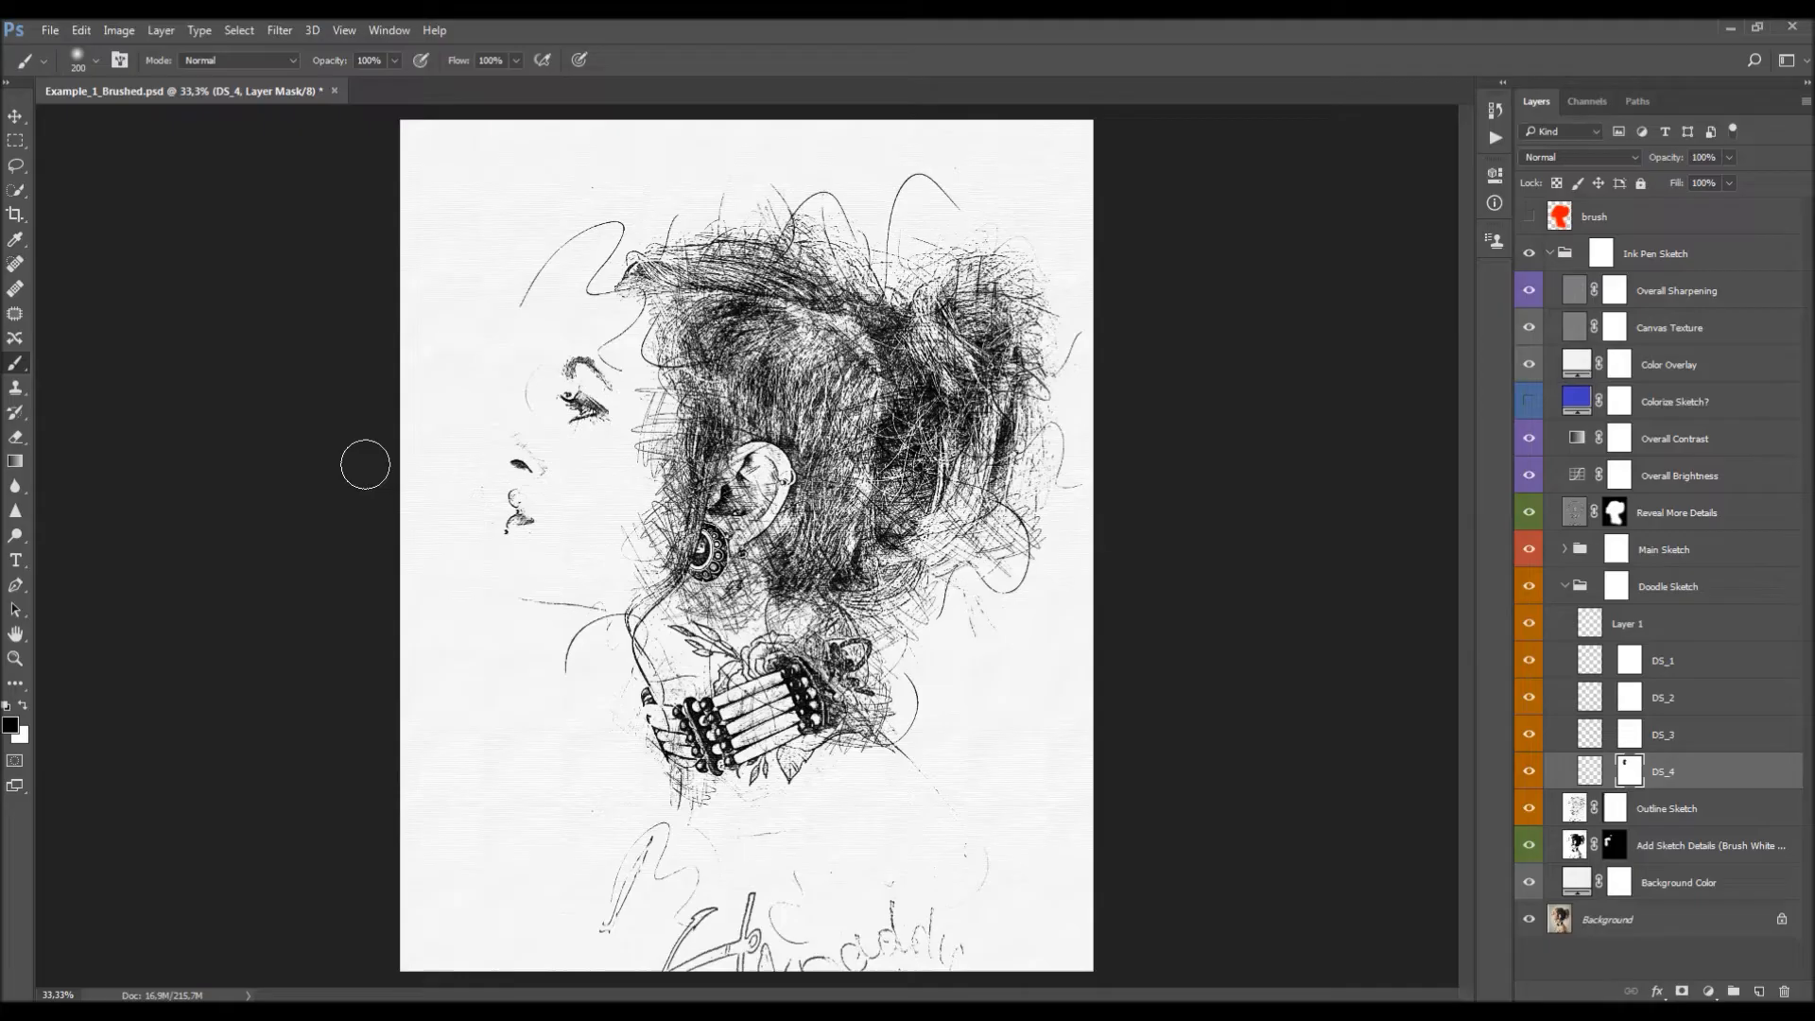
{"action": "key", "text": "v"}
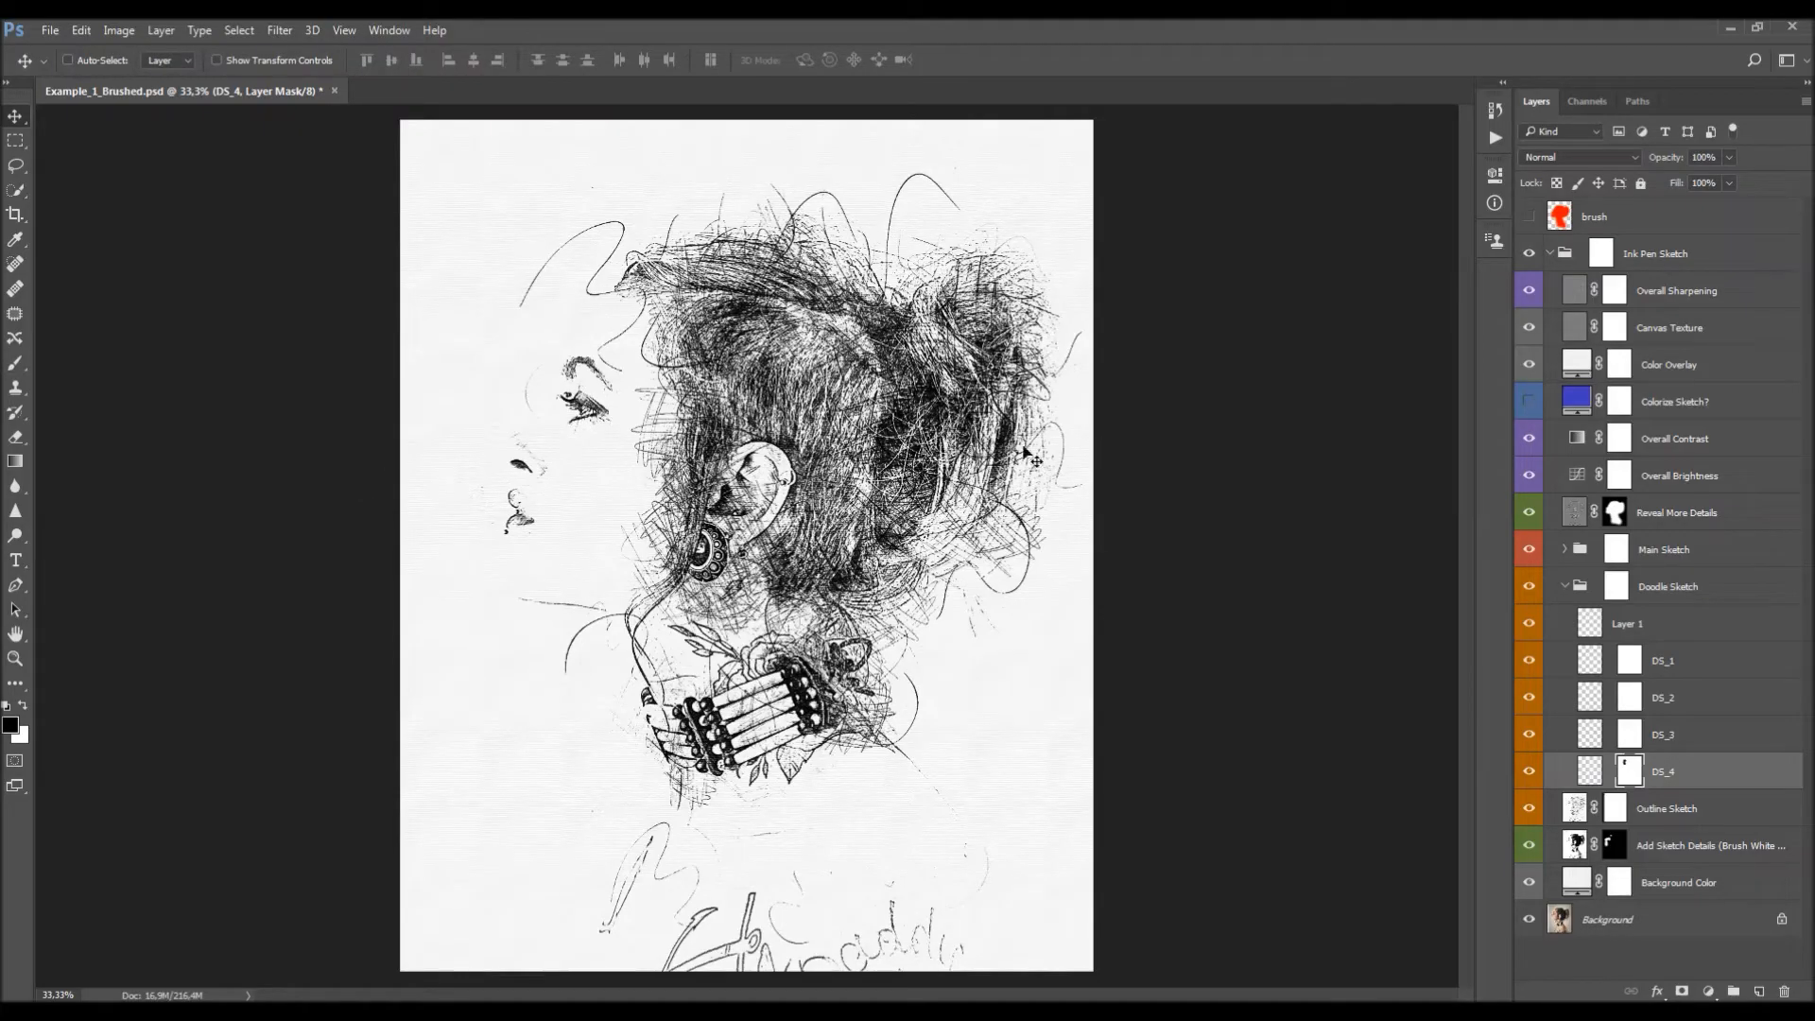
{"action": "left_click", "coordinate": [1567, 587]}
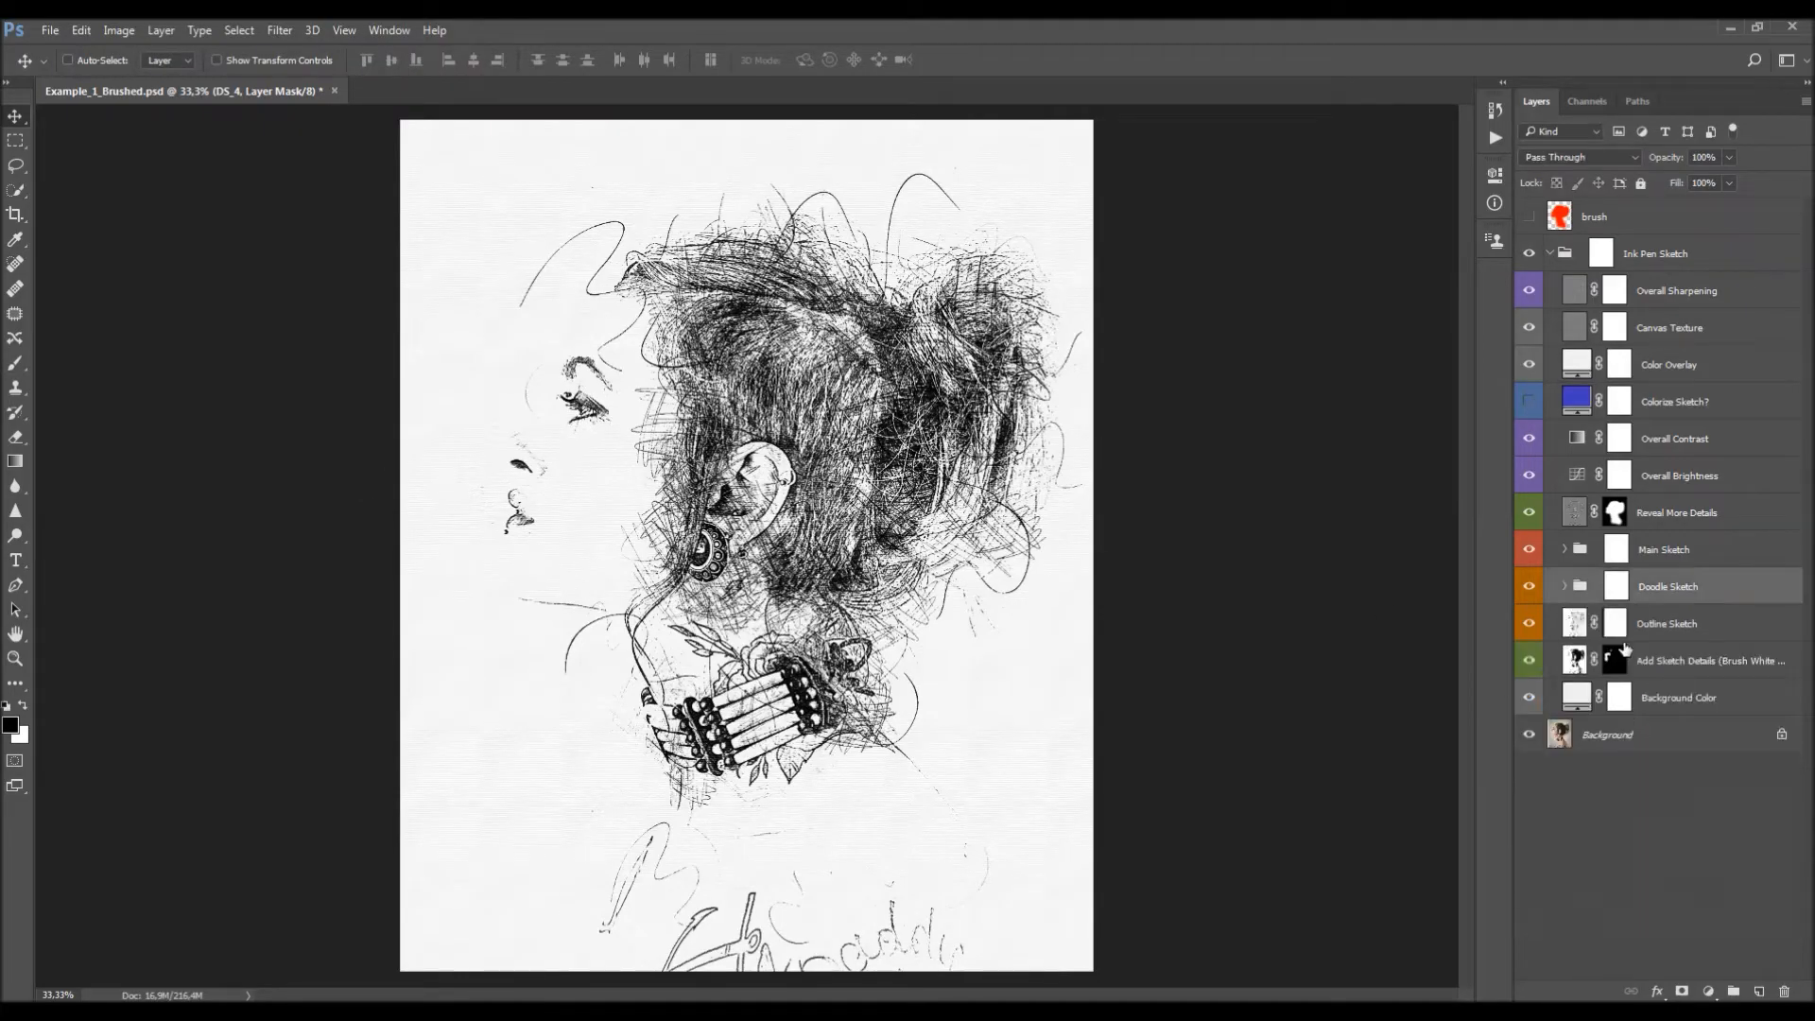
Examine what the Main Sketch group and its MS_1, MS_2 and MS_3 layers contribute by hiding and showing each.
{"action": "left_click", "coordinate": [1669, 555]}
{"action": "left_click", "coordinate": [1531, 550]}
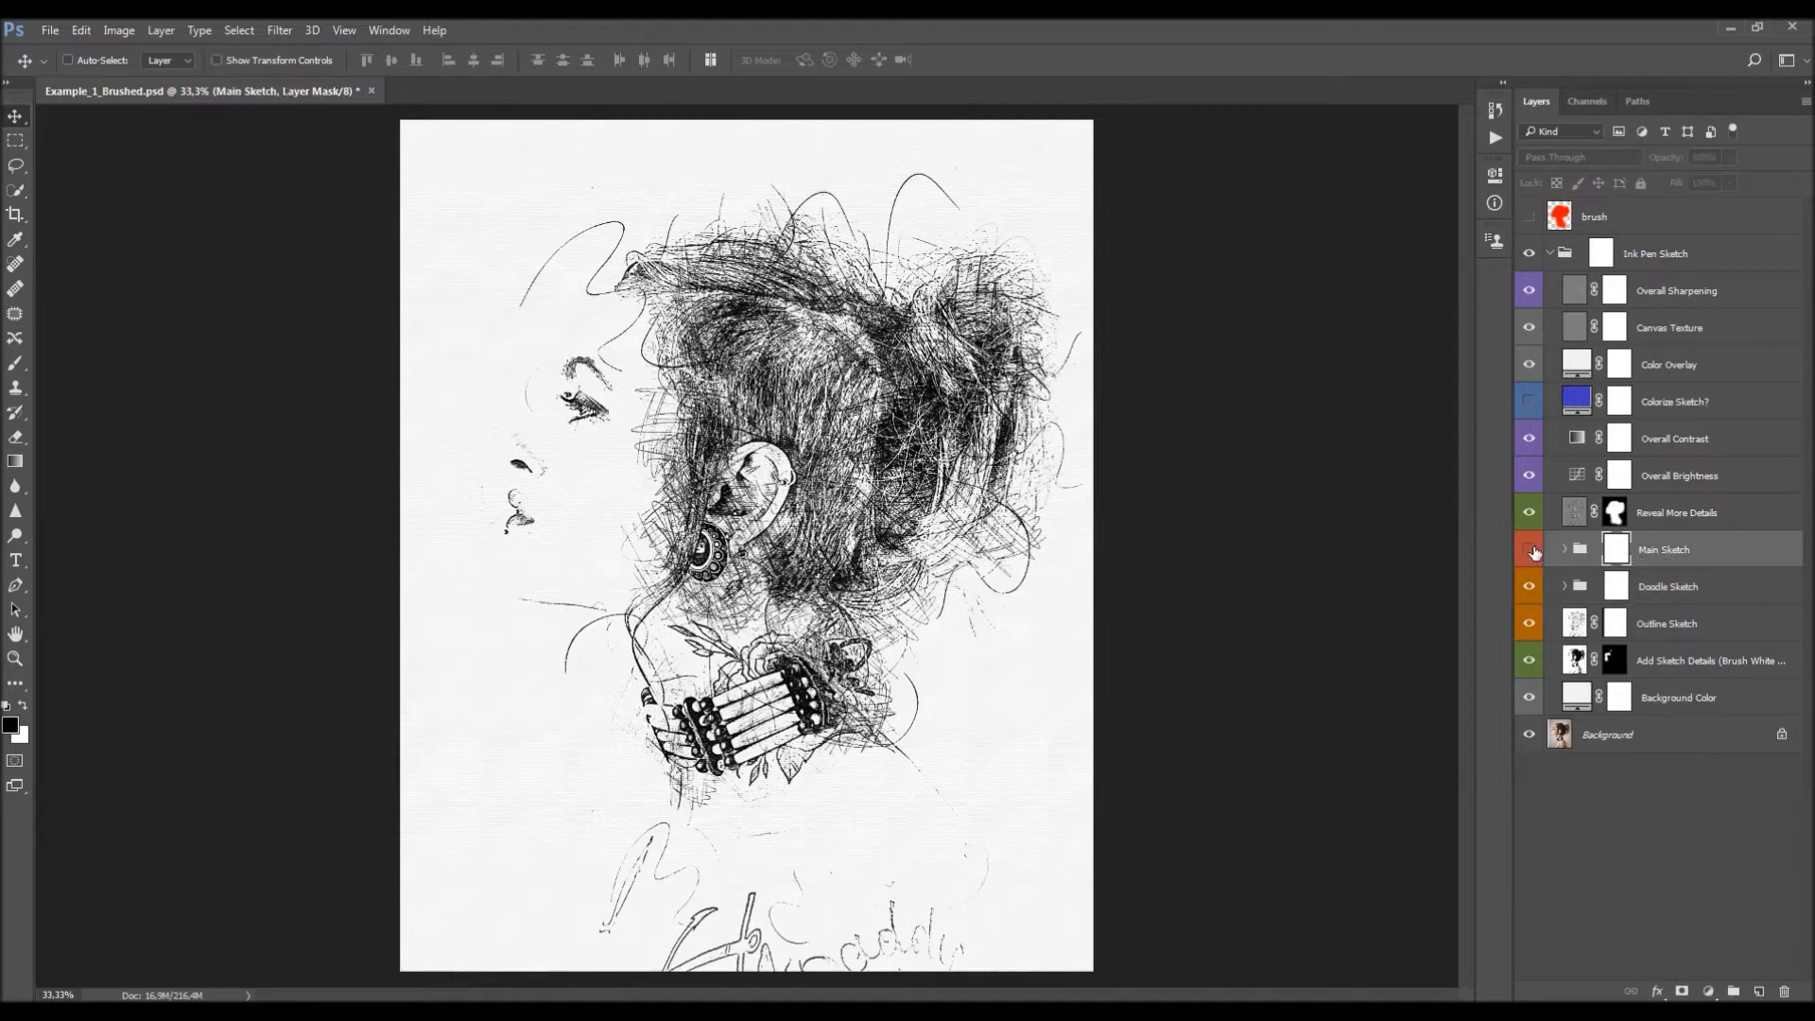
{"action": "left_click", "coordinate": [1531, 551]}
{"action": "left_click", "coordinate": [1532, 550]}
{"action": "left_click", "coordinate": [1531, 551]}
{"action": "left_click", "coordinate": [1564, 552]}
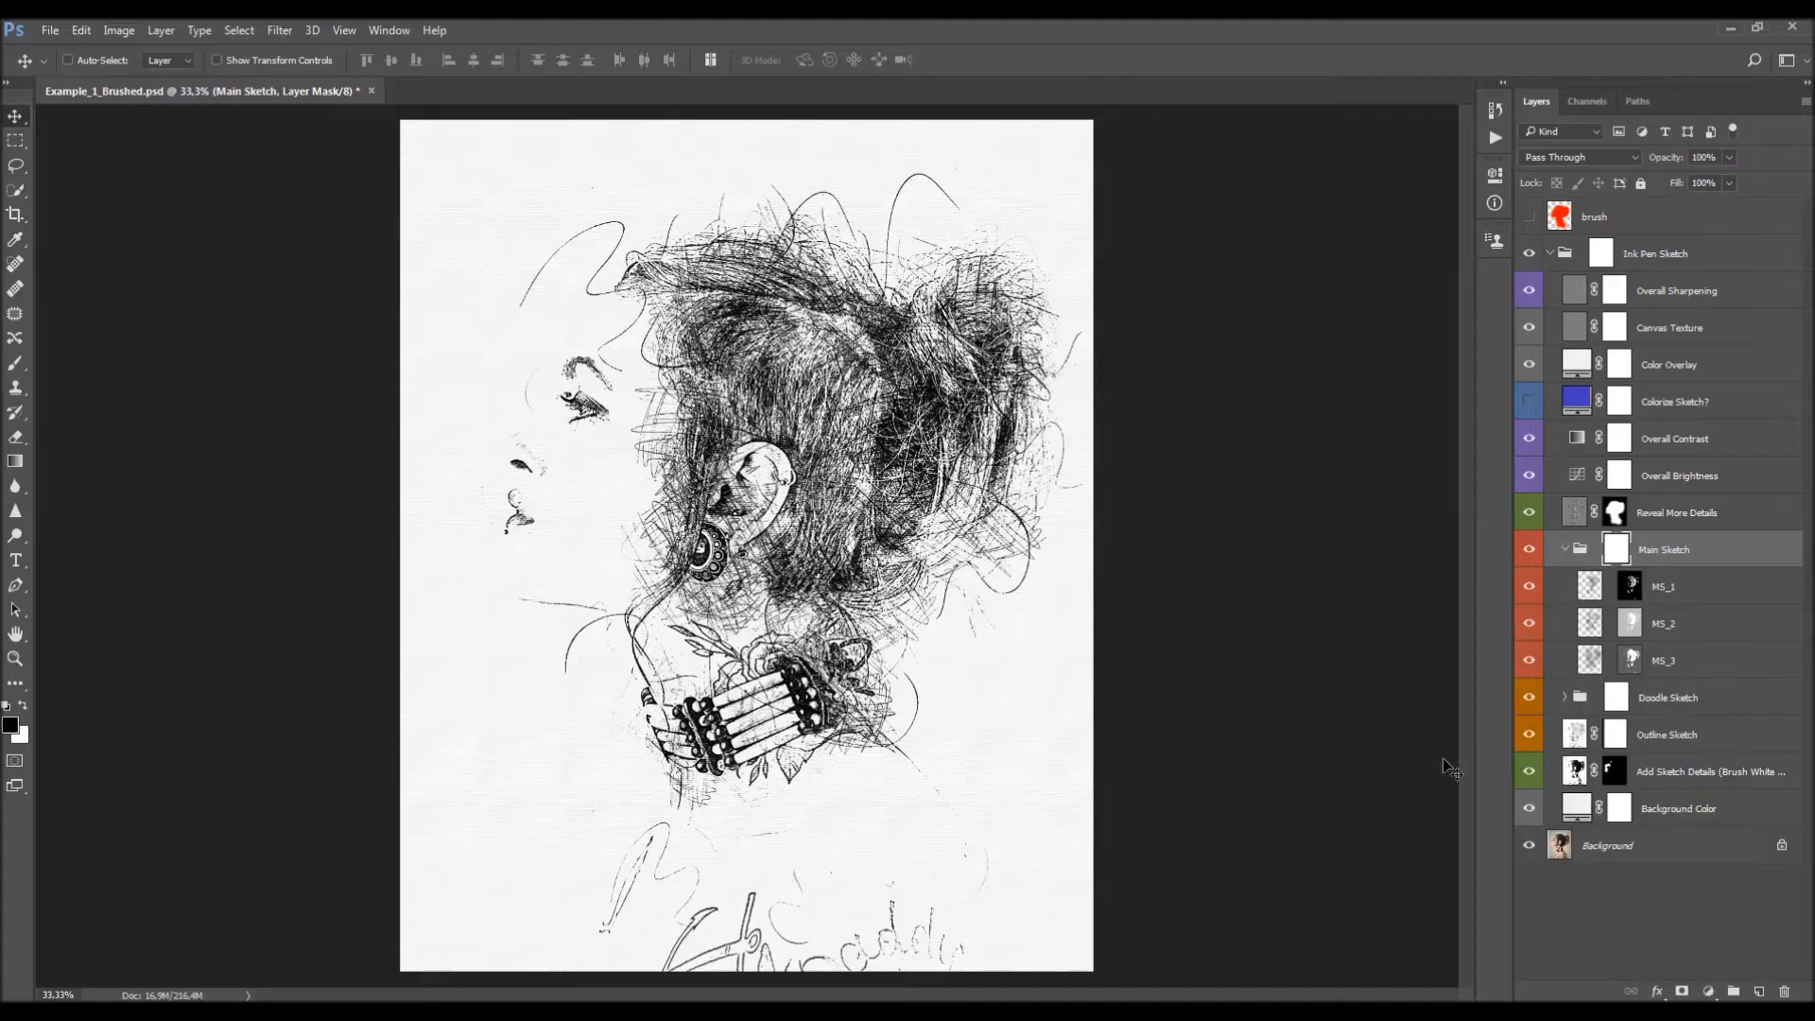
{"action": "left_click", "coordinate": [1532, 588]}
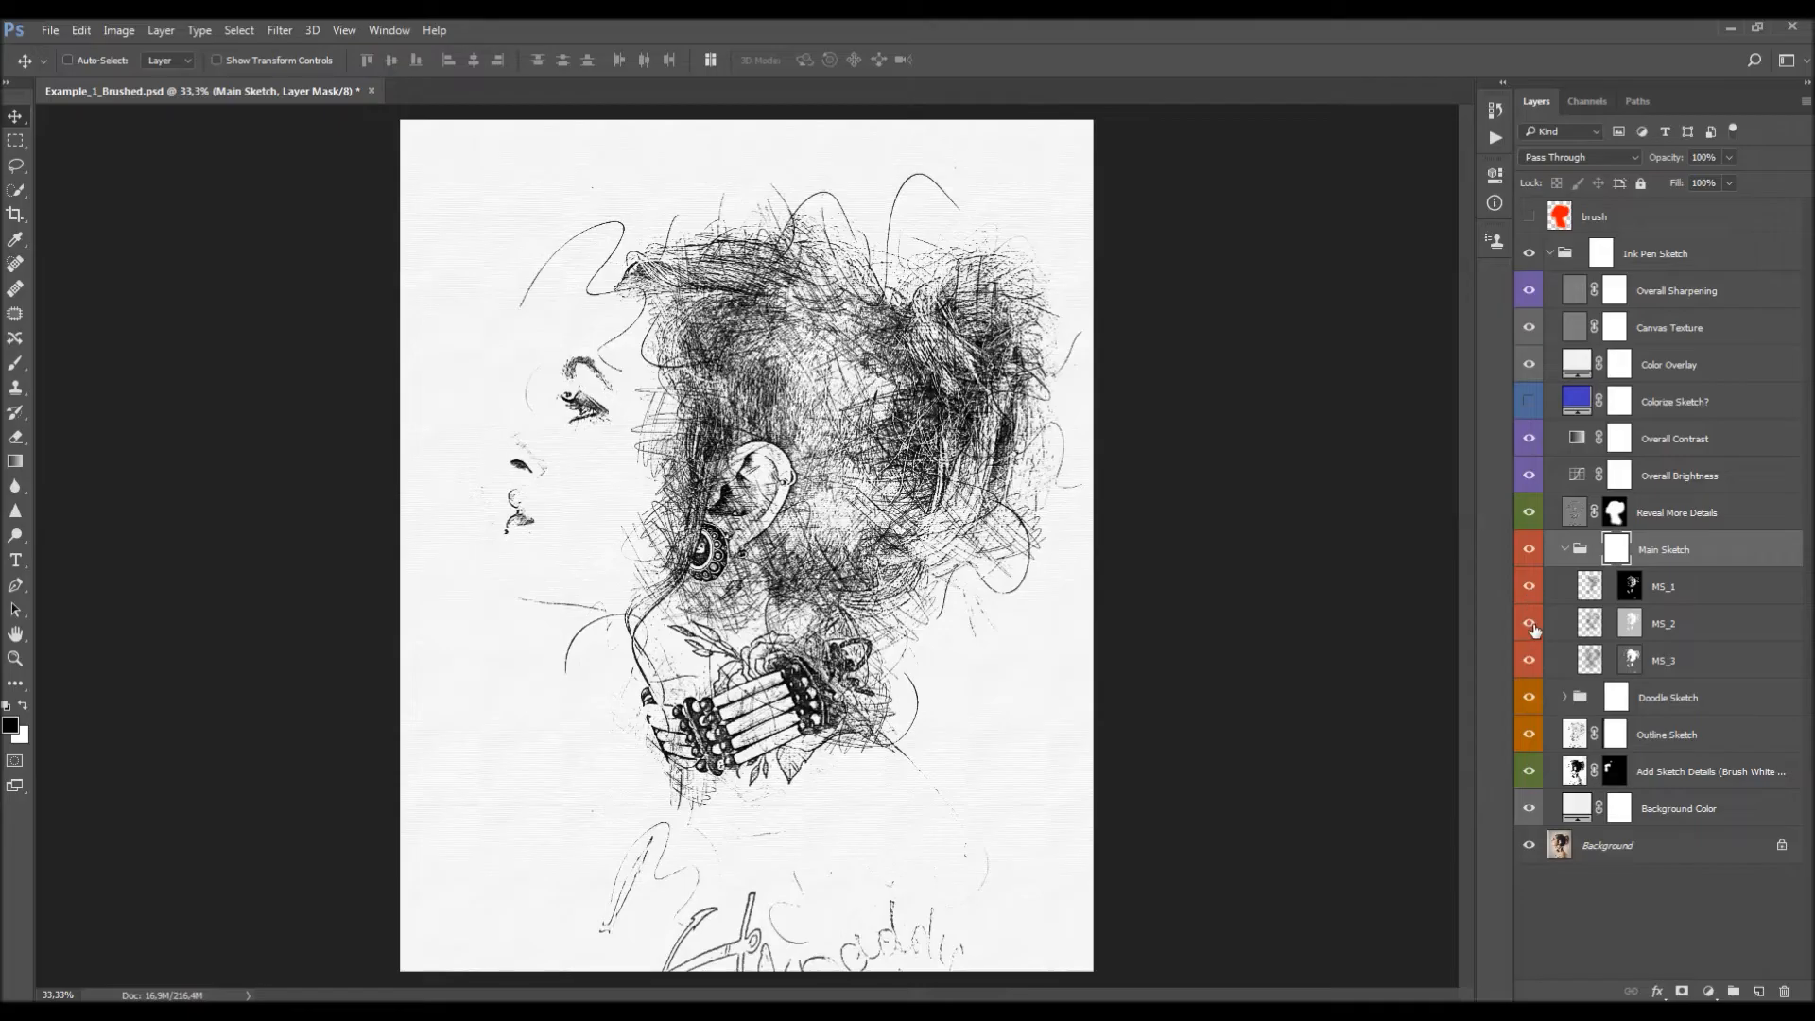
{"action": "left_click", "coordinate": [1532, 624]}
{"action": "left_click", "coordinate": [1532, 666]}
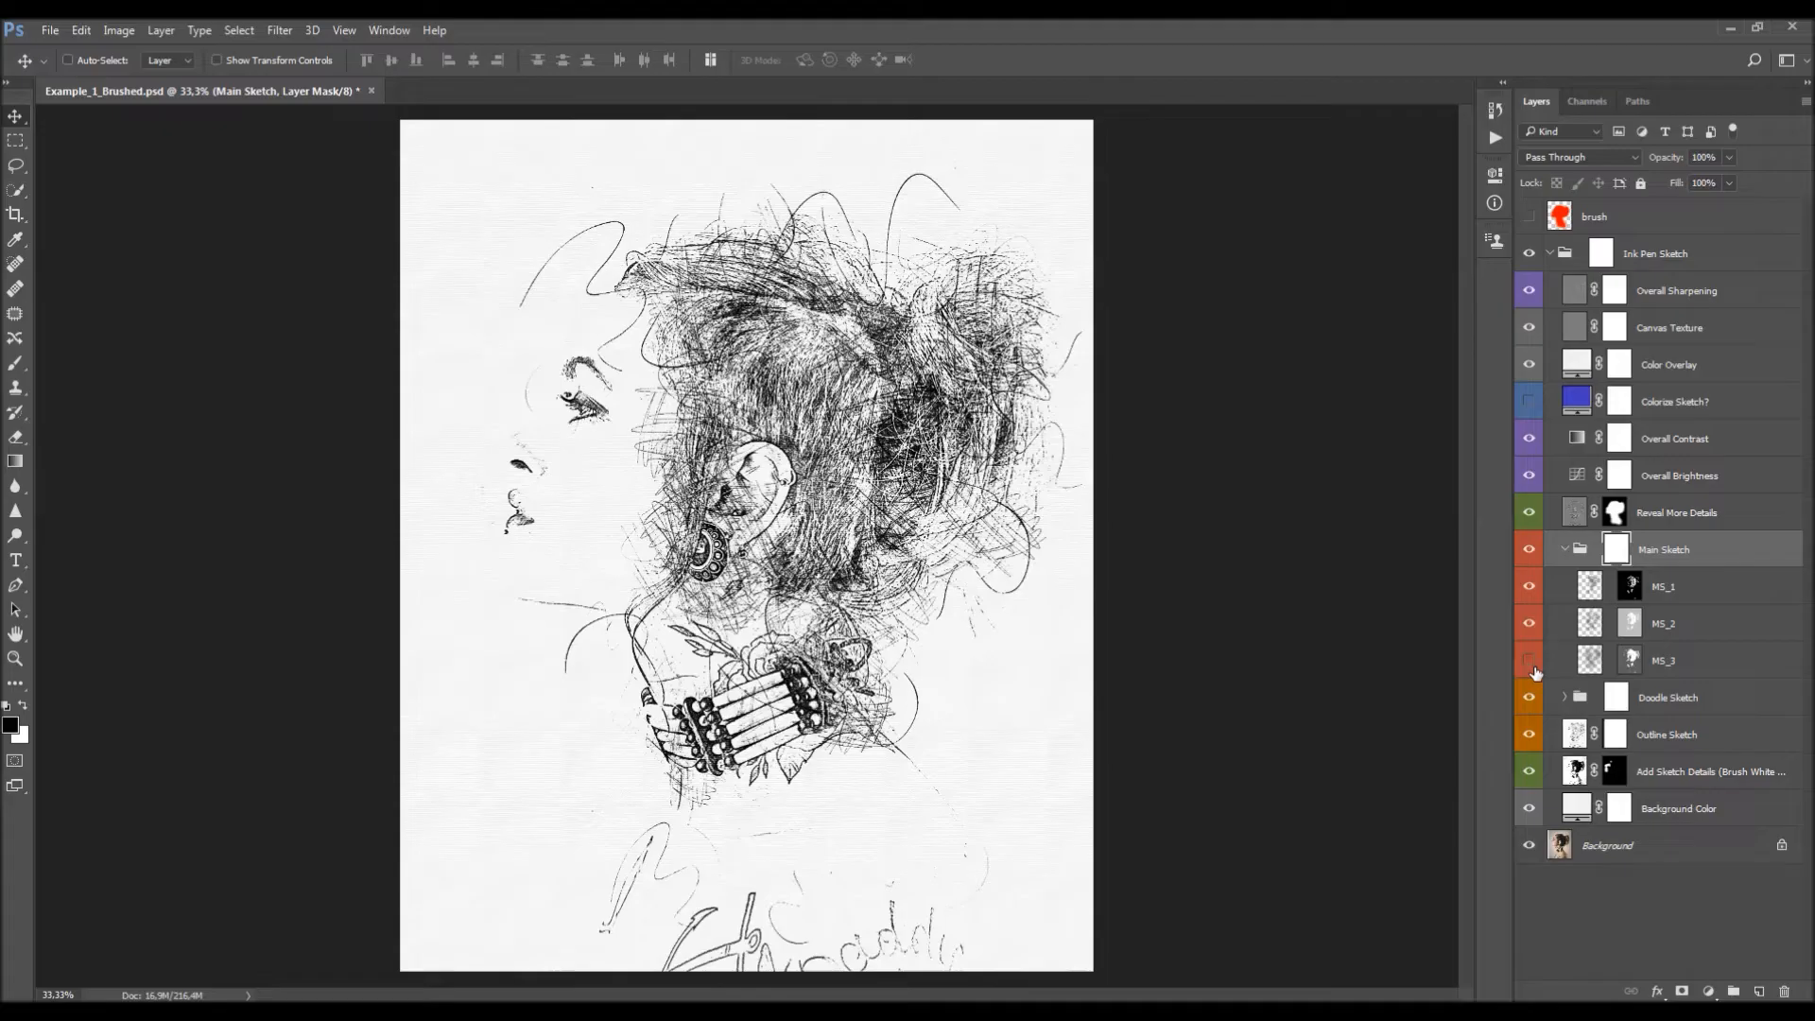
Set the layer opacity to 92% for MS_1, 100% for MS_2 and 56% for MS_3.
{"action": "left_click", "coordinate": [1685, 596]}
{"action": "left_click", "coordinate": [1682, 627]}
{"action": "left_click", "coordinate": [1691, 660]}
{"action": "left_click", "coordinate": [1693, 633]}
{"action": "left_click", "coordinate": [1698, 600]}
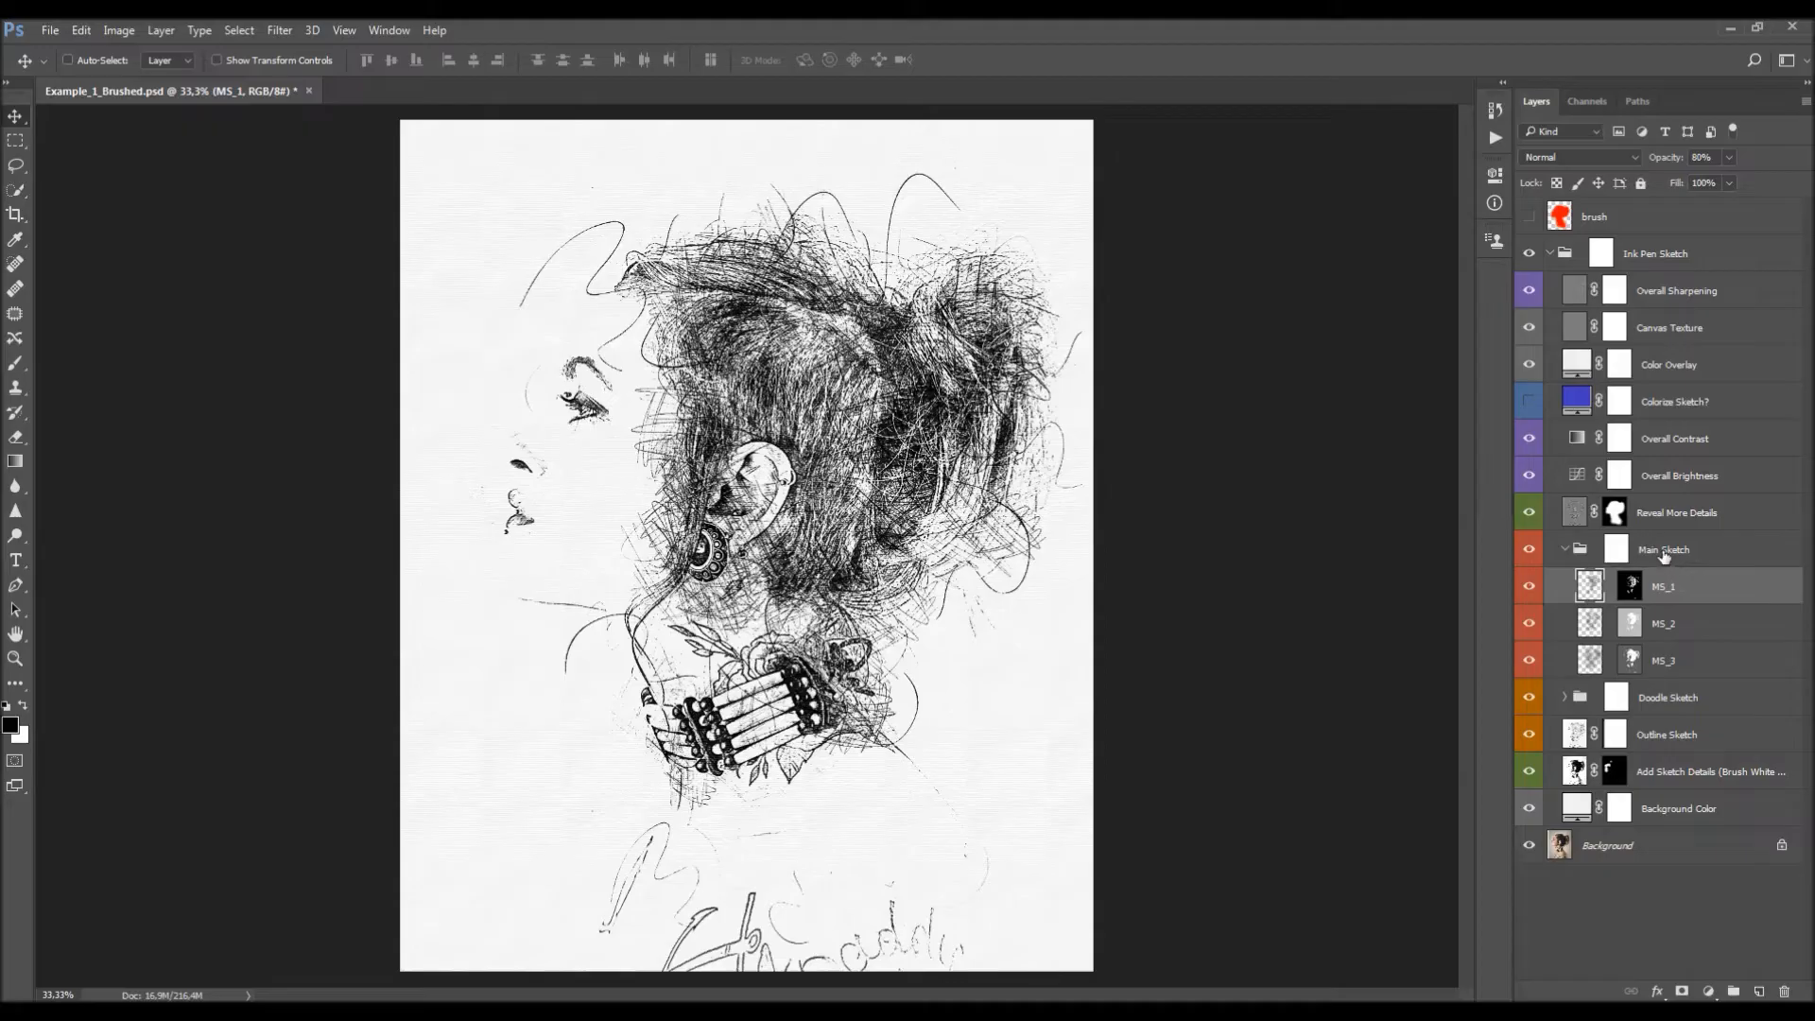
{"action": "mouse_move", "coordinate": [1667, 159]}
{"action": "left_mouse_down"}
{"action": "mouse_move", "coordinate": [1000, 227]}
{"action": "mouse_move", "coordinate": [1702, 240]}
{"action": "mouse_move", "coordinate": [1236, 264]}
{"action": "mouse_move", "coordinate": [1612, 284]}
{"action": "left_mouse_up"}
{"action": "left_click", "coordinate": [1692, 630]}
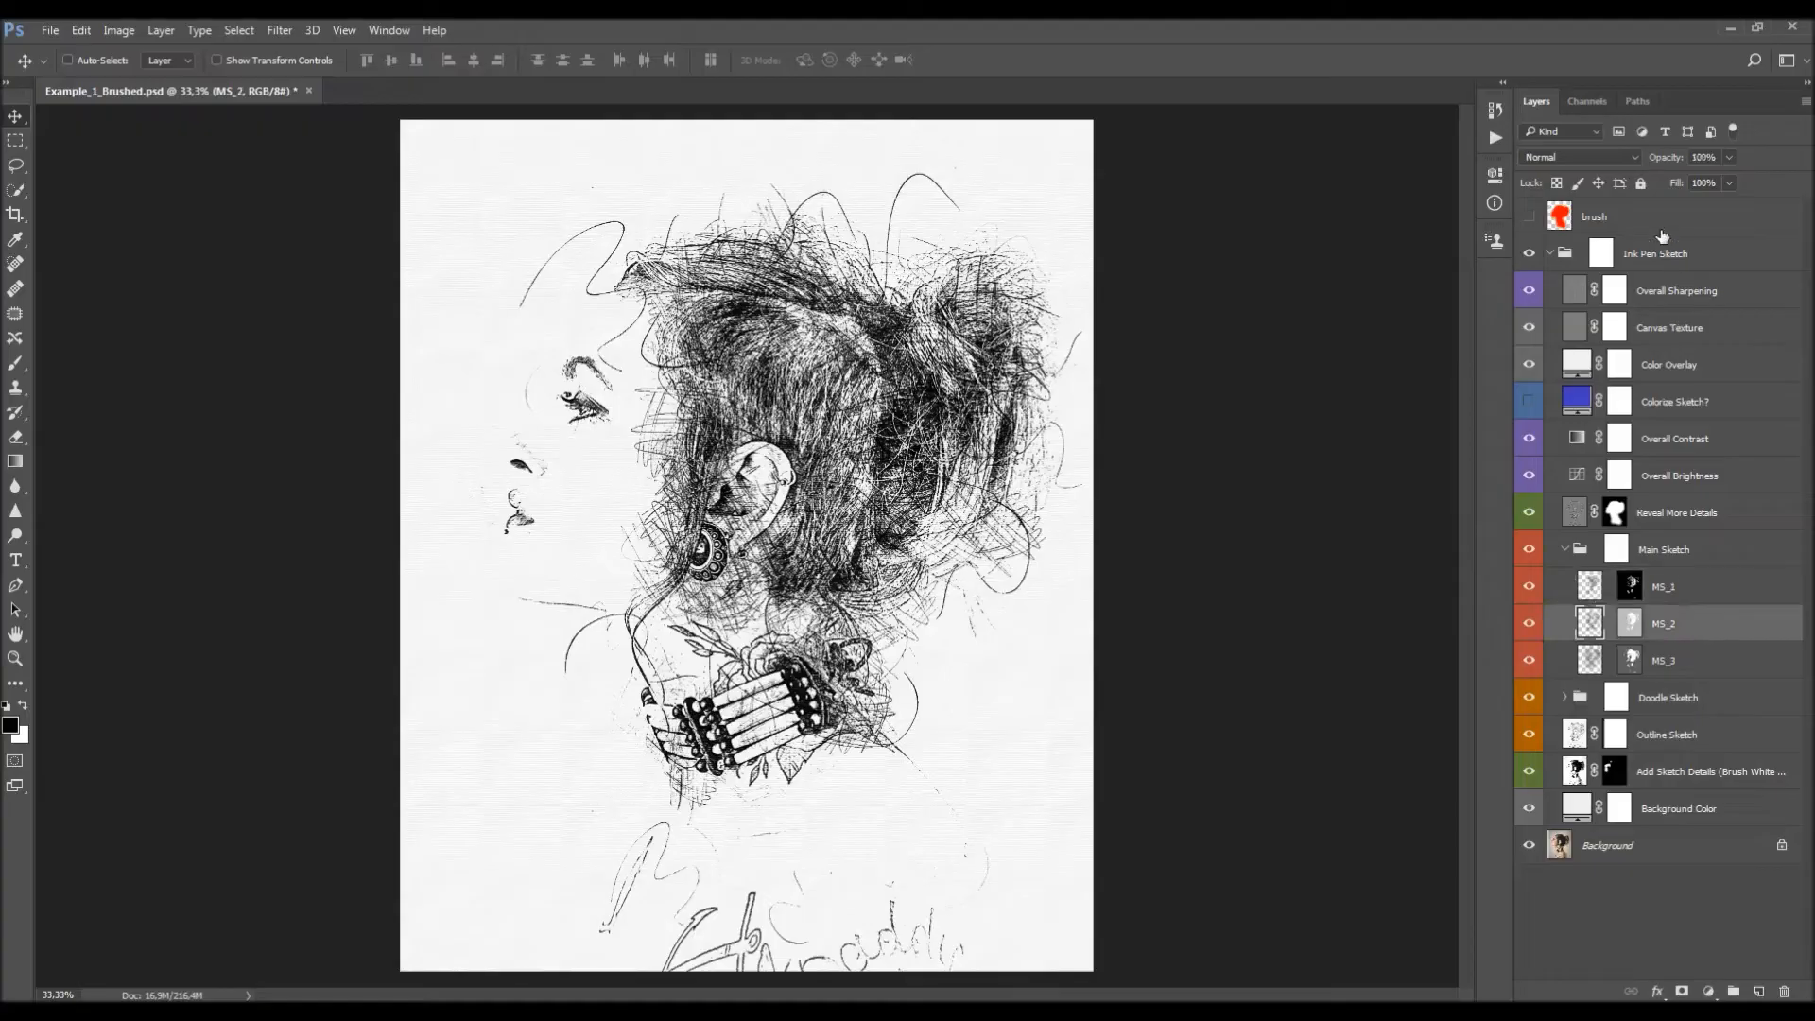
{"action": "mouse_move", "coordinate": [1658, 165]}
{"action": "left_mouse_down"}
{"action": "mouse_move", "coordinate": [863, 240]}
{"action": "mouse_move", "coordinate": [1809, 280]}
{"action": "mouse_move", "coordinate": [1425, 291]}
{"action": "mouse_move", "coordinate": [1130, 331]}
{"action": "mouse_move", "coordinate": [1810, 335]}
{"action": "left_mouse_up"}
{"action": "left_click", "coordinate": [1699, 658]}
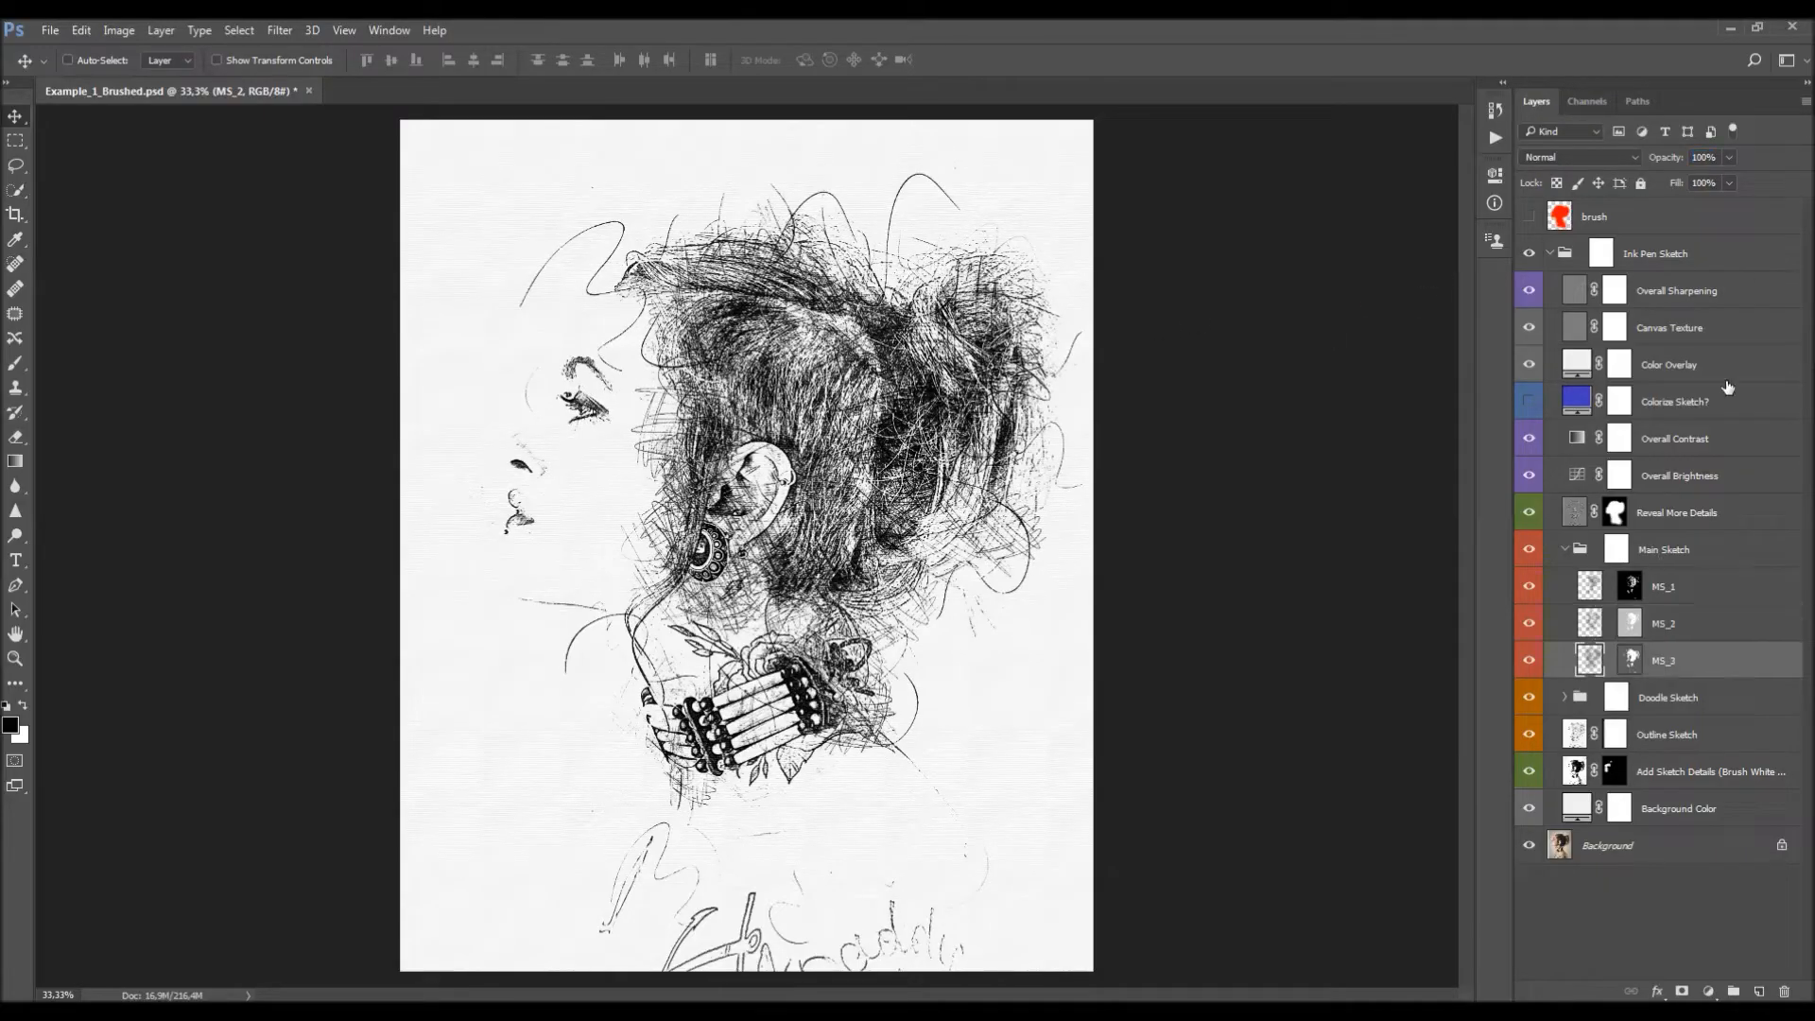
{"action": "mouse_move", "coordinate": [1673, 159]}
{"action": "left_mouse_down"}
{"action": "mouse_move", "coordinate": [863, 247]}
{"action": "mouse_move", "coordinate": [1306, 262]}
{"action": "mouse_move", "coordinate": [1567, 239]}
{"action": "mouse_move", "coordinate": [1229, 263]}
{"action": "mouse_move", "coordinate": [1284, 265]}
{"action": "left_mouse_up"}
Examine the MS_1 layer mask by itself and the effect of MS_1 with MS_2 and MS_3 hidden, and restore their visibility.
{"action": "left_click", "coordinate": [1632, 588]}
{"action": "left_click", "coordinate": [1631, 624]}
{"action": "left_click", "coordinate": [1630, 659]}
{"action": "left_click", "coordinate": [1632, 590], "text": "alt"}
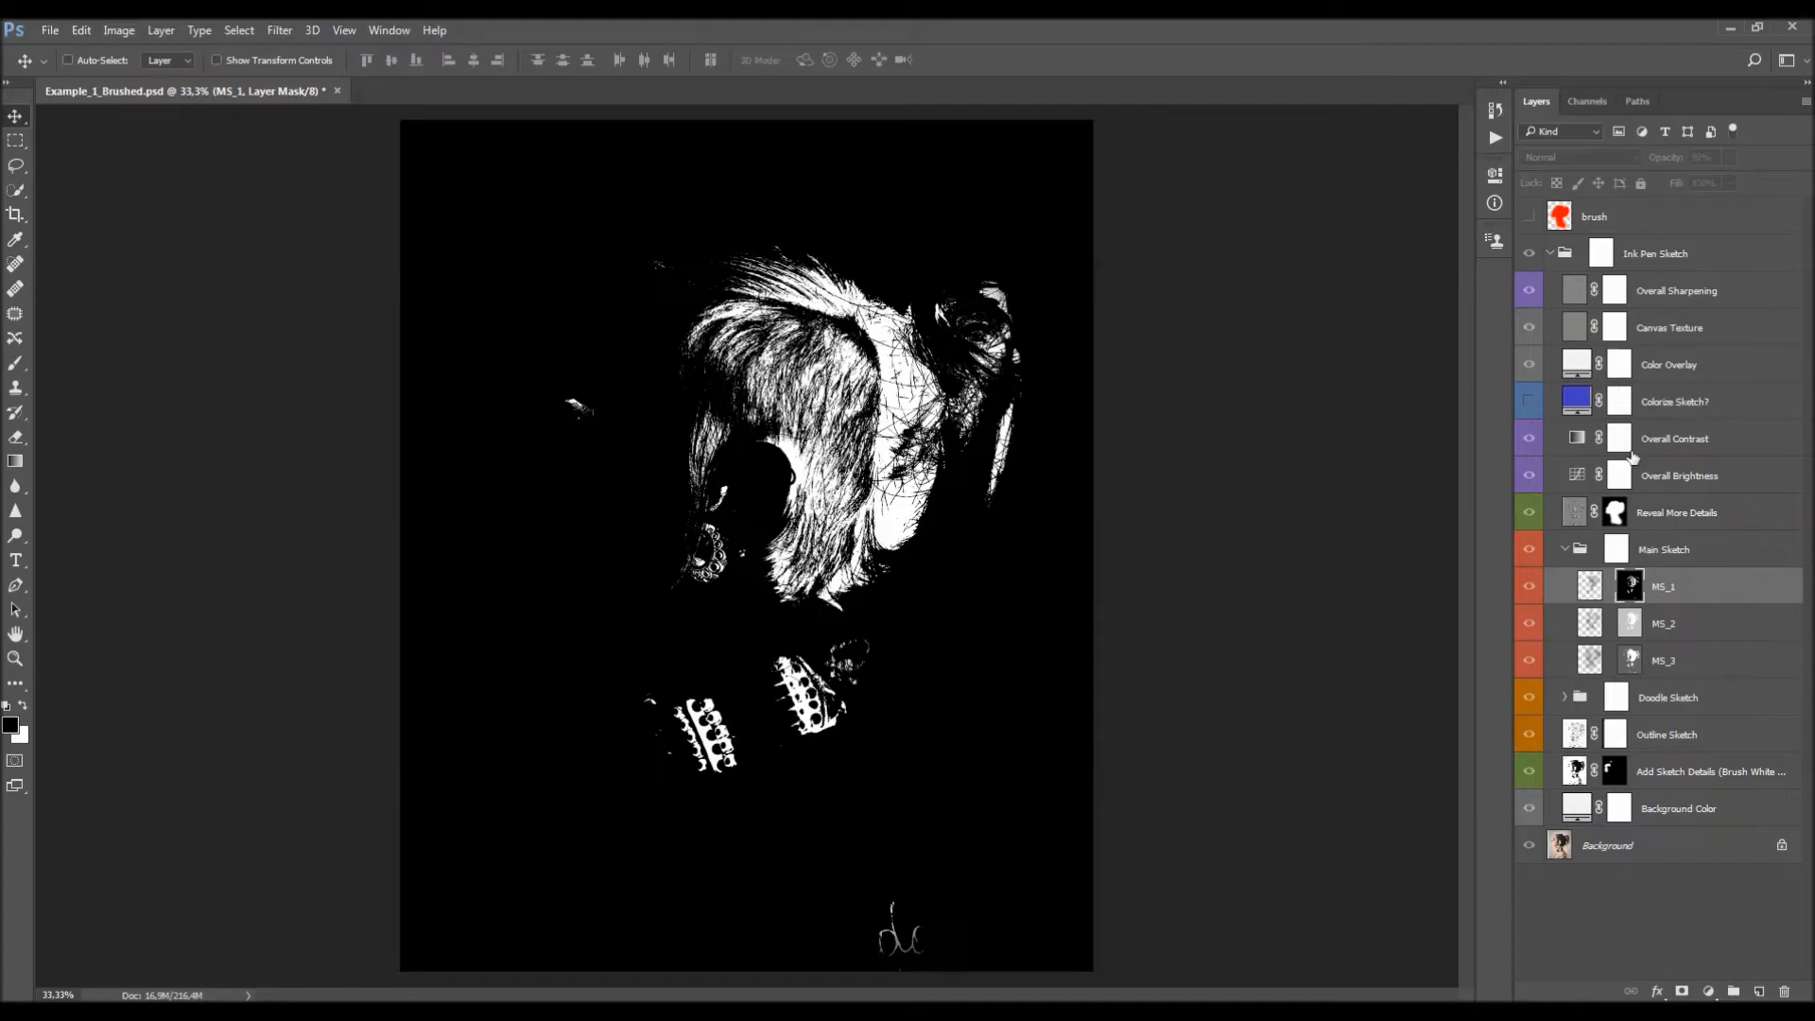
{"action": "left_click", "coordinate": [1639, 594], "text": "alt"}
{"action": "left_click_drag", "start_coordinate": [1529, 624], "coordinate": [1528, 658]}
{"action": "left_click", "coordinate": [1528, 596]}
{"action": "left_click", "coordinate": [1529, 595]}
{"action": "left_click", "coordinate": [1633, 588], "text": "alt"}
{"action": "left_click", "coordinate": [1629, 587], "text": "alt"}
{"action": "left_click_drag", "start_coordinate": [1531, 629], "coordinate": [1528, 660]}
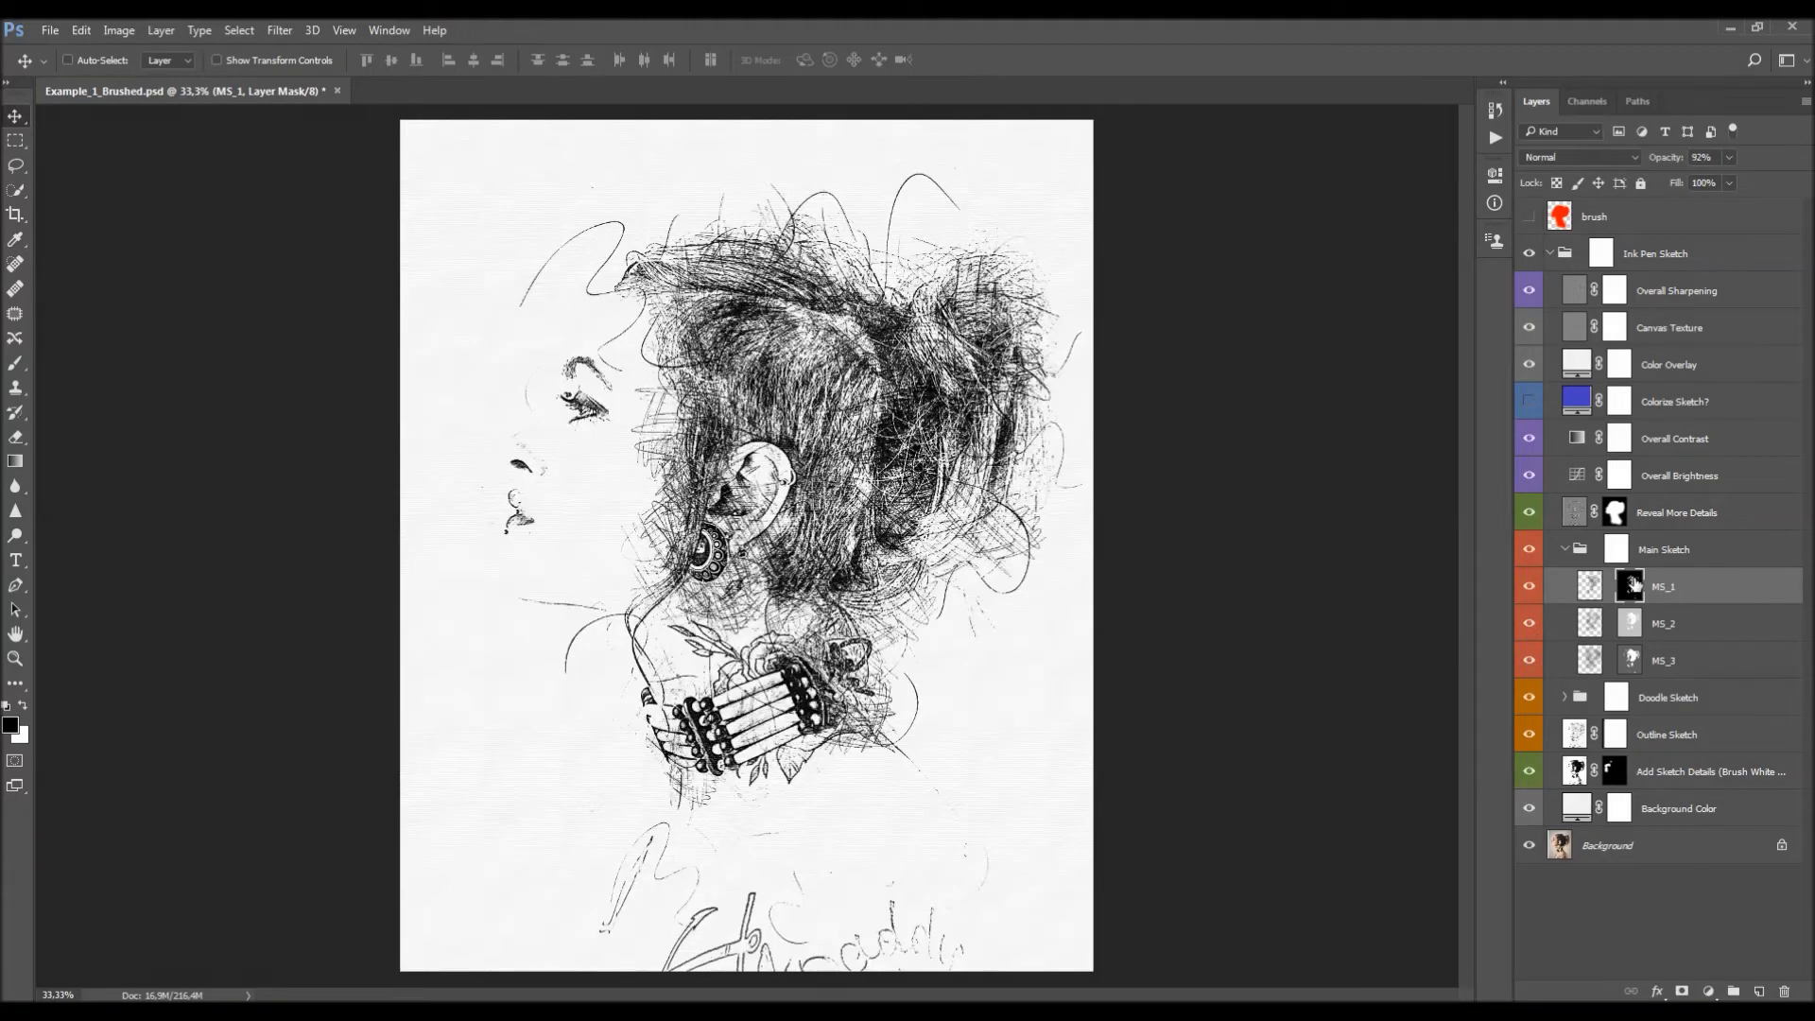
Try lowering the MS_1 mask density to 60% and 0% while viewing the mask, and return it to 100%.
{"action": "left_click", "coordinate": [388, 31]}
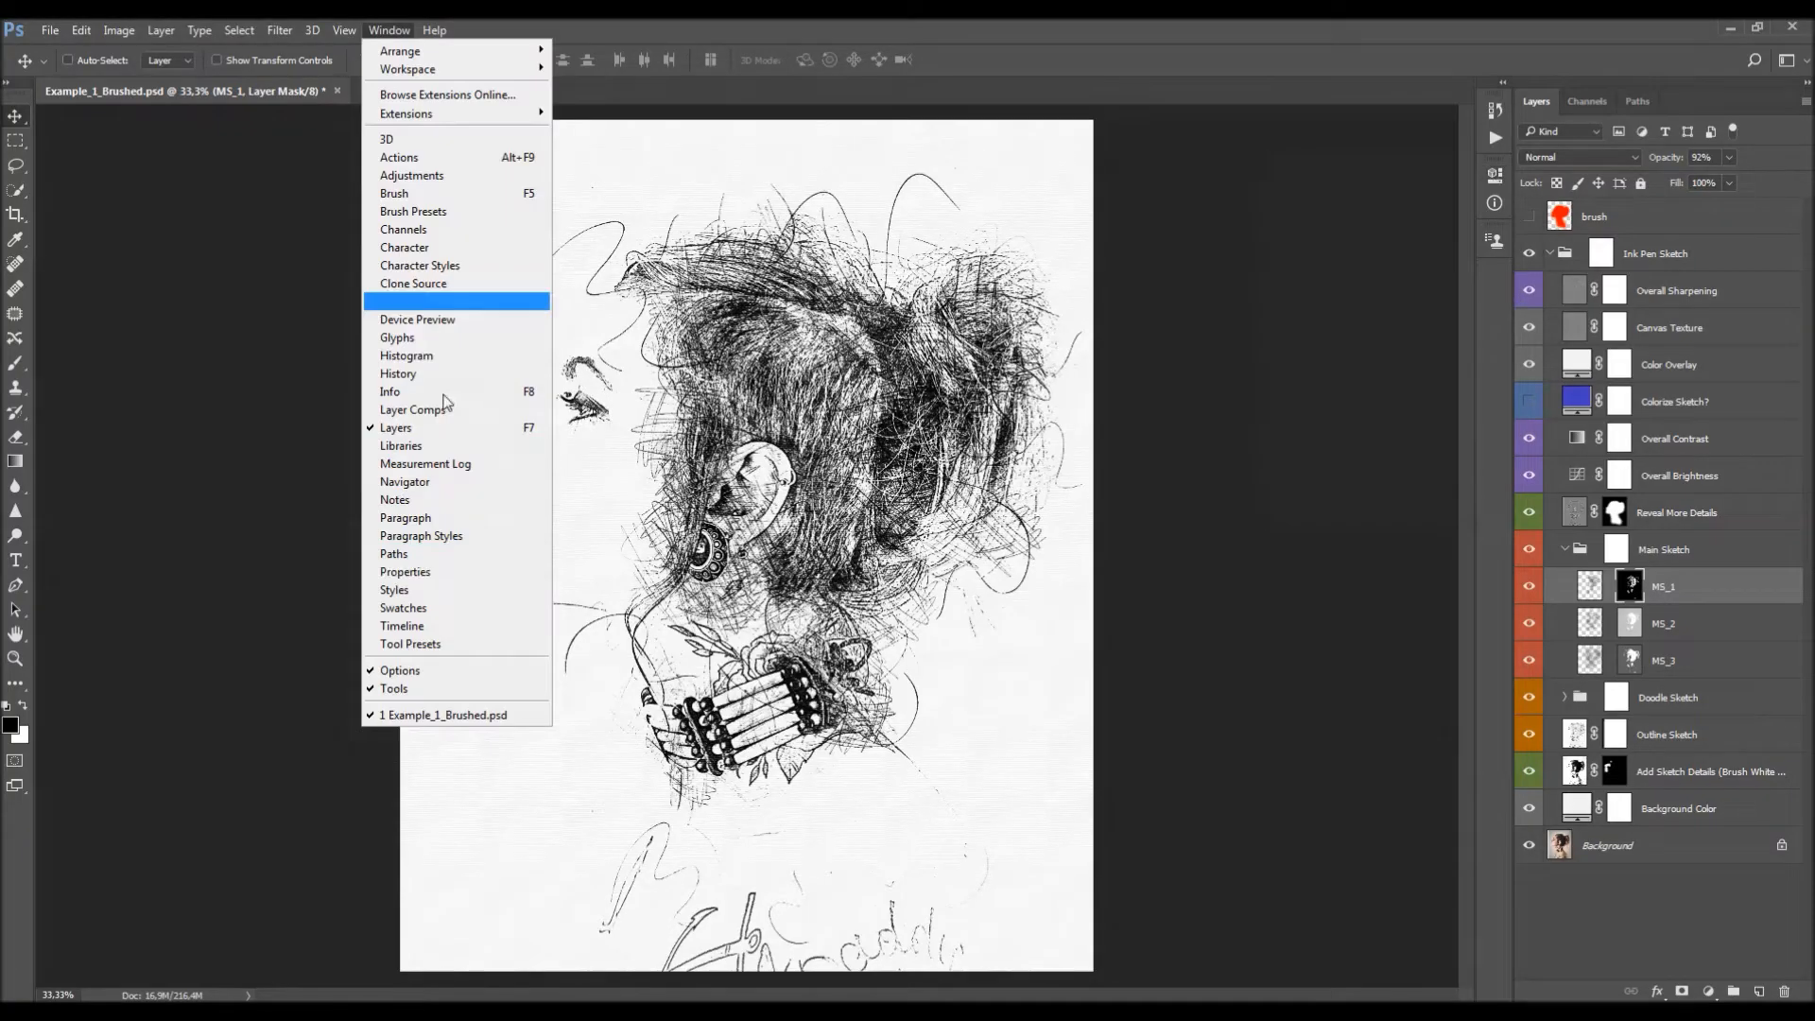
{"action": "left_click", "coordinate": [405, 572]}
{"action": "mouse_move", "coordinate": [1441, 302]}
{"action": "left_mouse_down"}
{"action": "mouse_move", "coordinate": [1348, 302]}
{"action": "mouse_move", "coordinate": [1440, 312]}
{"action": "left_mouse_up"}
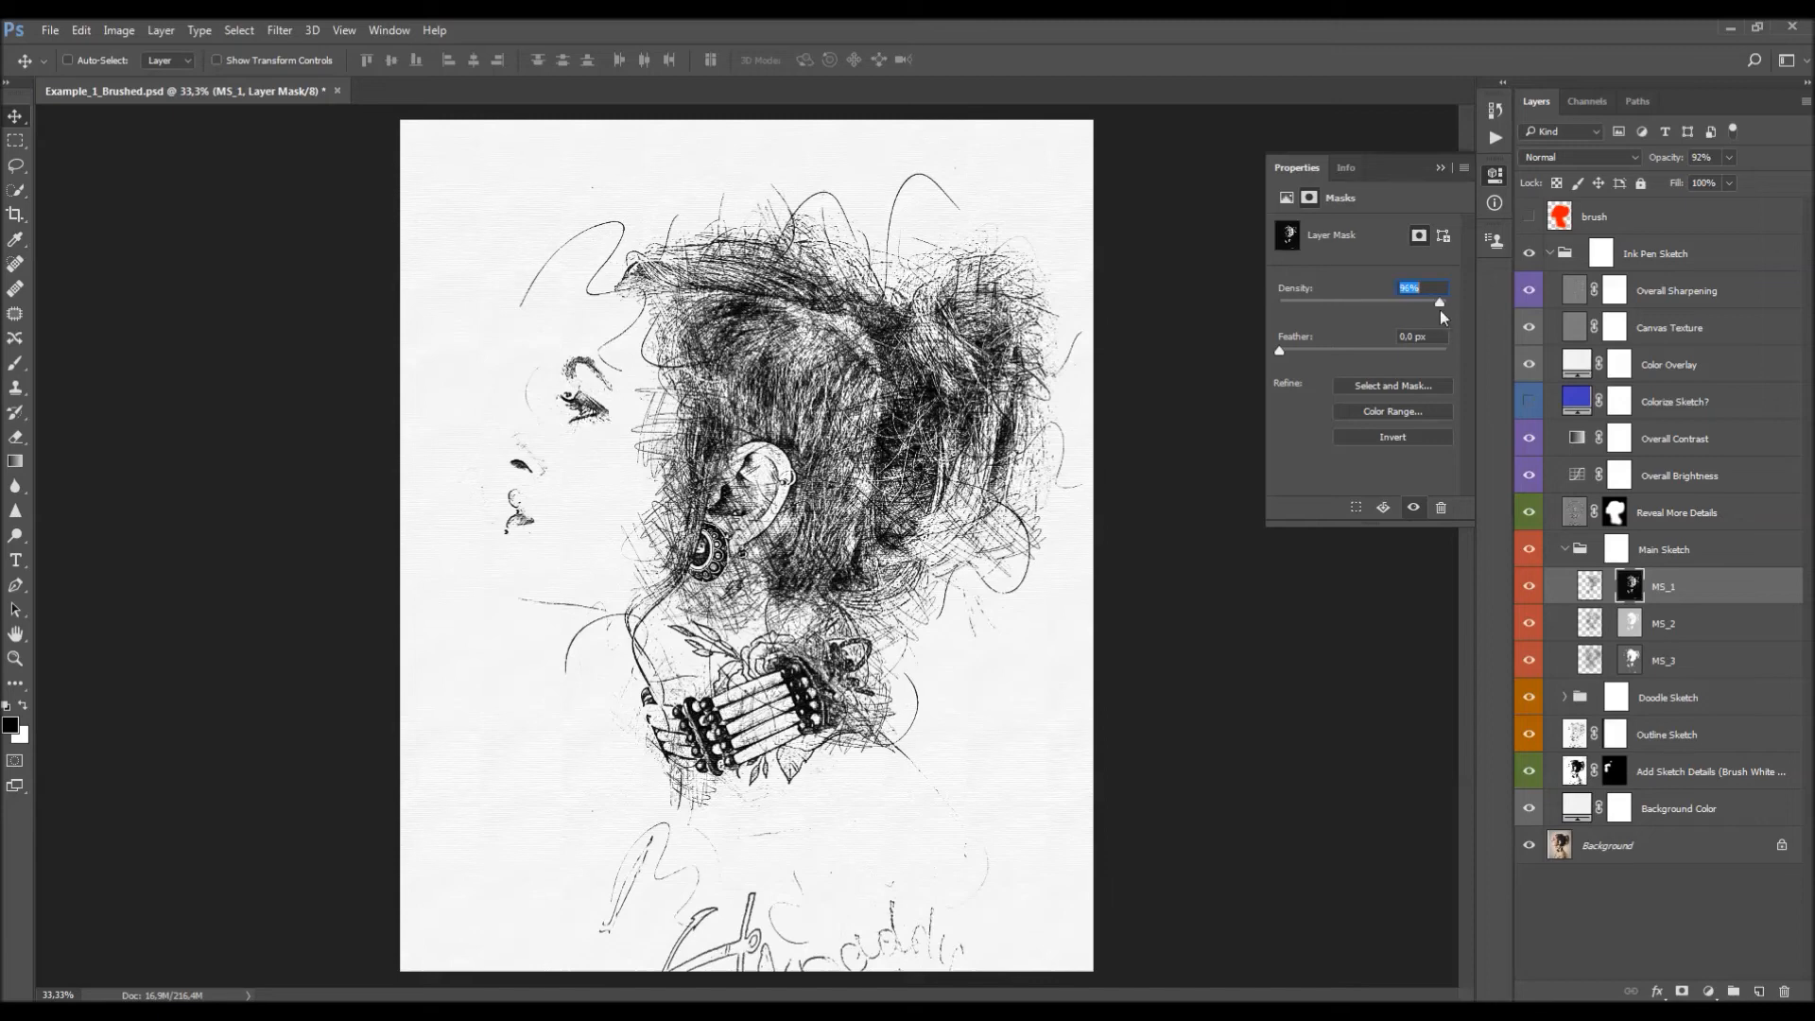
{"action": "key", "text": "Down"}
{"action": "key", "text": "Down"}
{"action": "key", "text": "Down"}
{"action": "key", "text": "Down"}
{"action": "left_click", "coordinate": [1631, 585], "text": "alt"}
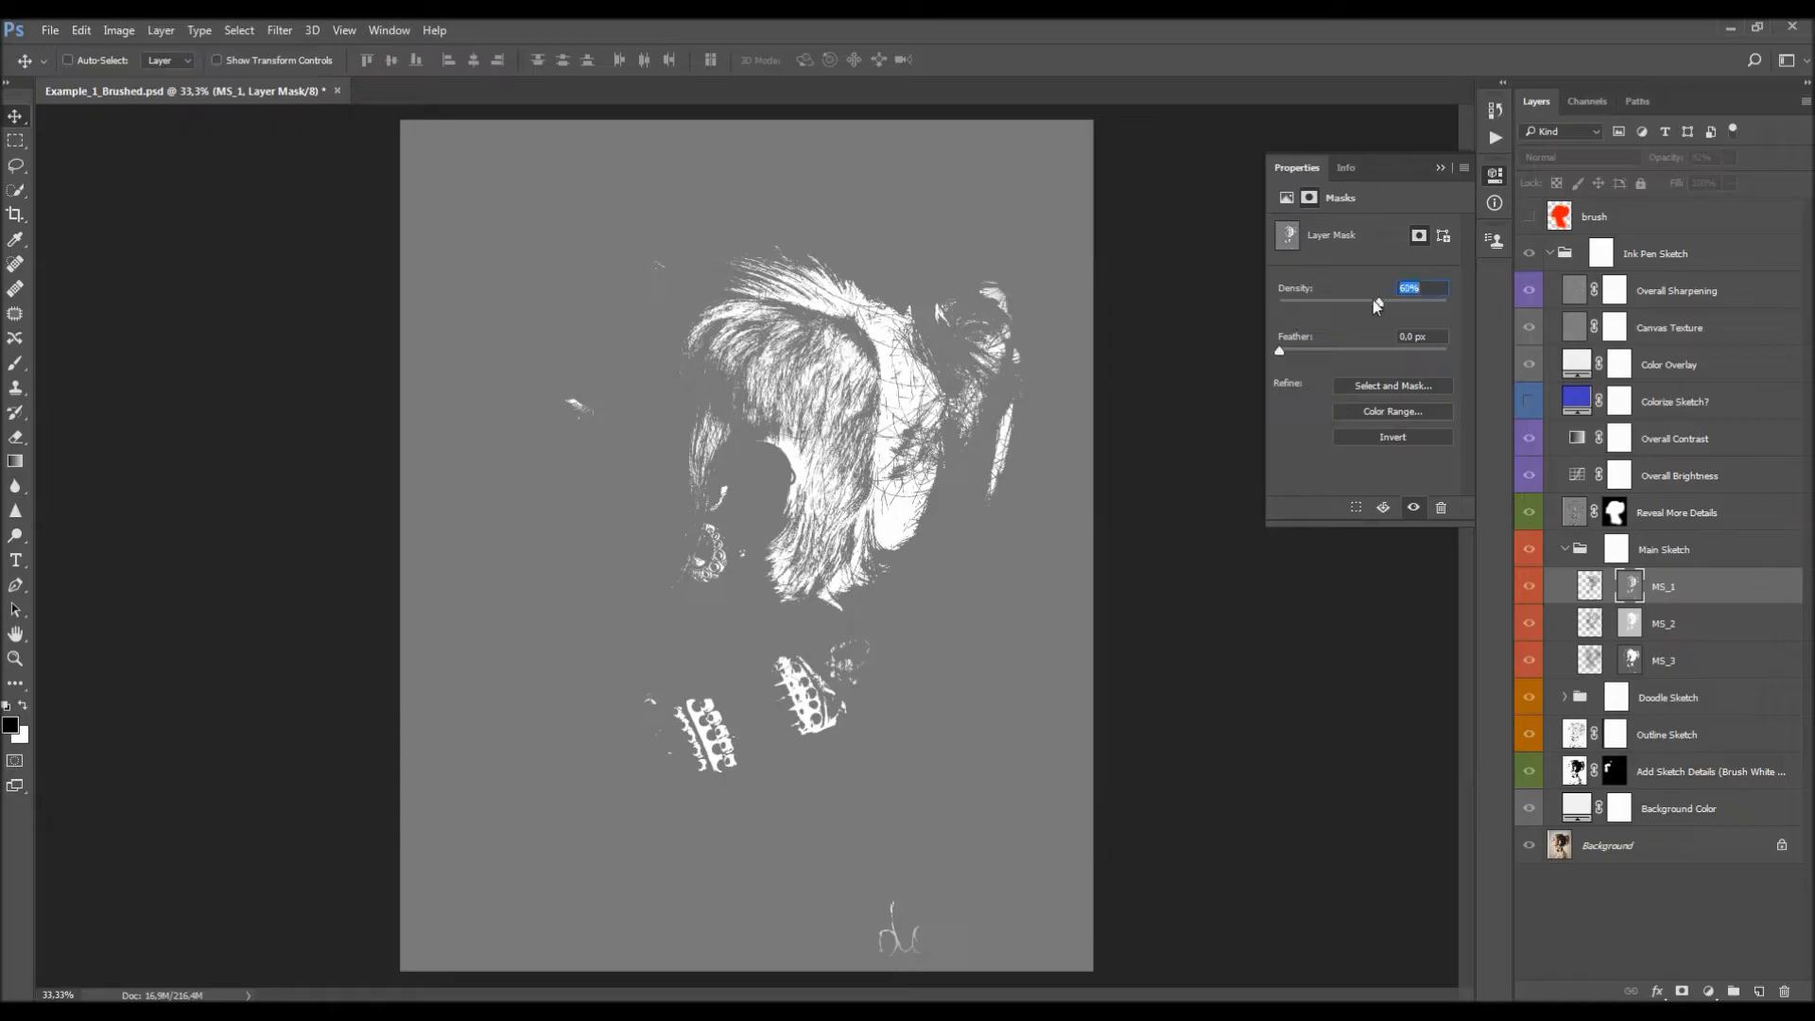
{"action": "left_click_drag", "start_coordinate": [1276, 305], "coordinate": [1269, 306]}
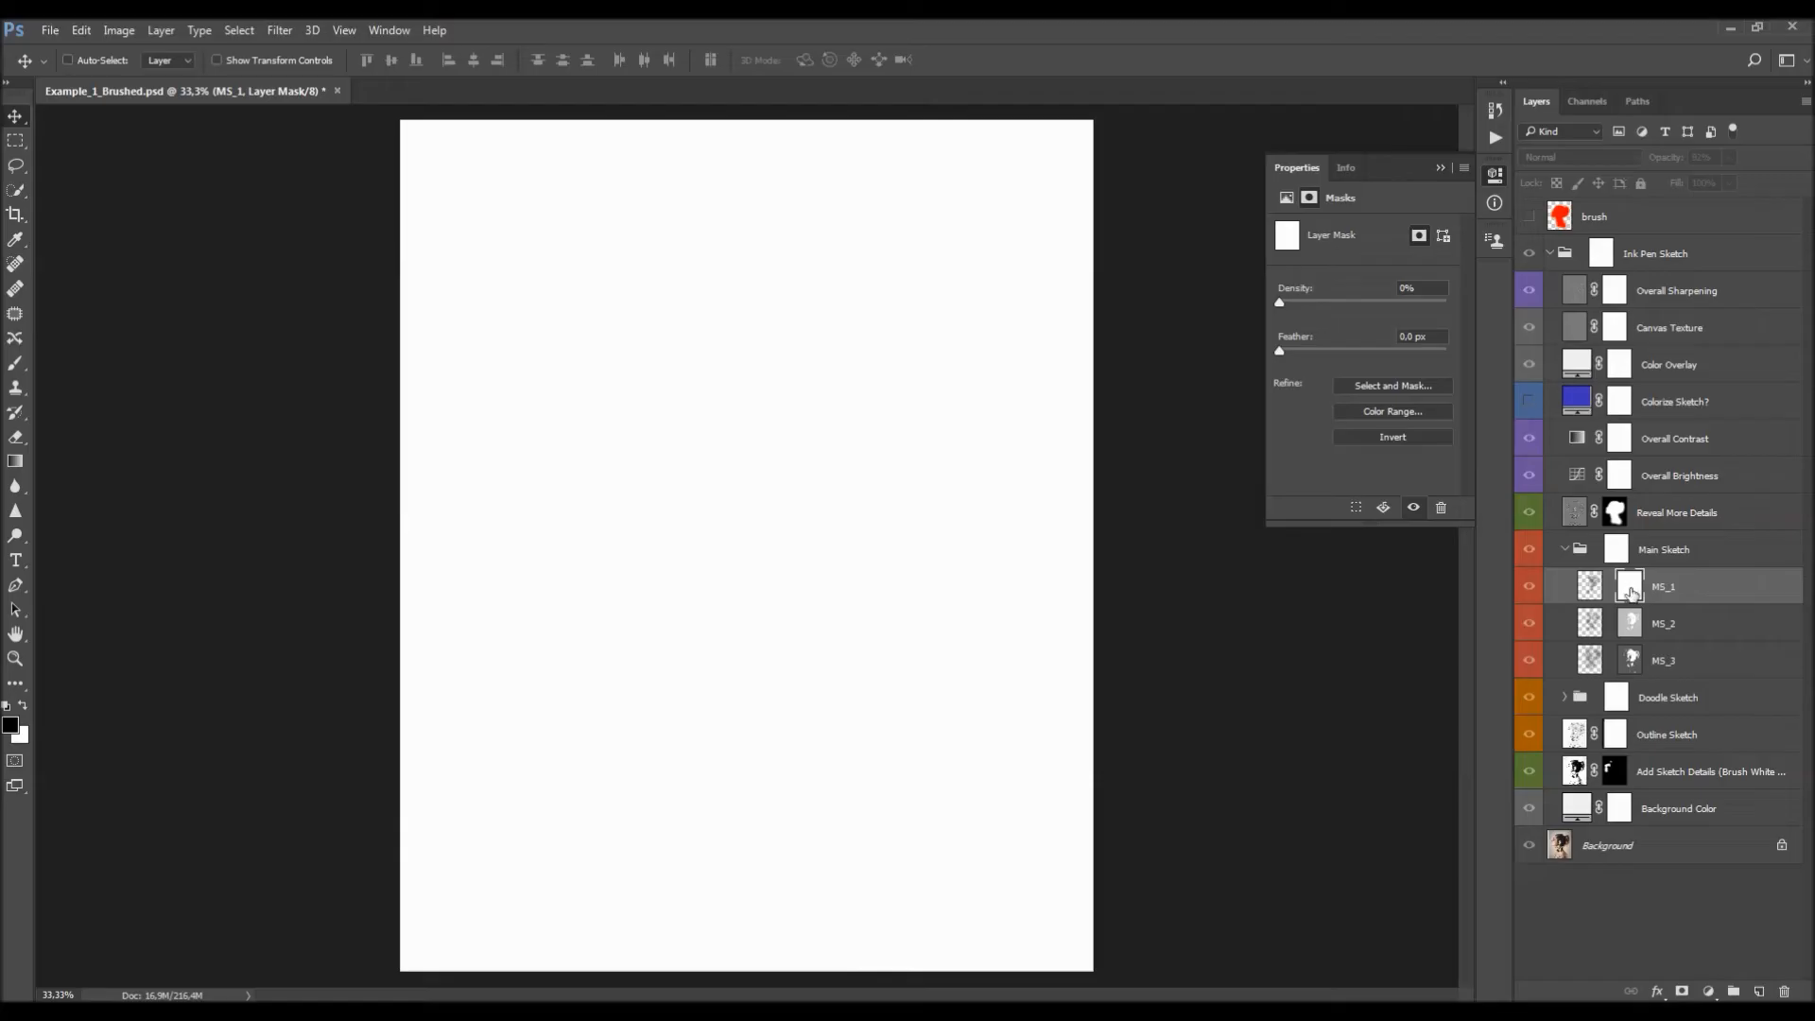
{"action": "left_click_drag", "start_coordinate": [1279, 305], "coordinate": [1387, 302]}
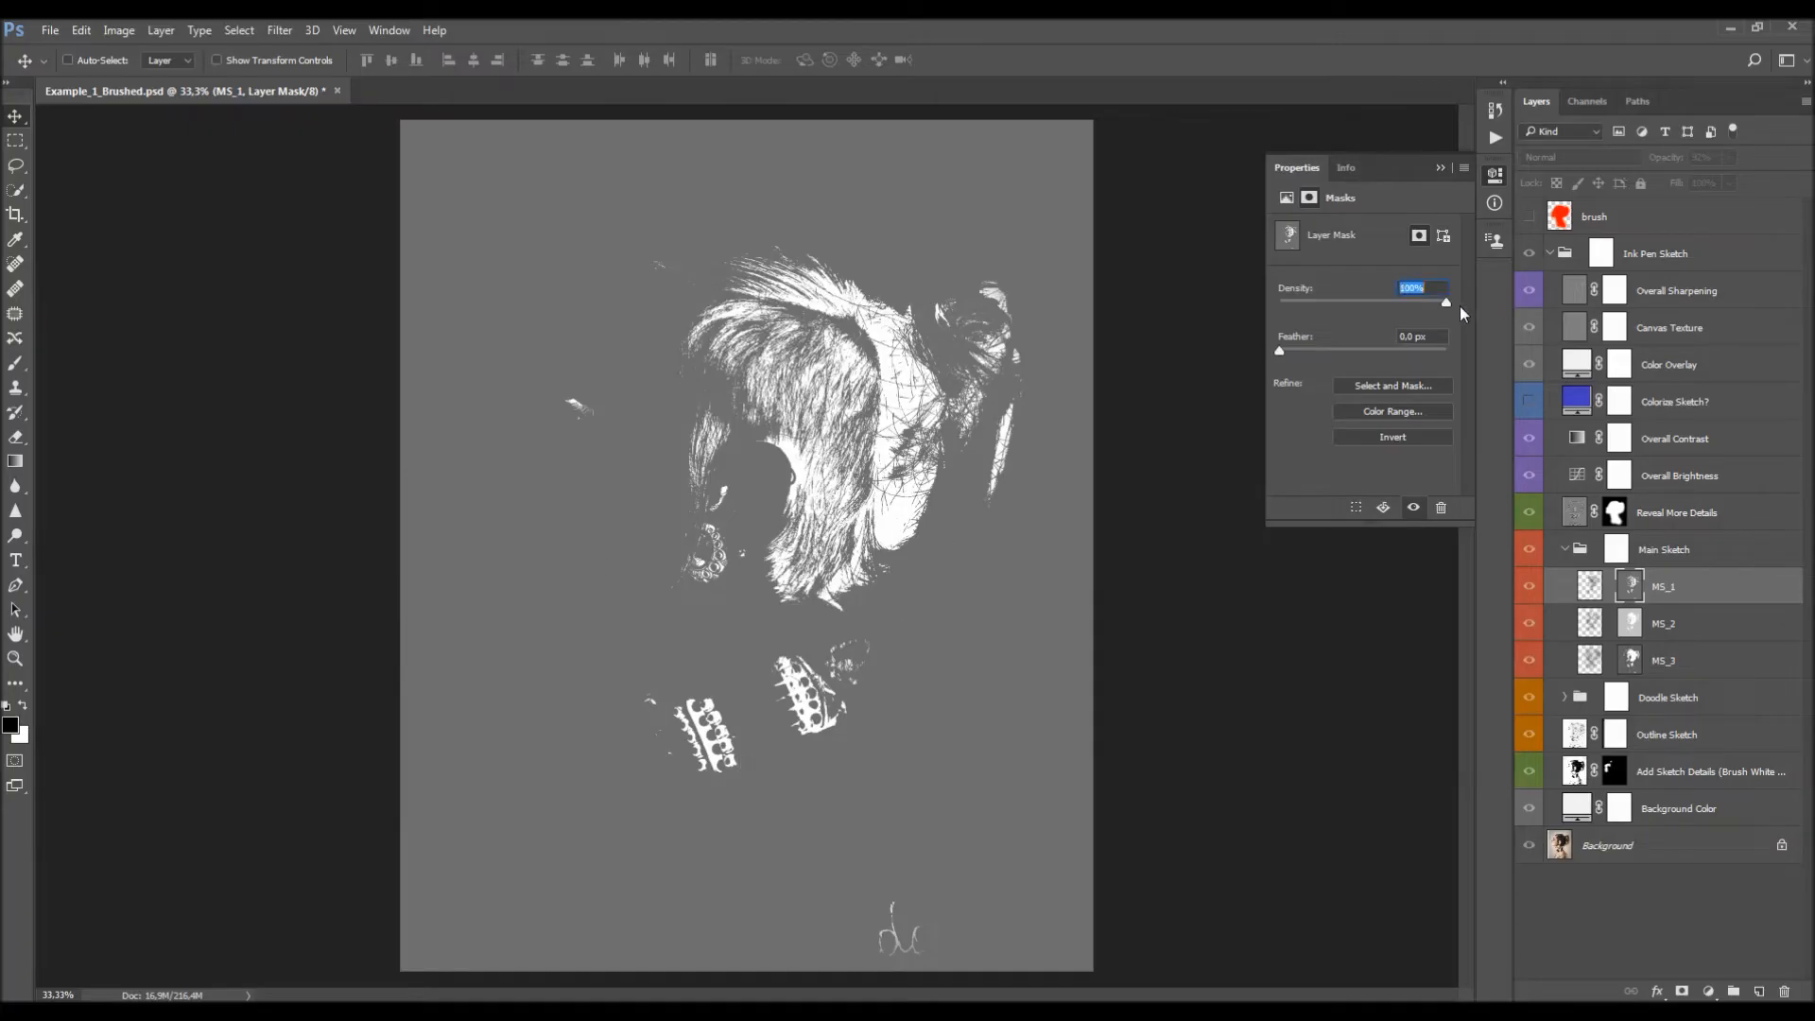
{"action": "left_click_drag", "start_coordinate": [1460, 305], "coordinate": [1461, 304]}
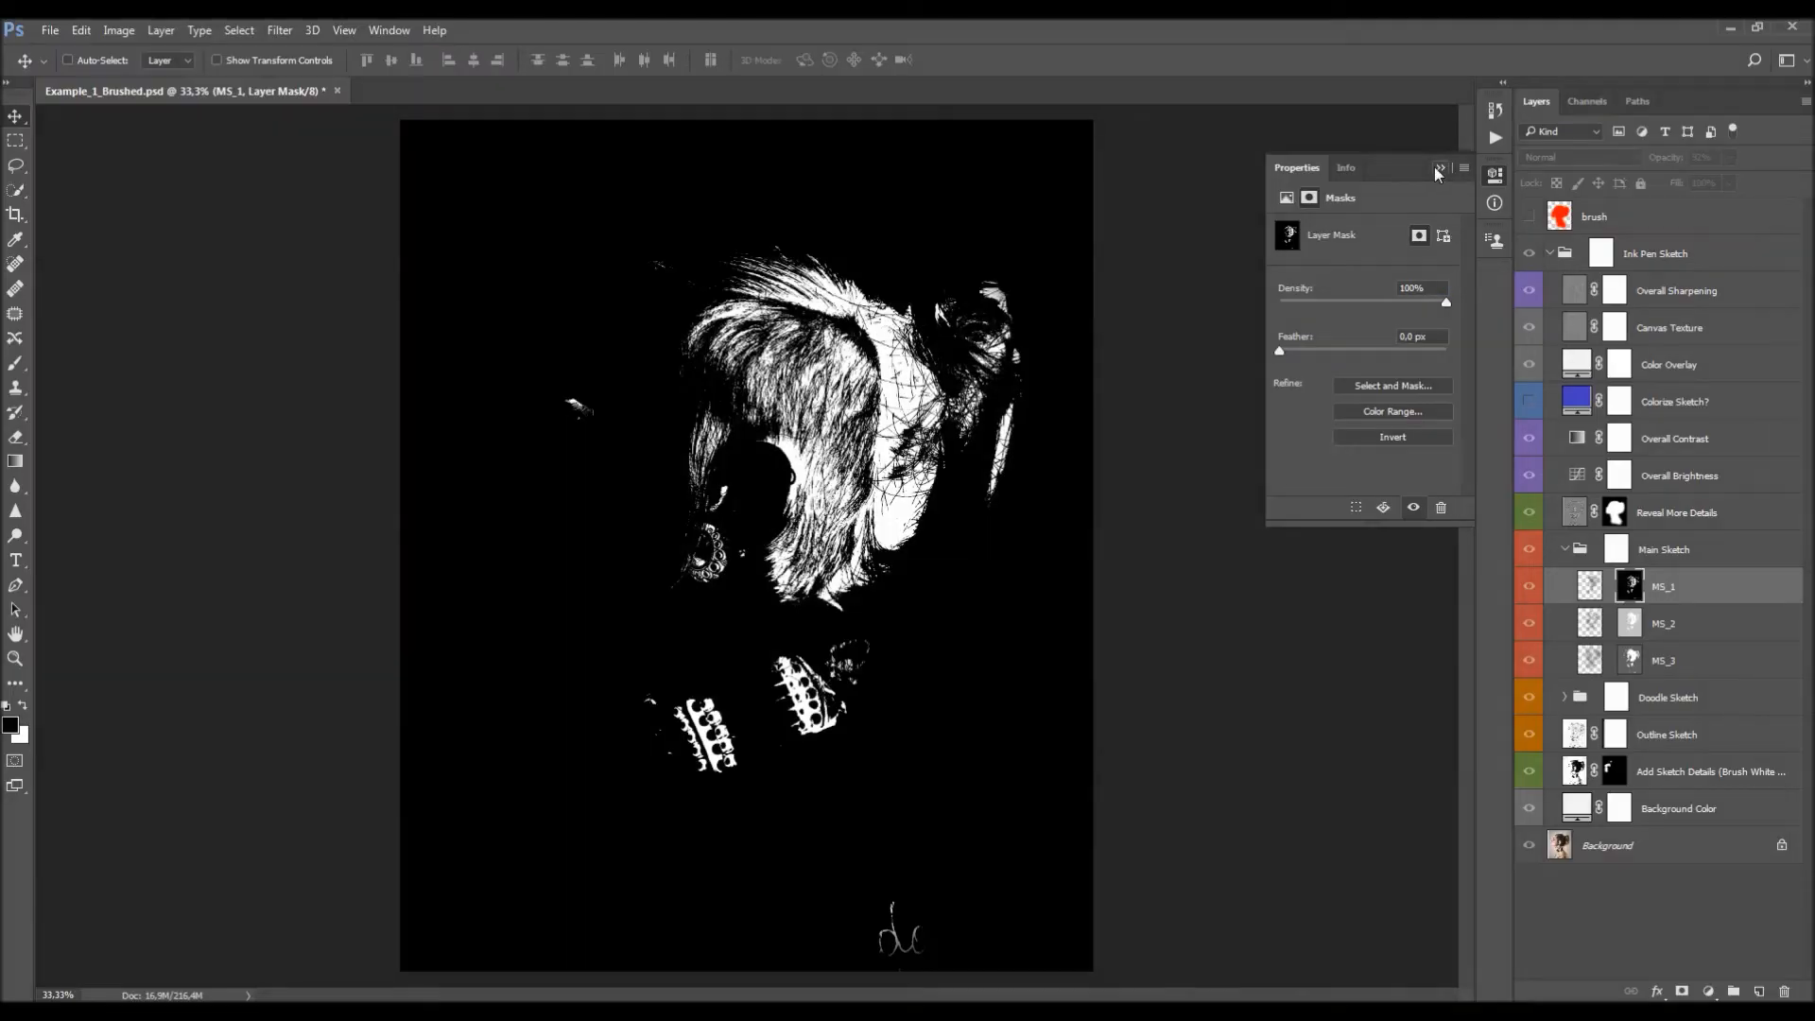
{"action": "left_click", "coordinate": [1439, 170]}
{"action": "left_click", "coordinate": [1624, 586], "text": "alt"}
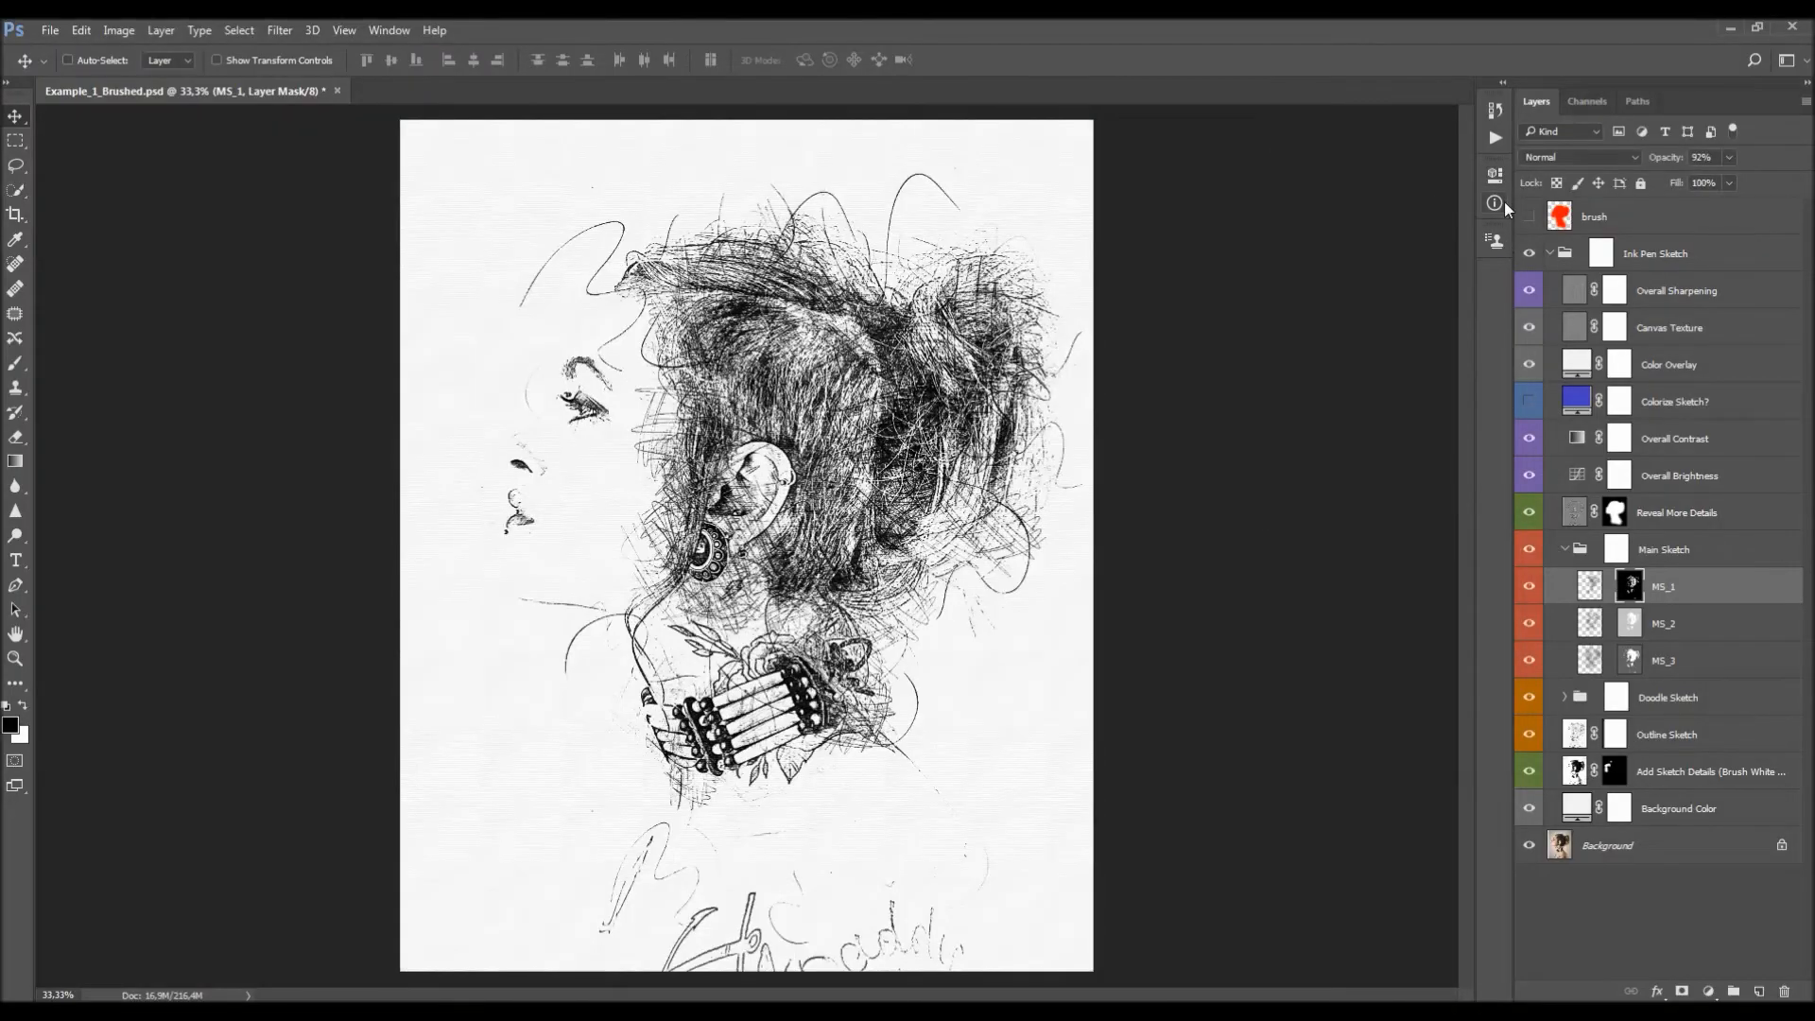
Try reducing the MS_1 mask density to 6% while viewing the artwork, and restore it to 100%.
{"action": "left_click", "coordinate": [1494, 174]}
{"action": "left_click_drag", "start_coordinate": [1353, 302], "coordinate": [1312, 305]}
{"action": "key", "text": "ctrl+z"}
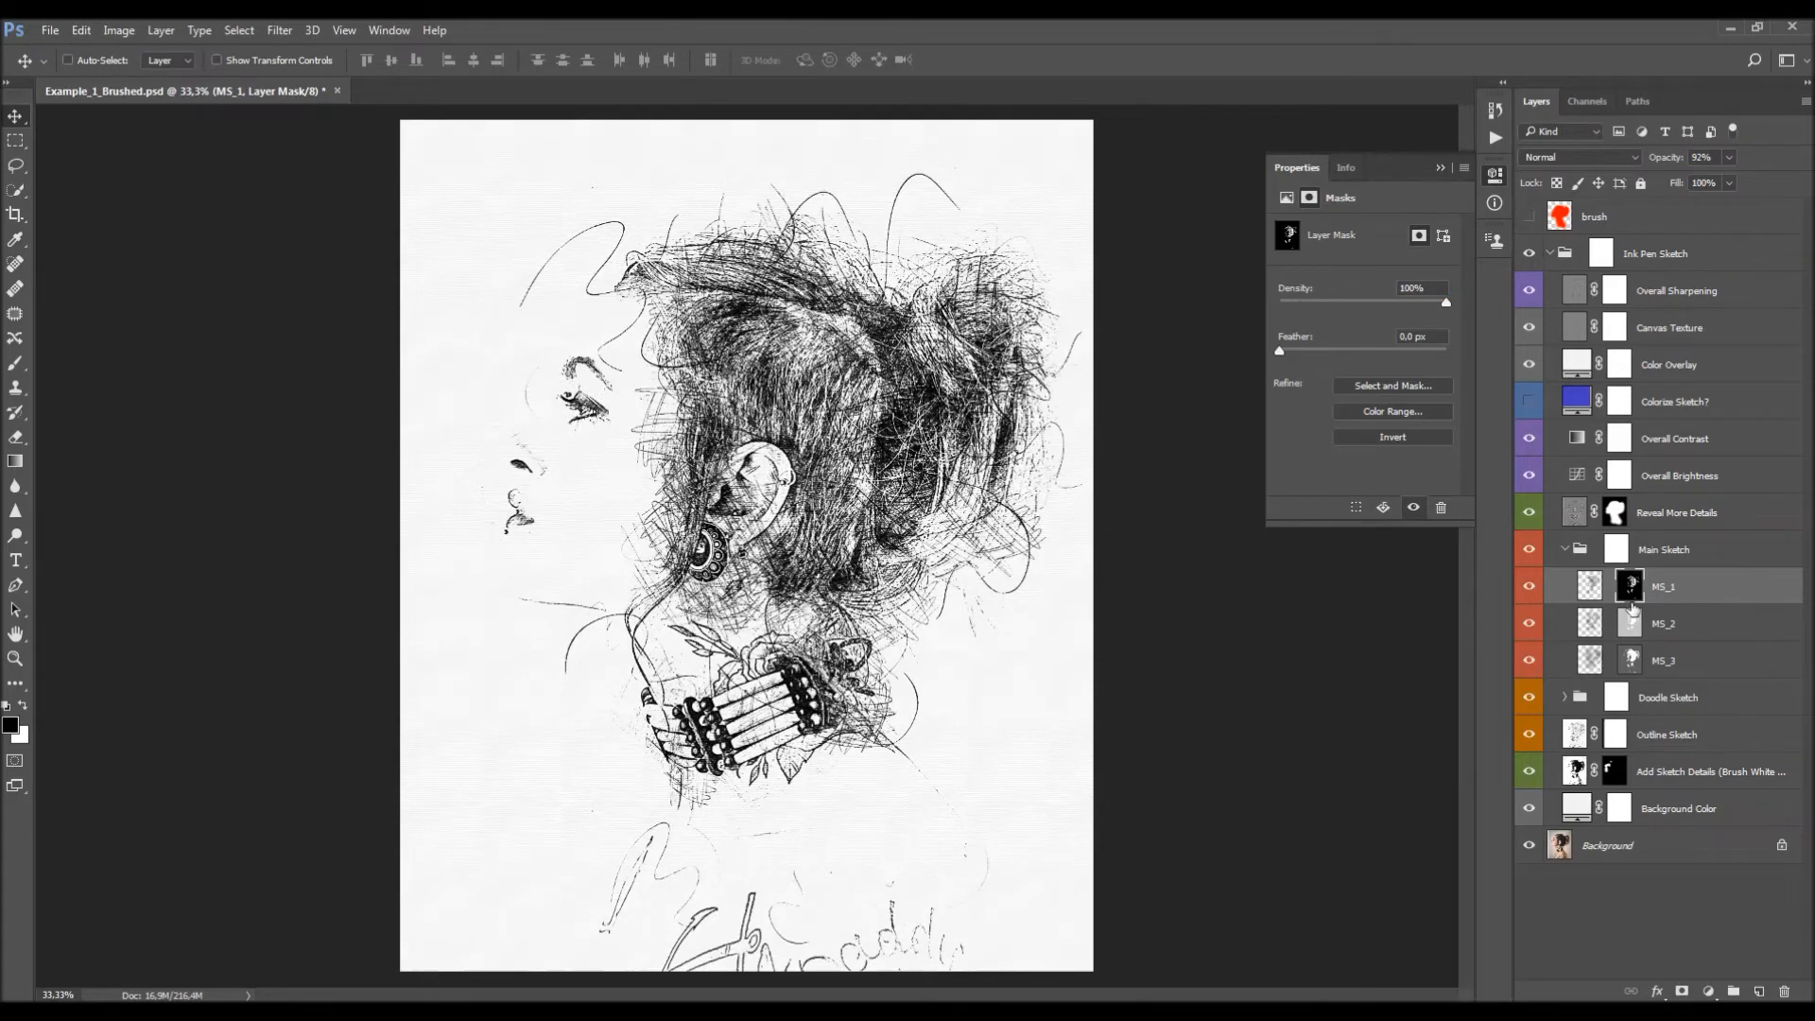
{"action": "left_click", "coordinate": [1635, 589], "text": "alt"}
{"action": "left_click", "coordinate": [1635, 589], "text": "alt"}
{"action": "left_click_drag", "start_coordinate": [1404, 302], "coordinate": [1289, 307]}
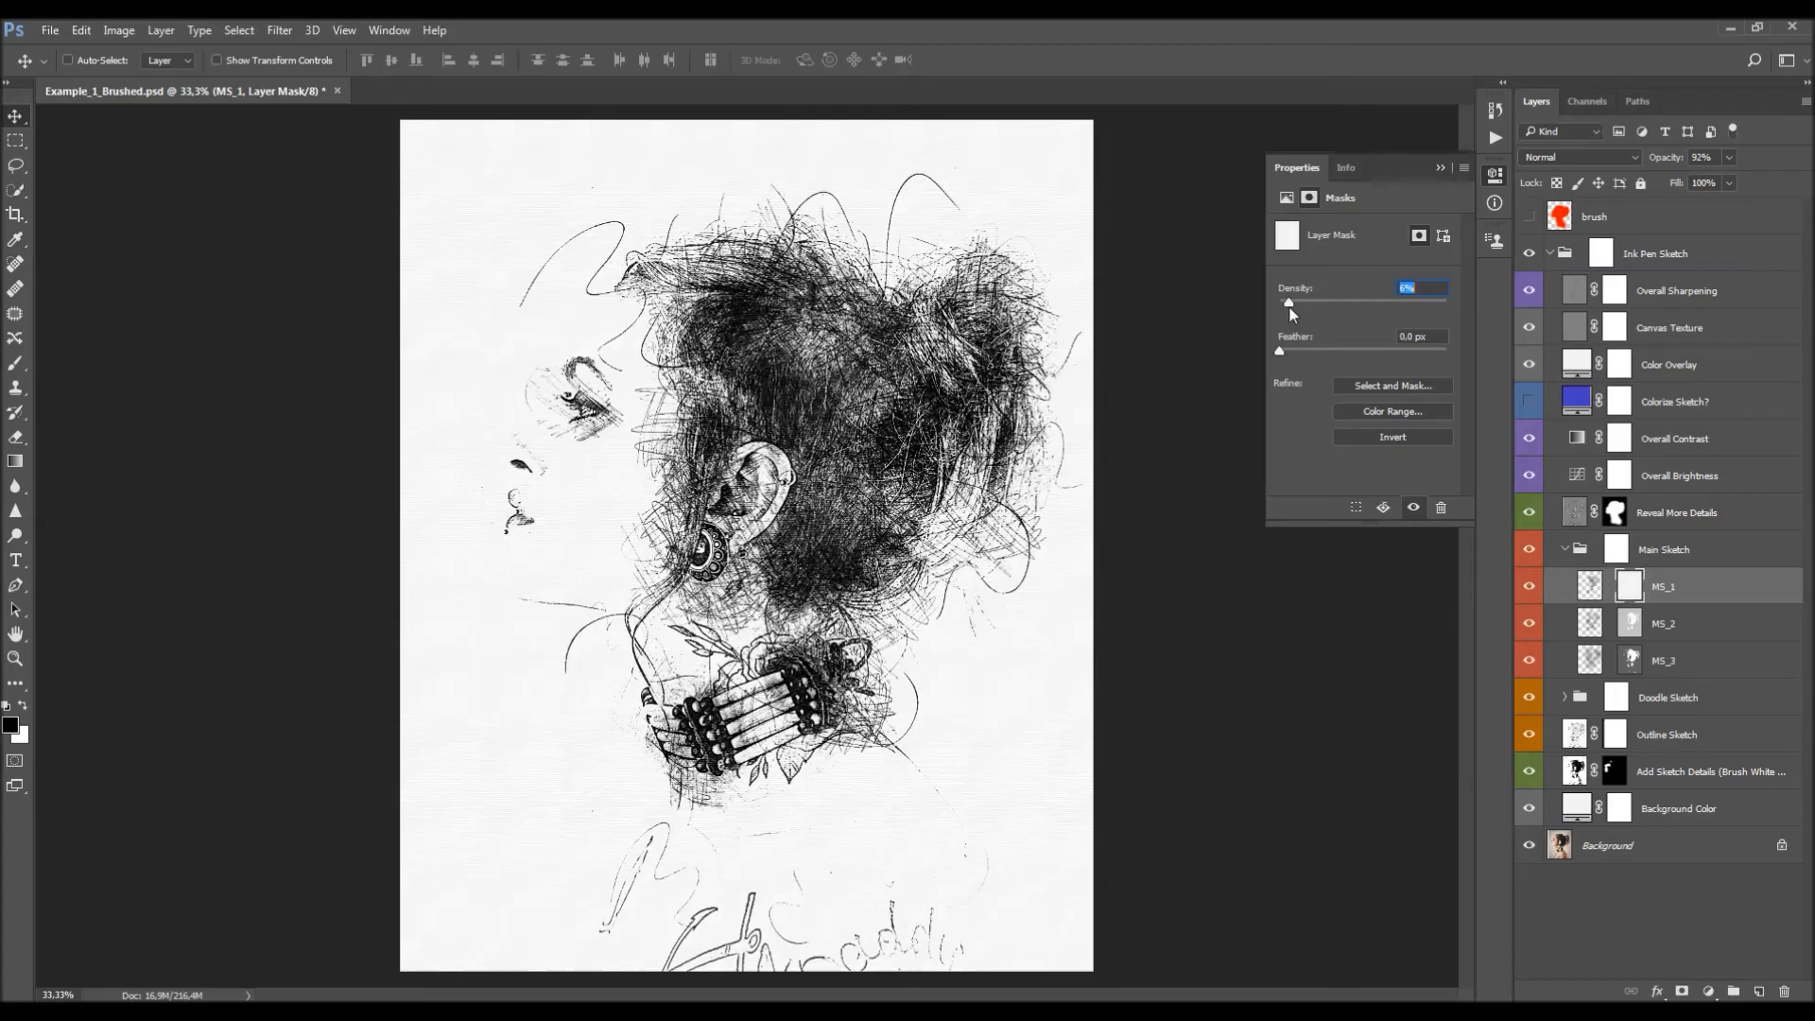
{"action": "type", "text": "100"}
{"action": "key", "text": "Return"}
Set the mask density to 24% for MS_2 and 47% for MS_3.
{"action": "left_click", "coordinate": [1632, 626]}
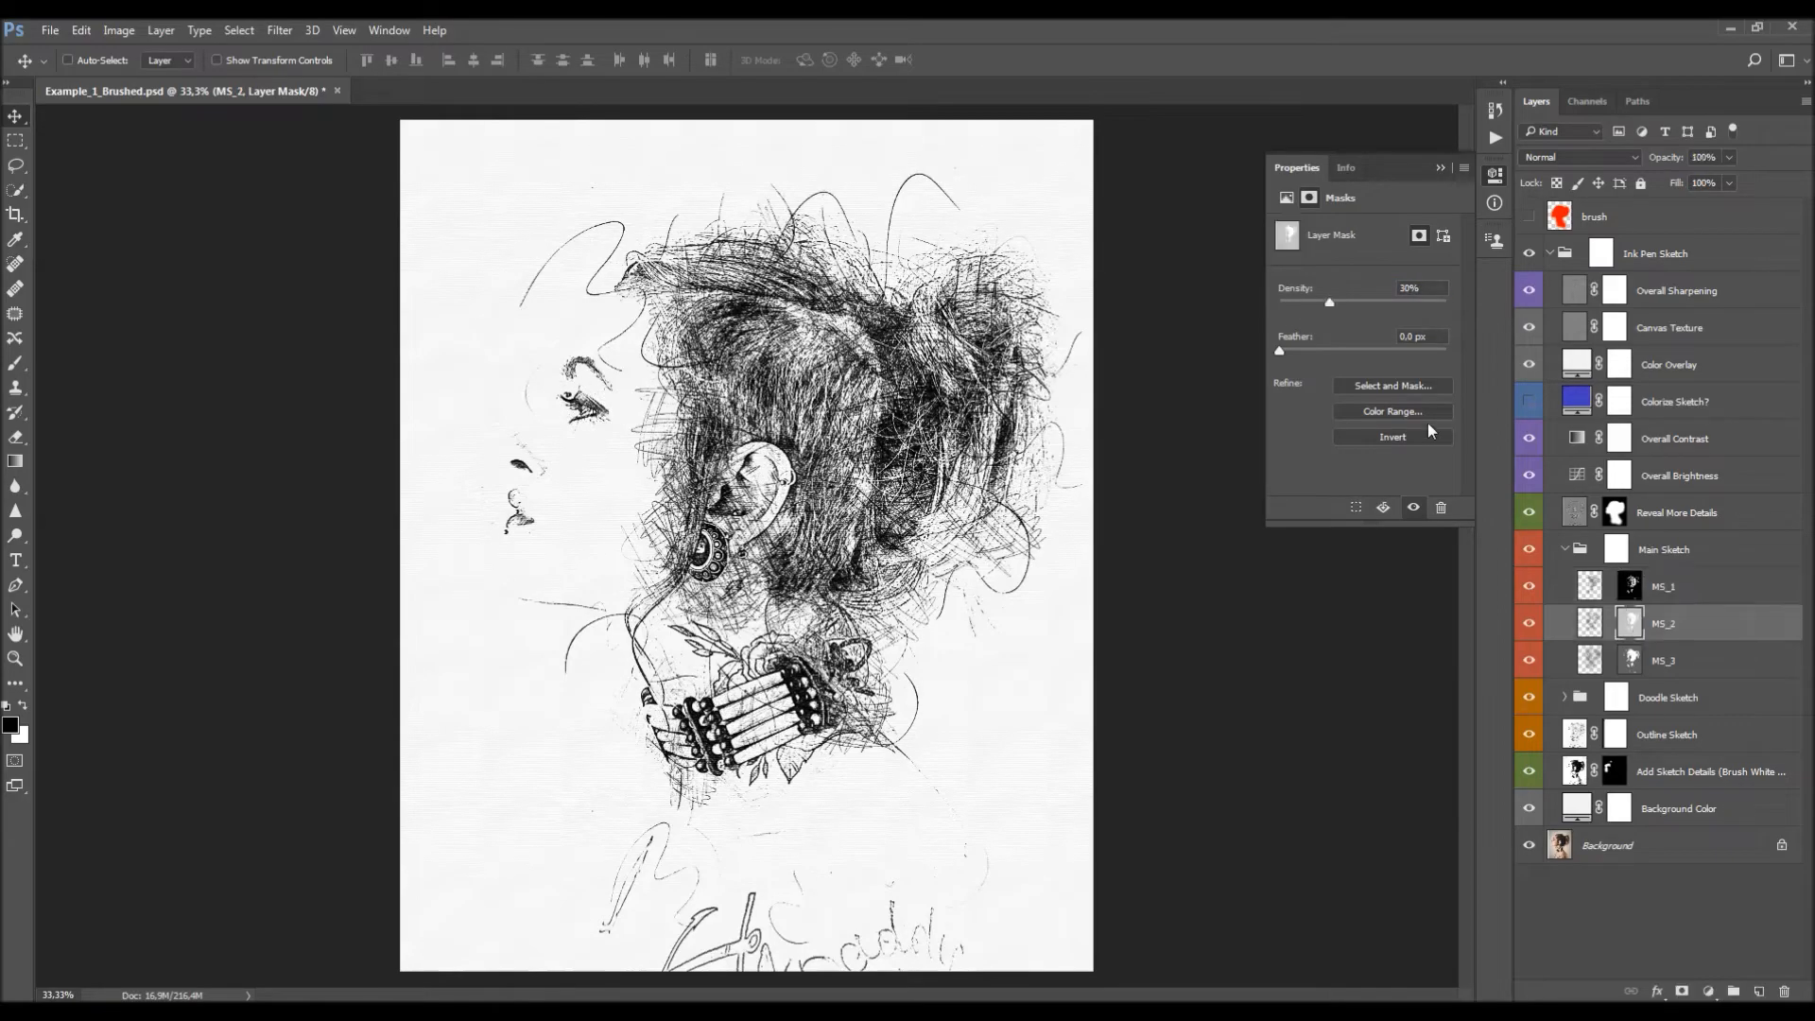
{"action": "mouse_move", "coordinate": [1330, 303]}
{"action": "left_mouse_down"}
{"action": "mouse_move", "coordinate": [1272, 306]}
{"action": "mouse_move", "coordinate": [1320, 310]}
{"action": "left_mouse_up"}
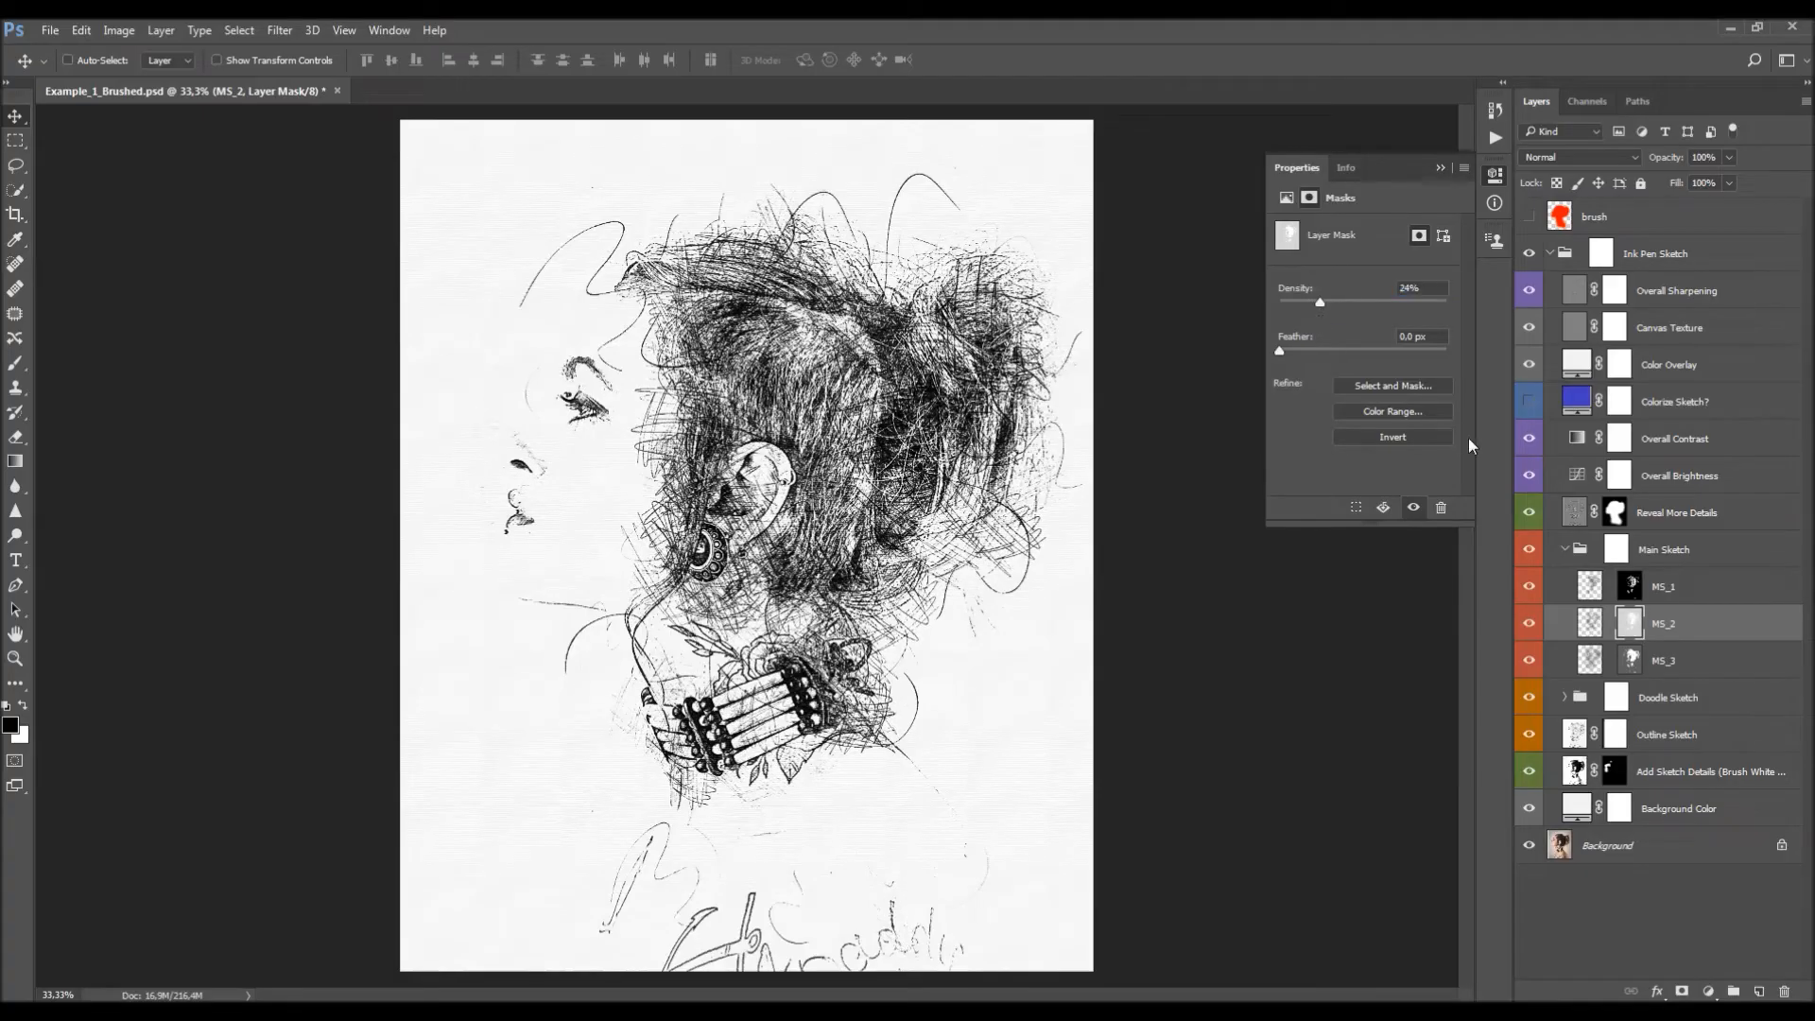
{"action": "left_click", "coordinate": [1631, 660]}
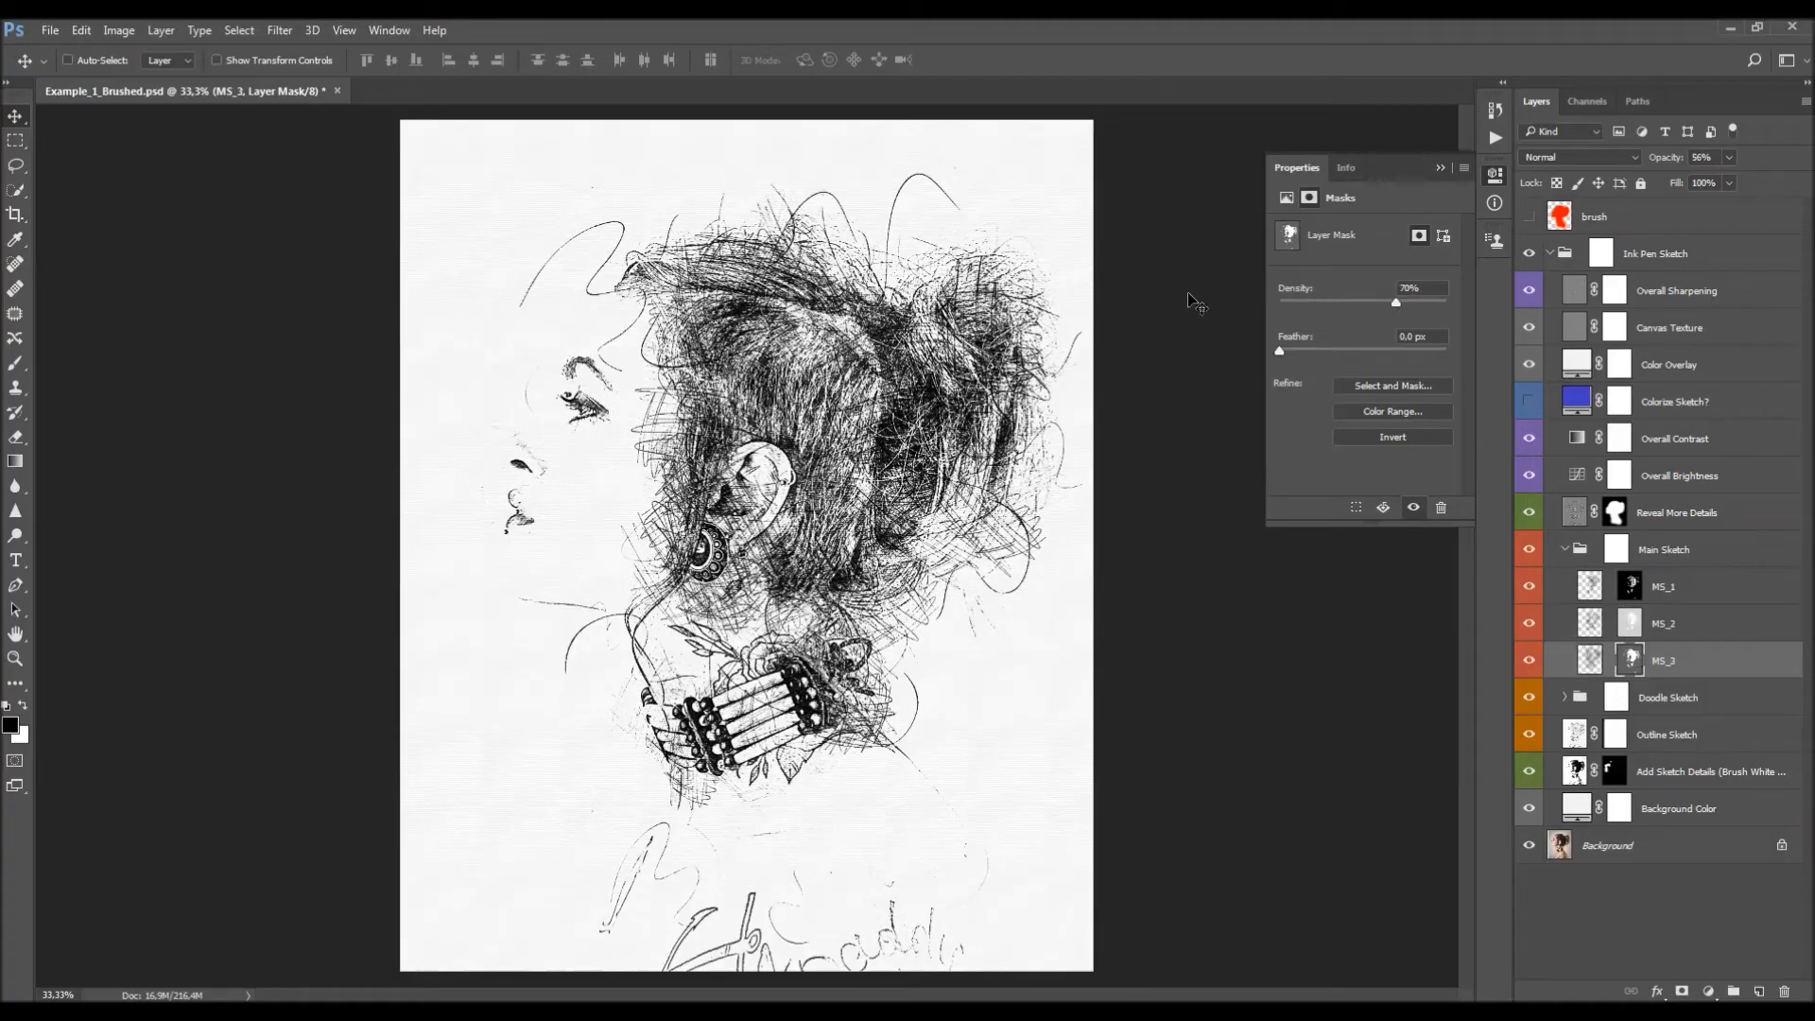
{"action": "mouse_move", "coordinate": [1395, 303]}
{"action": "left_mouse_down"}
{"action": "mouse_move", "coordinate": [1327, 308]}
{"action": "mouse_move", "coordinate": [1358, 305]}
{"action": "left_mouse_up"}
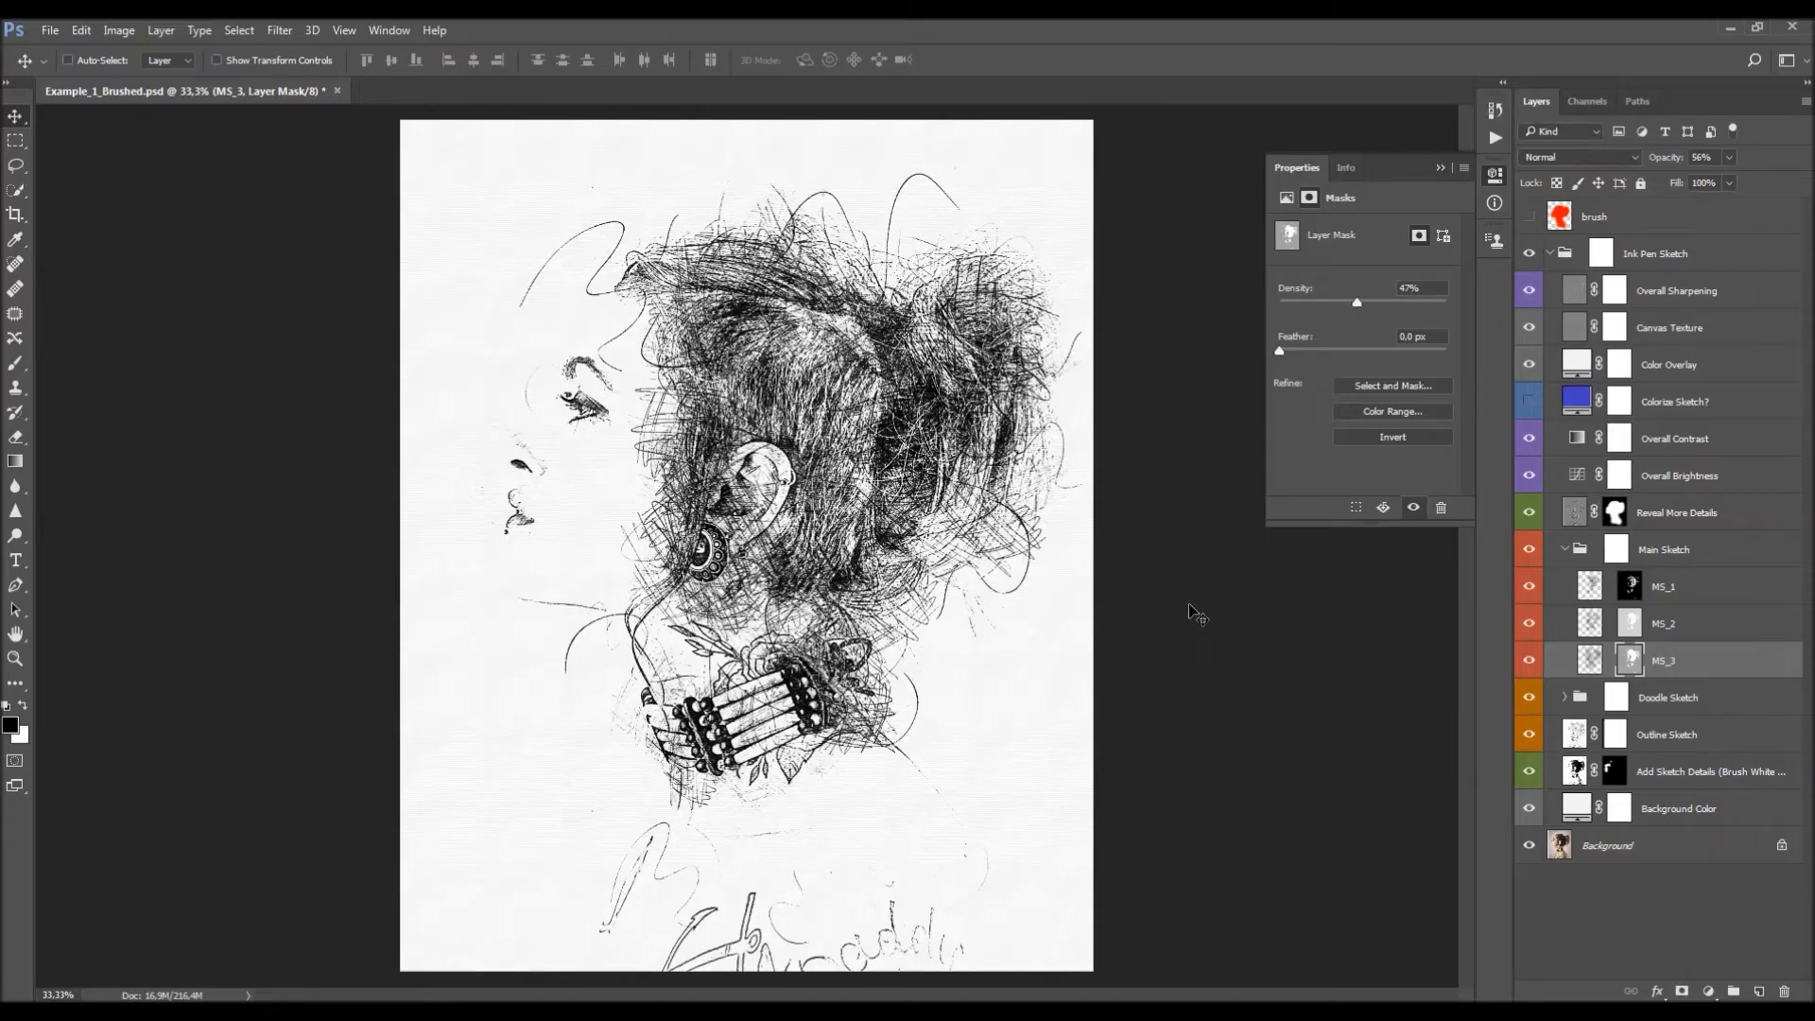
{"action": "left_click", "coordinate": [1439, 169]}
Create a new layer above MS_1 in the Main Sketch group and choose the 504 px sketch brush.
{"action": "left_click", "coordinate": [1670, 588]}
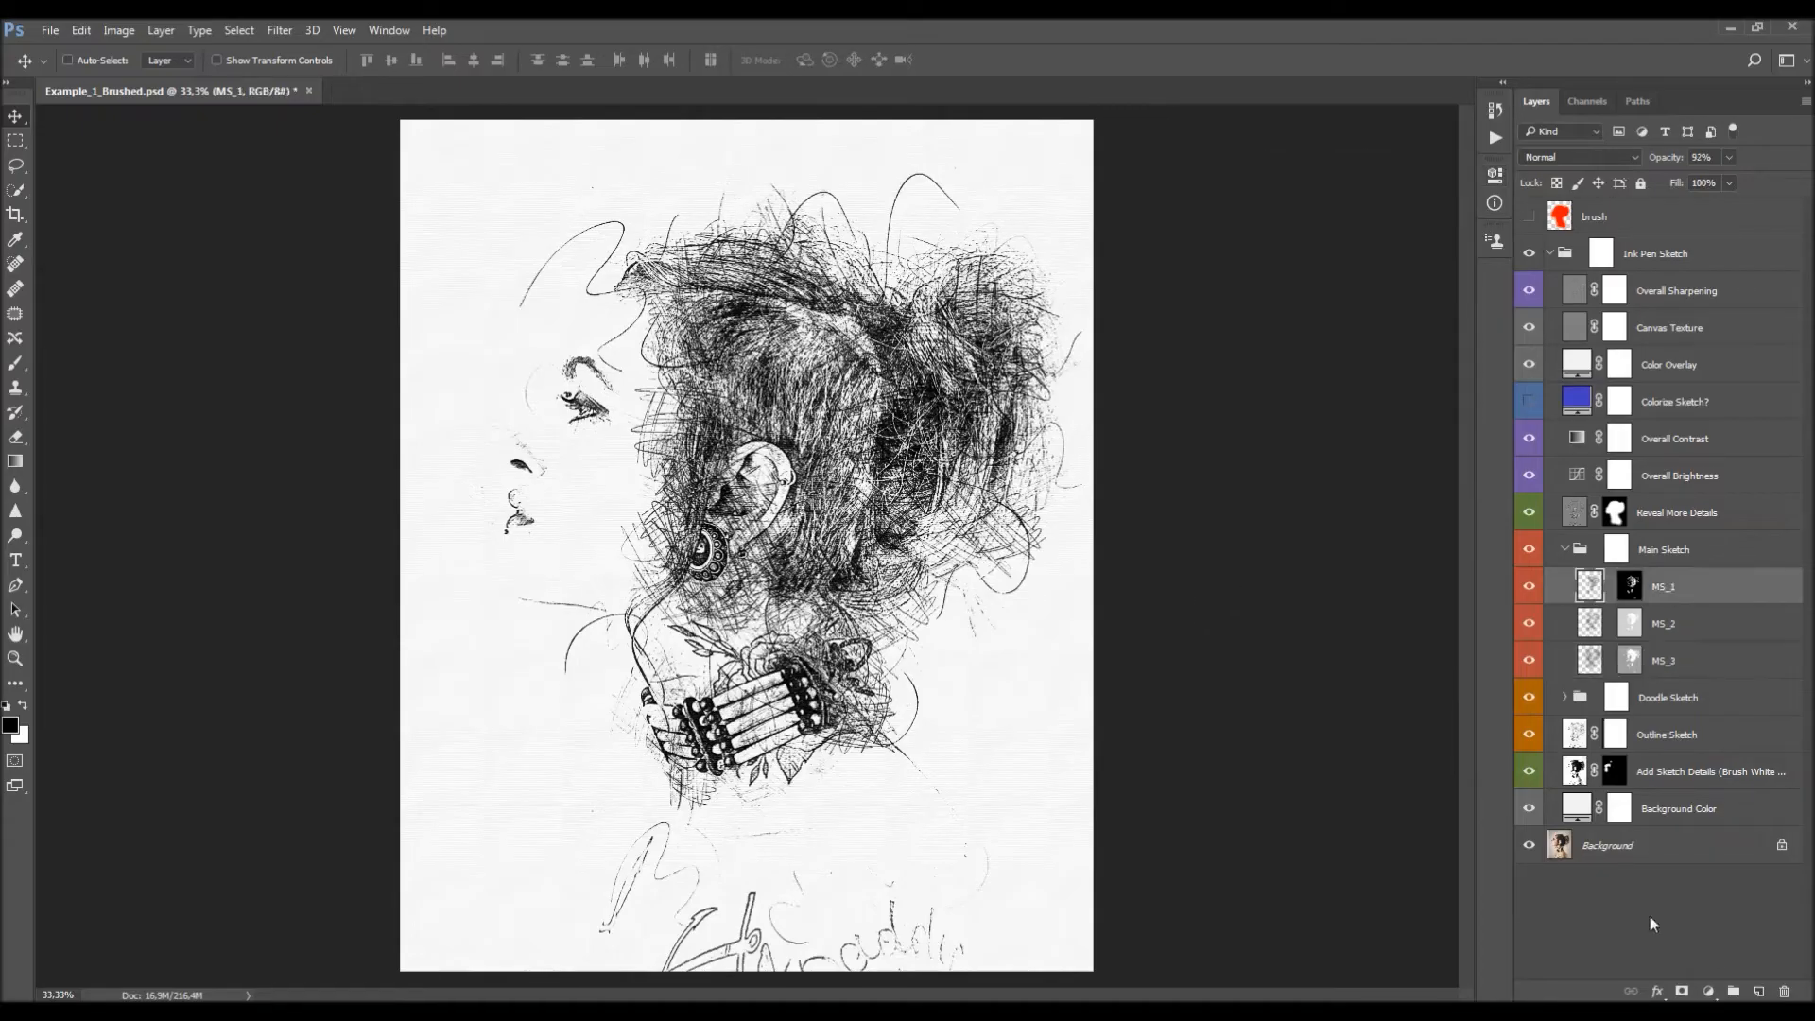
{"action": "left_click", "coordinate": [1759, 990]}
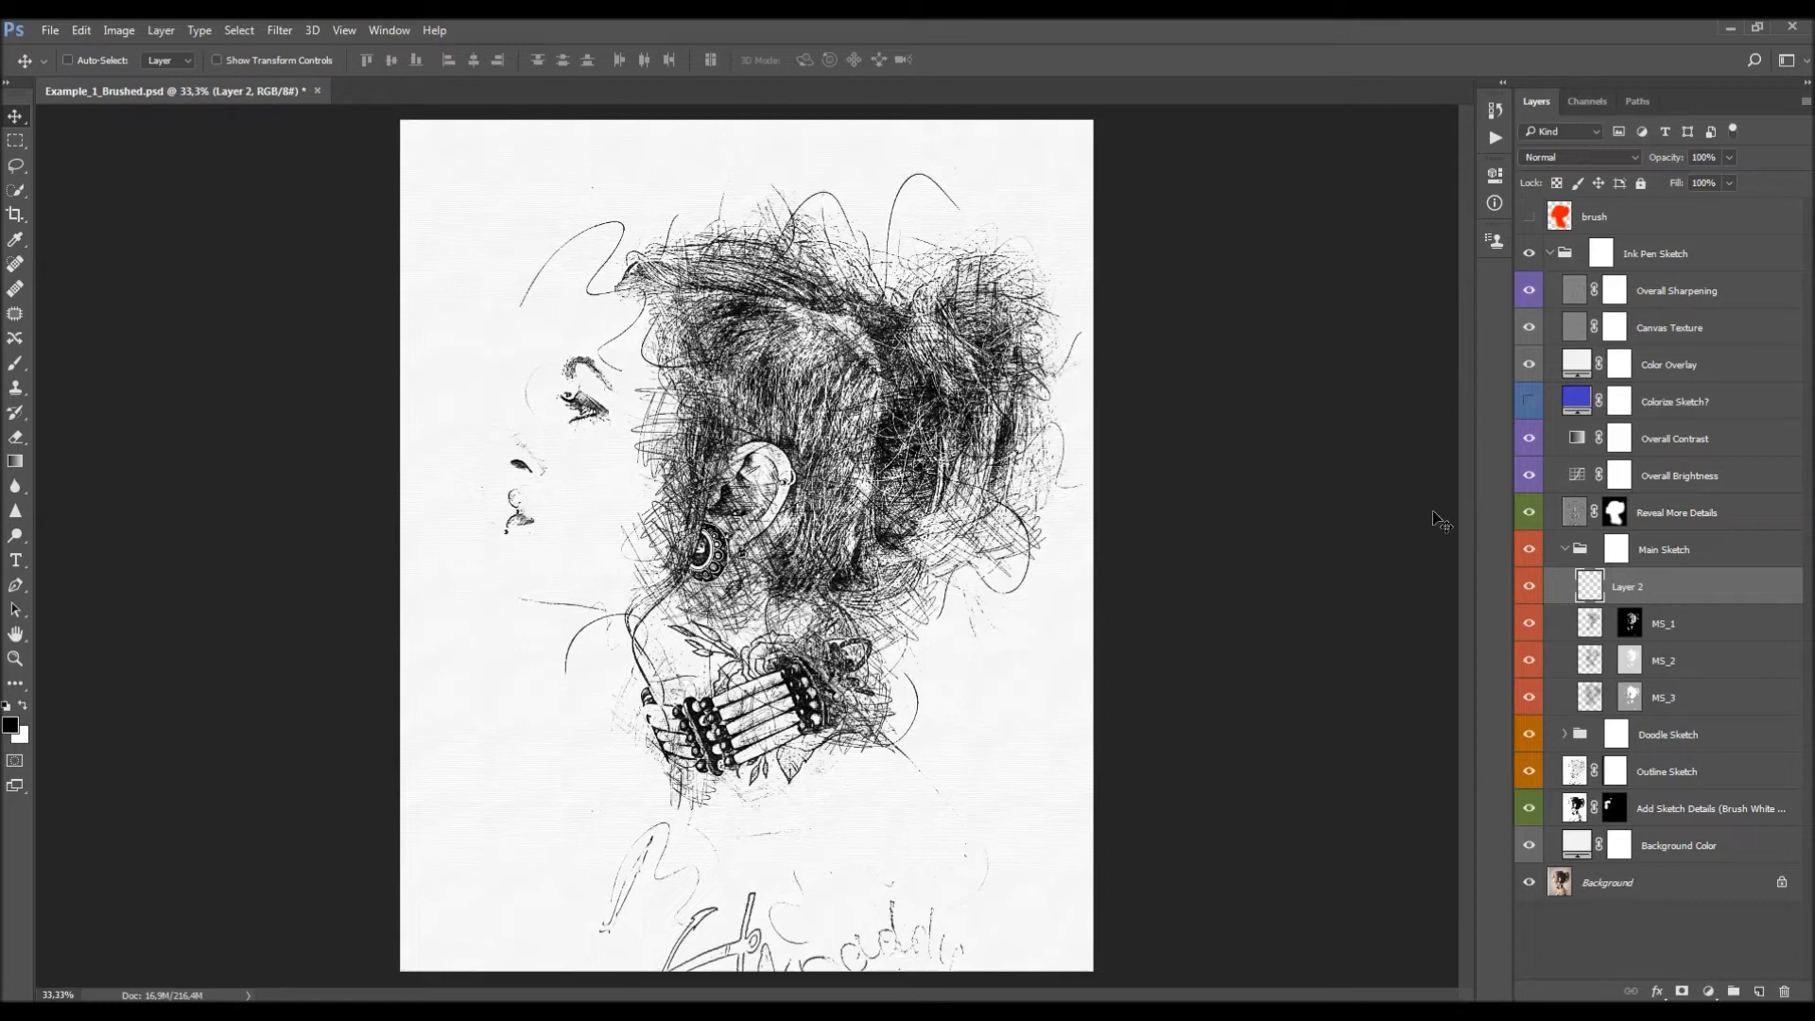
{"action": "key", "text": "b"}
{"action": "right_click", "coordinate": [817, 393]}
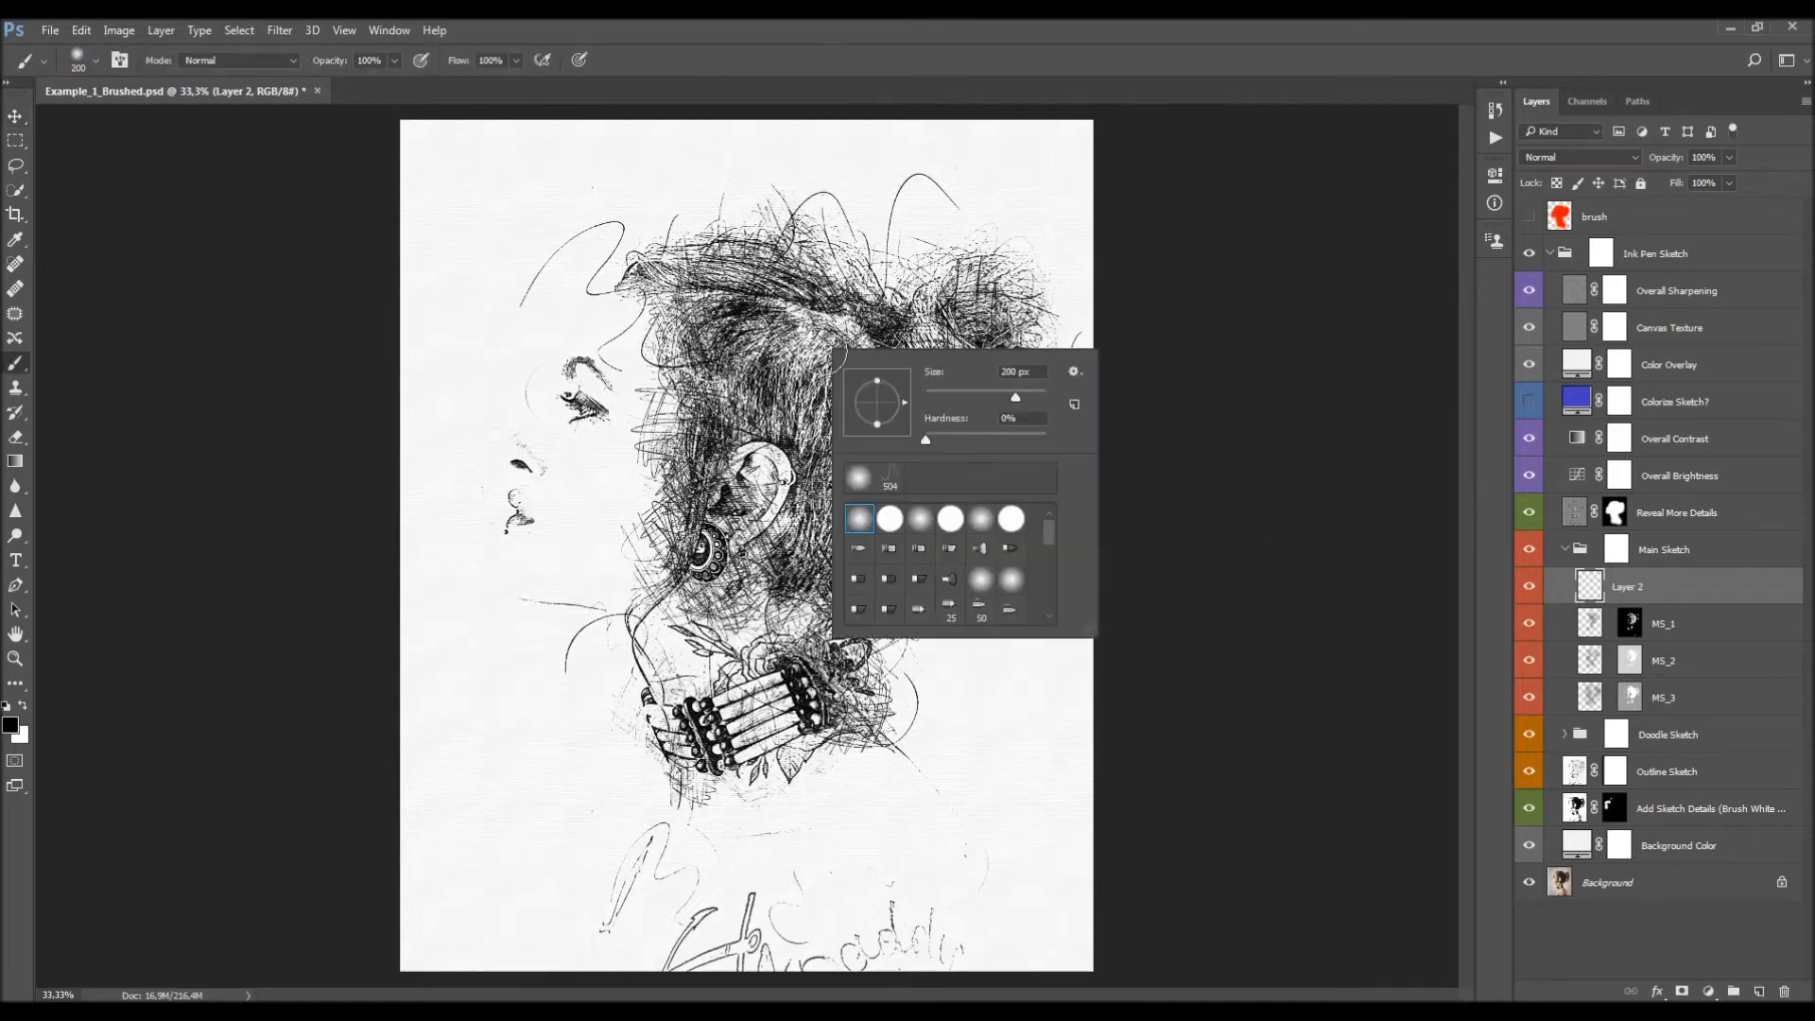
{"action": "scroll", "coordinate": [879, 527], "scroll_direction": "down", "scroll_amount": 10}
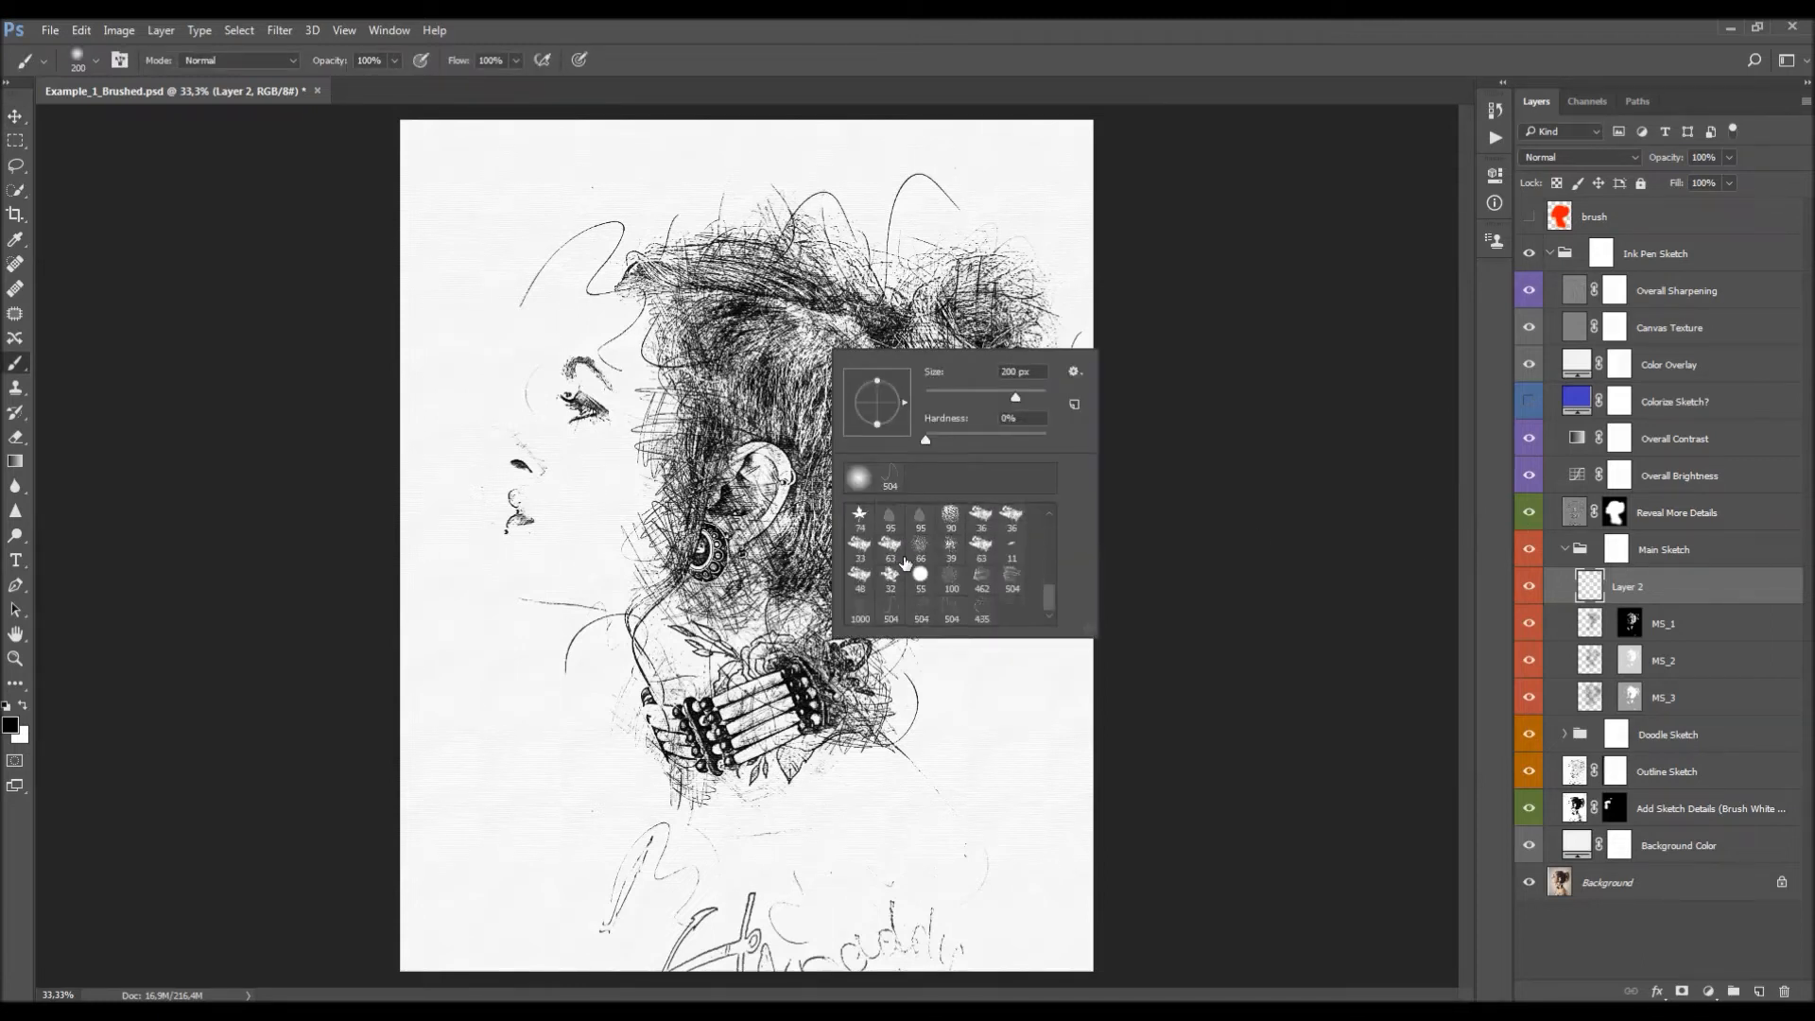
{"action": "left_click", "coordinate": [982, 579]}
{"action": "left_click", "coordinate": [868, 613]}
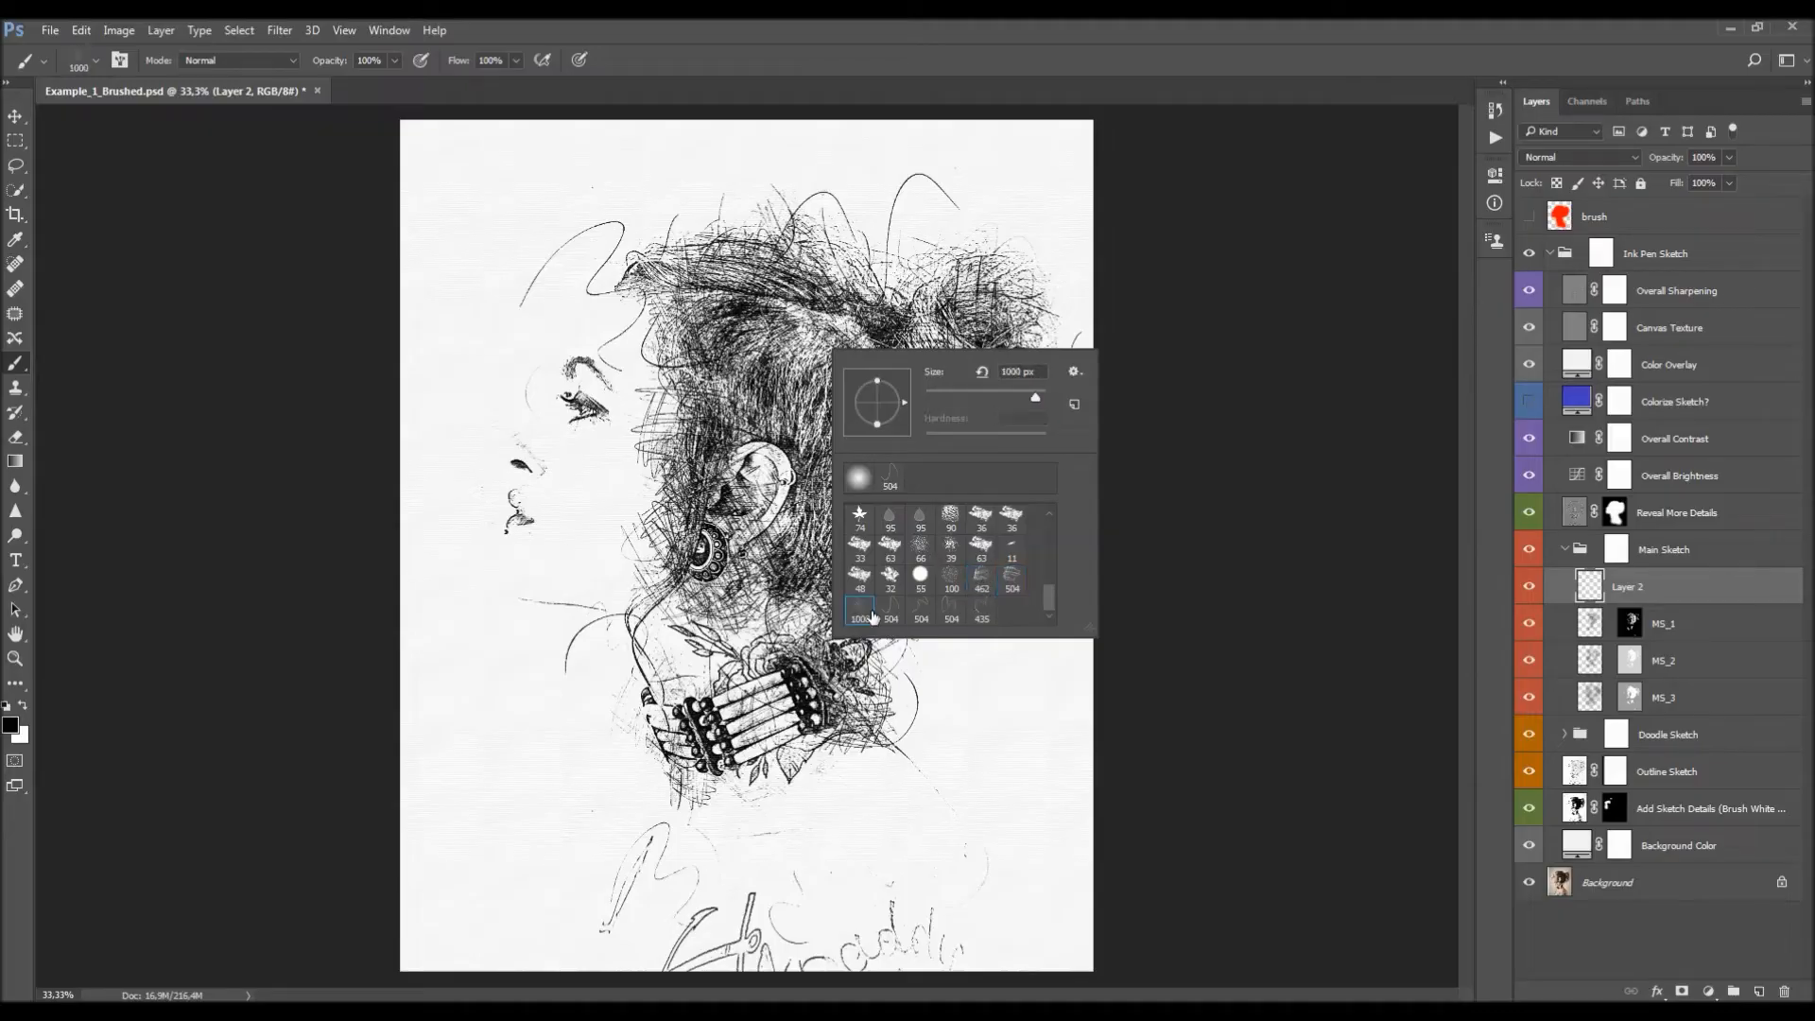
{"action": "left_click", "coordinate": [1012, 579]}
{"action": "key", "text": "Return"}
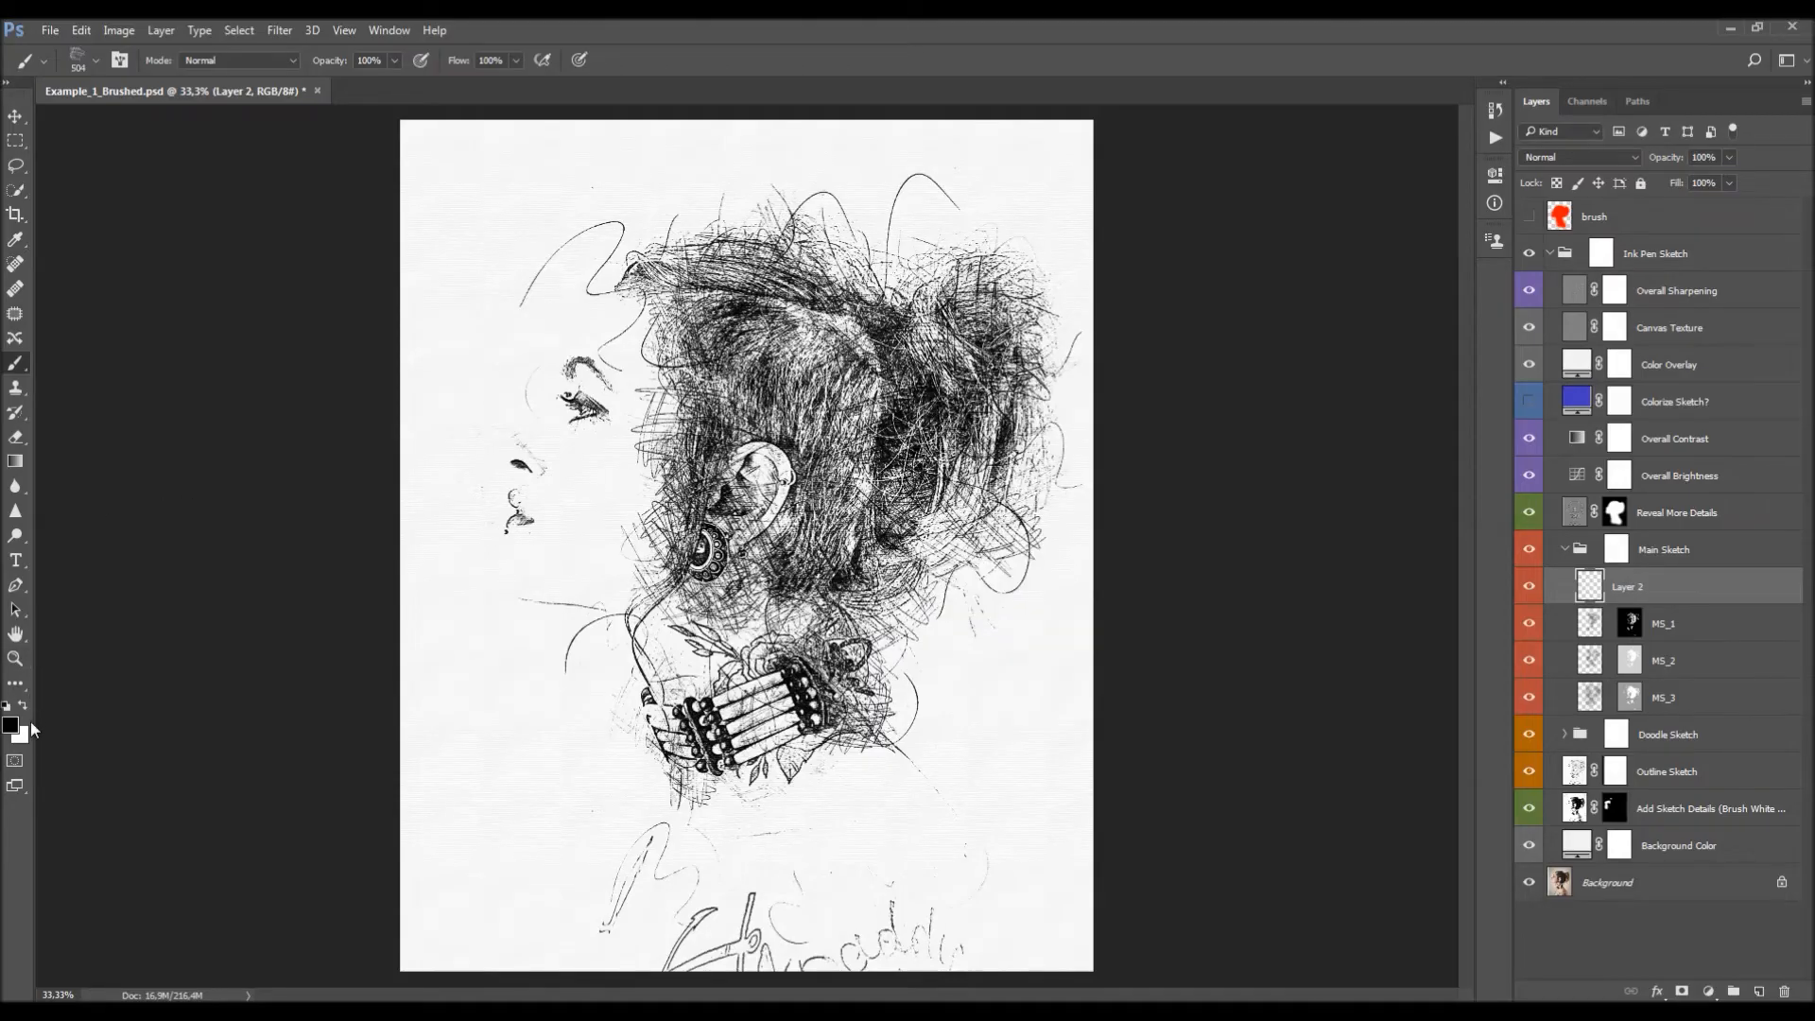
Undo a trial stroke across the hair, and stamp black sketch strokes over the upper hair and the edge of the bun.
{"action": "mouse_move", "coordinate": [768, 352]}
{"action": "left_mouse_down"}
{"action": "mouse_move", "coordinate": [845, 390]}
{"action": "mouse_move", "coordinate": [948, 206]}
{"action": "mouse_move", "coordinate": [1058, 461]}
{"action": "mouse_move", "coordinate": [919, 770]}
{"action": "mouse_move", "coordinate": [950, 652]}
{"action": "left_mouse_up"}
{"action": "key", "text": "ctrl+z"}
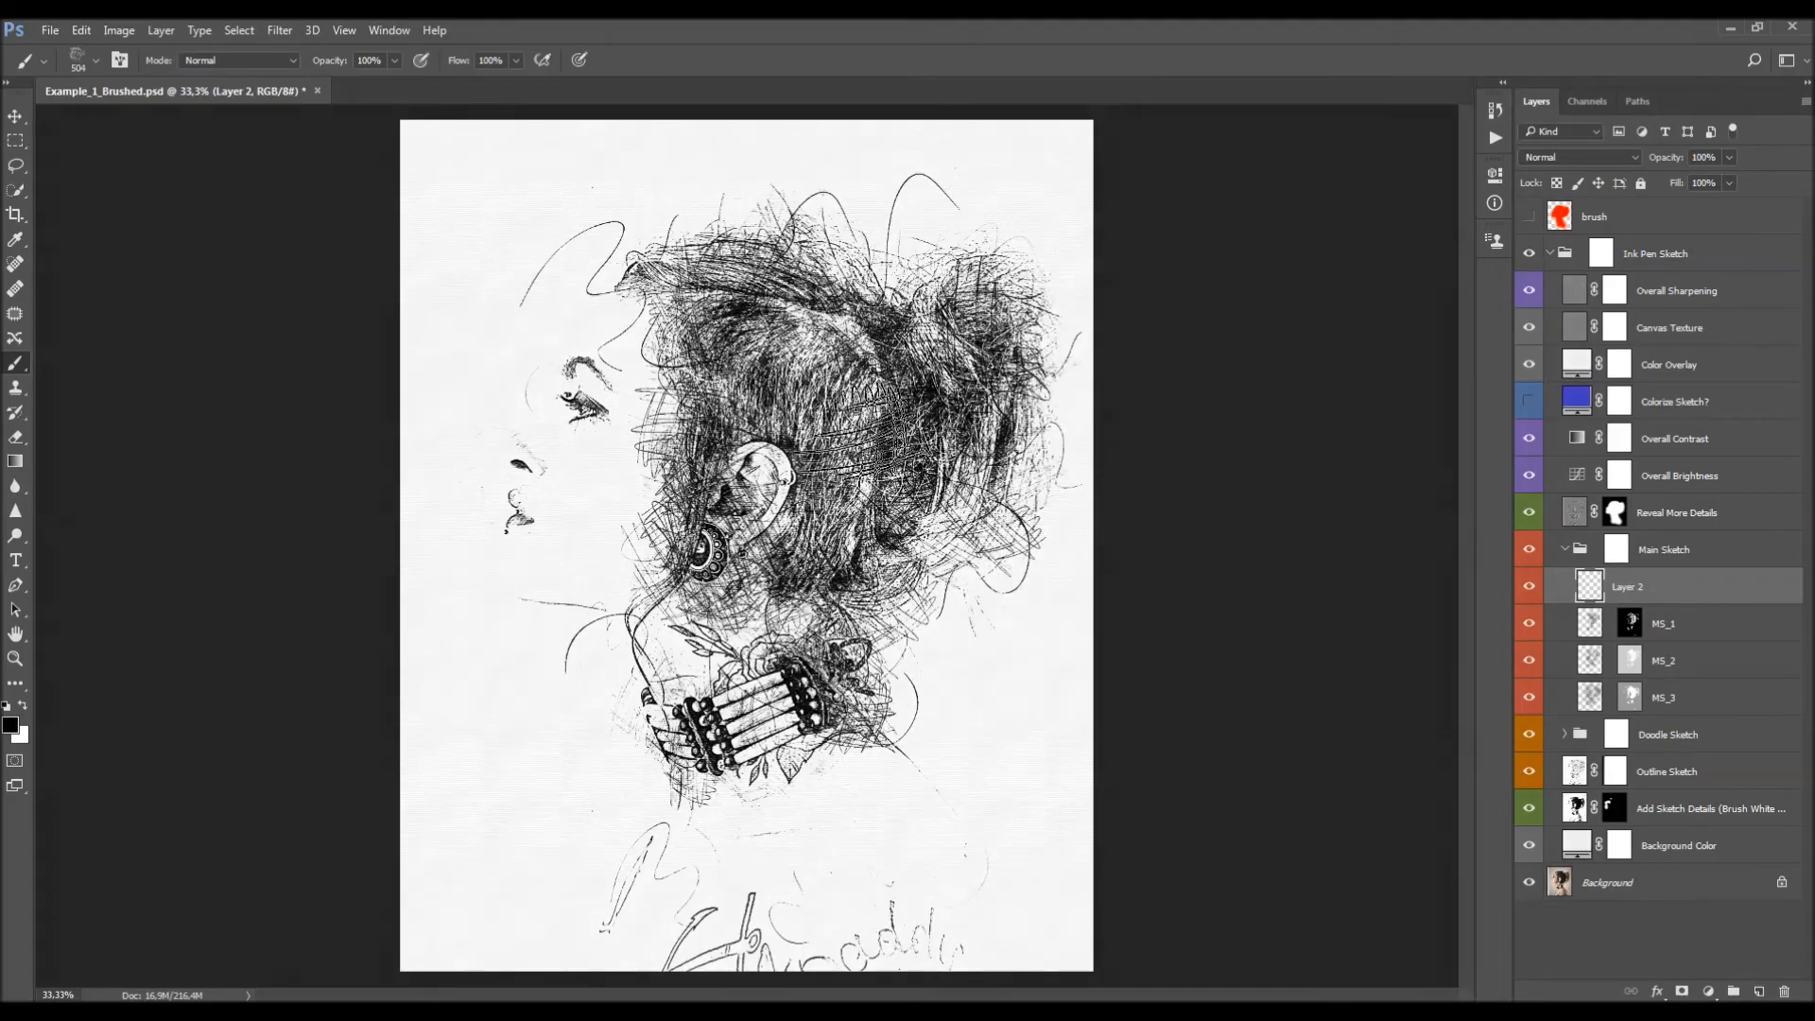
{"action": "left_click", "coordinate": [806, 336]}
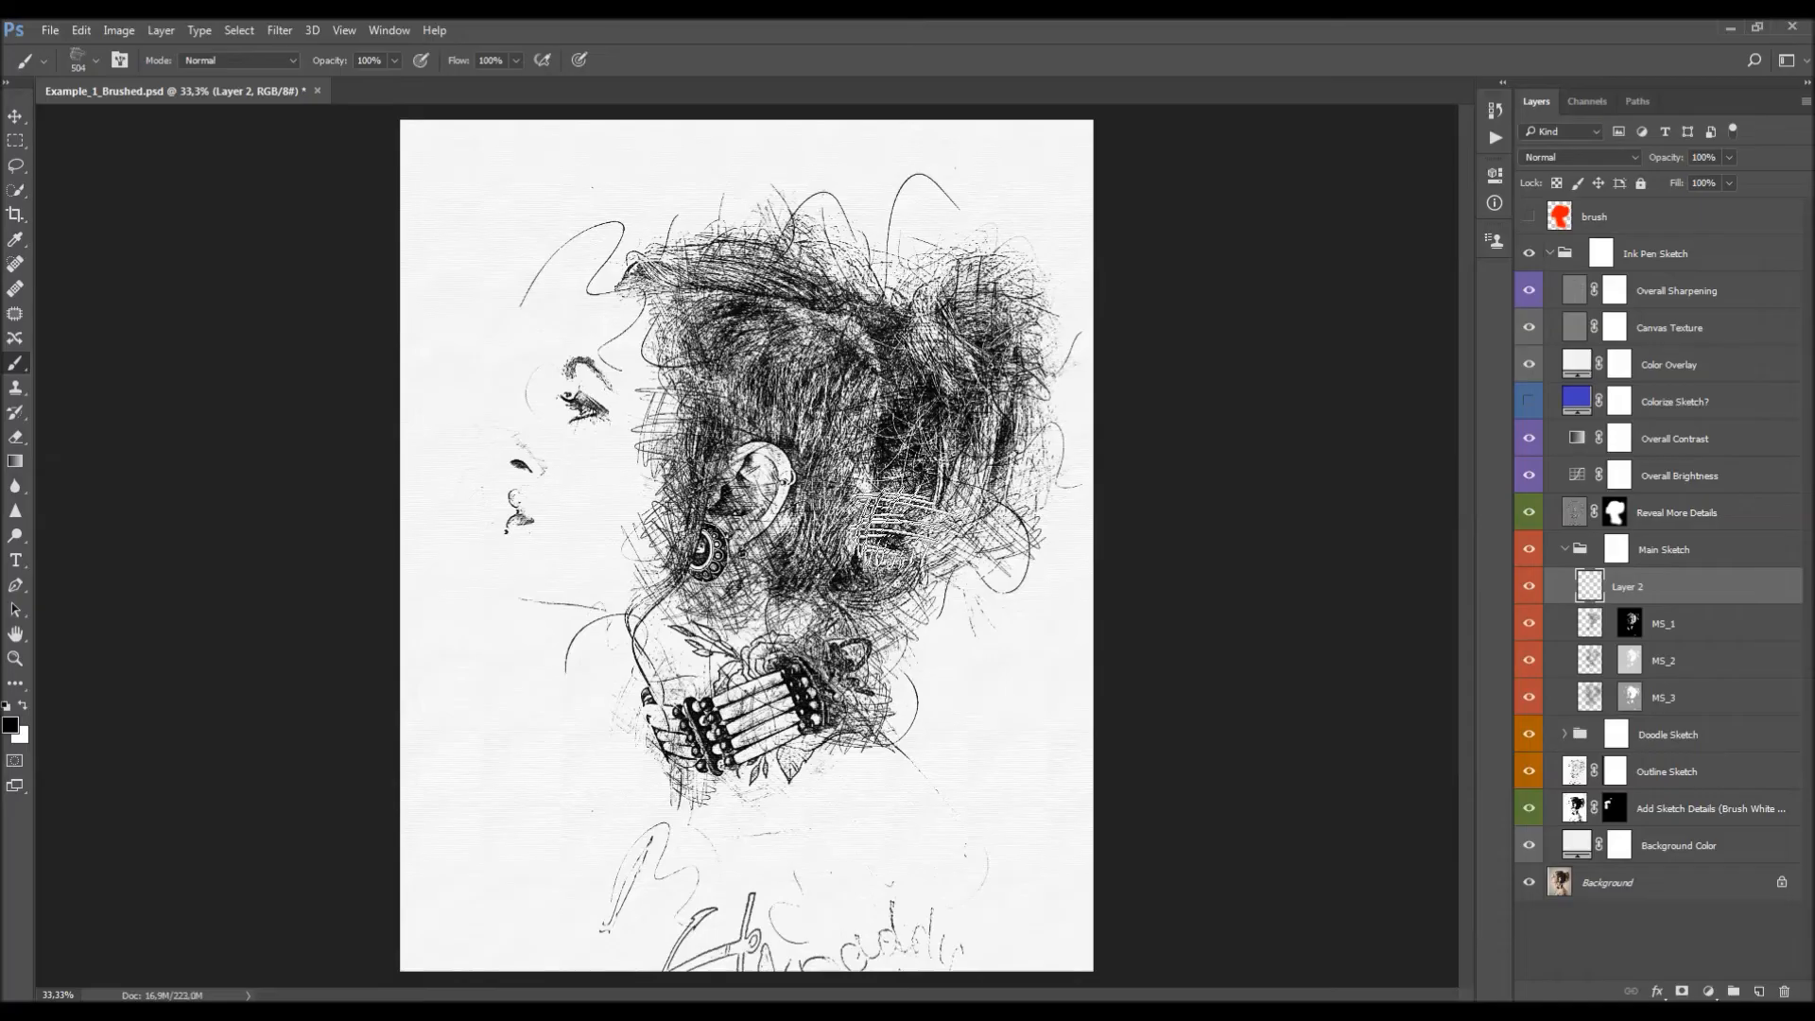
{"action": "left_click", "coordinate": [1042, 353]}
{"action": "key", "text": "v"}
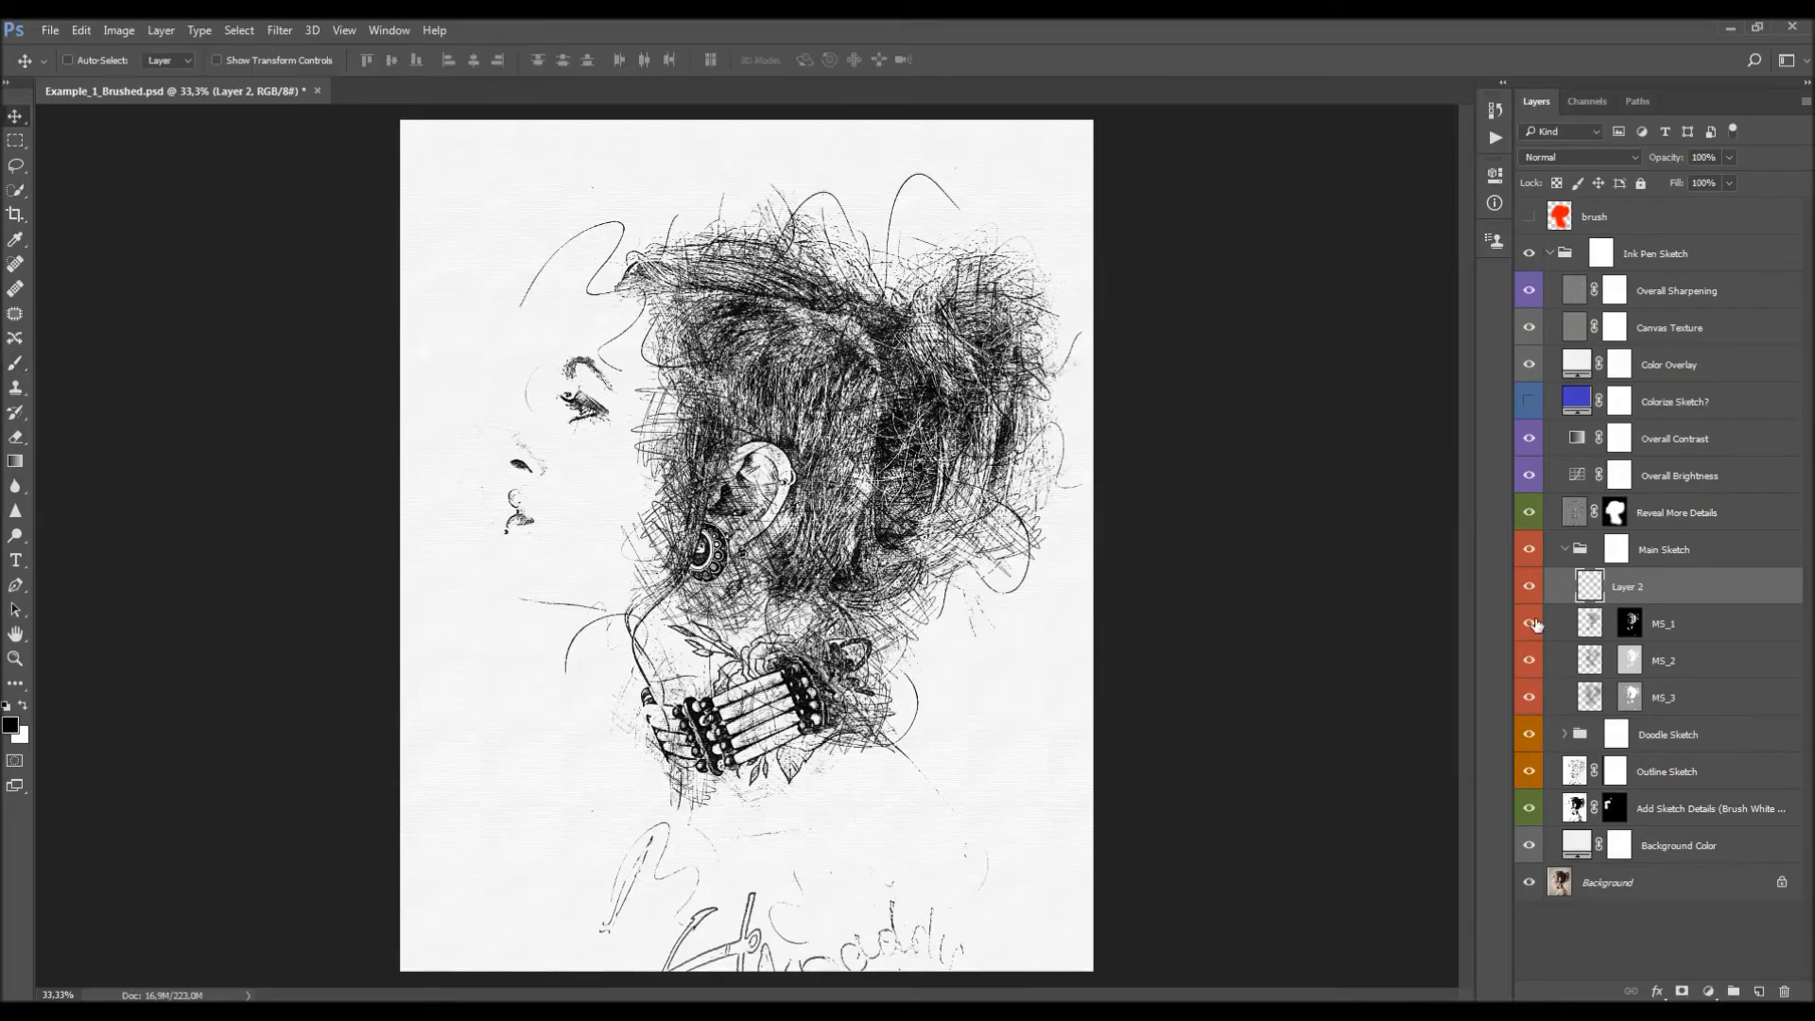
Compare the artwork with the new stroke layer hidden and shown, and adjust that layer's opacity.
{"action": "left_click", "coordinate": [1530, 587]}
{"action": "left_click", "coordinate": [1529, 587]}
{"action": "mouse_move", "coordinate": [1664, 158]}
{"action": "left_mouse_down"}
{"action": "mouse_move", "coordinate": [1182, 231]}
{"action": "mouse_move", "coordinate": [1317, 256]}
{"action": "left_mouse_up"}
{"action": "left_click", "coordinate": [1565, 551]}
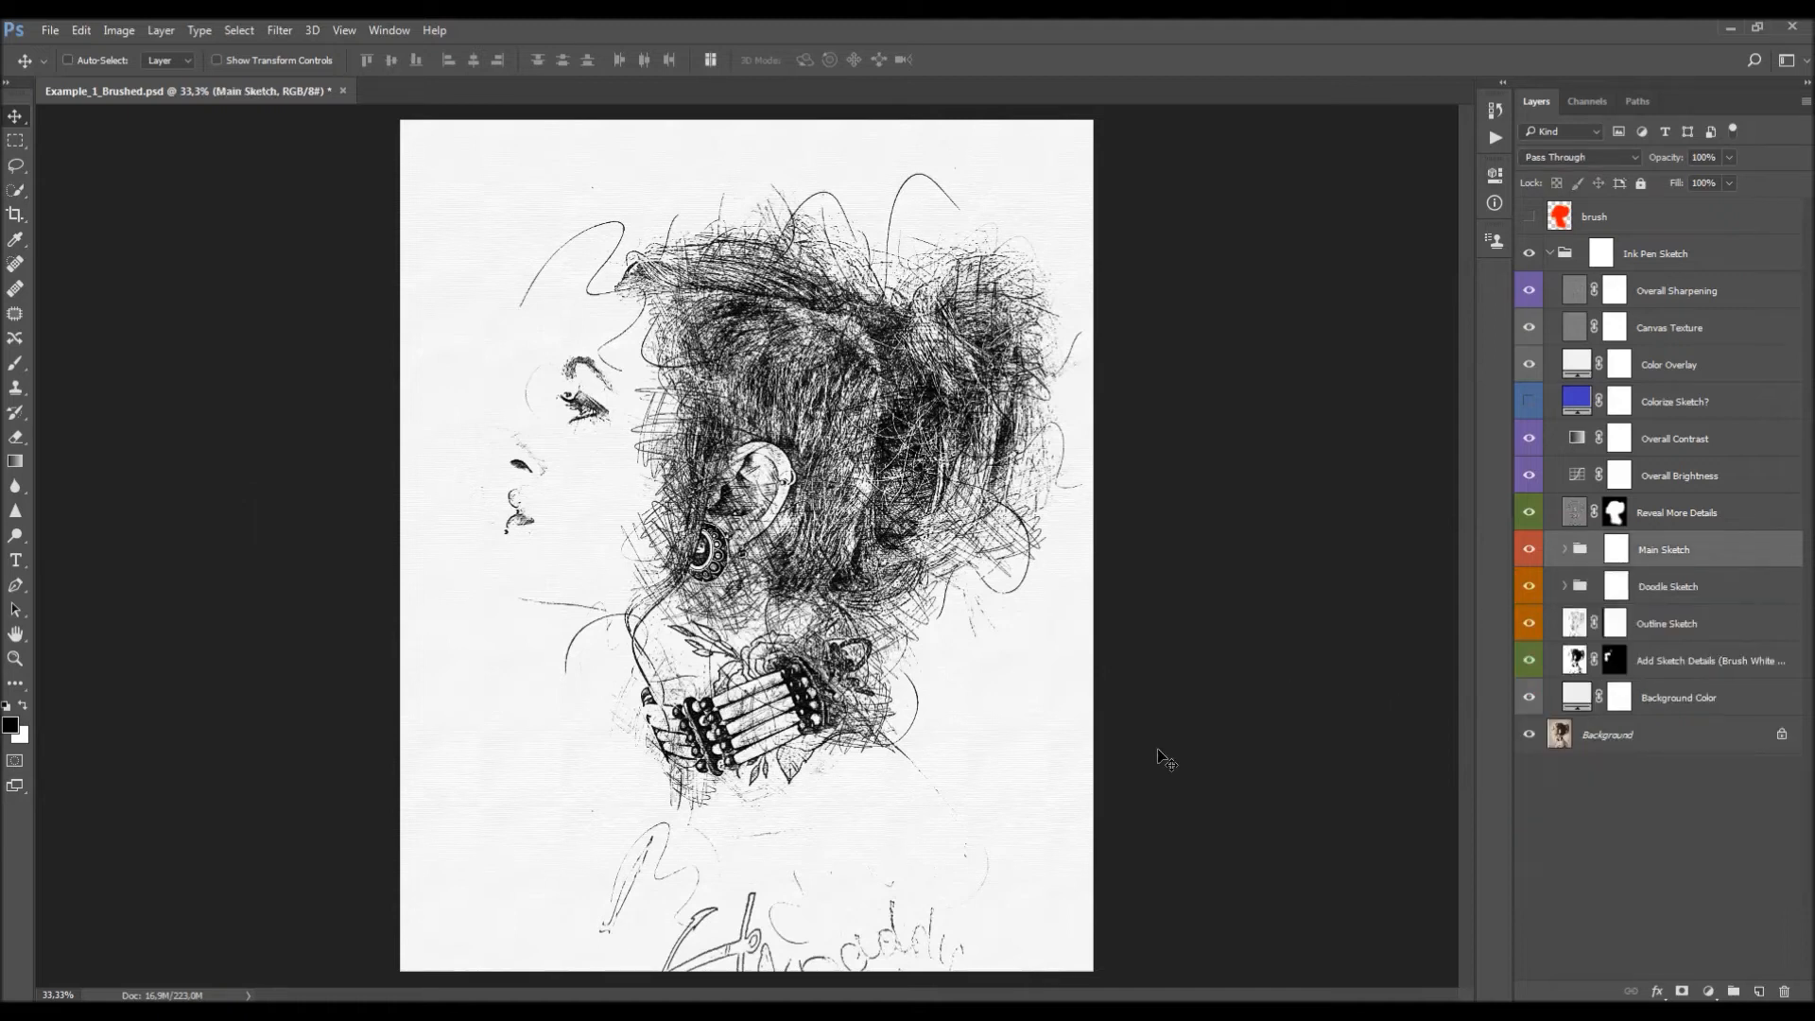
{"action": "left_click", "coordinate": [1563, 550]}
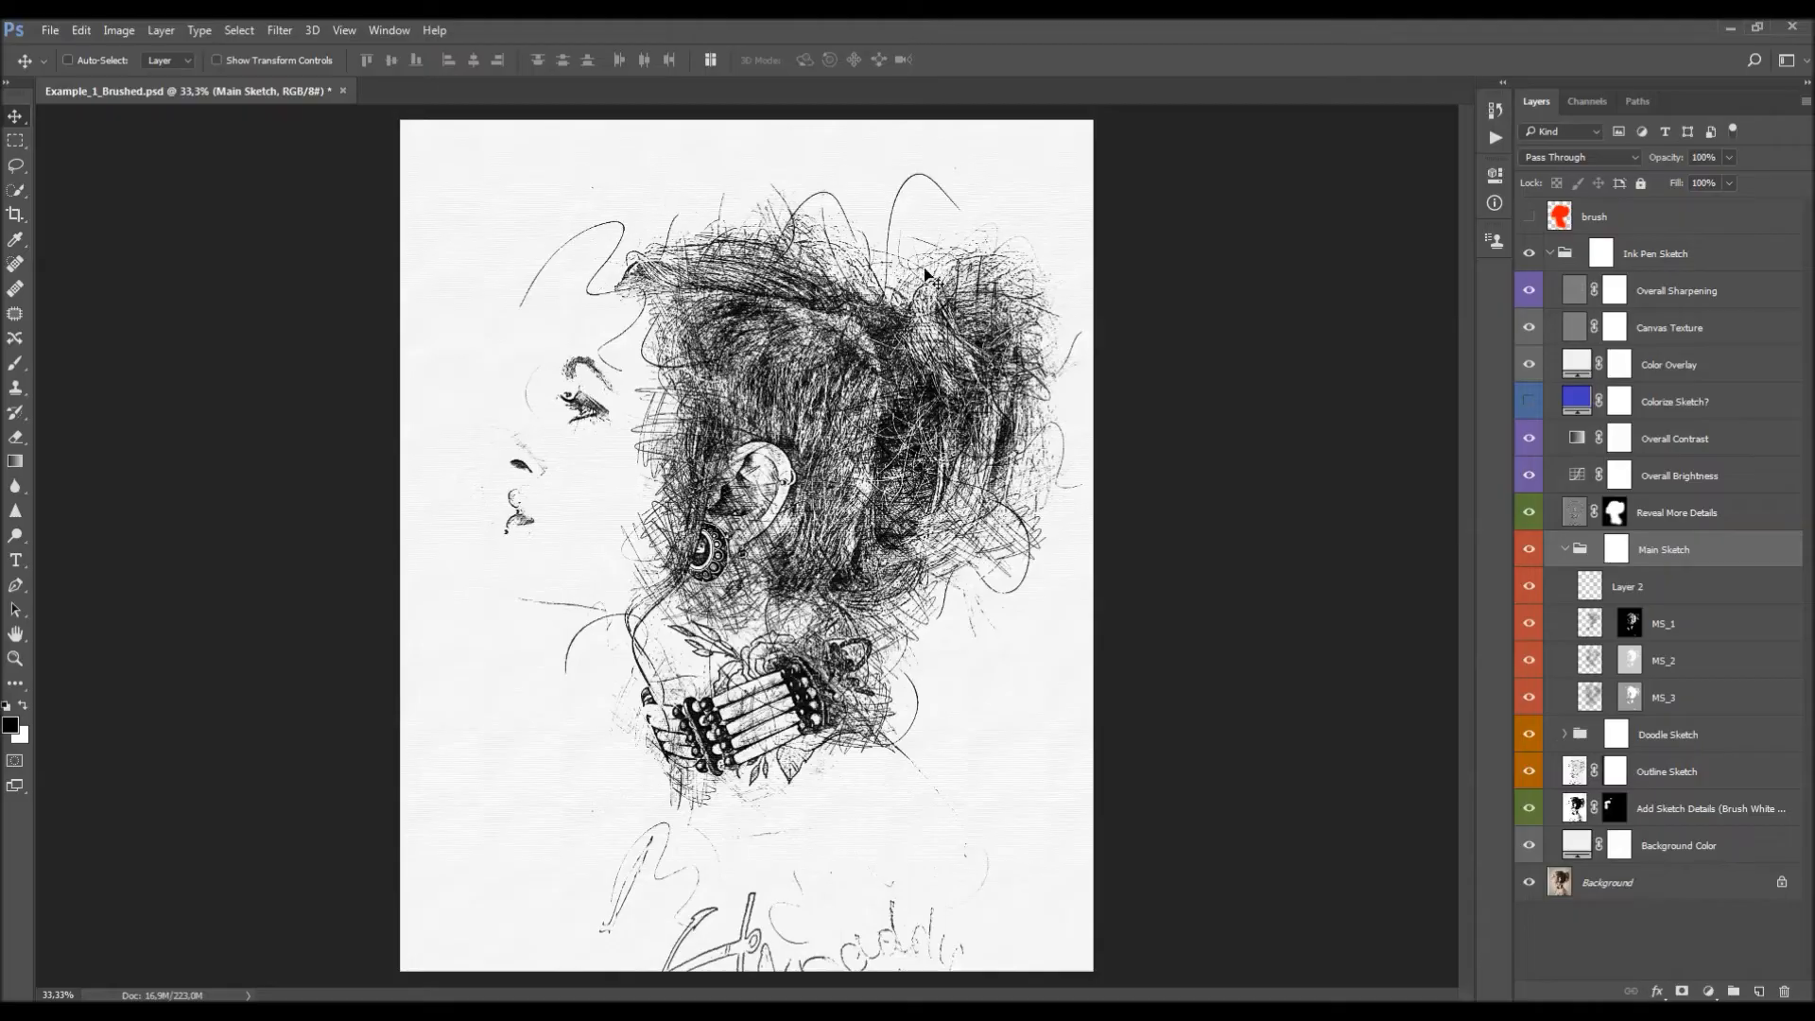
Try painting black into the Main Sketch group mask across the neck with a soft round 504 px brush, and undo the stroke.
{"action": "left_click", "coordinate": [1618, 550]}
{"action": "key", "text": "b"}
{"action": "right_click", "coordinate": [846, 430]}
{"action": "left_click", "coordinate": [914, 553]}
{"action": "mouse_move", "coordinate": [651, 772]}
{"action": "left_mouse_down"}
{"action": "mouse_move", "coordinate": [717, 790]}
{"action": "mouse_move", "coordinate": [796, 743]}
{"action": "mouse_move", "coordinate": [737, 662]}
{"action": "mouse_move", "coordinate": [747, 605]}
{"action": "mouse_move", "coordinate": [908, 586]}
{"action": "mouse_move", "coordinate": [856, 681]}
{"action": "left_mouse_up"}
{"action": "key", "text": "ctrl+z"}
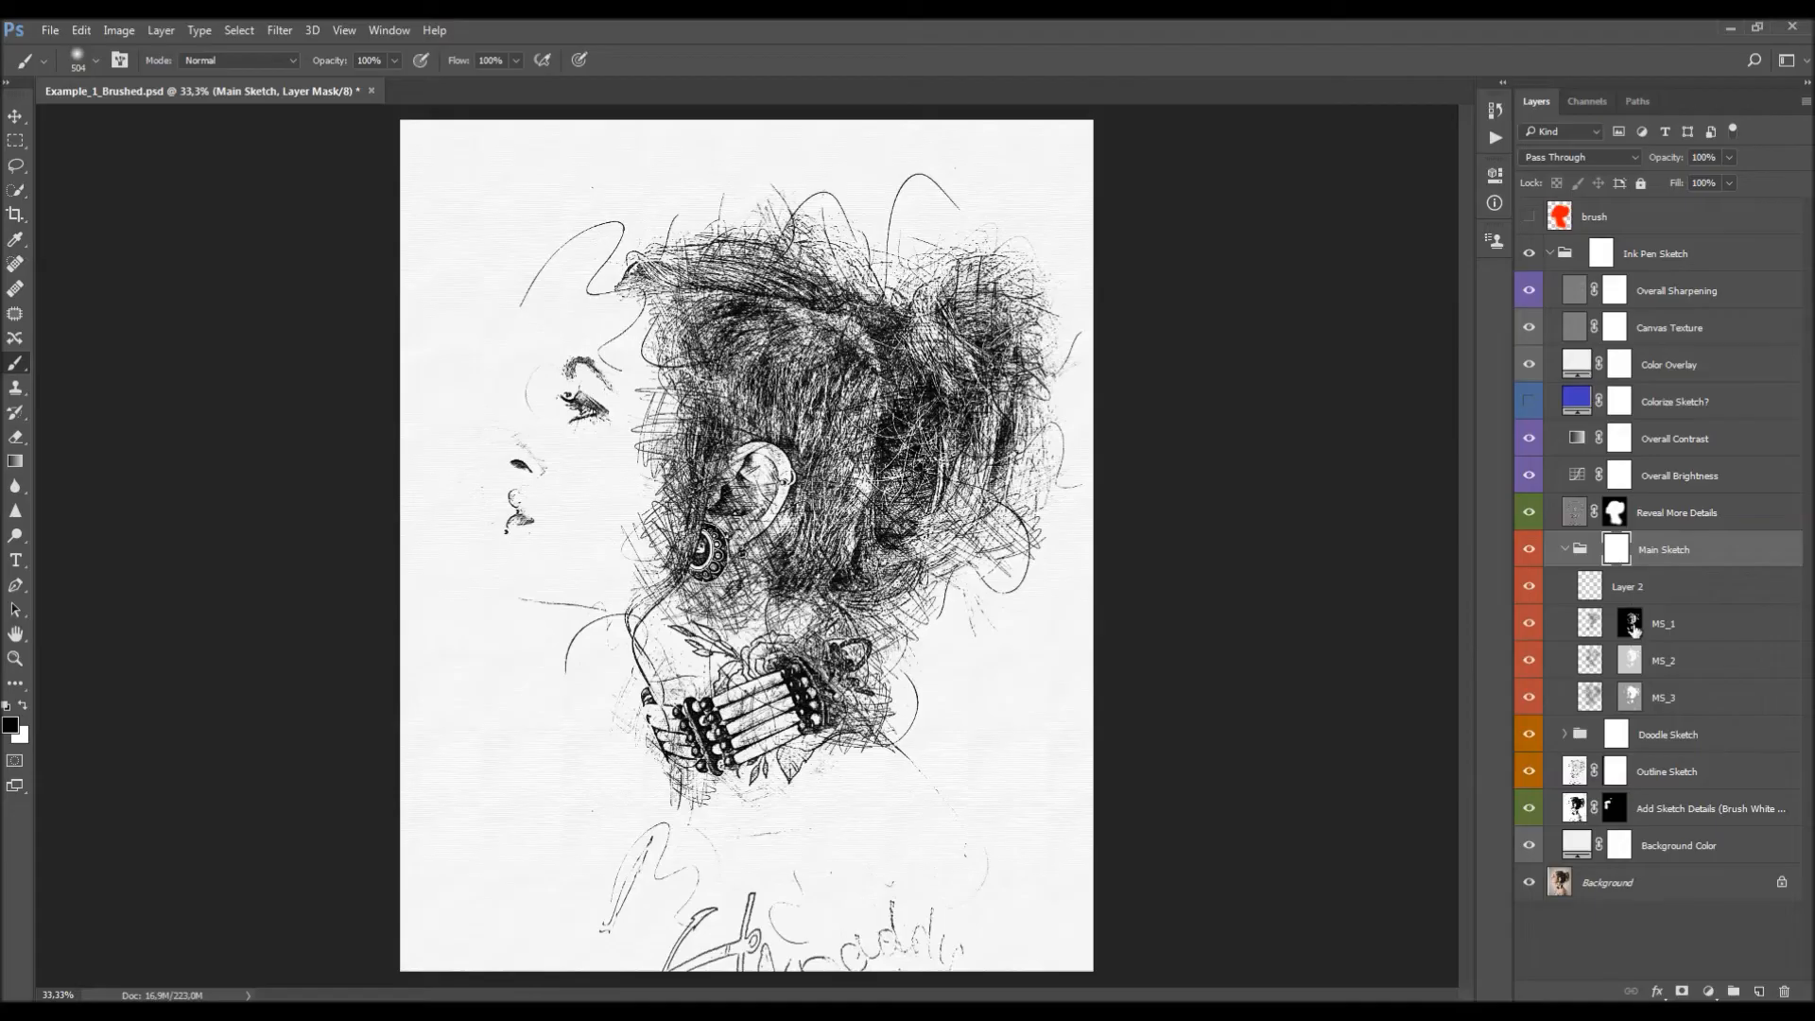
Examine the MS_1, MS_2 and MS_3 layer masks in turn and what MS_2 contributes by hiding and showing it.
{"action": "left_click", "coordinate": [1631, 624]}
{"action": "left_click", "coordinate": [1631, 660]}
{"action": "left_click", "coordinate": [1631, 697]}
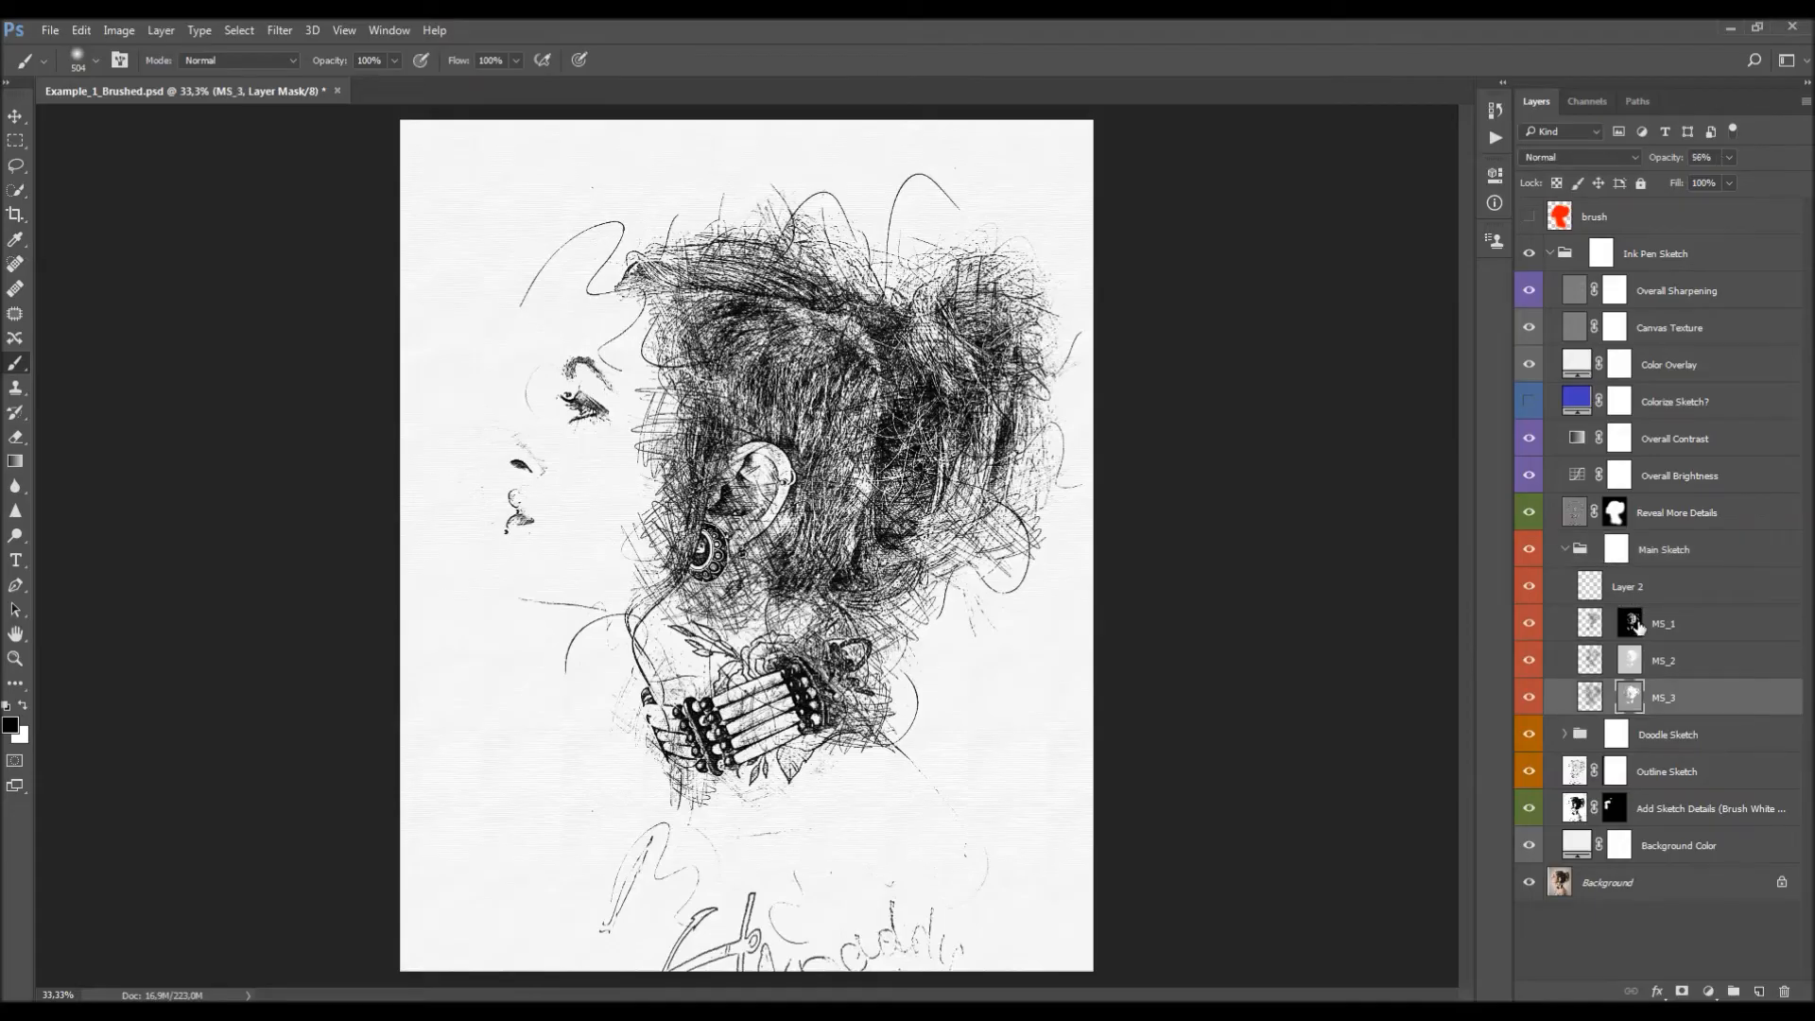
{"action": "left_click", "coordinate": [1631, 665]}
{"action": "left_click", "coordinate": [1634, 698]}
{"action": "left_click", "coordinate": [1637, 670]}
{"action": "left_click", "coordinate": [1636, 697]}
{"action": "left_click", "coordinate": [1631, 662]}
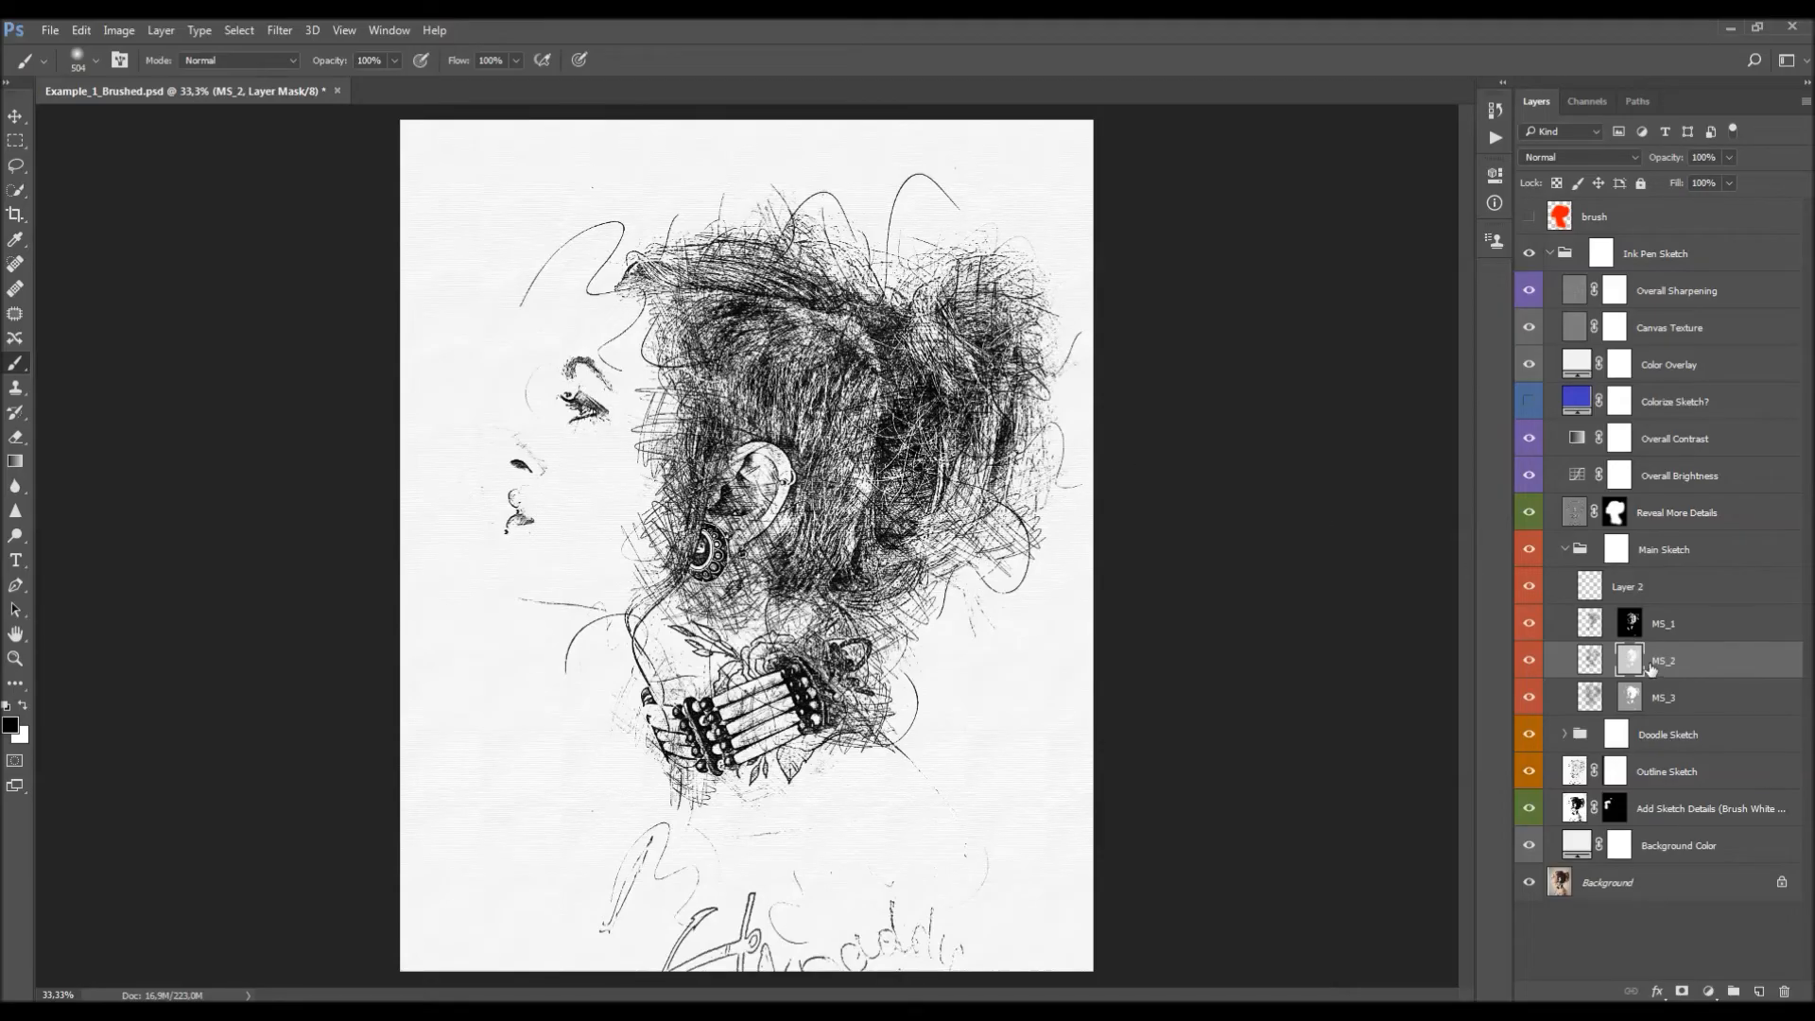
{"action": "left_click", "coordinate": [1530, 661]}
{"action": "left_click", "coordinate": [1529, 661]}
{"action": "key", "text": "ctrl+2"}
Try painting black into the Main Sketch group mask across the neck and hair, and undo the stroke.
{"action": "left_click", "coordinate": [1616, 549]}
{"action": "mouse_move", "coordinate": [619, 638]}
{"action": "left_mouse_down"}
{"action": "mouse_move", "coordinate": [965, 565]}
{"action": "mouse_move", "coordinate": [902, 515]}
{"action": "mouse_move", "coordinate": [1017, 485]}
{"action": "left_mouse_up"}
{"action": "key", "text": "ctrl+z"}
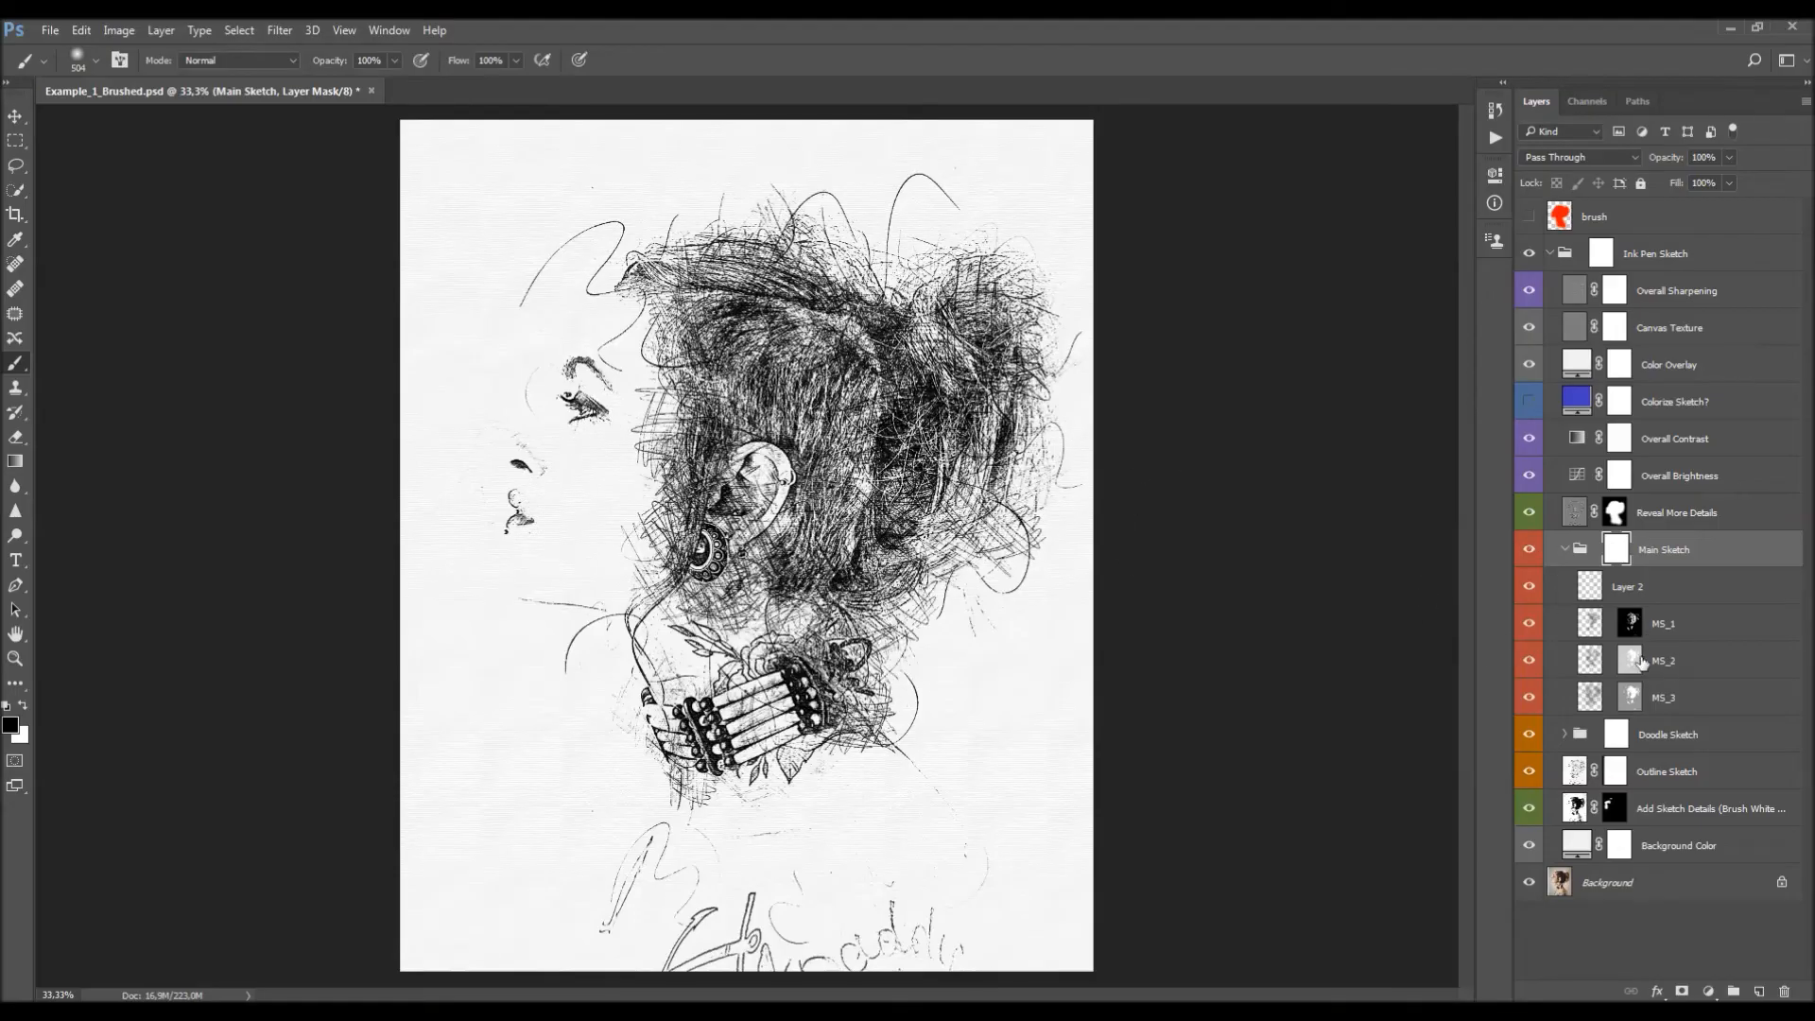
Compare the sketch with MS_2 hidden and shown, and display the MS_2 layer mask by itself on the canvas.
{"action": "left_click", "coordinate": [1631, 660]}
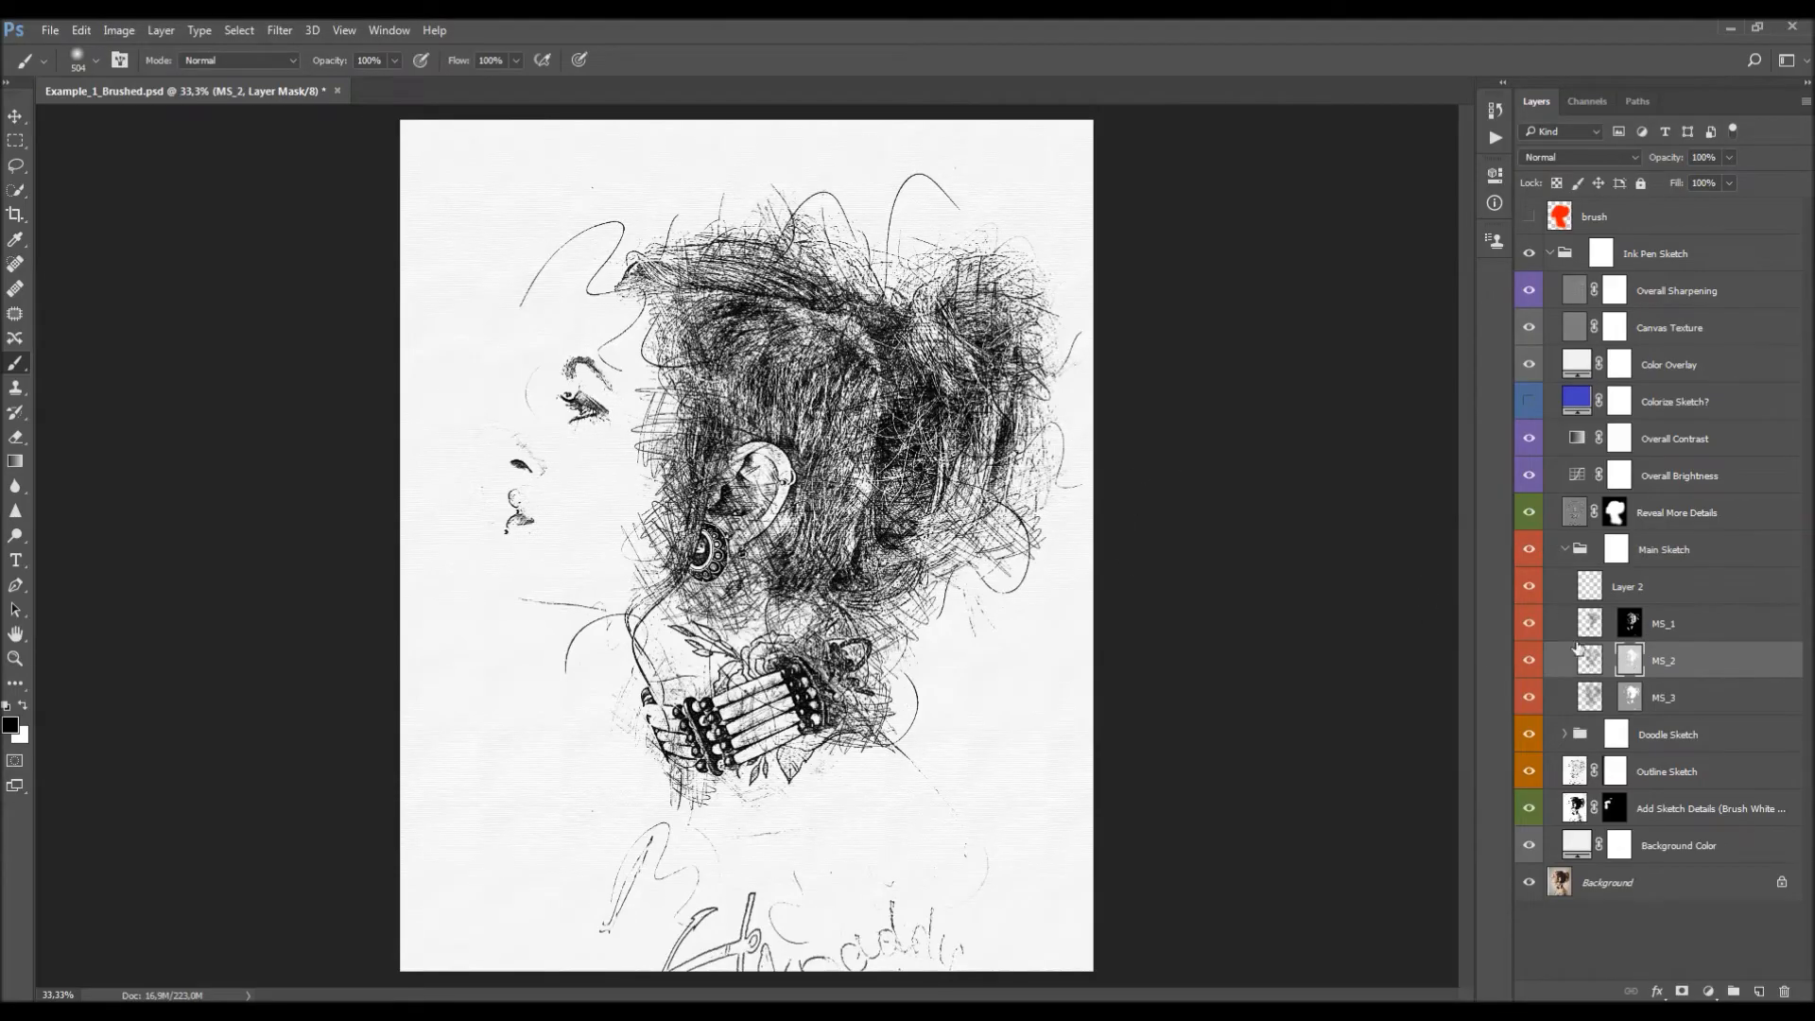
{"action": "left_click", "coordinate": [1529, 661]}
{"action": "left_click", "coordinate": [1529, 661]}
{"action": "left_click", "coordinate": [1636, 660], "text": "alt"}
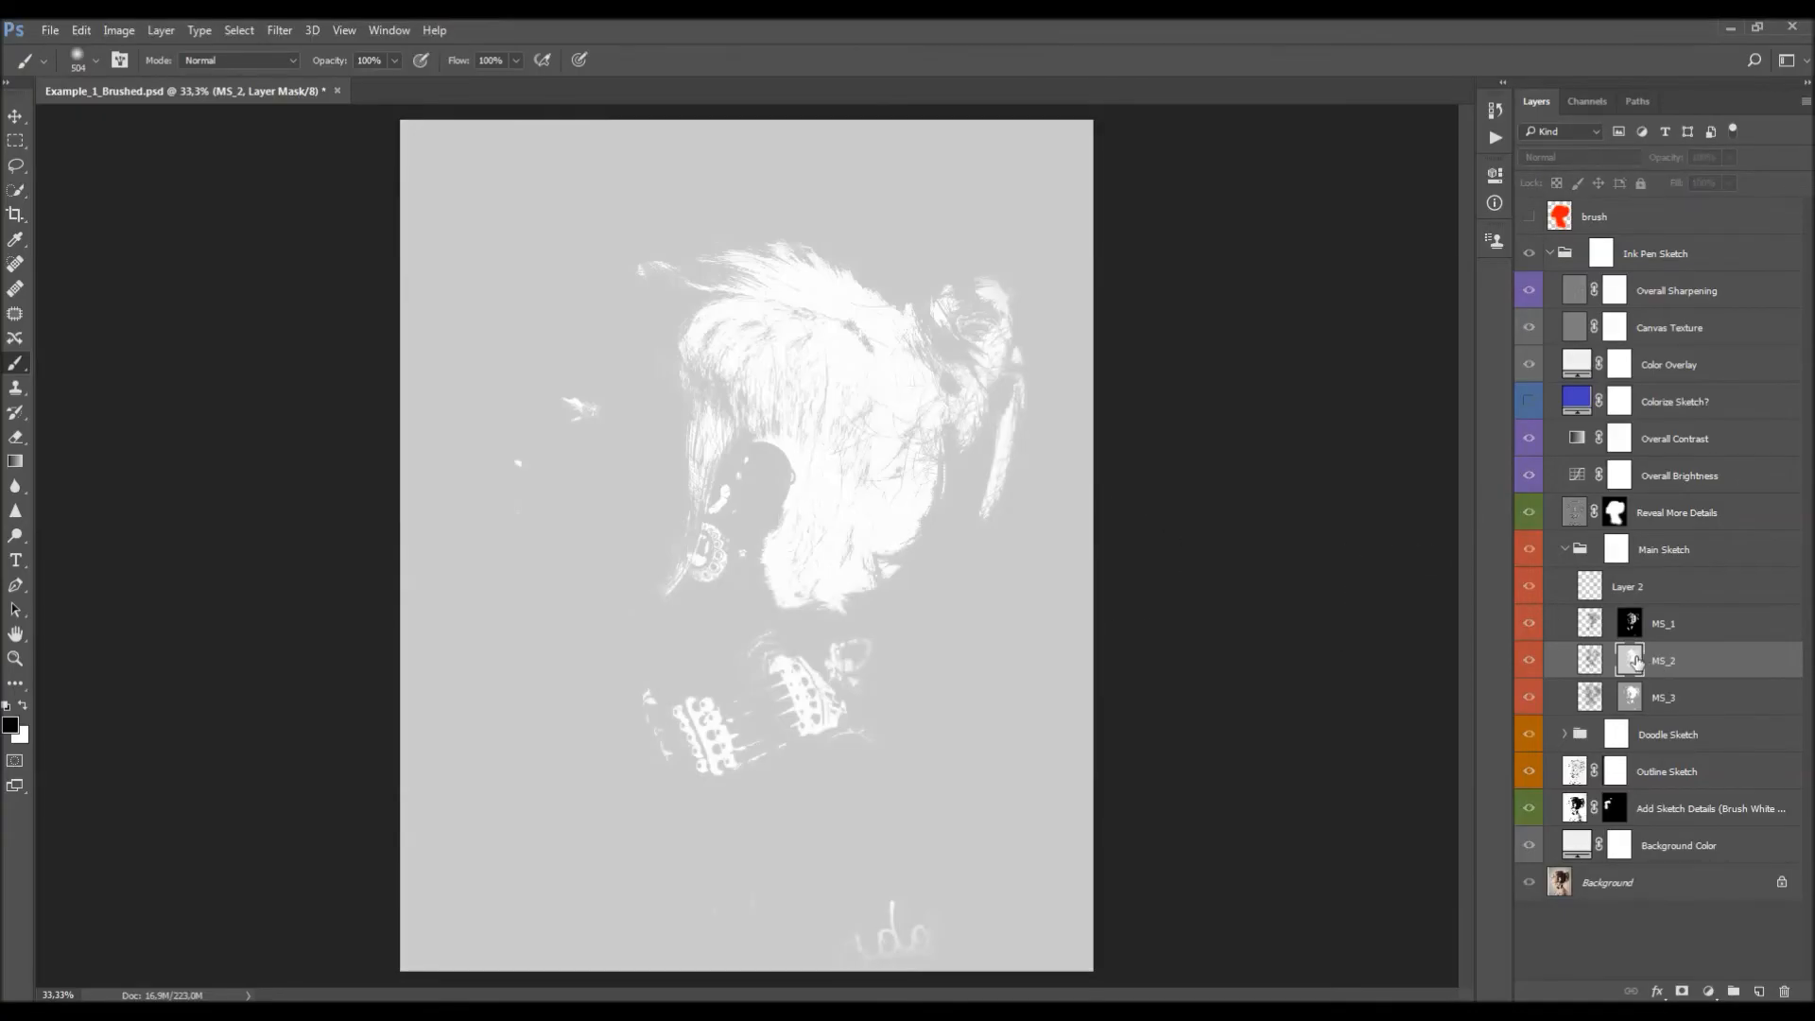
Return to the normal sketch view, place the MS_2 layer in a new group, and add a white layer mask to that group.
{"action": "left_click", "coordinate": [1637, 660], "text": "alt"}
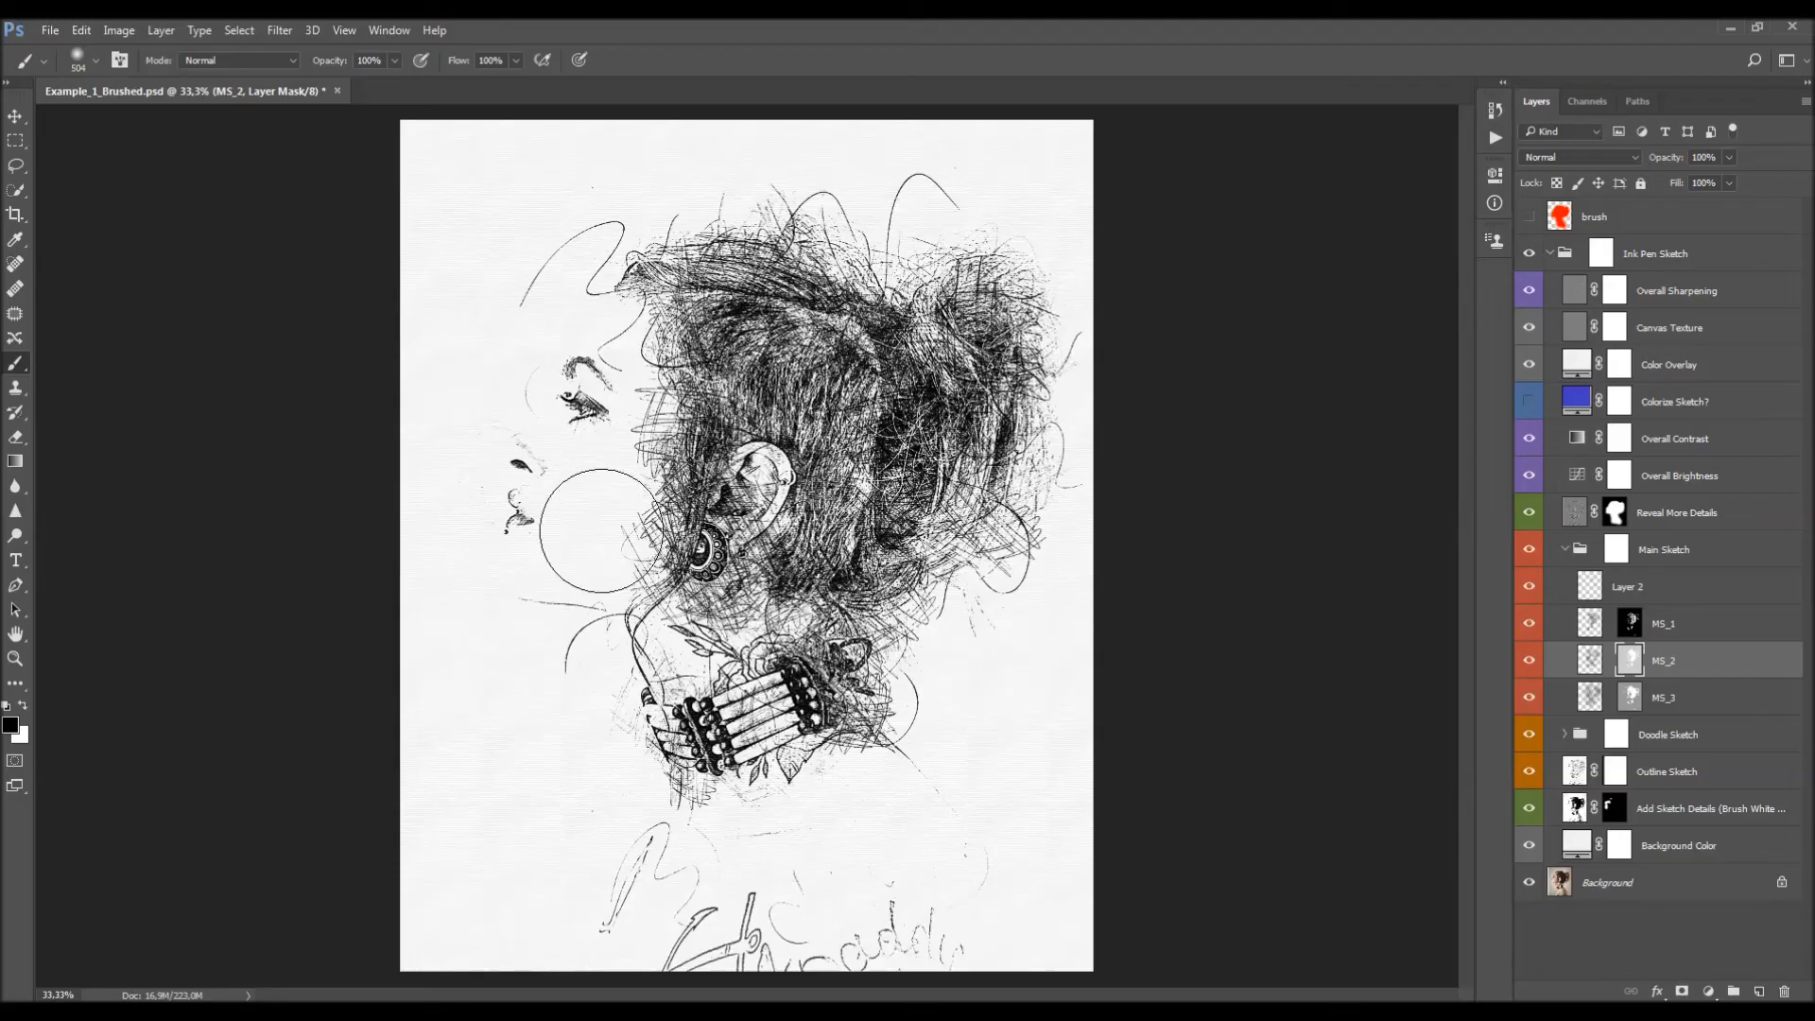
{"action": "left_click", "coordinate": [161, 31]}
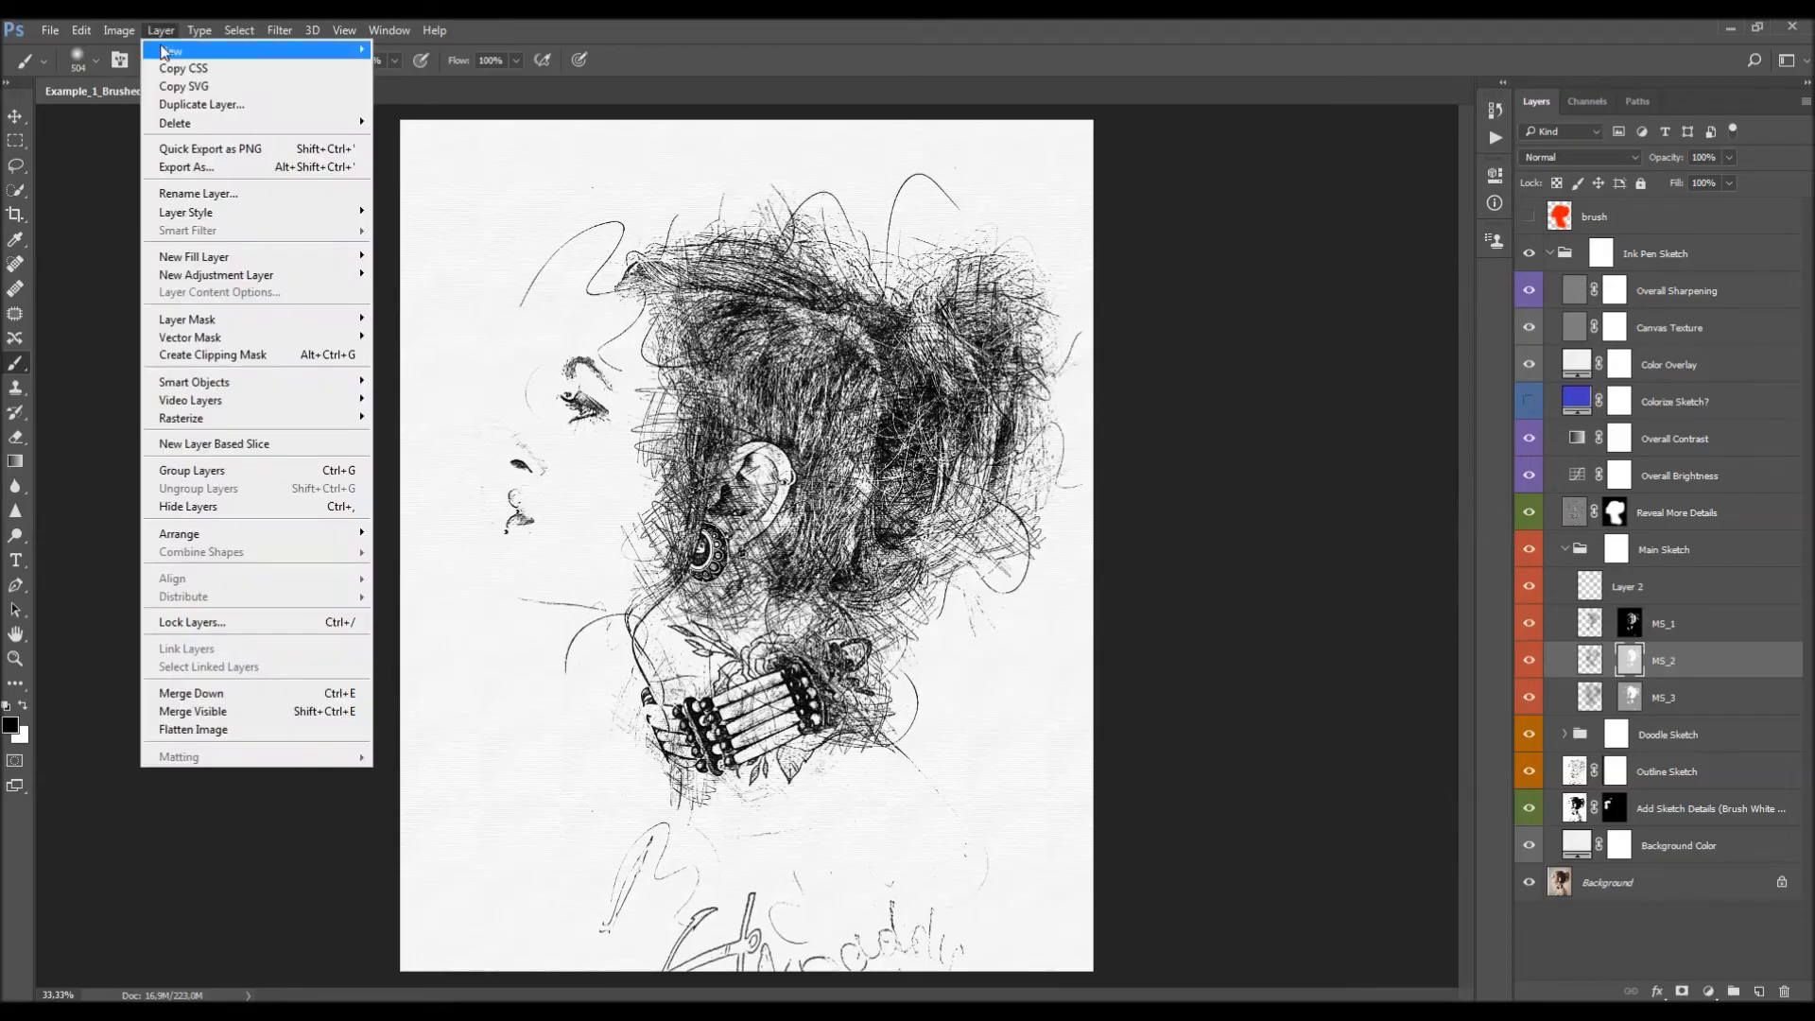
{"action": "mouse_move", "coordinate": [167, 52]}
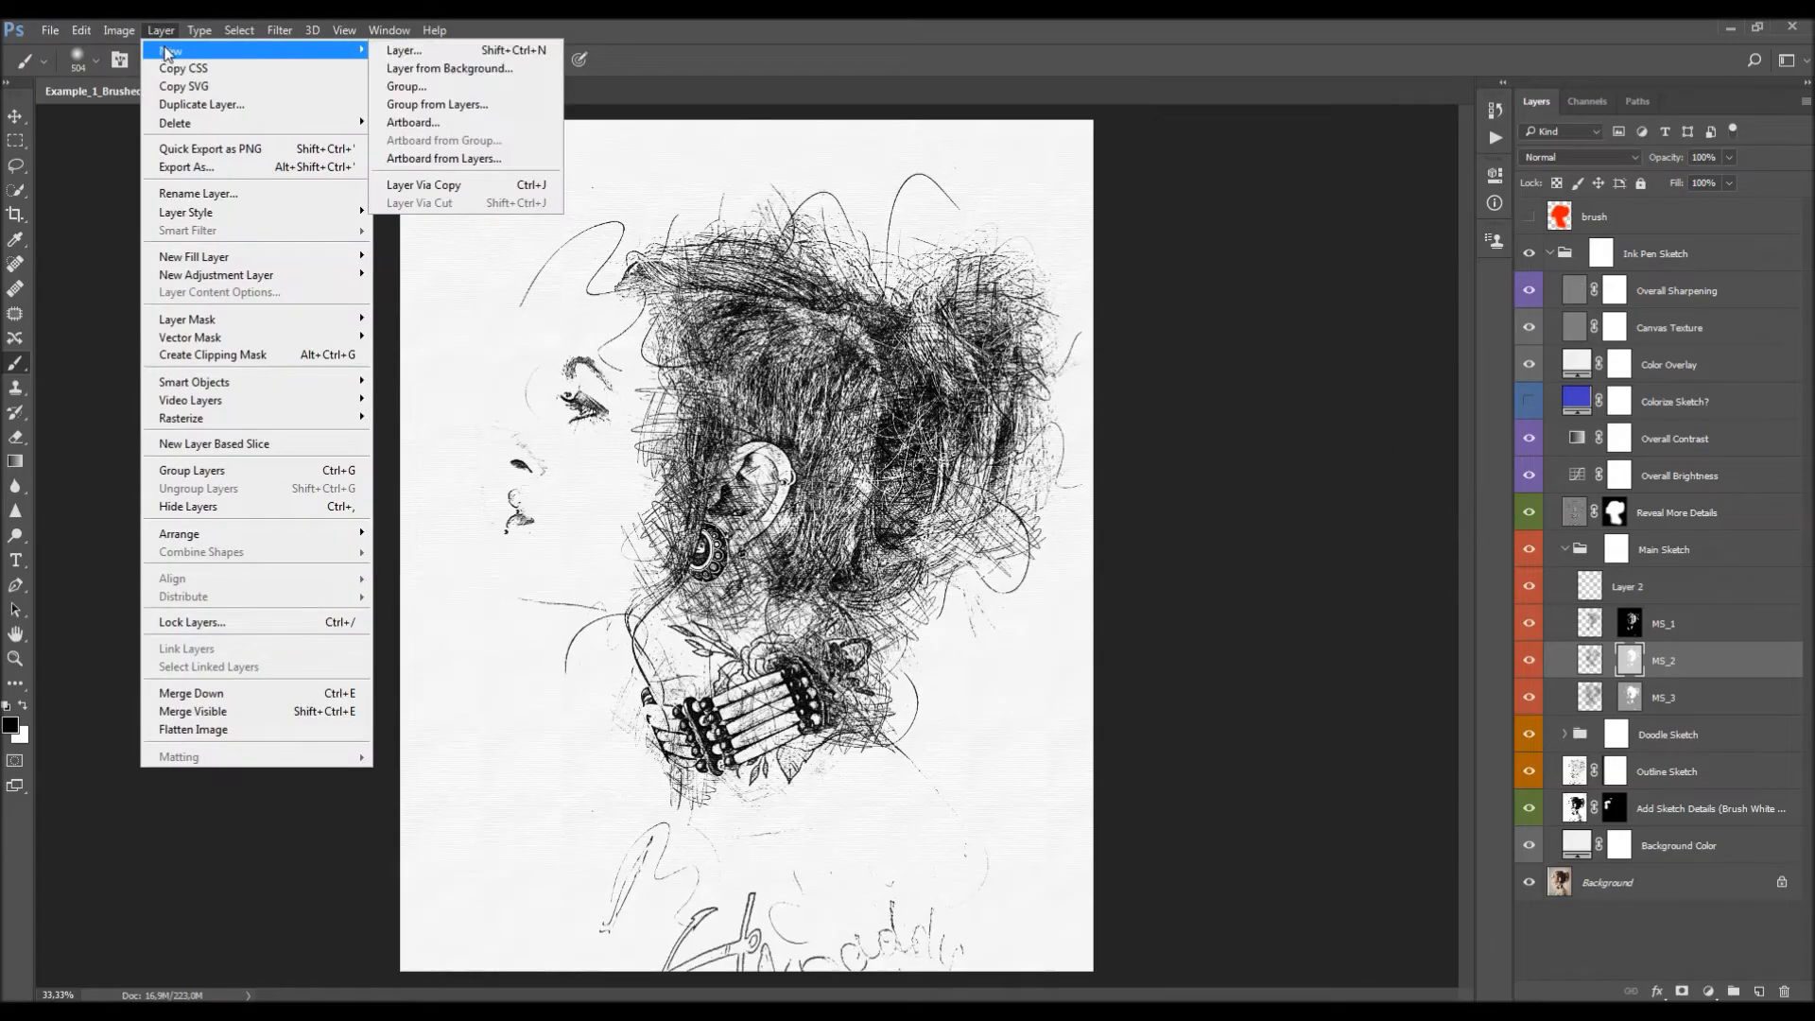
{"action": "left_click", "coordinate": [440, 106]}
{"action": "left_click", "coordinate": [1065, 350]}
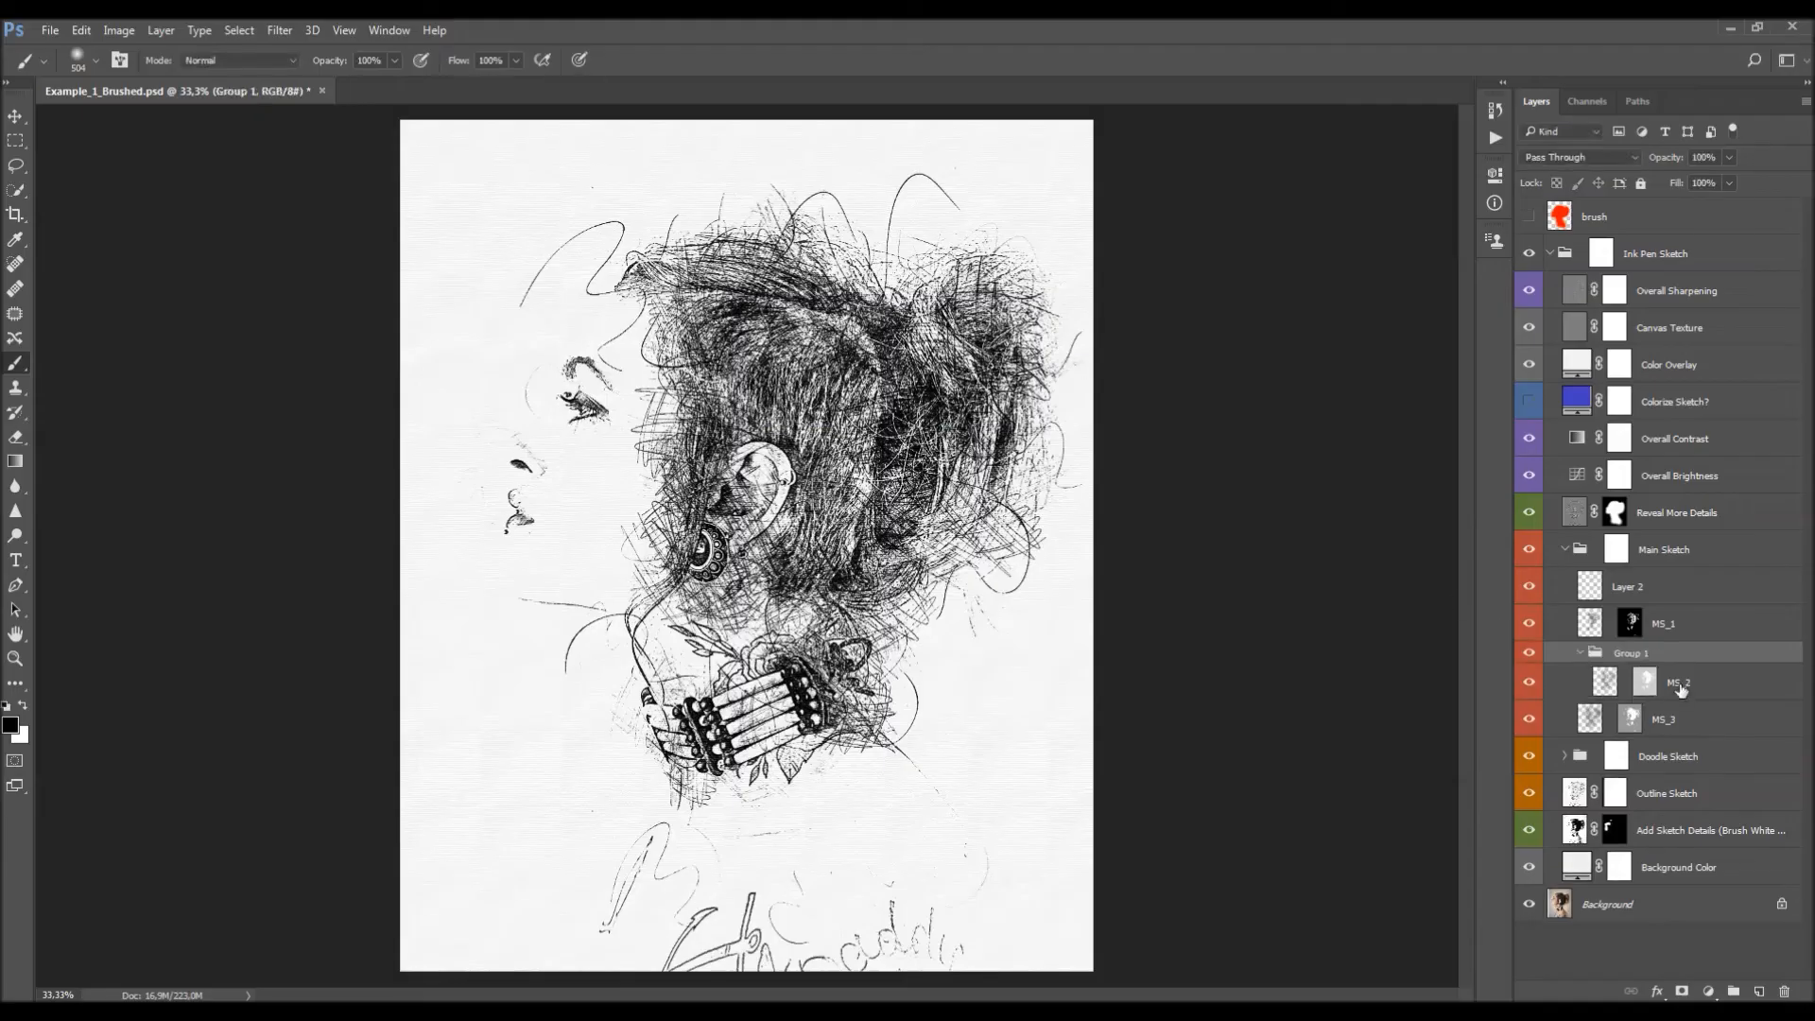
{"action": "left_click", "coordinate": [1679, 687]}
{"action": "left_click", "coordinate": [1628, 656]}
{"action": "left_click", "coordinate": [1581, 653]}
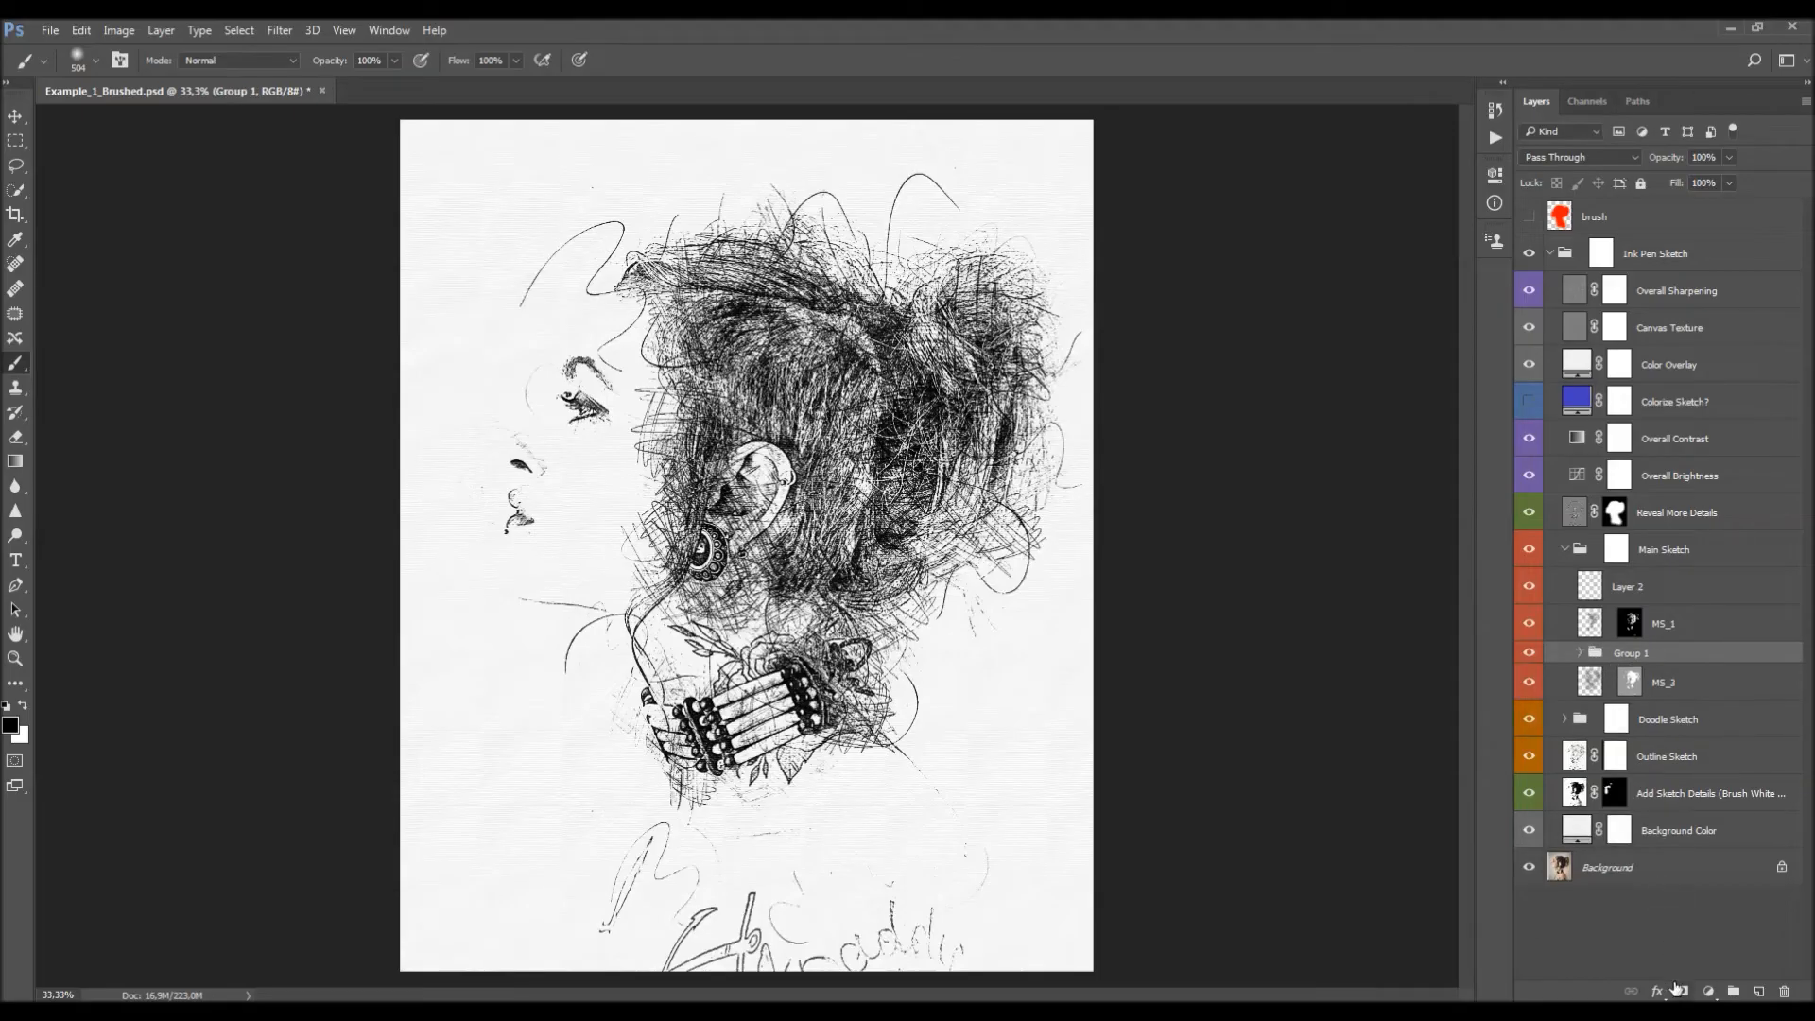
{"action": "left_click", "coordinate": [1679, 991]}
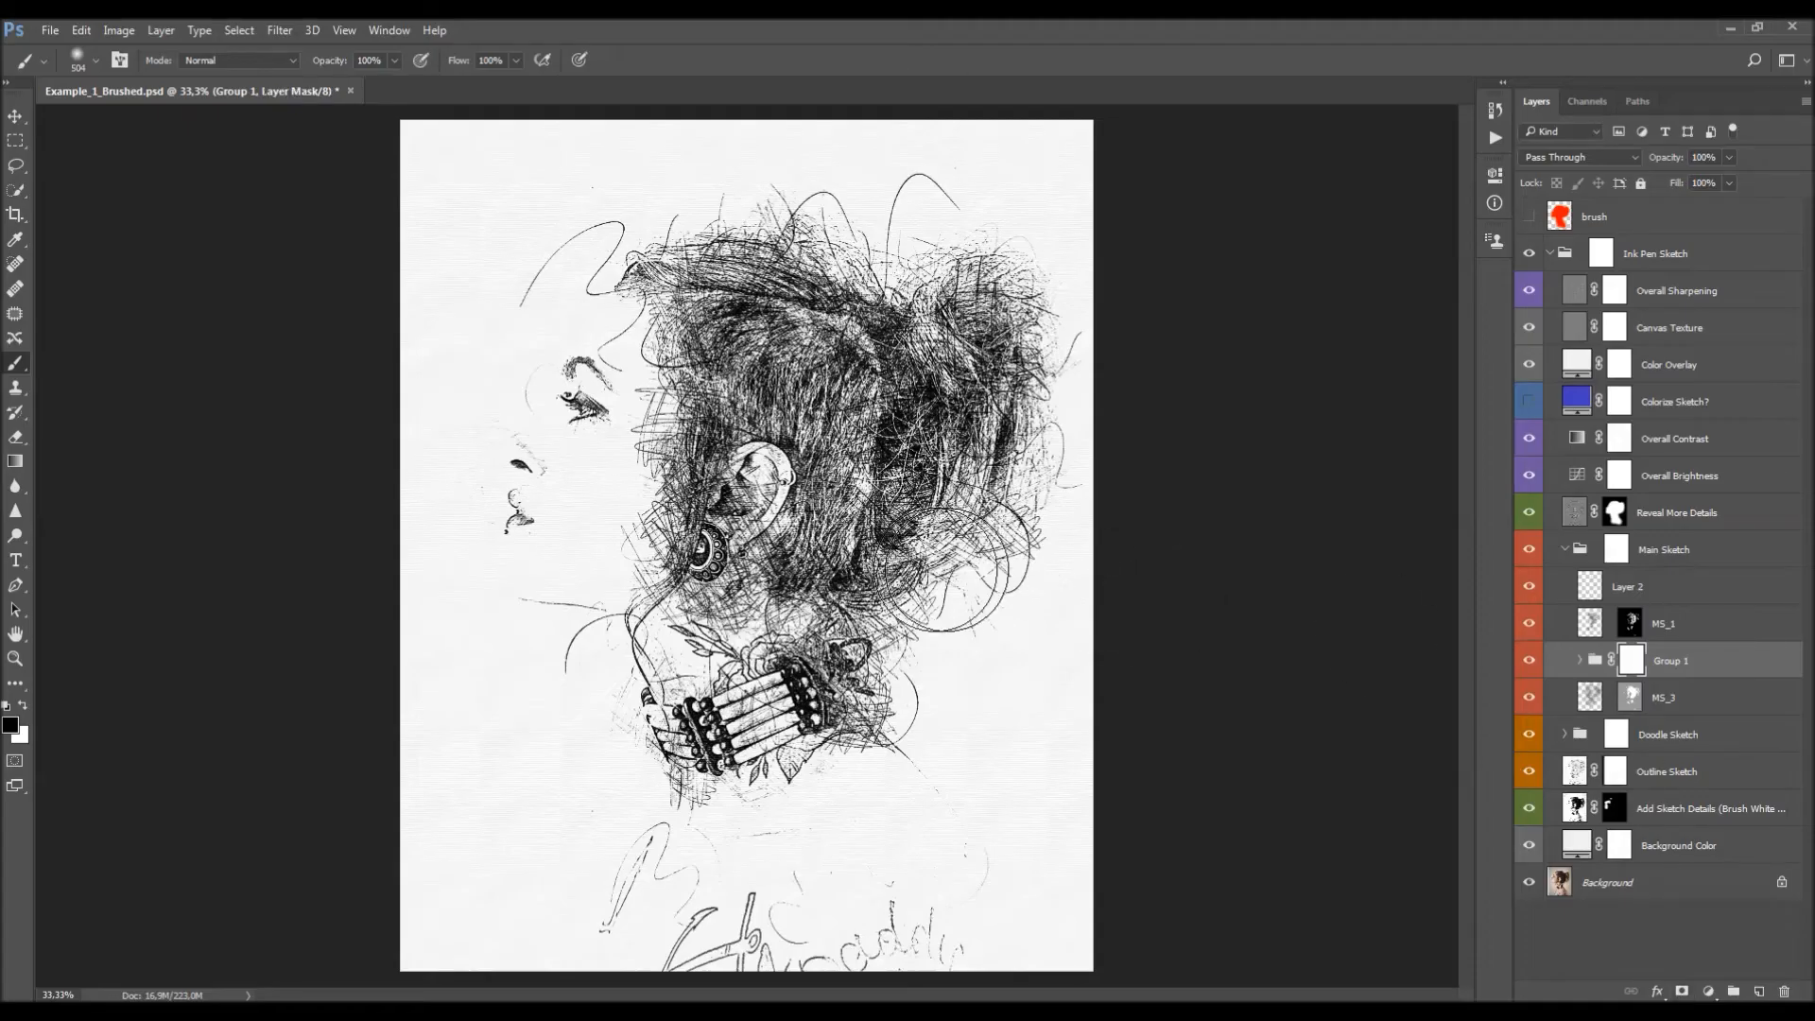
Try painting black into the MS_2 group's mask over the hair and neck, and undo the group.
{"action": "left_click", "coordinate": [1500, 176]}
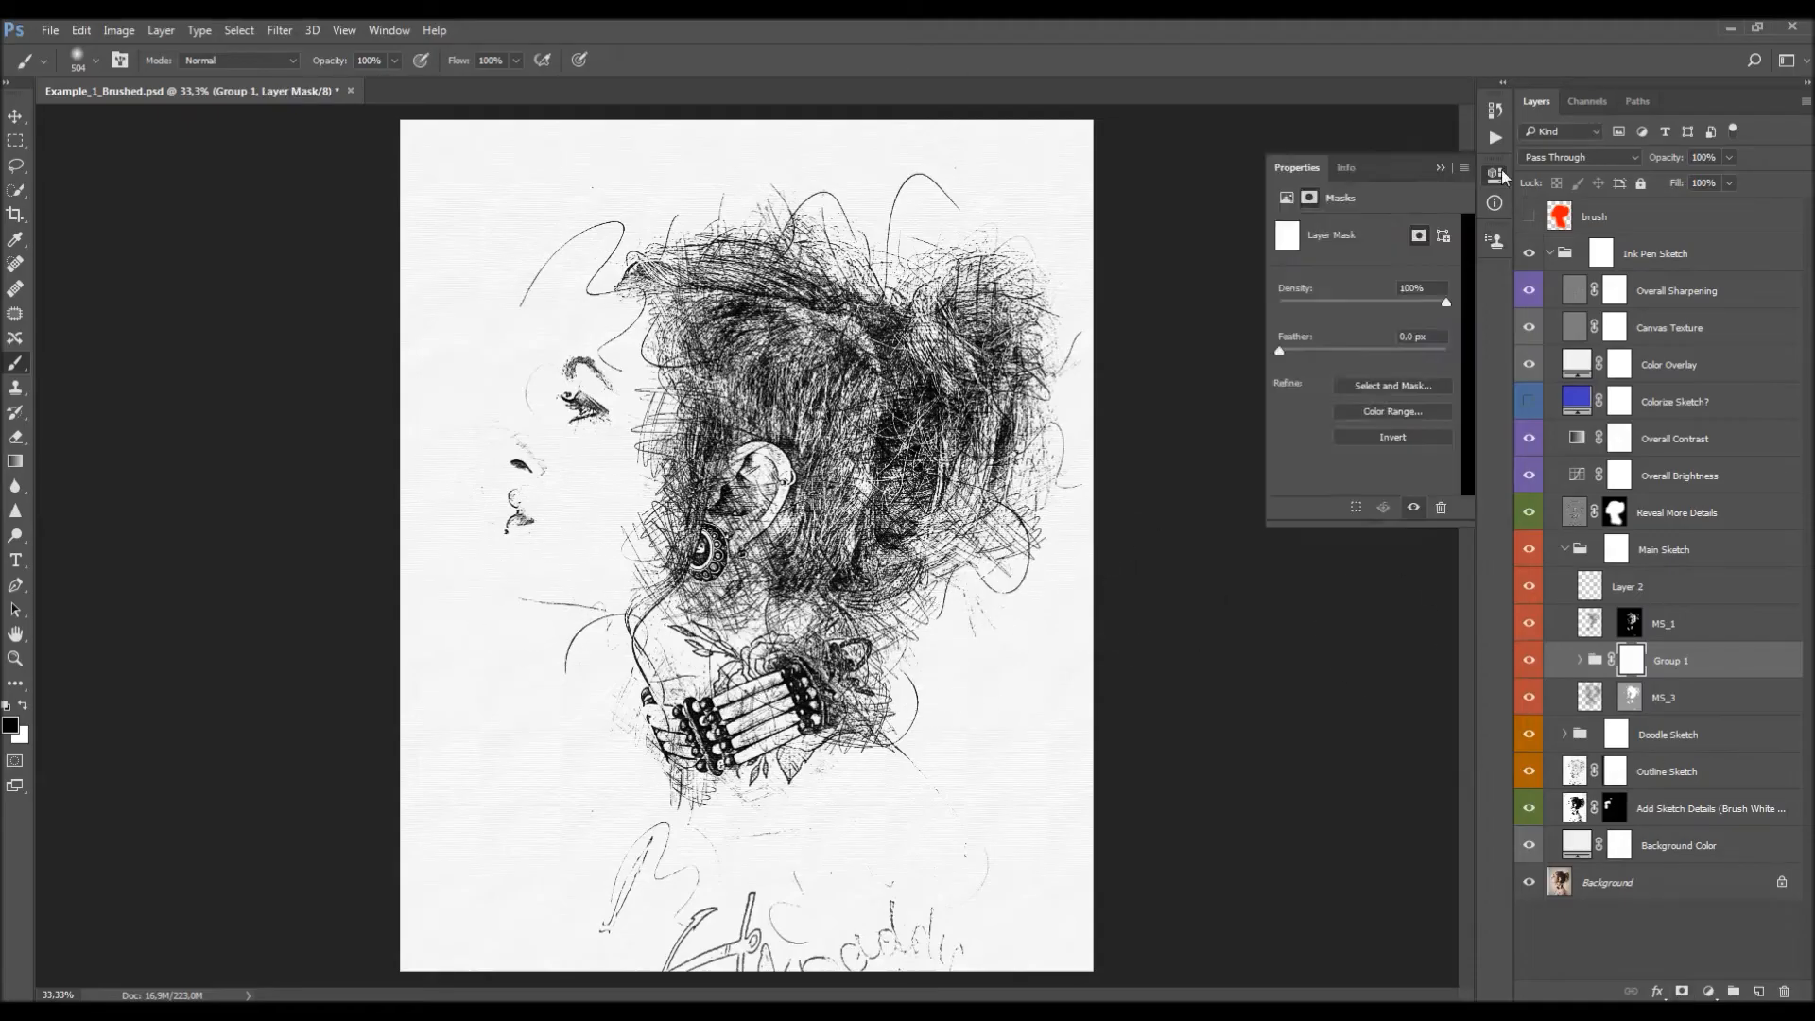
{"action": "left_click", "coordinate": [1501, 170]}
{"action": "mouse_move", "coordinate": [702, 593]}
{"action": "left_mouse_down"}
{"action": "mouse_move", "coordinate": [685, 470]}
{"action": "mouse_move", "coordinate": [742, 525]}
{"action": "mouse_move", "coordinate": [1011, 454]}
{"action": "mouse_move", "coordinate": [715, 266]}
{"action": "mouse_move", "coordinate": [657, 603]}
{"action": "mouse_move", "coordinate": [730, 761]}
{"action": "mouse_move", "coordinate": [770, 655]}
{"action": "mouse_move", "coordinate": [610, 752]}
{"action": "mouse_move", "coordinate": [667, 714]}
{"action": "left_mouse_up"}
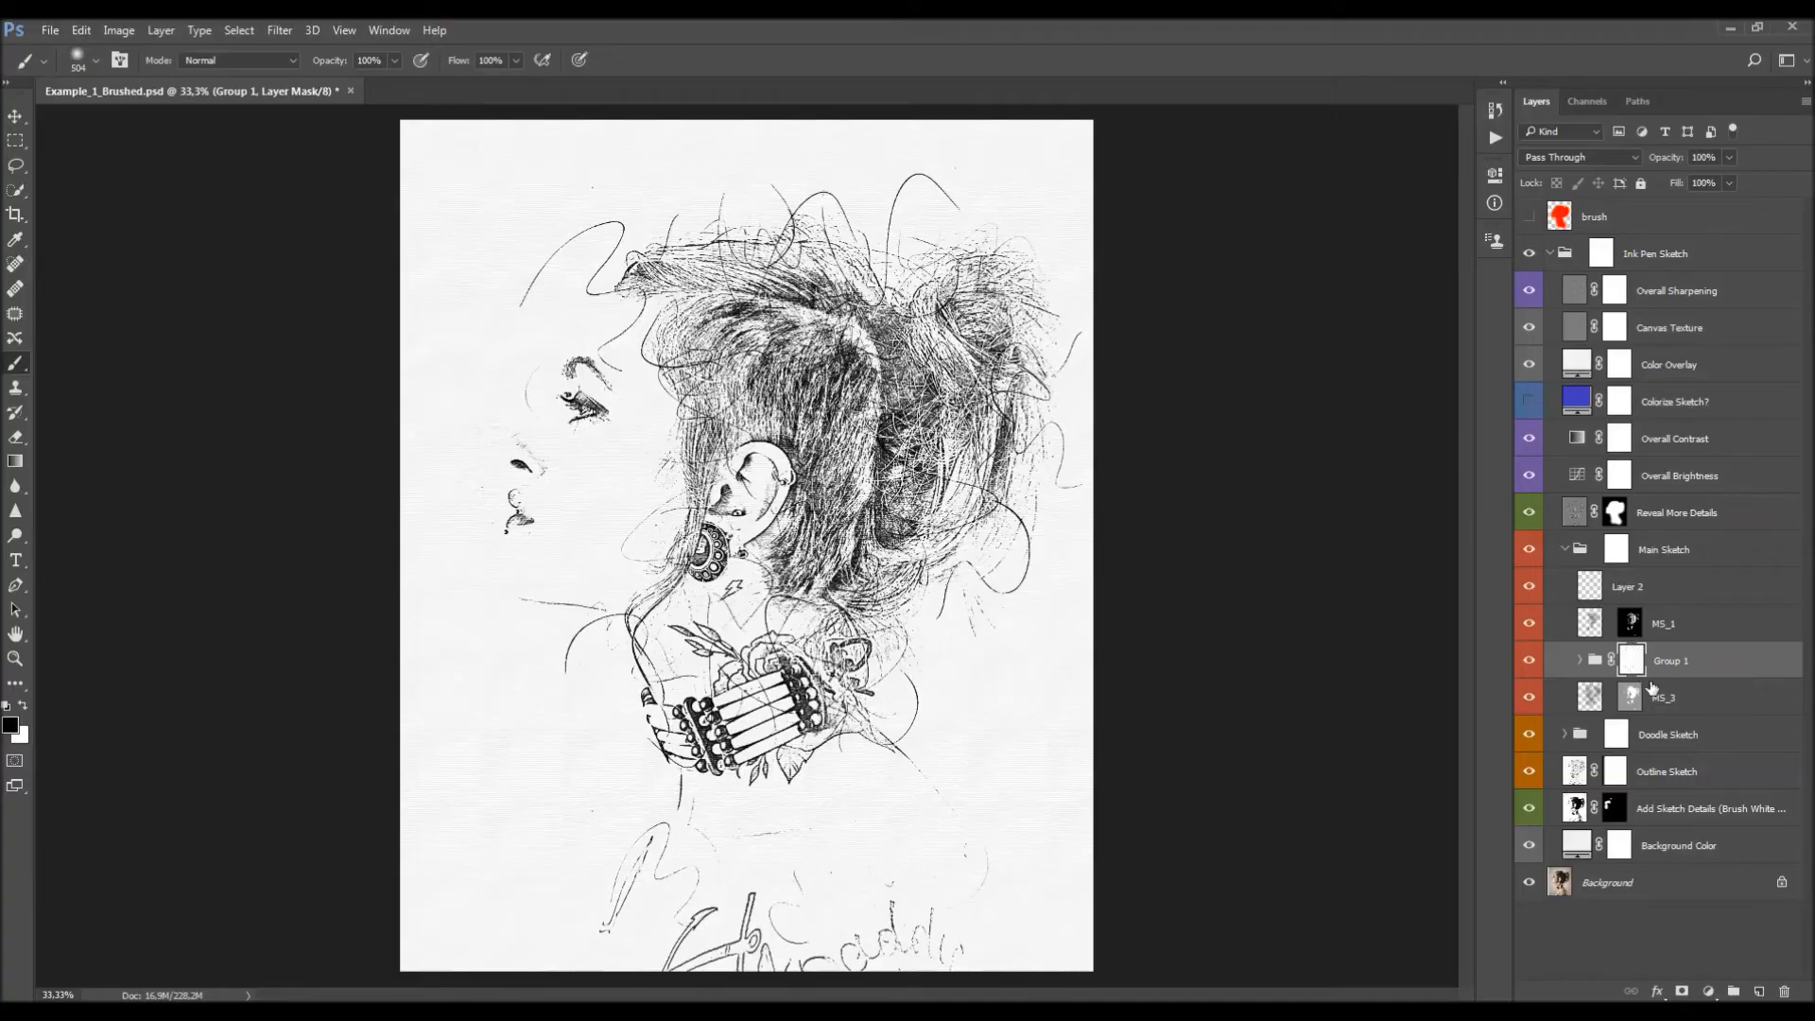
{"action": "key", "text": "ctrl+shift+g"}
Collapse the Main Sketch group, compare Reveal More Details hidden and shown, and set that layer's opacity to 72%.
{"action": "left_click", "coordinate": [1607, 584]}
{"action": "key", "text": "v"}
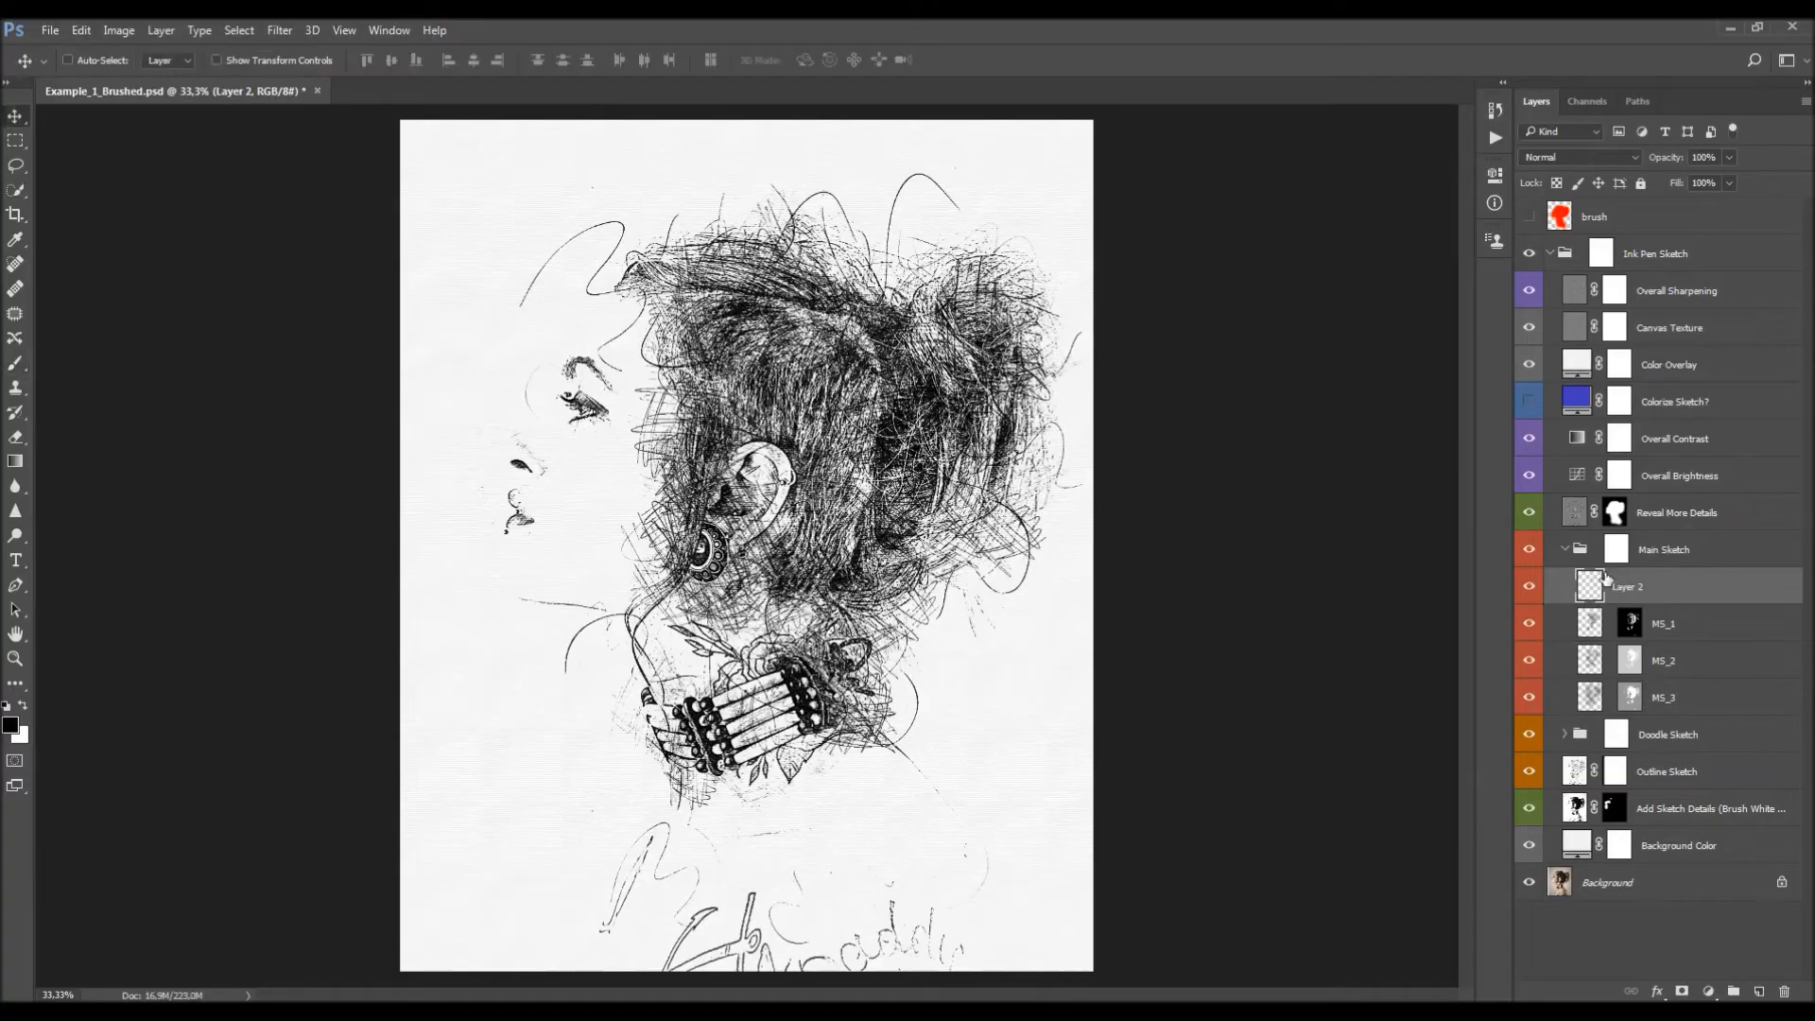
{"action": "left_click", "coordinate": [1565, 550]}
{"action": "left_click", "coordinate": [1664, 522]}
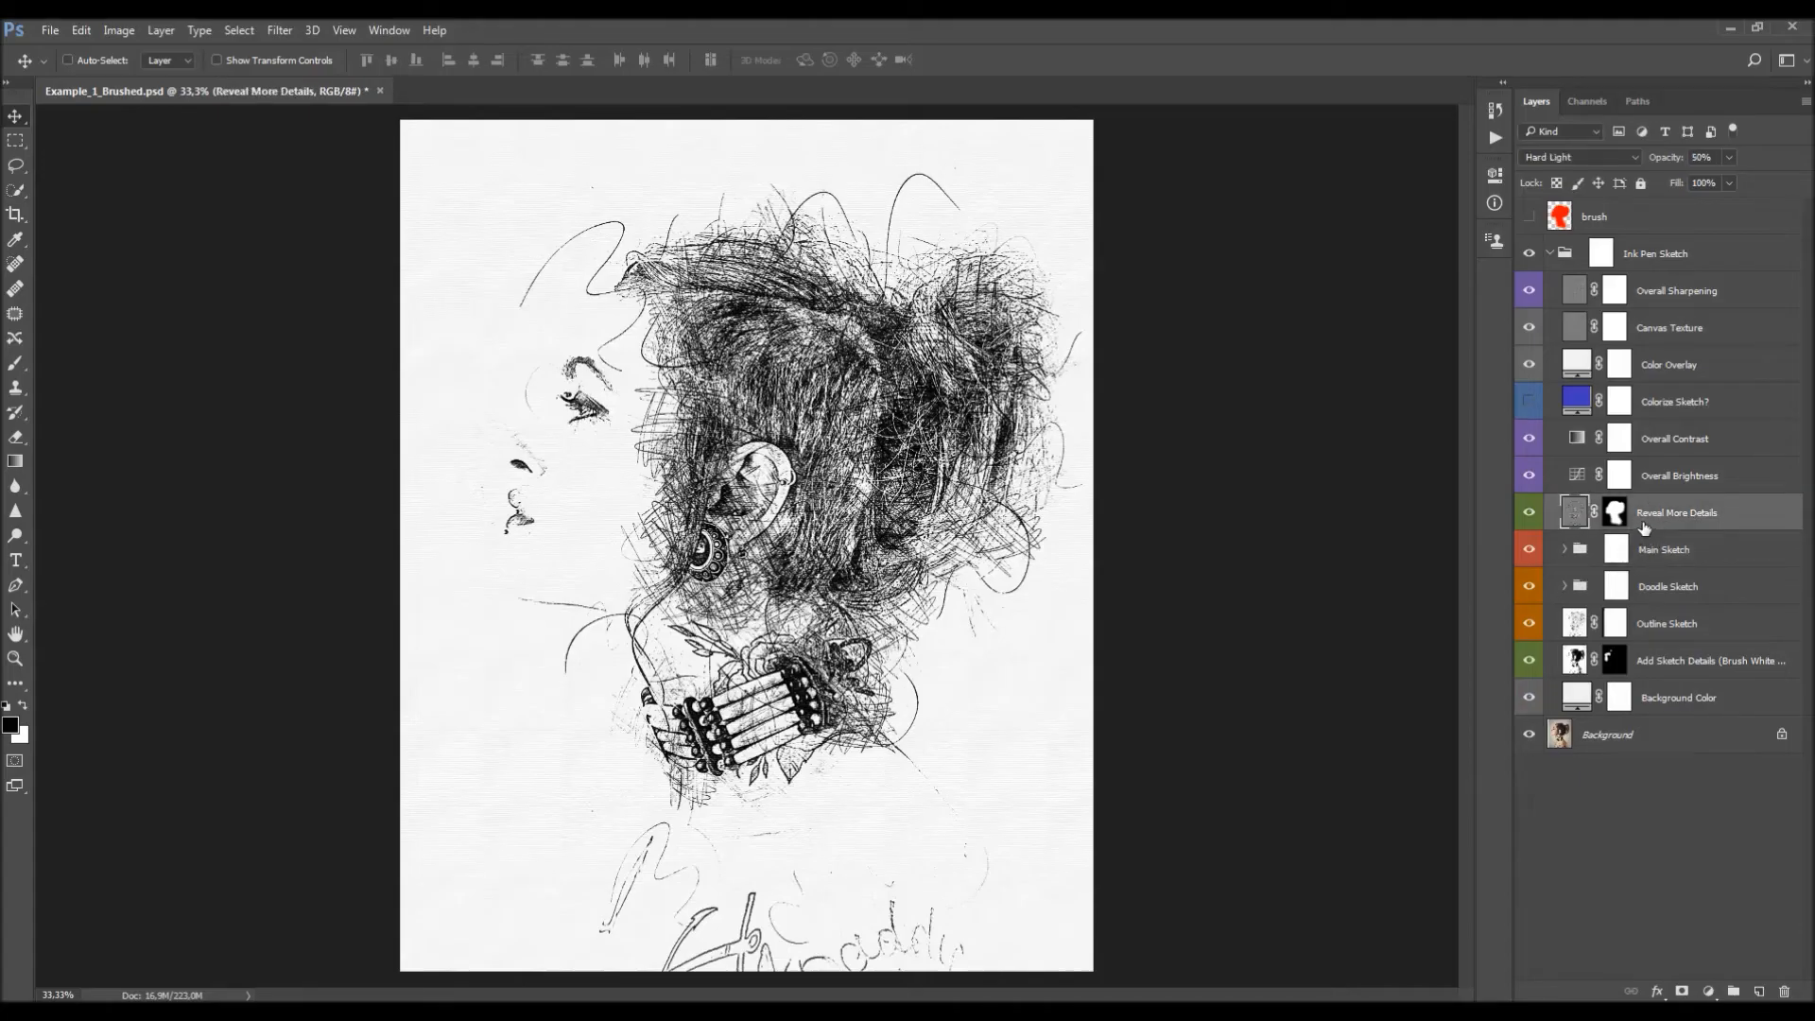
{"action": "left_click", "coordinate": [1529, 513]}
{"action": "left_click", "coordinate": [1530, 514]}
{"action": "left_click", "coordinate": [1530, 513]}
{"action": "left_click", "coordinate": [1530, 514]}
{"action": "left_click_drag", "start_coordinate": [1667, 161], "coordinate": [1280, 369]}
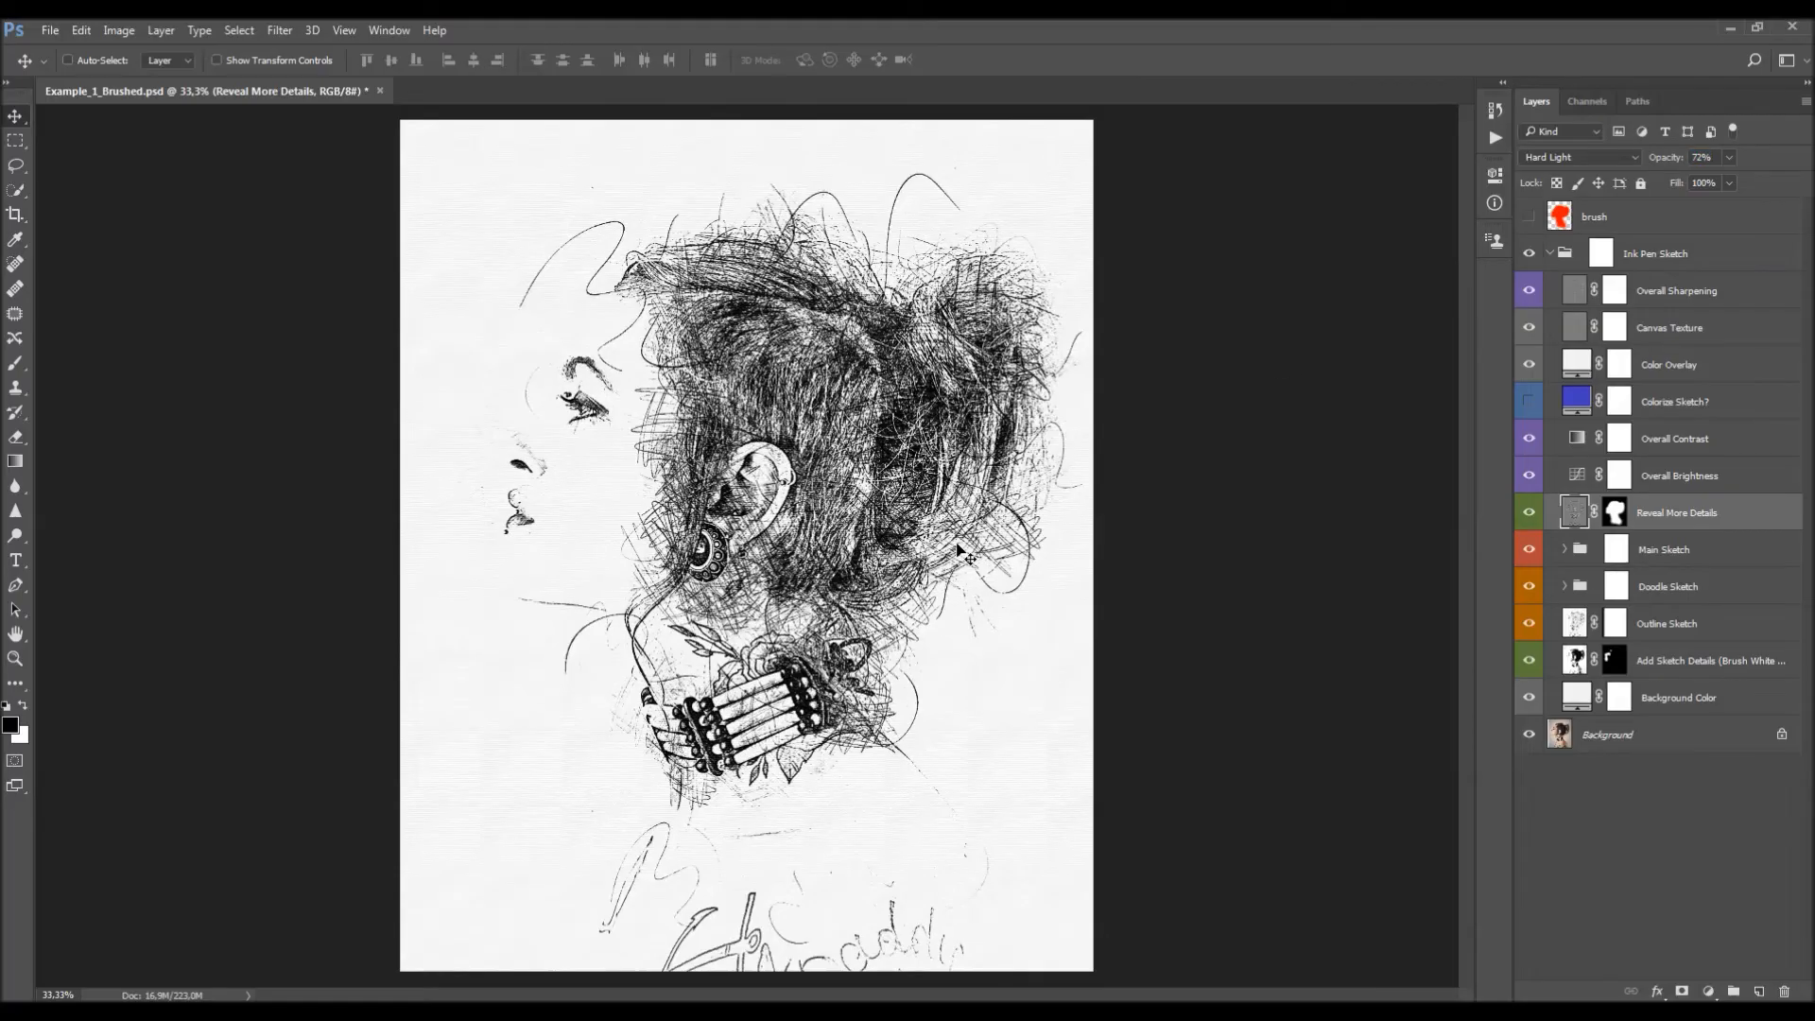
Examine the Reveal More Details layer mask by itself on the canvas and compare it with the brush layer's painted area.
{"action": "left_click", "coordinate": [1617, 512]}
{"action": "left_click", "coordinate": [1617, 512], "text": "alt"}
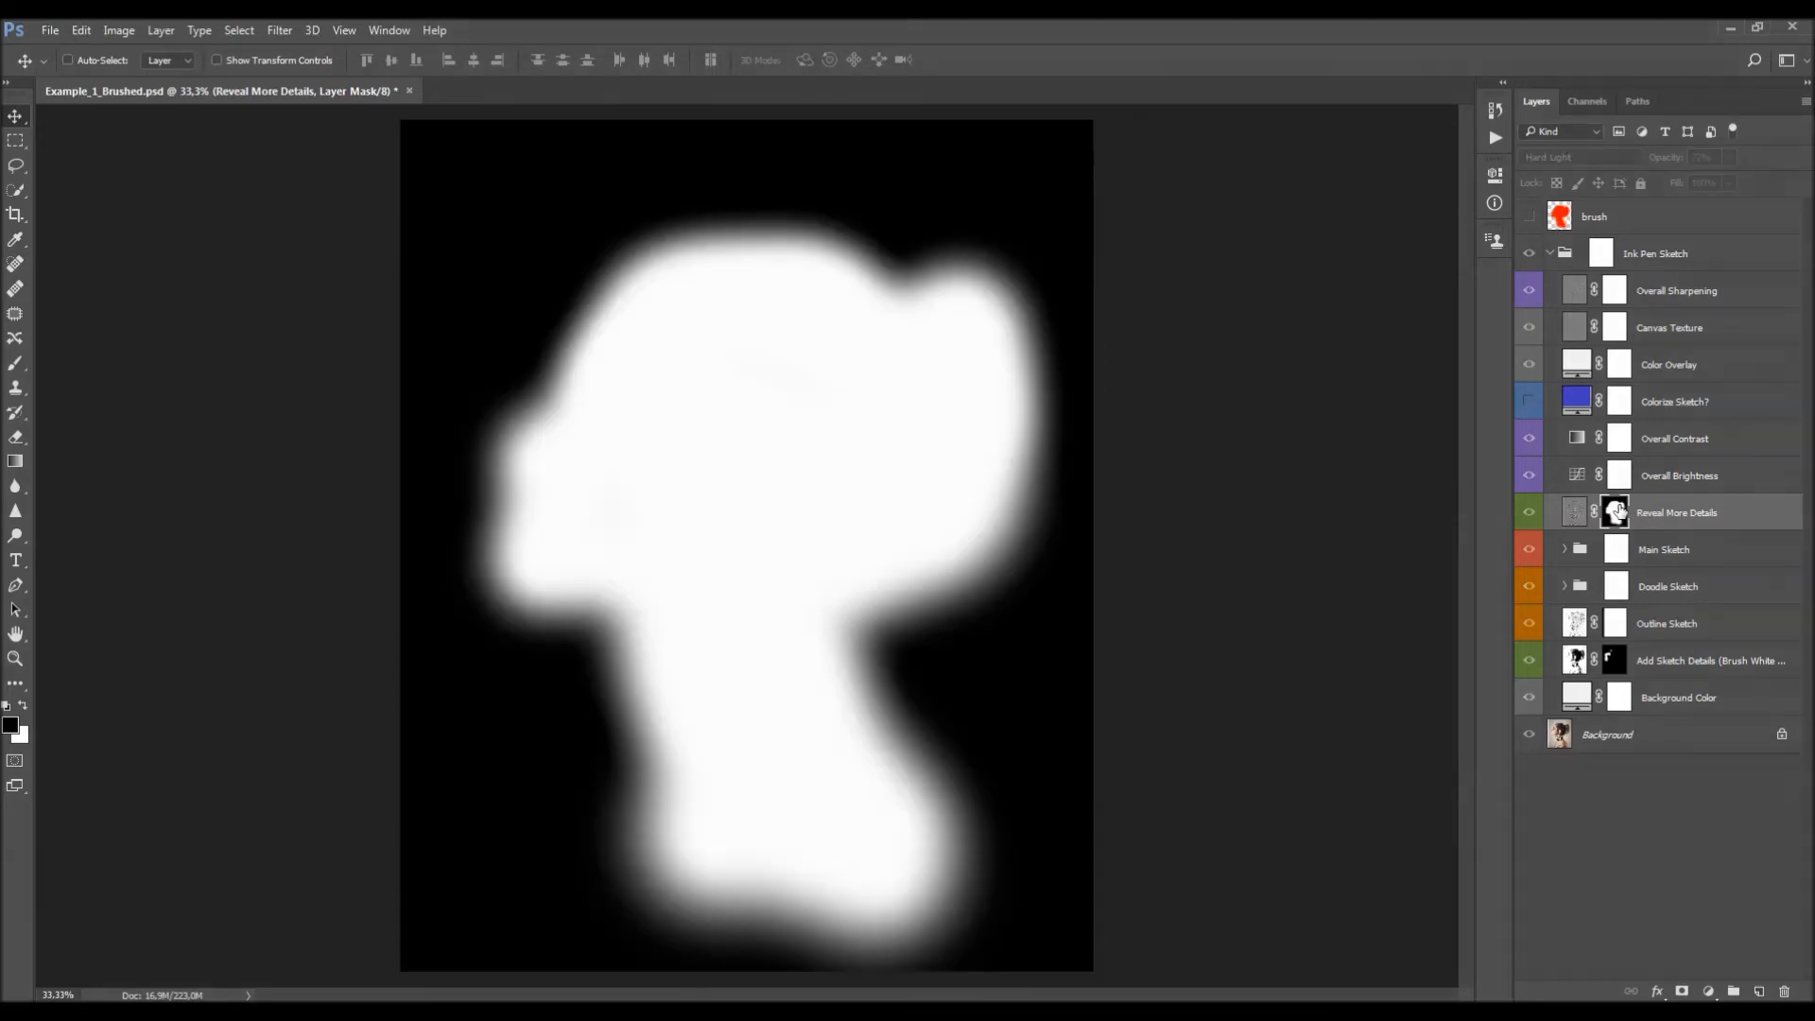
{"action": "left_click", "coordinate": [1617, 513], "text": "alt"}
{"action": "left_click", "coordinate": [1529, 217]}
{"action": "left_click", "coordinate": [1530, 217]}
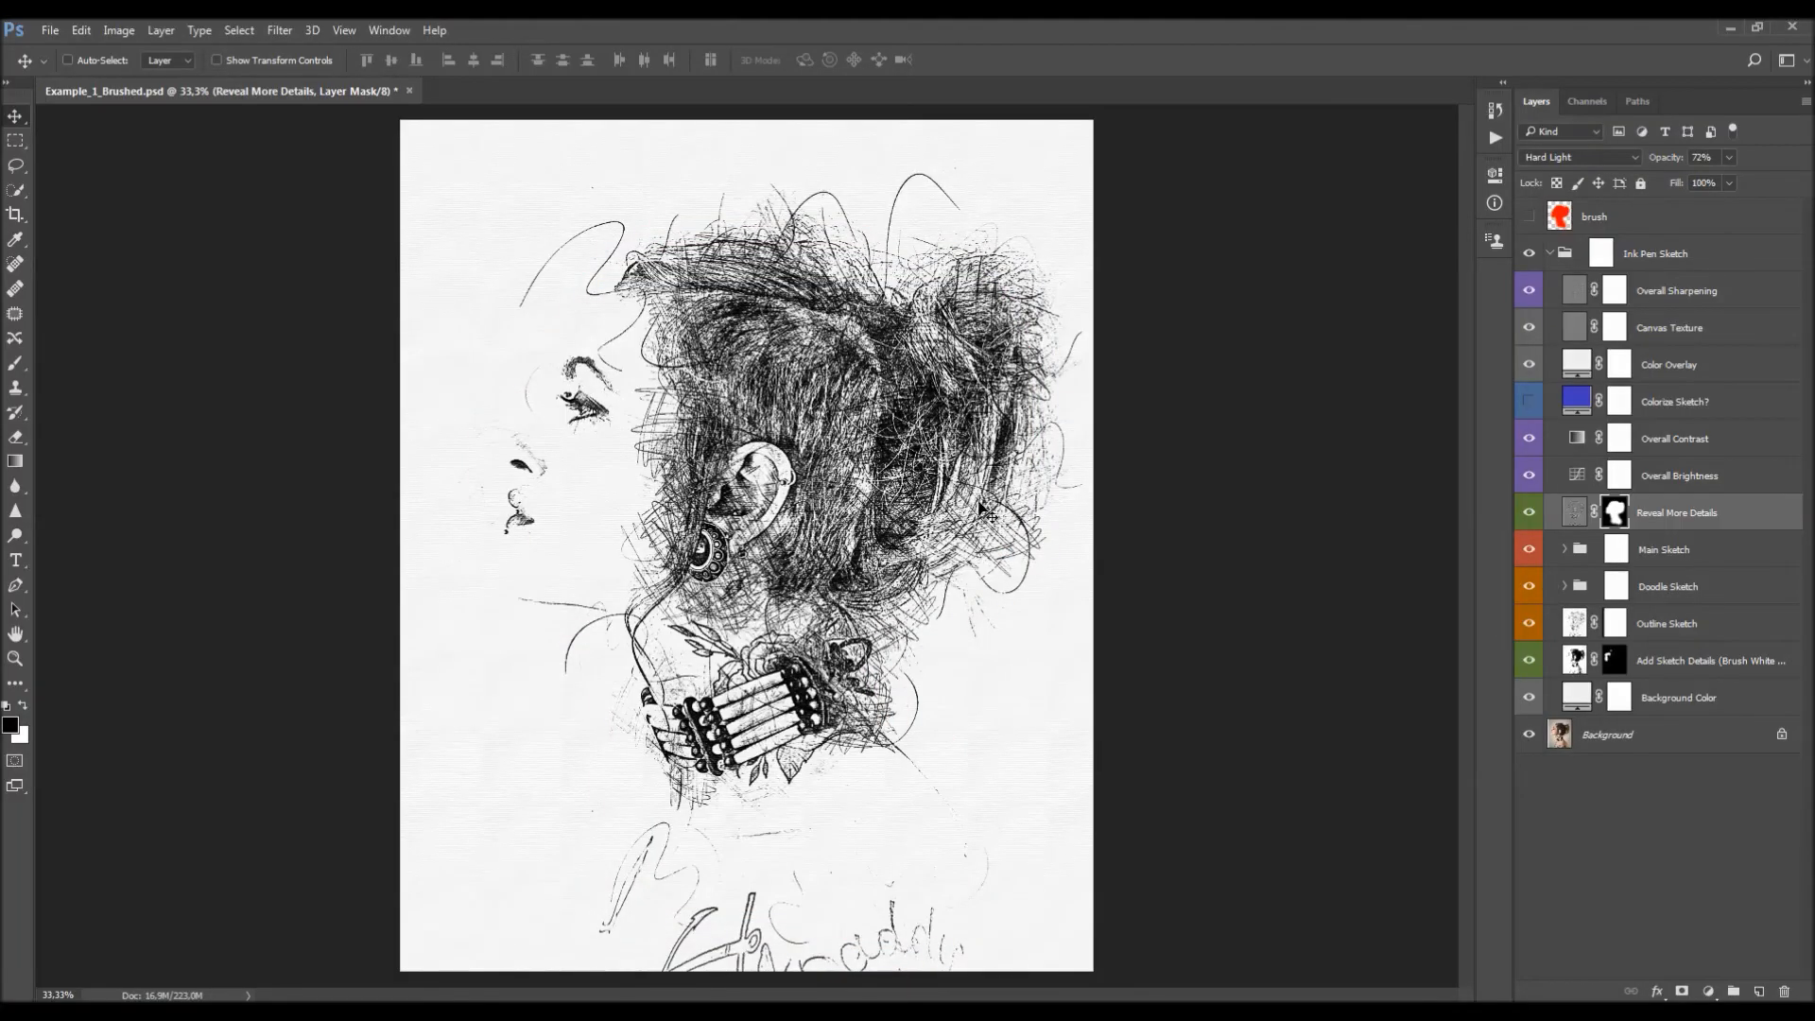
{"action": "left_click", "coordinate": [1615, 512], "text": "shift"}
Compare the sketch with the Overall Brightness adjustment hidden and shown.
{"action": "left_click", "coordinate": [1688, 482]}
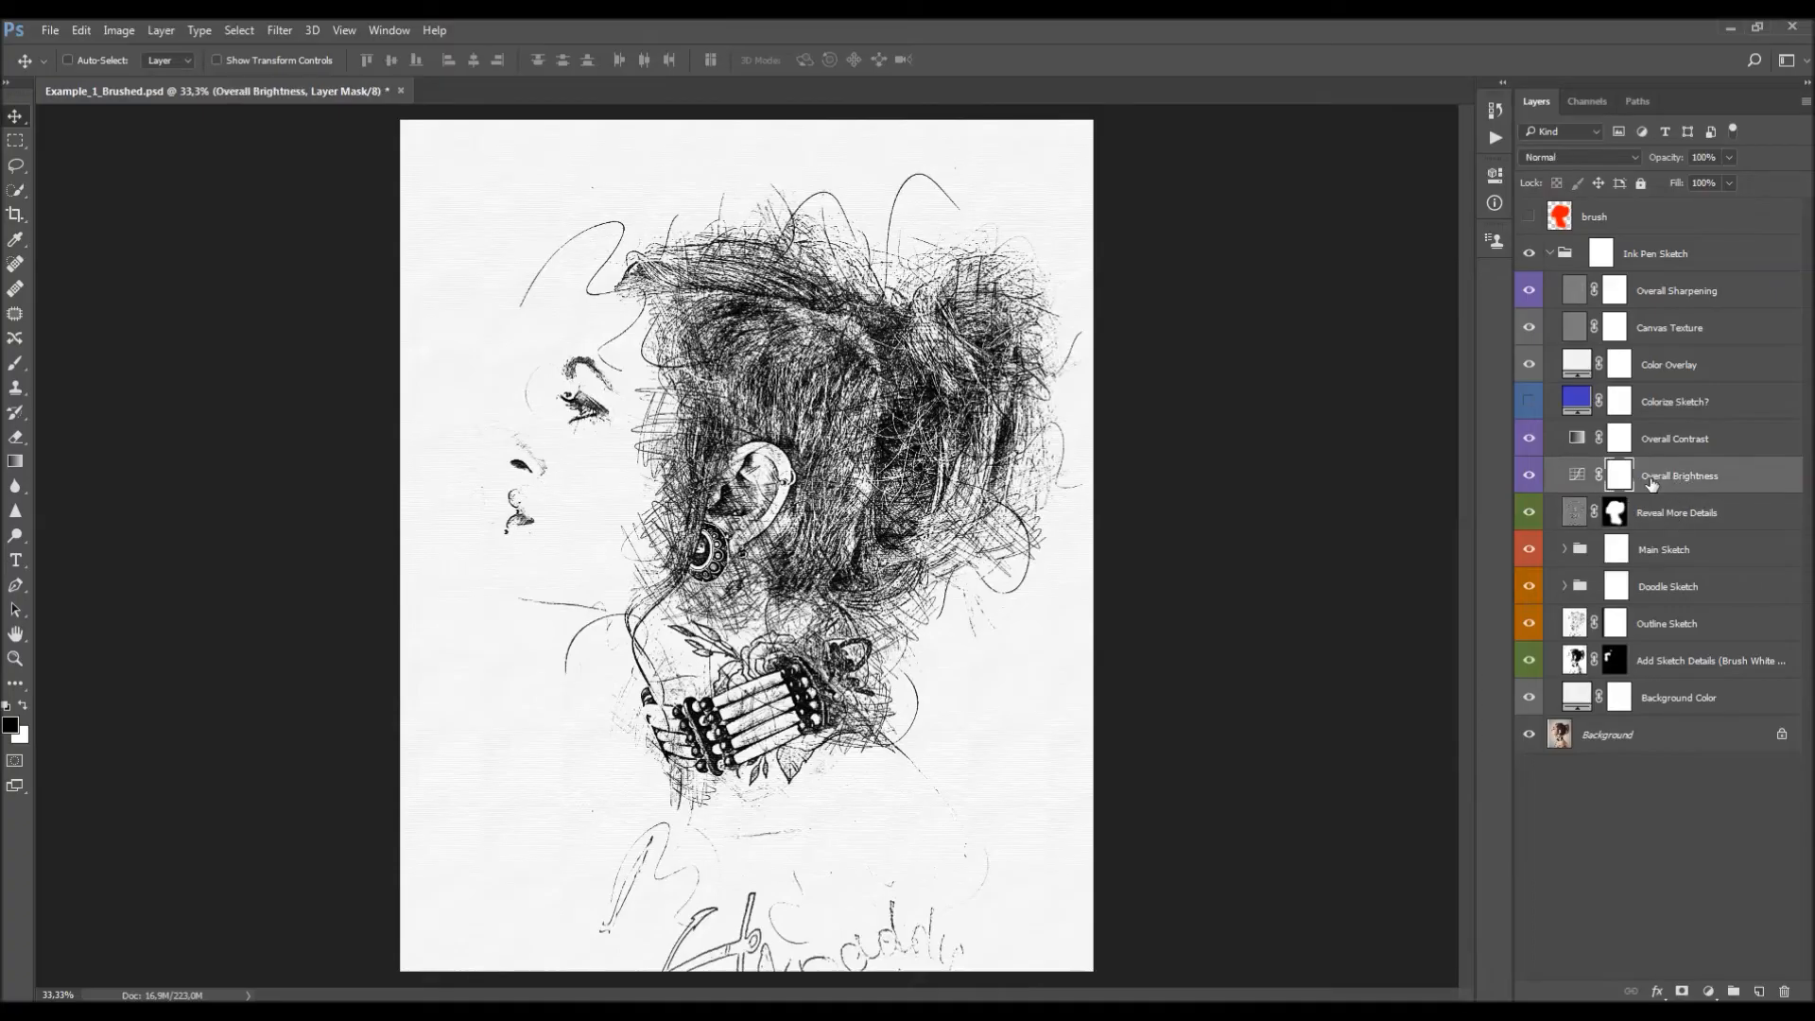
{"action": "left_click", "coordinate": [1530, 482]}
{"action": "left_click", "coordinate": [1530, 482]}
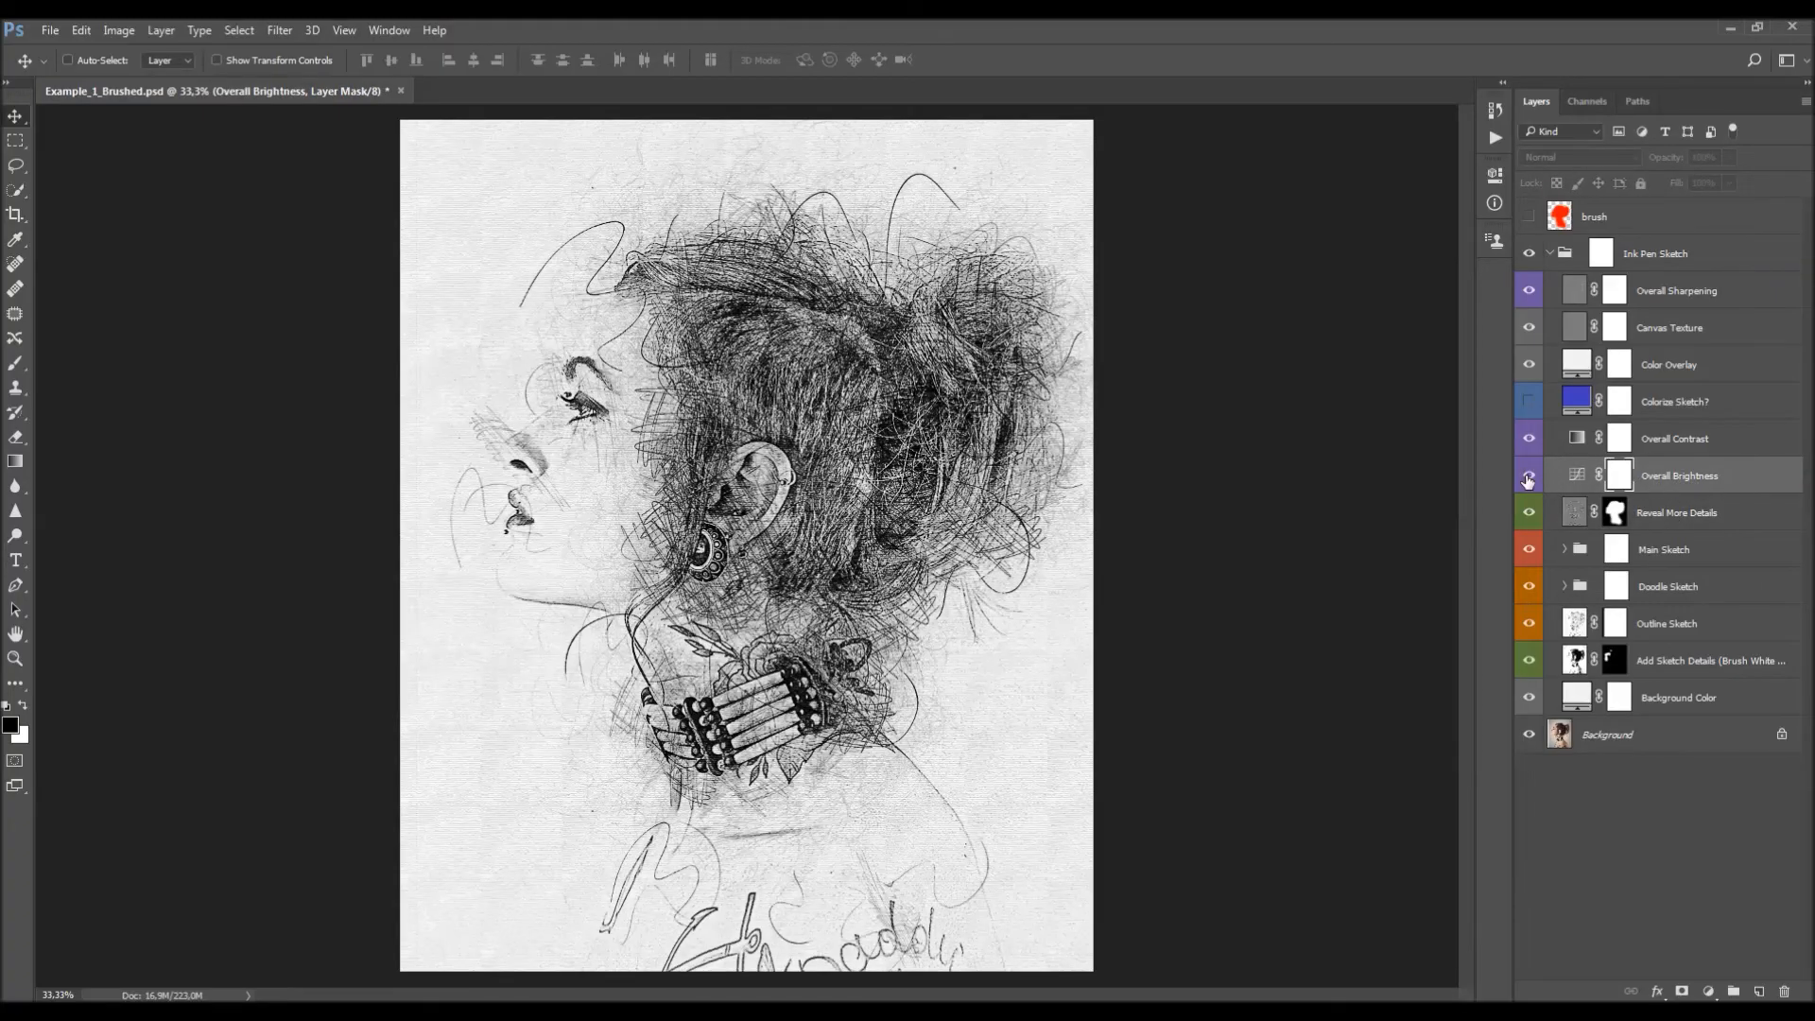
{"action": "left_click", "coordinate": [1530, 483]}
{"action": "left_click", "coordinate": [1530, 482]}
{"action": "left_click", "coordinate": [1530, 482]}
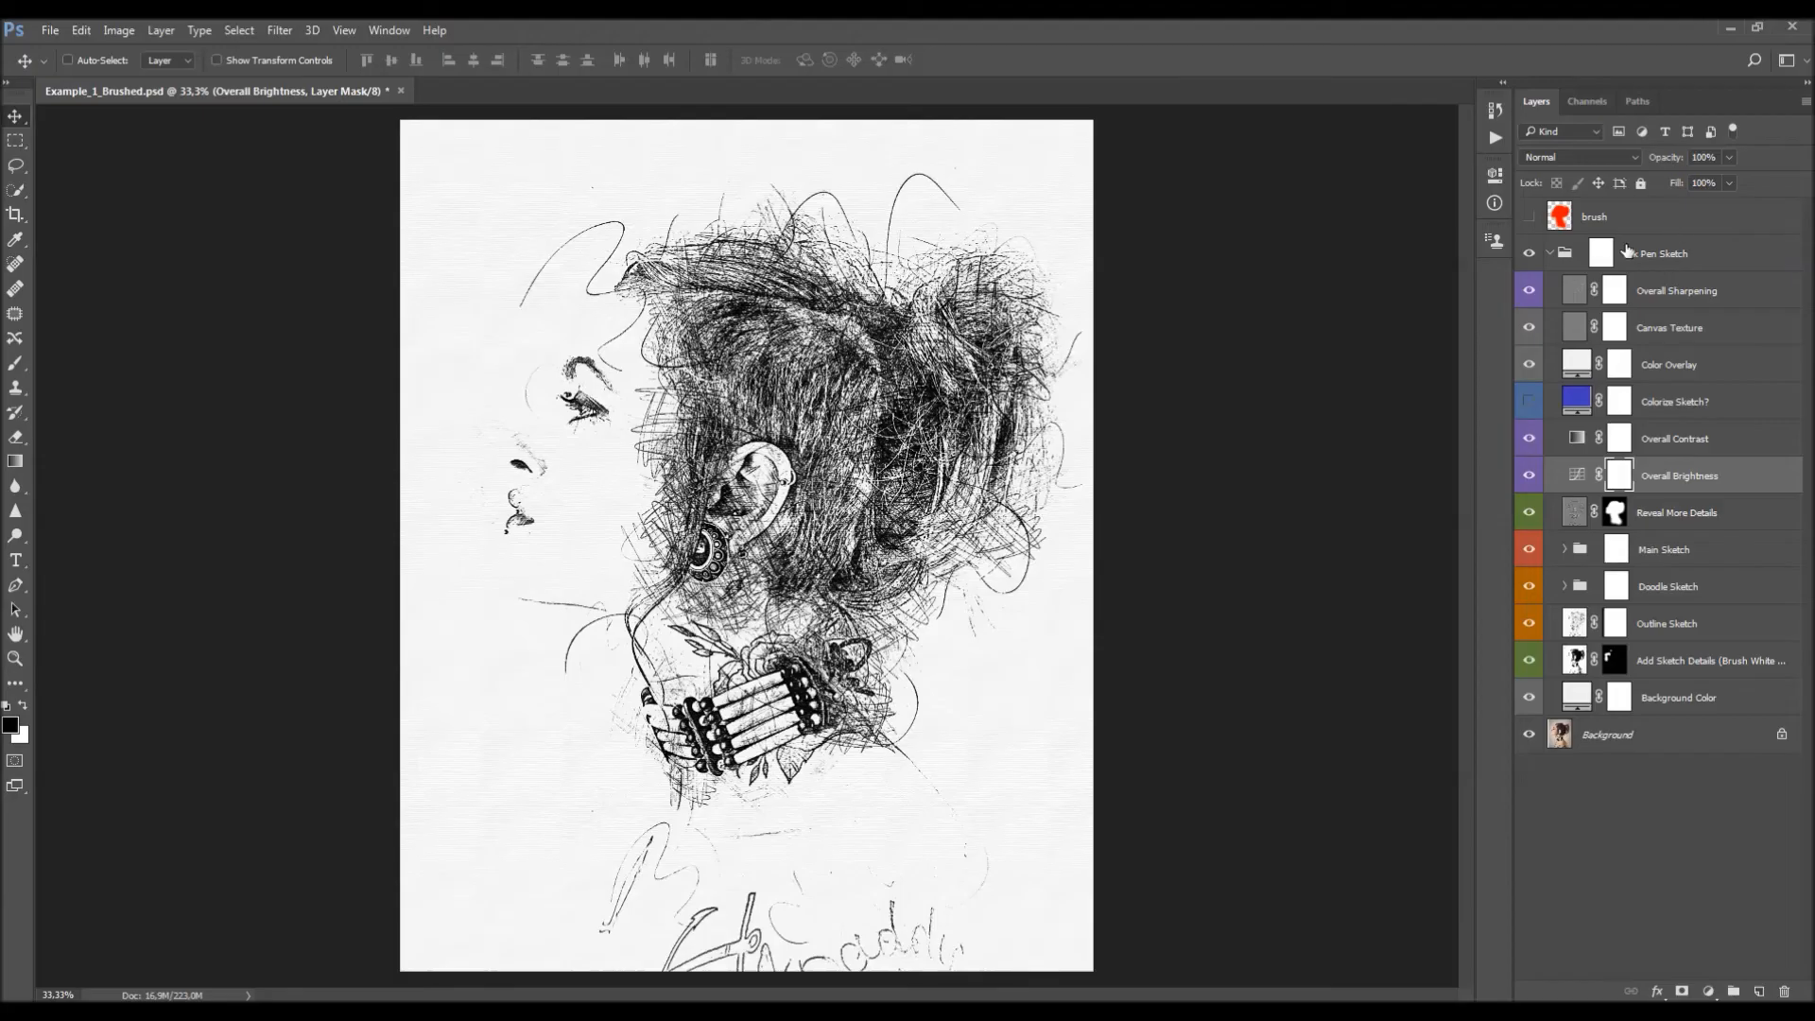
Inspect the Overall Brightness curve and try out different opacities for the Overall Brightness and Overall Contrast layers.
{"action": "double_click", "coordinate": [1578, 476]}
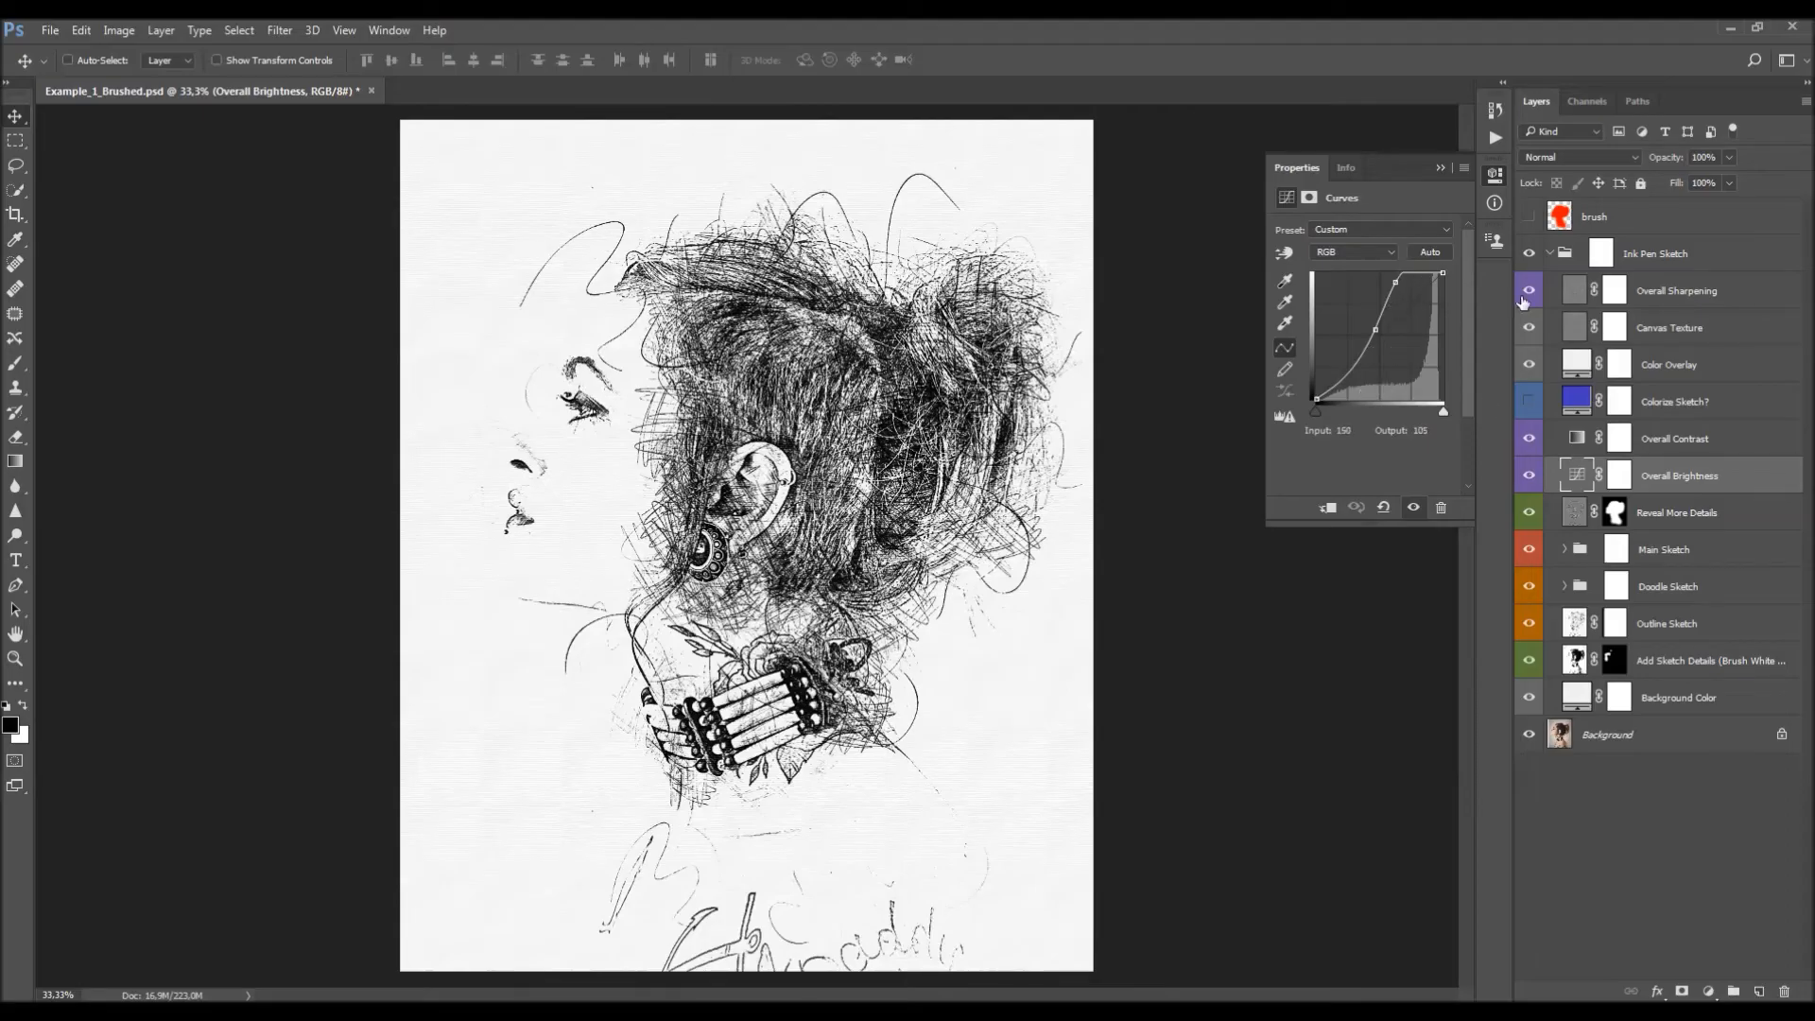
{"action": "left_click", "coordinate": [1441, 167]}
{"action": "mouse_move", "coordinate": [1661, 157]}
{"action": "left_mouse_down"}
{"action": "mouse_move", "coordinate": [1615, 176]}
{"action": "mouse_move", "coordinate": [1784, 179]}
{"action": "left_mouse_up"}
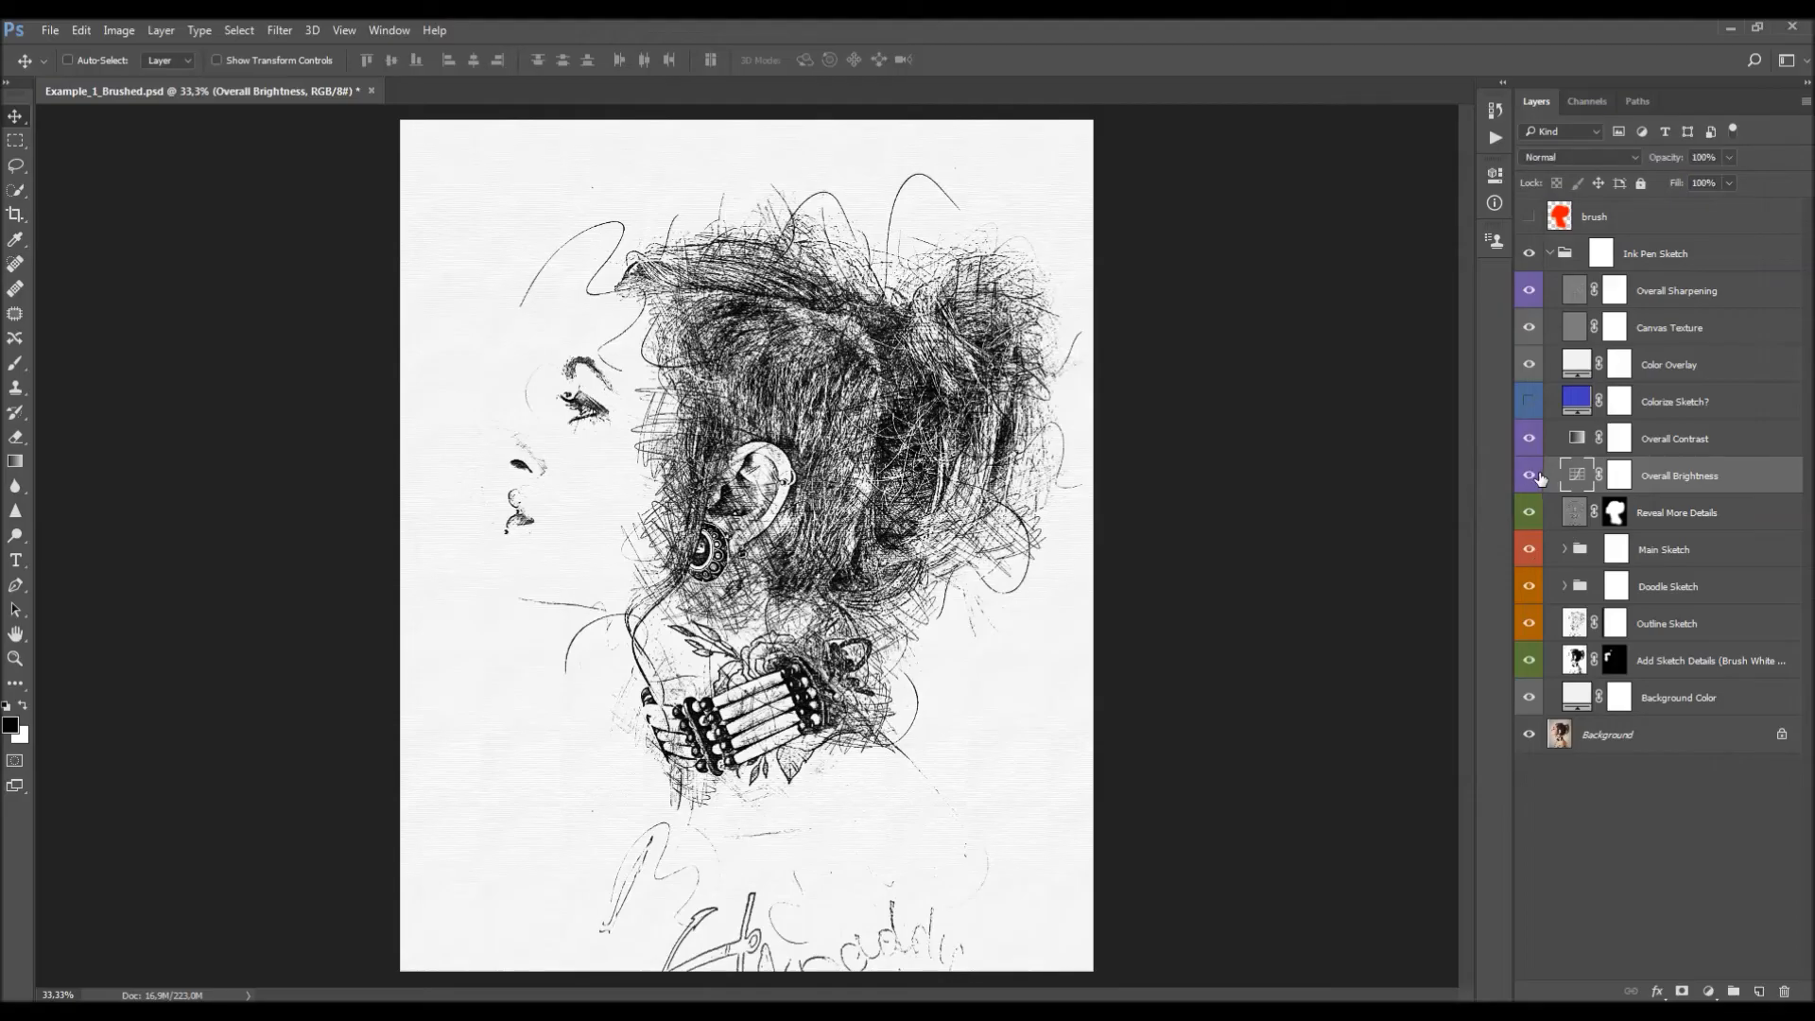
{"action": "left_click", "coordinate": [1686, 450]}
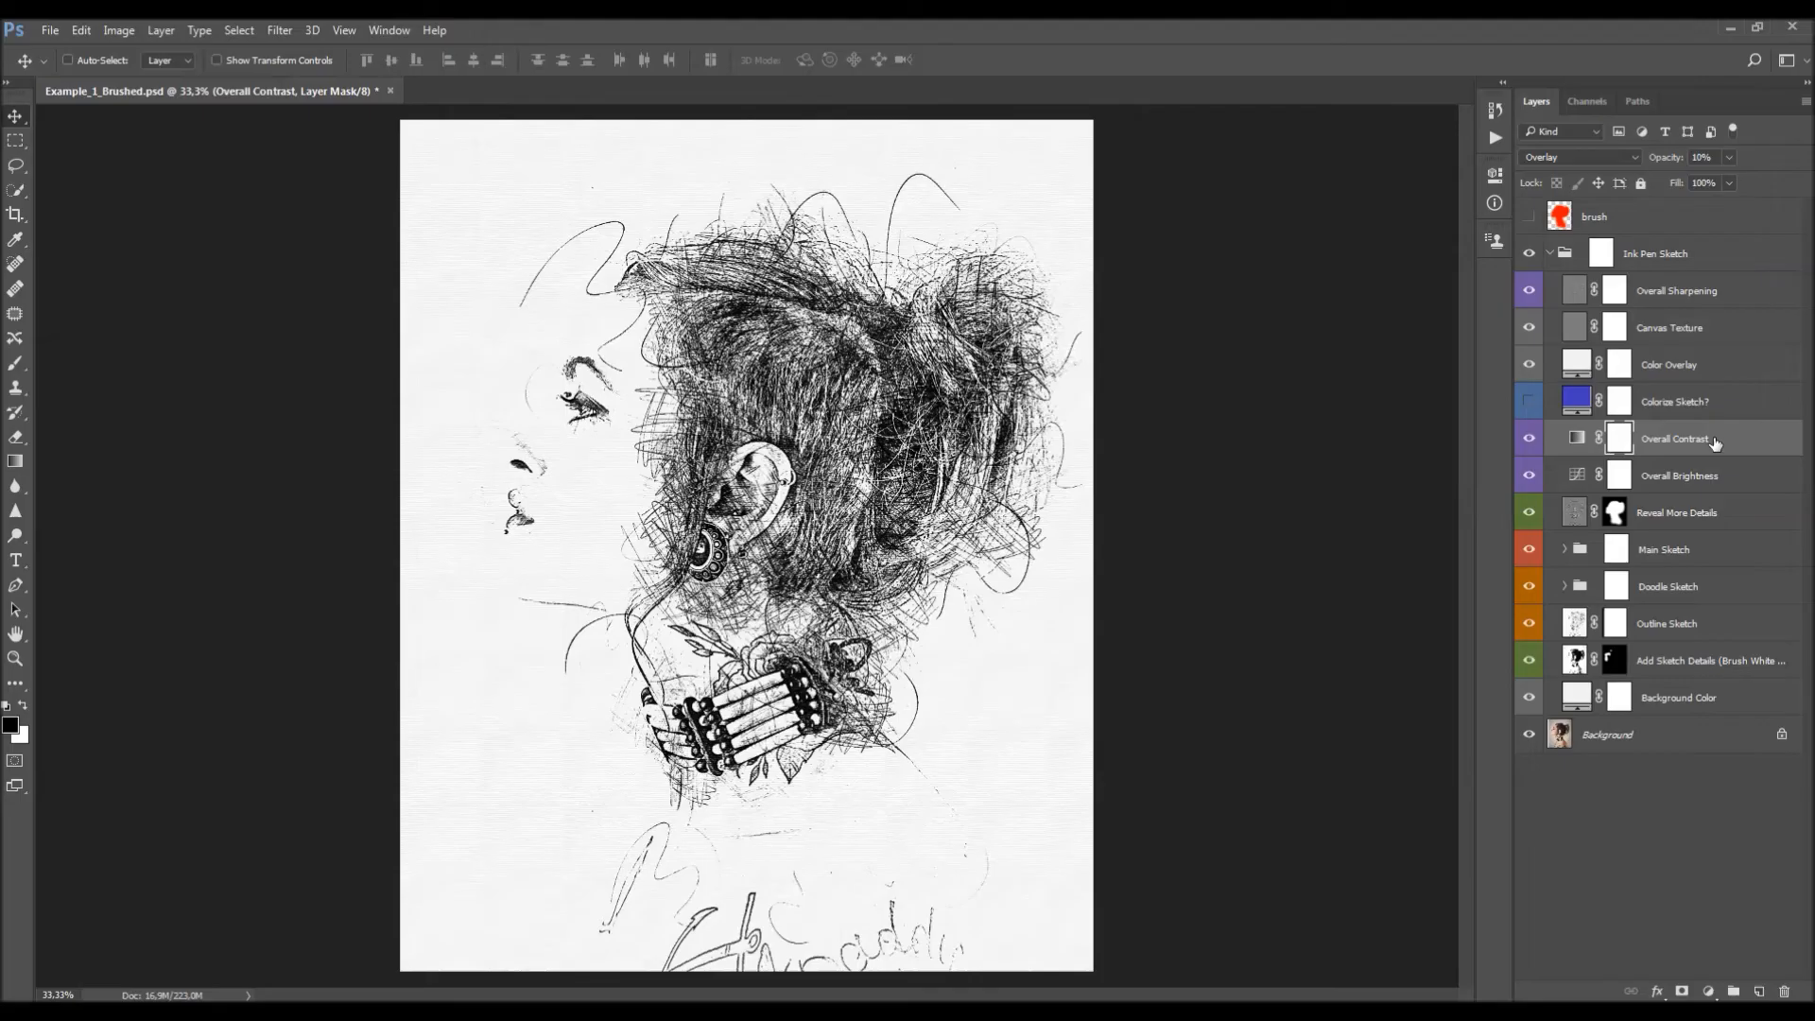
{"action": "mouse_move", "coordinate": [1673, 159]}
{"action": "left_mouse_down"}
{"action": "mouse_move", "coordinate": [1283, 221]}
{"action": "mouse_move", "coordinate": [1811, 219]}
{"action": "mouse_move", "coordinate": [1208, 279]}
{"action": "mouse_move", "coordinate": [1223, 283]}
{"action": "left_mouse_up"}
Show the Colorize Sketch? layer, try an orange ff8400 fill for it, cancel the color change, and hide the layer again.
{"action": "left_click", "coordinate": [1678, 408]}
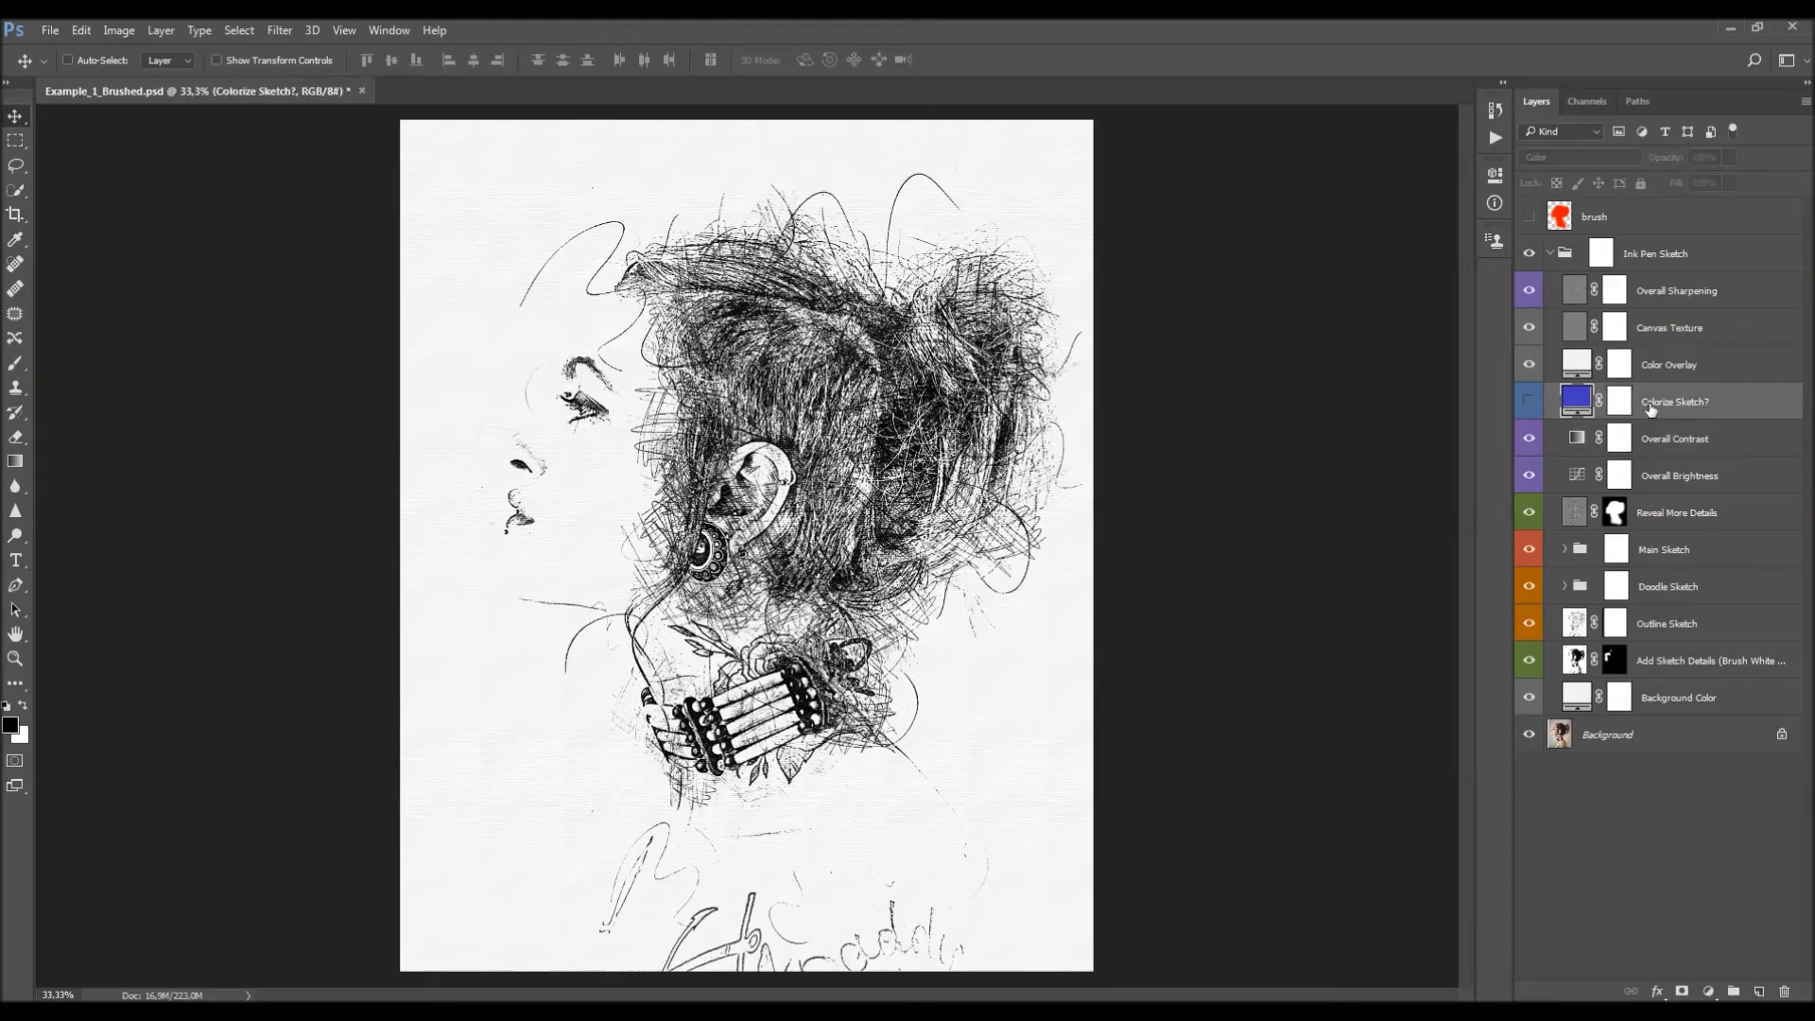
{"action": "left_click", "coordinate": [1524, 405]}
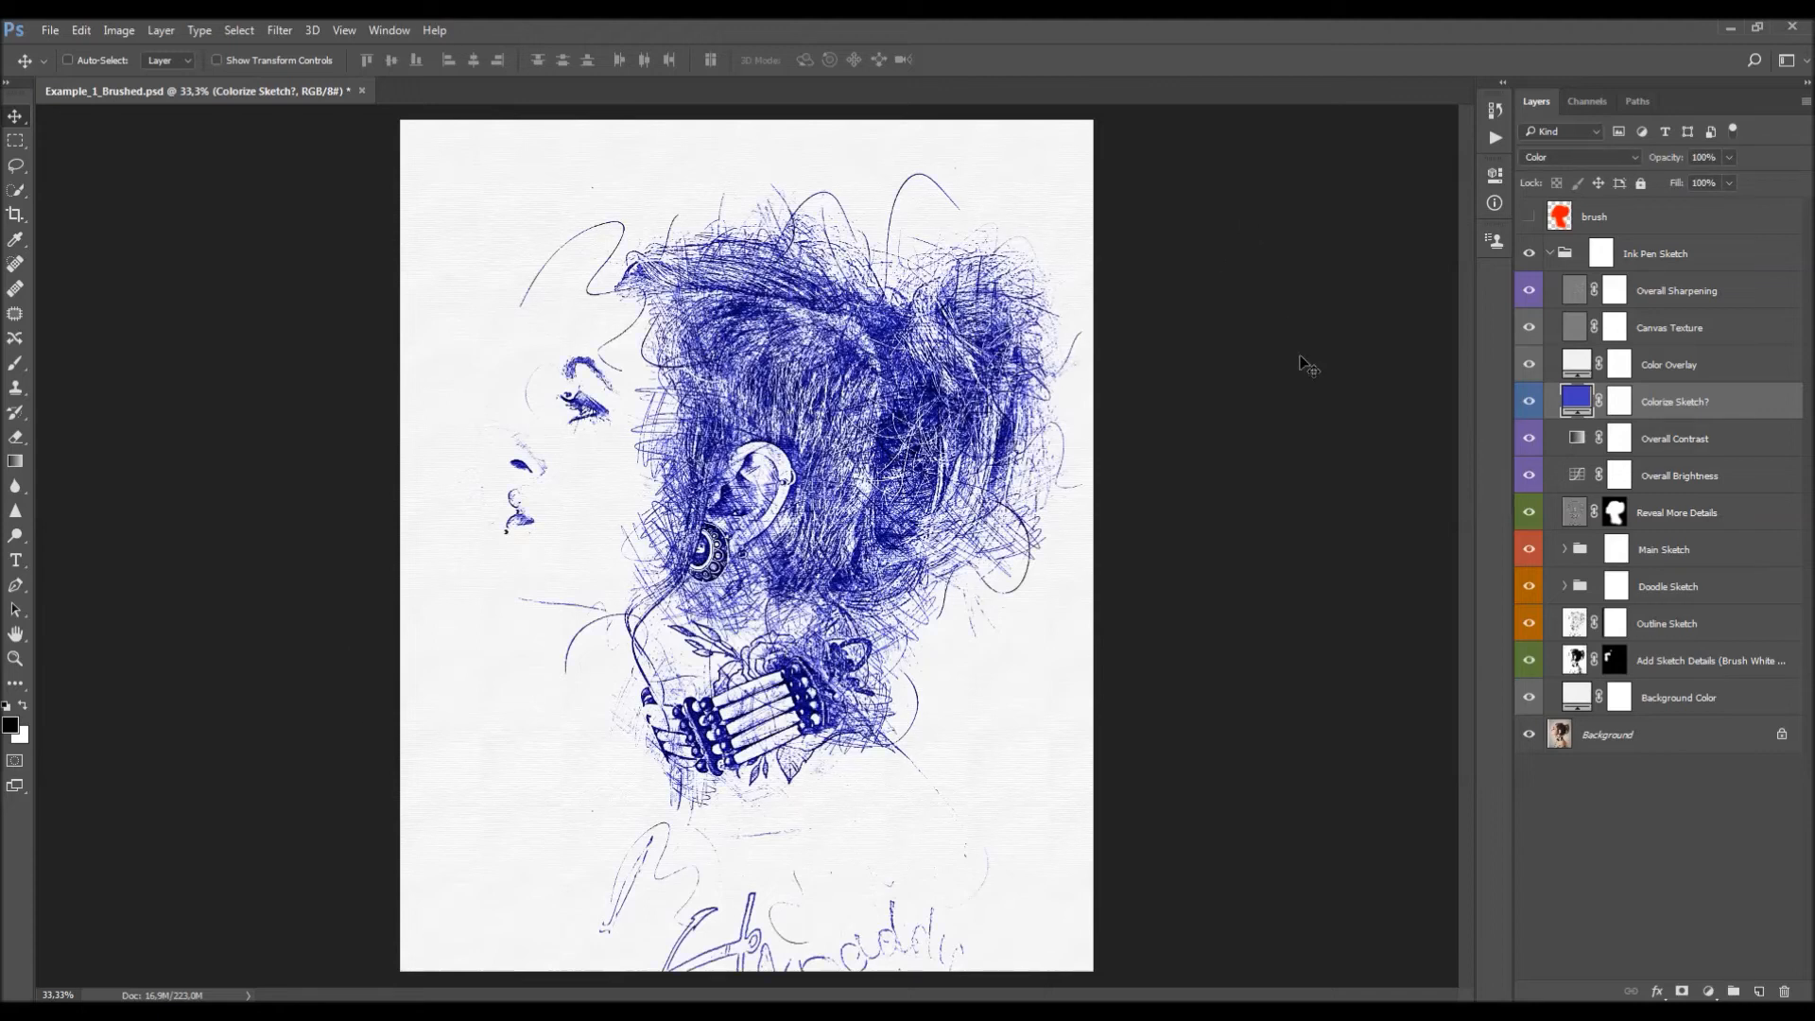
{"action": "double_click", "coordinate": [1578, 405]}
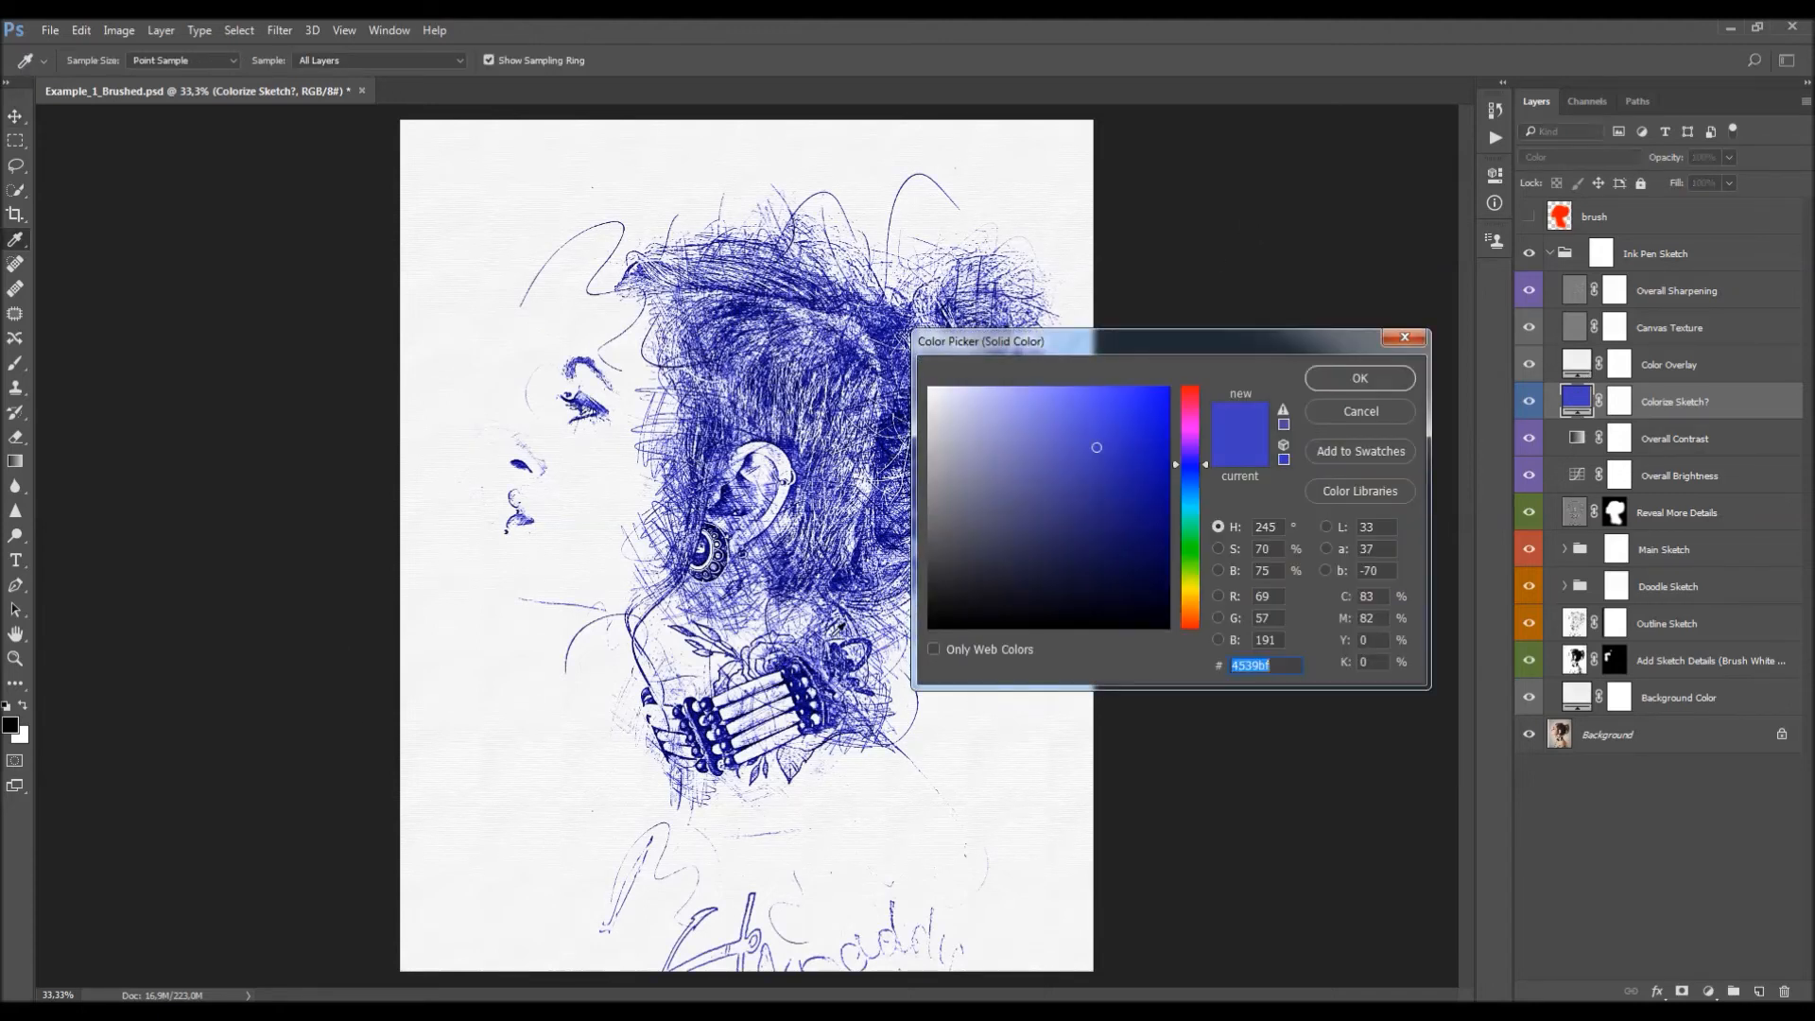
{"action": "mouse_move", "coordinate": [1194, 465]}
{"action": "left_mouse_down"}
{"action": "mouse_move", "coordinate": [1197, 390]}
{"action": "mouse_move", "coordinate": [1187, 608]}
{"action": "left_mouse_up"}
{"action": "left_click_drag", "start_coordinate": [1063, 490], "coordinate": [1229, 342]}
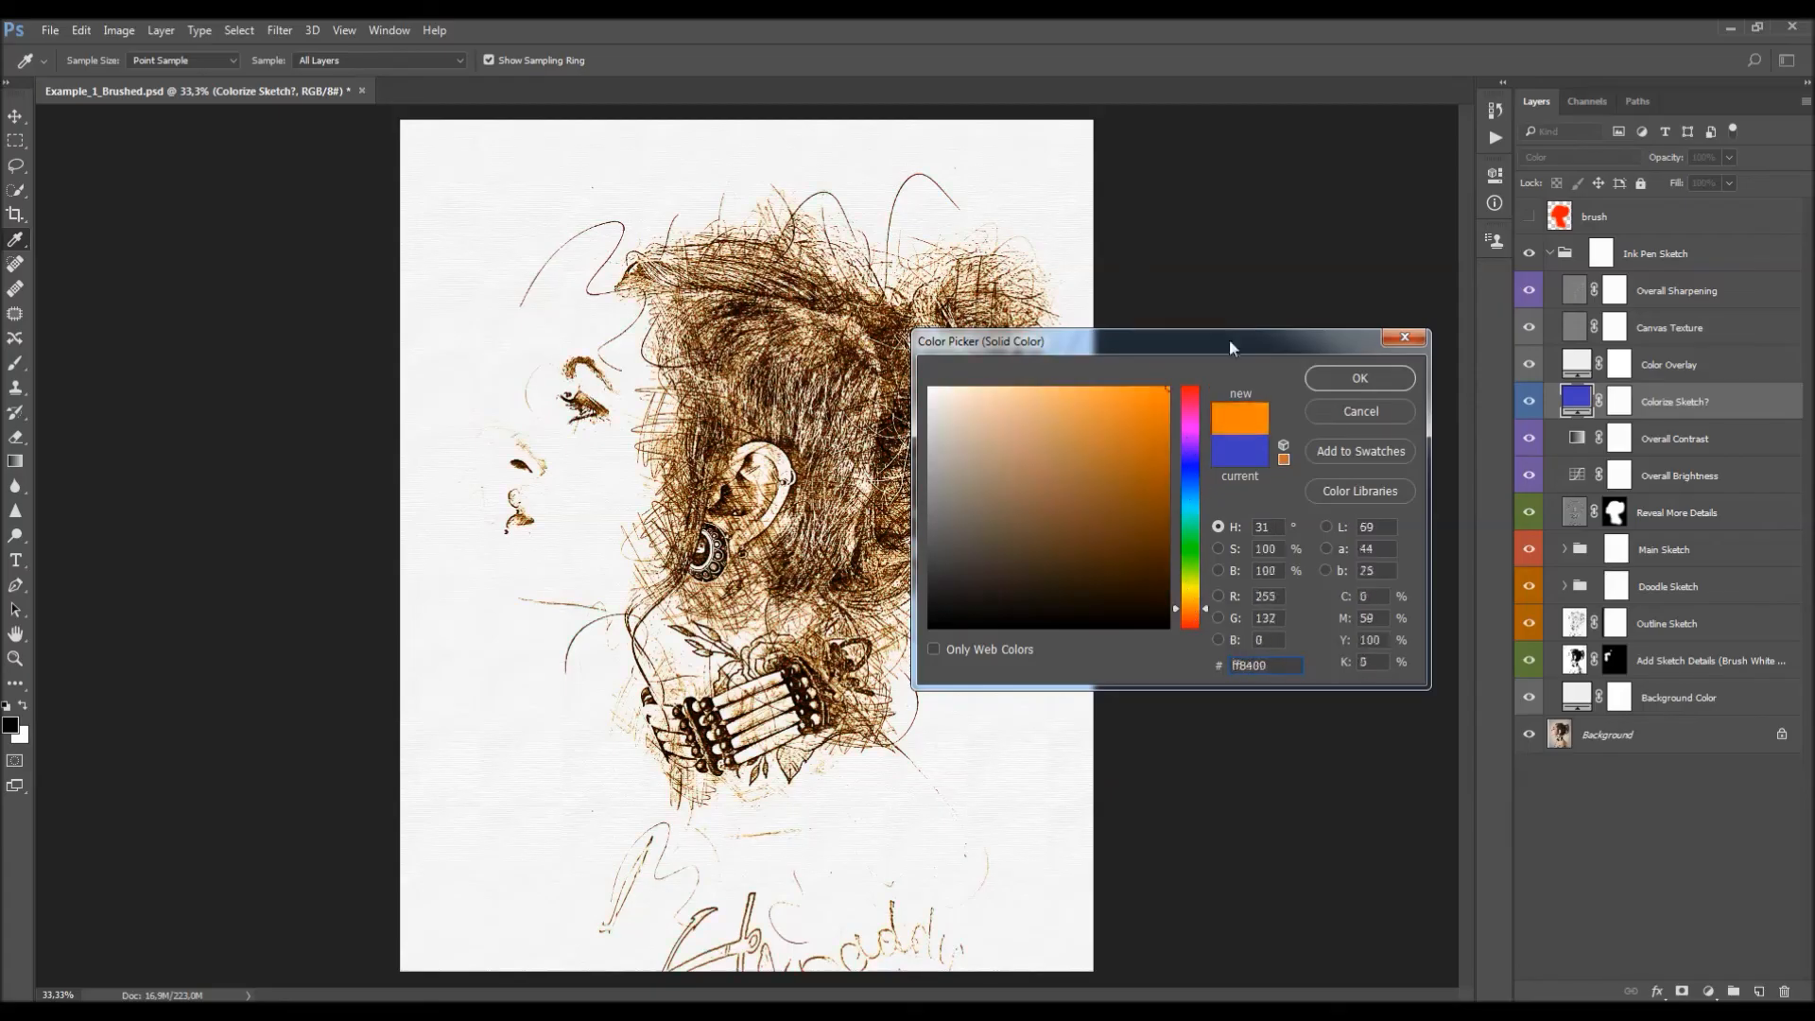
{"action": "left_click_drag", "start_coordinate": [1184, 513], "coordinate": [1189, 472]}
{"action": "left_click", "coordinate": [1335, 415]}
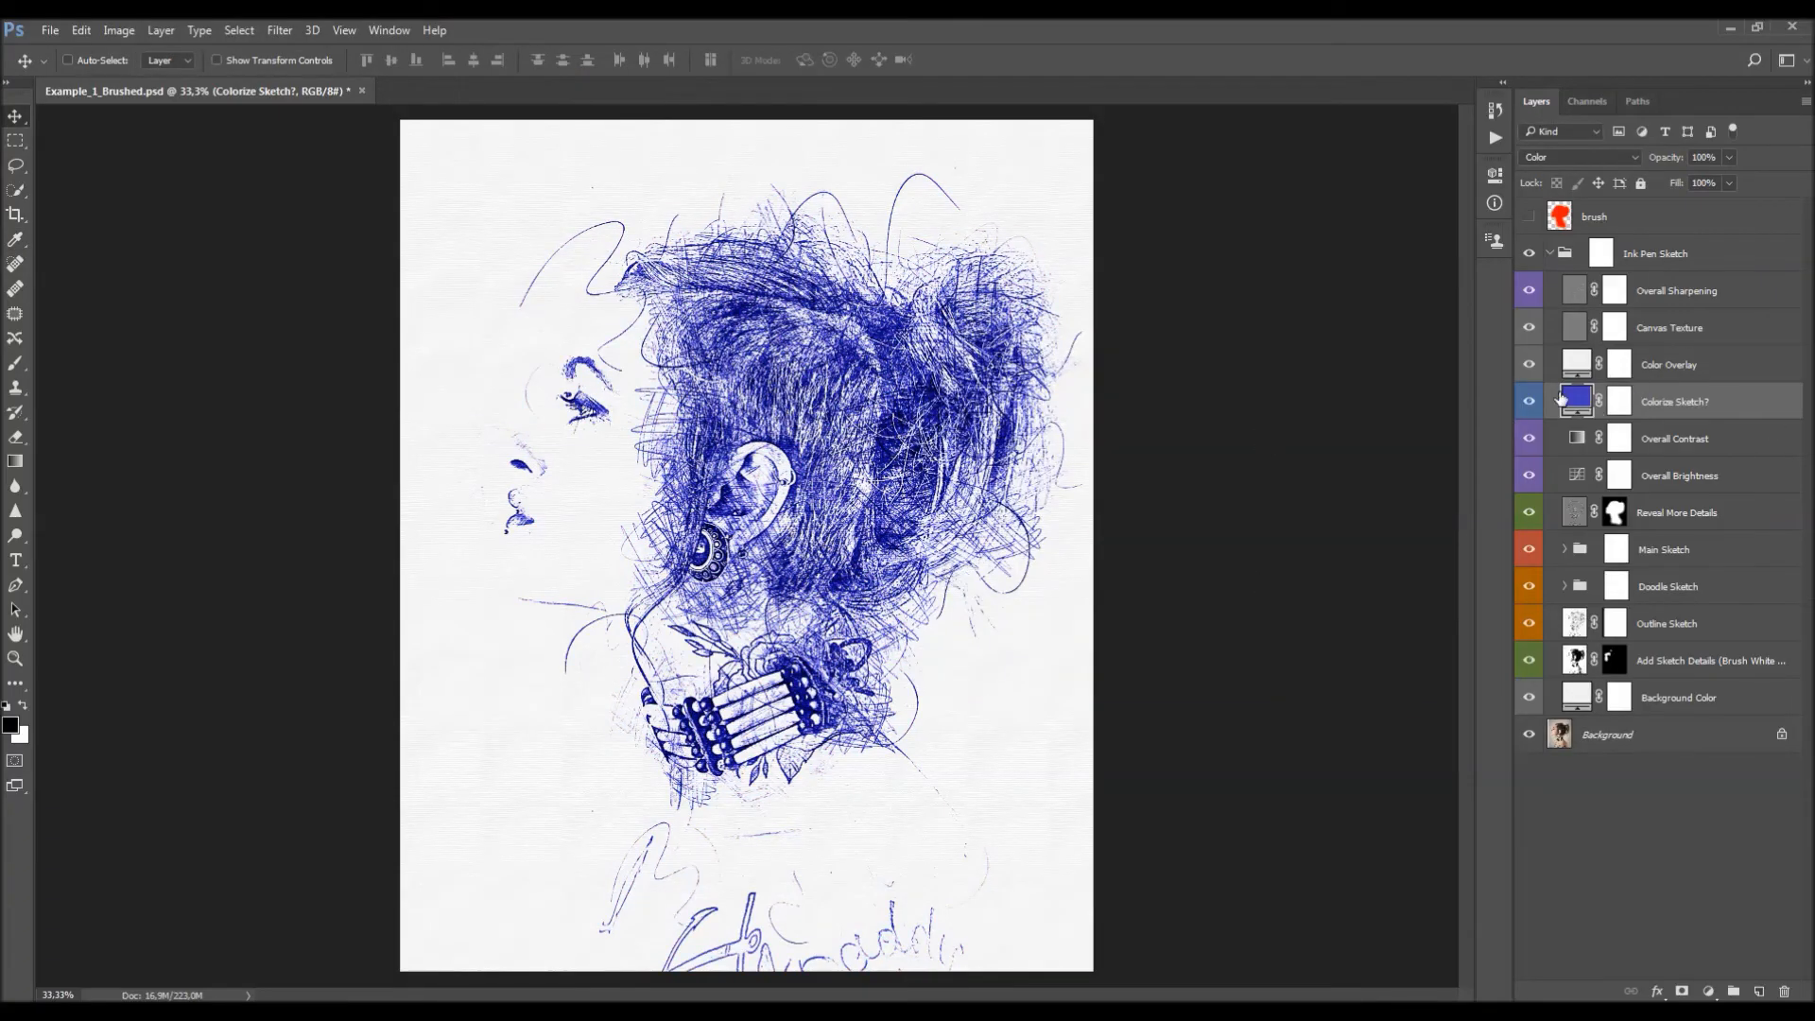
{"action": "left_click", "coordinate": [1529, 401]}
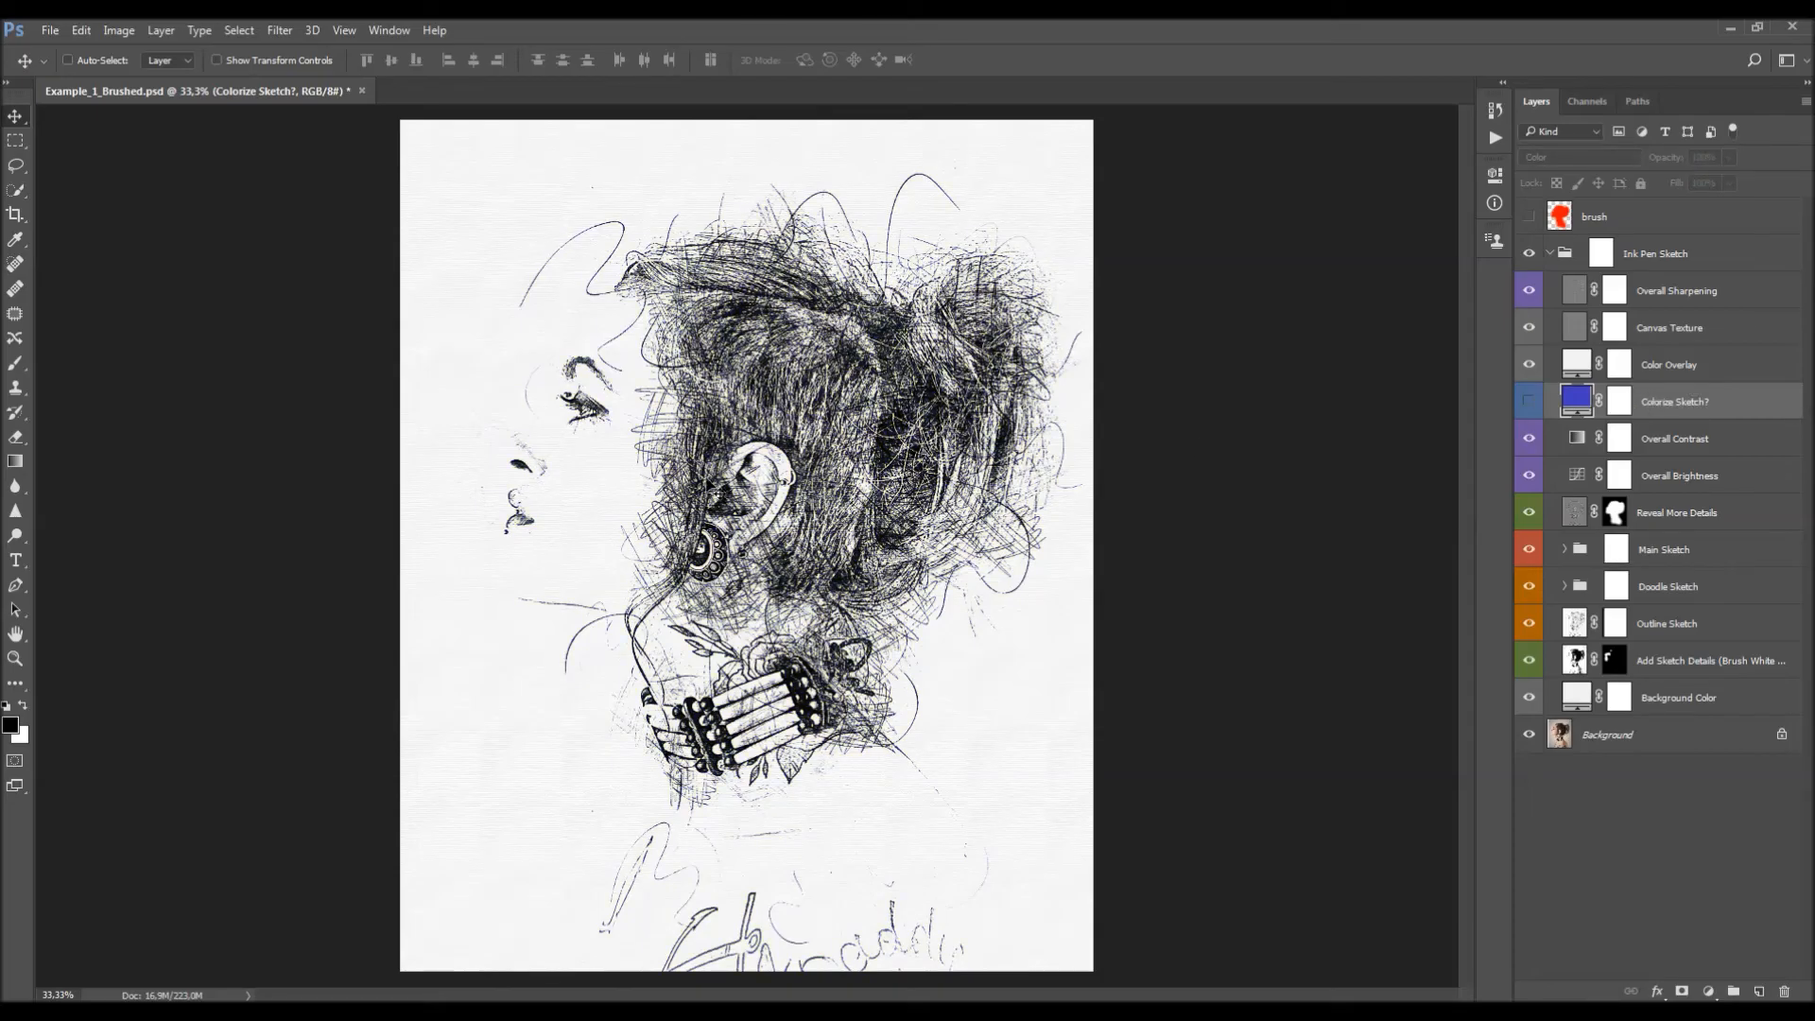
Compare the sketch with the Color Overlay layer hidden and shown.
{"action": "left_click", "coordinate": [1711, 374]}
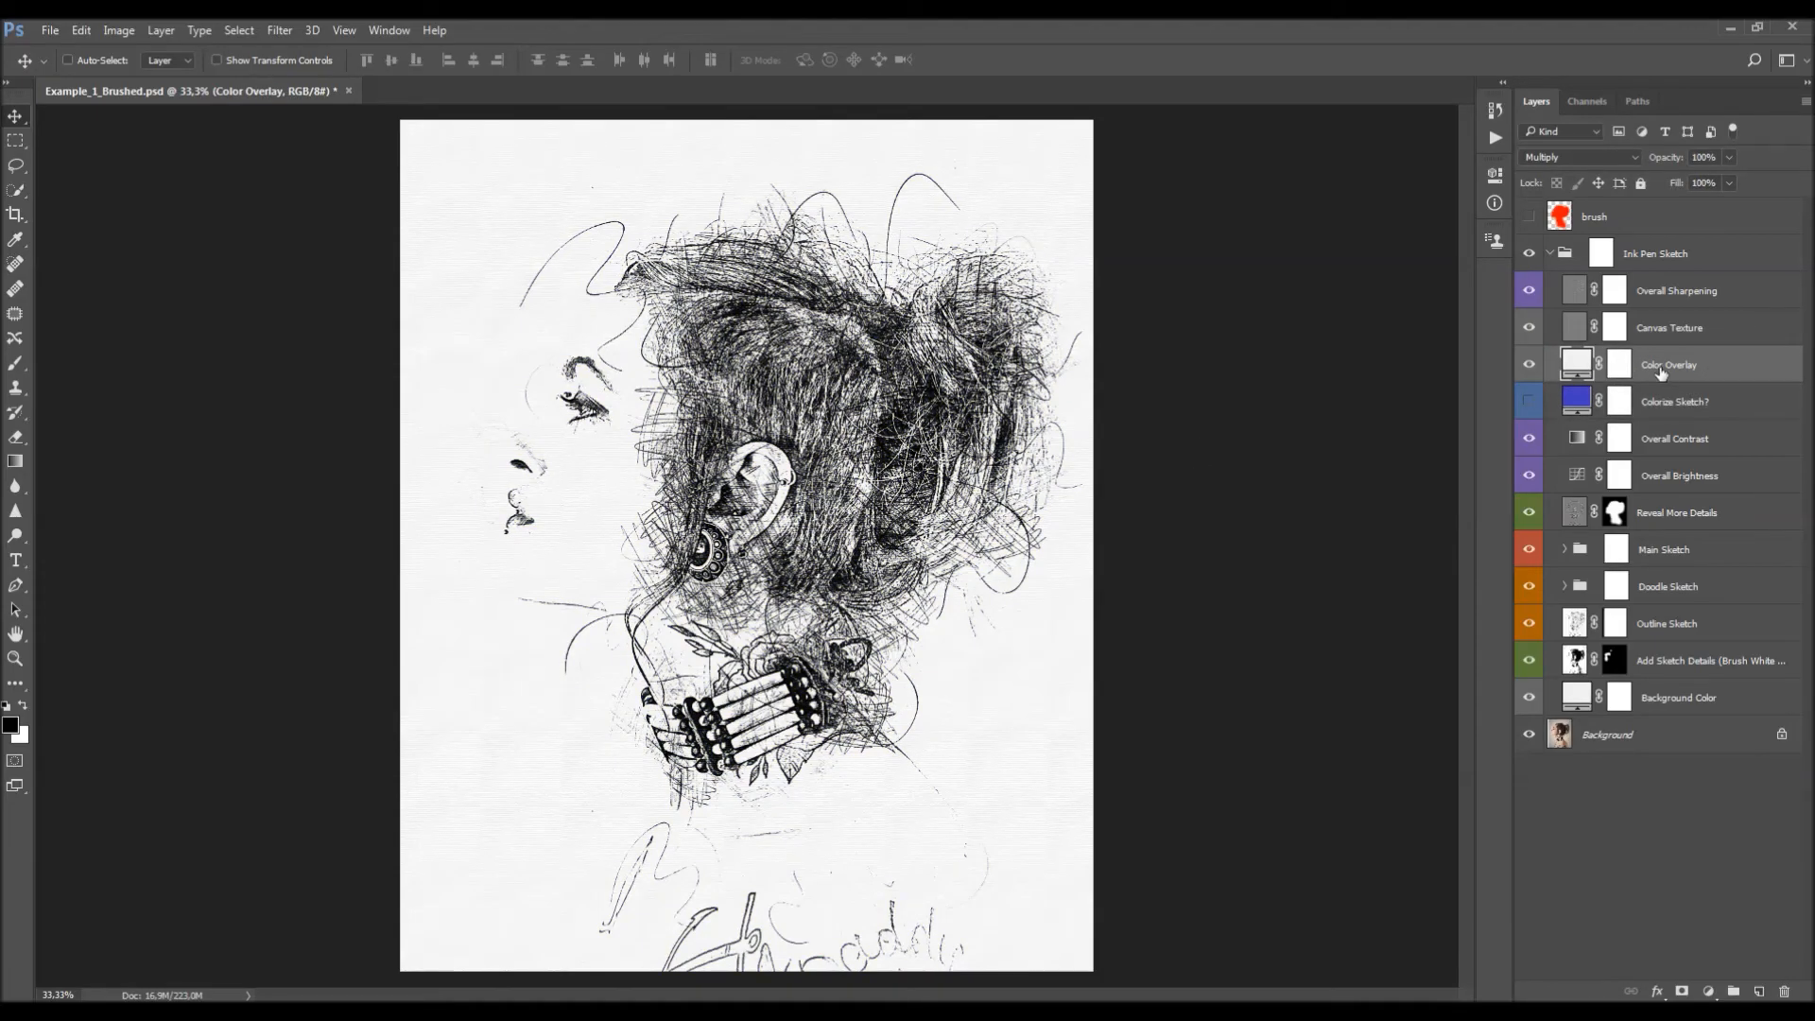
{"action": "left_click", "coordinate": [1529, 366]}
{"action": "left_click", "coordinate": [1529, 366]}
{"action": "left_click", "coordinate": [1528, 366]}
{"action": "left_click", "coordinate": [1529, 366]}
{"action": "left_click", "coordinate": [1529, 366]}
{"action": "left_click", "coordinate": [1529, 365]}
{"action": "left_click", "coordinate": [1526, 366]}
{"action": "left_click", "coordinate": [1525, 366]}
Compare the sketch with the Canvas Texture layer hidden and shown, and try out different opacities for it.
{"action": "left_click", "coordinate": [1691, 338]}
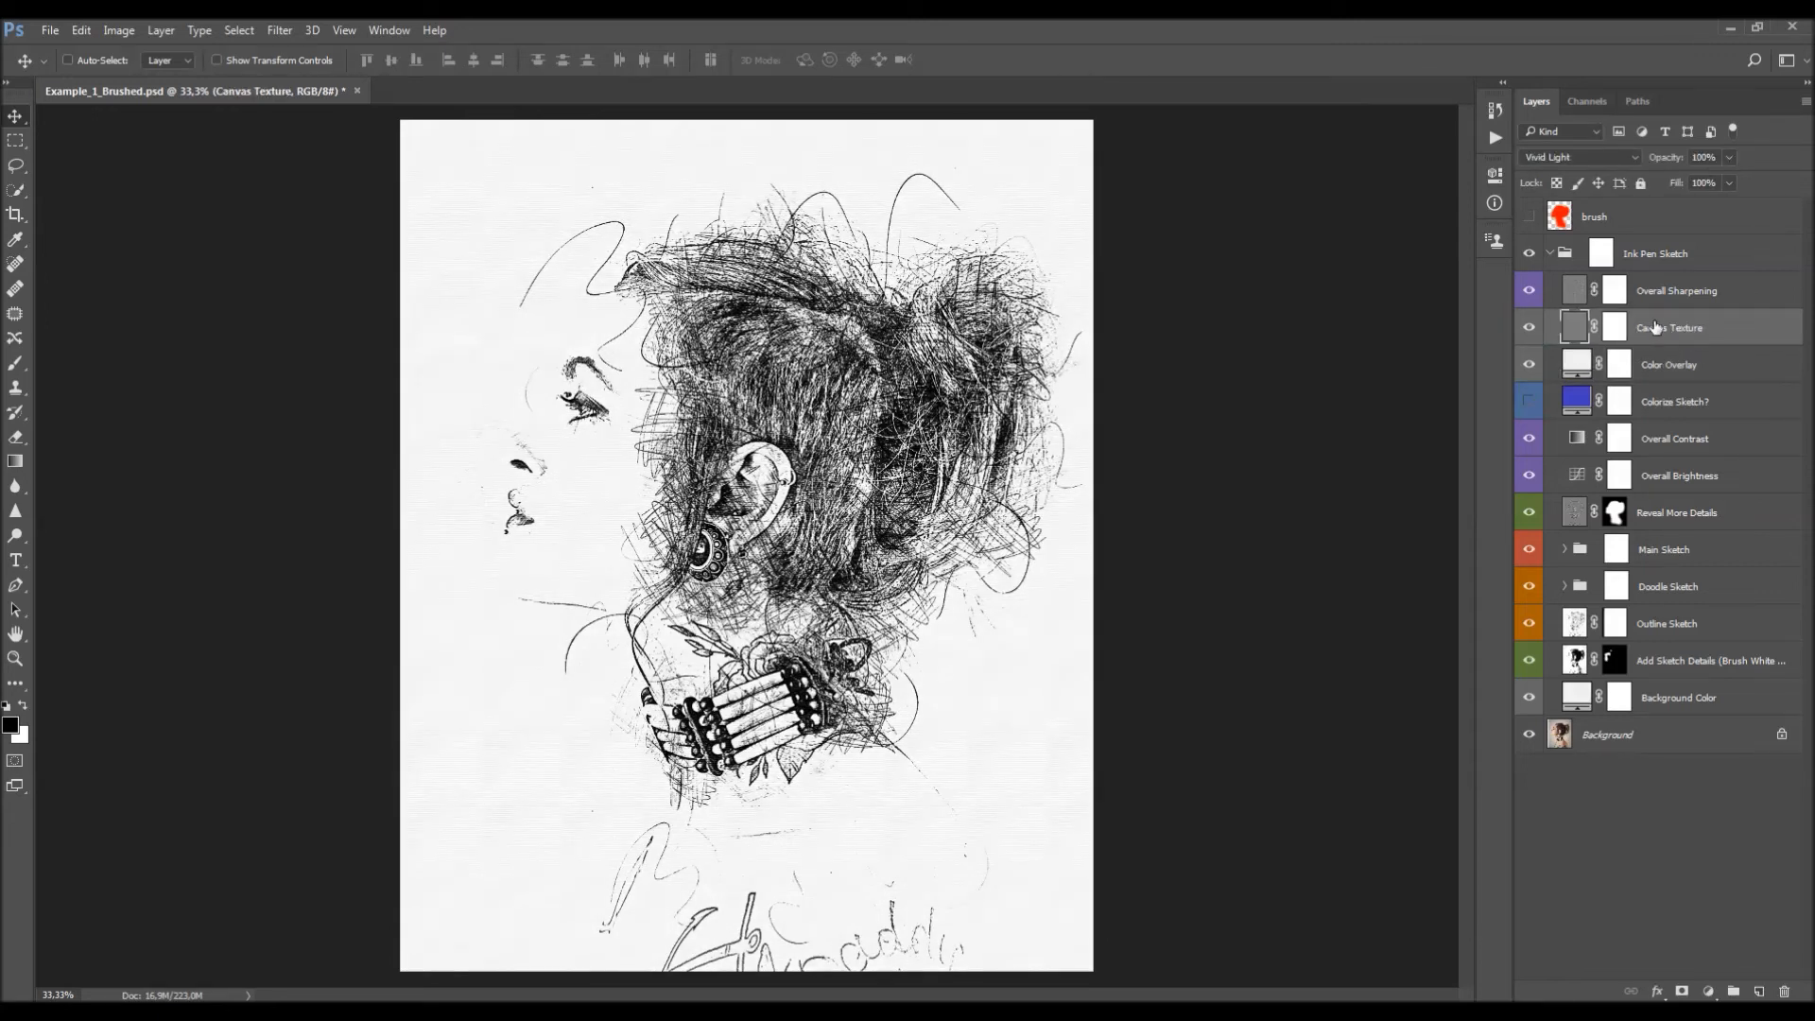
{"action": "left_click", "coordinate": [1531, 328]}
{"action": "left_click", "coordinate": [1531, 328]}
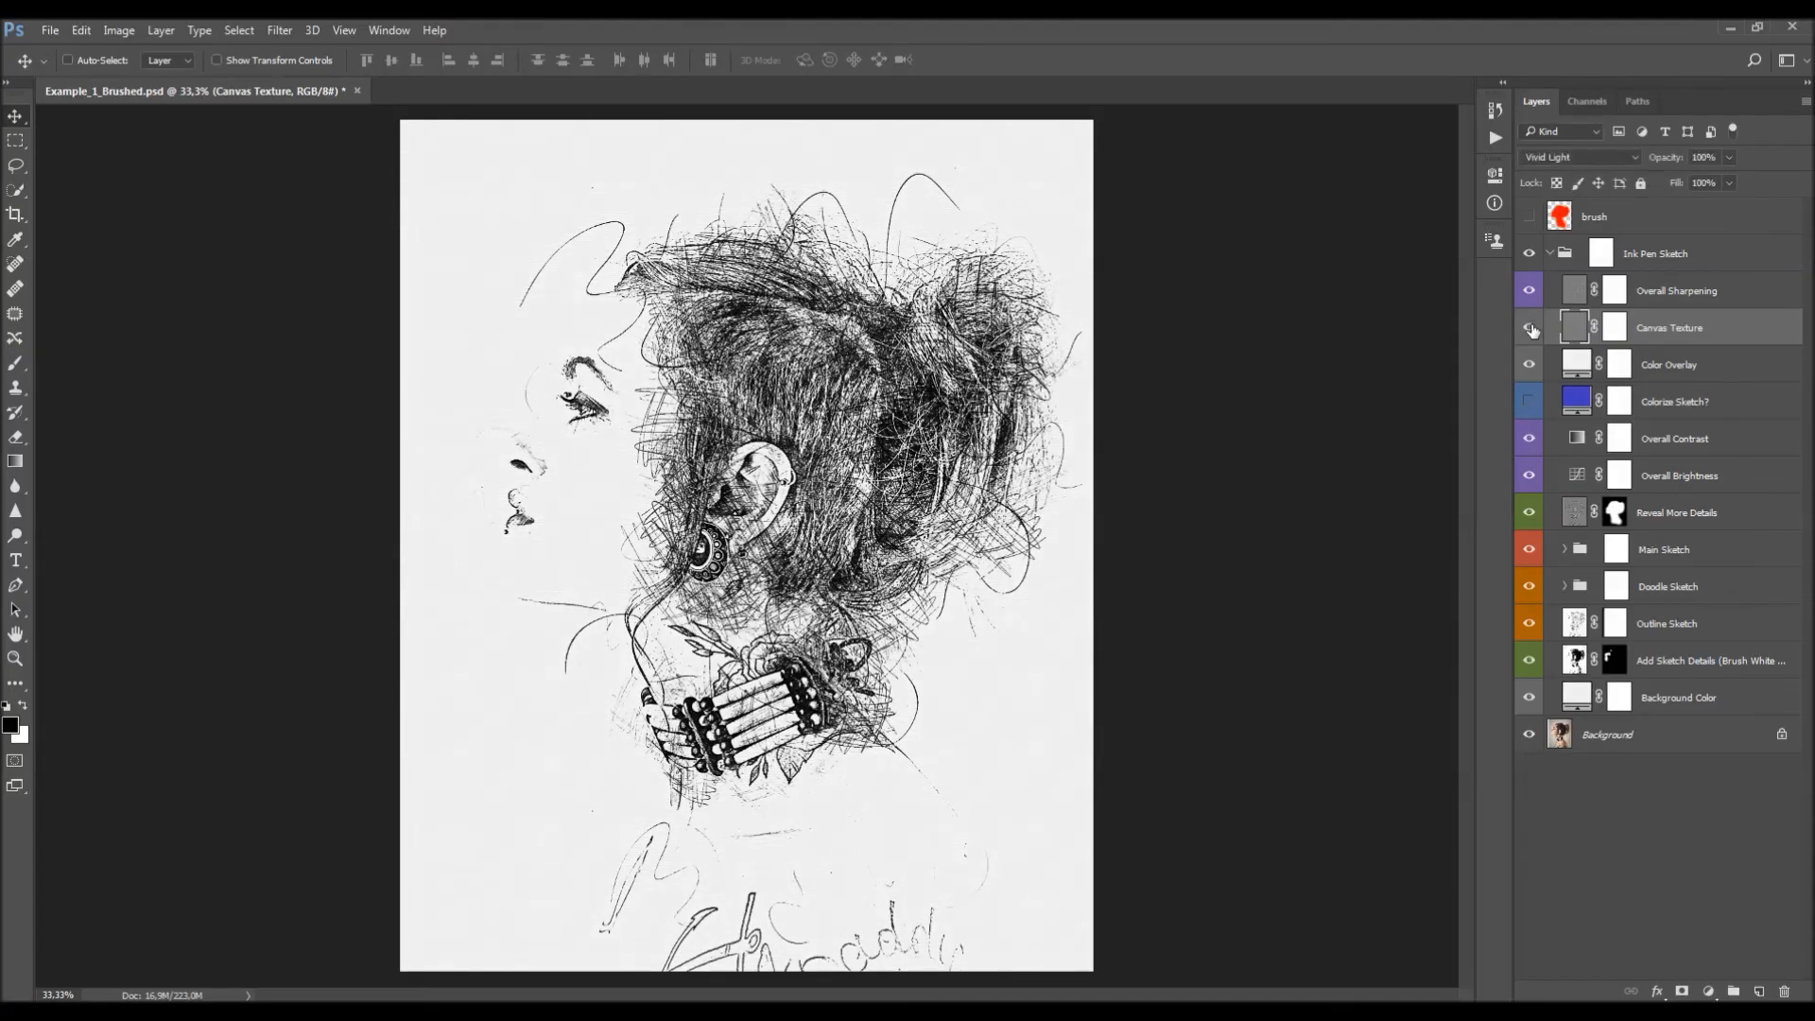
{"action": "left_click", "coordinate": [1531, 328]}
{"action": "left_click", "coordinate": [1530, 328]}
{"action": "left_click_drag", "start_coordinate": [1666, 157], "coordinate": [1731, 245]}
Delete the Overall Sharpening layer and stamp all visible layers into a new layer above Canvas Texture.
{"action": "left_click", "coordinate": [1700, 293]}
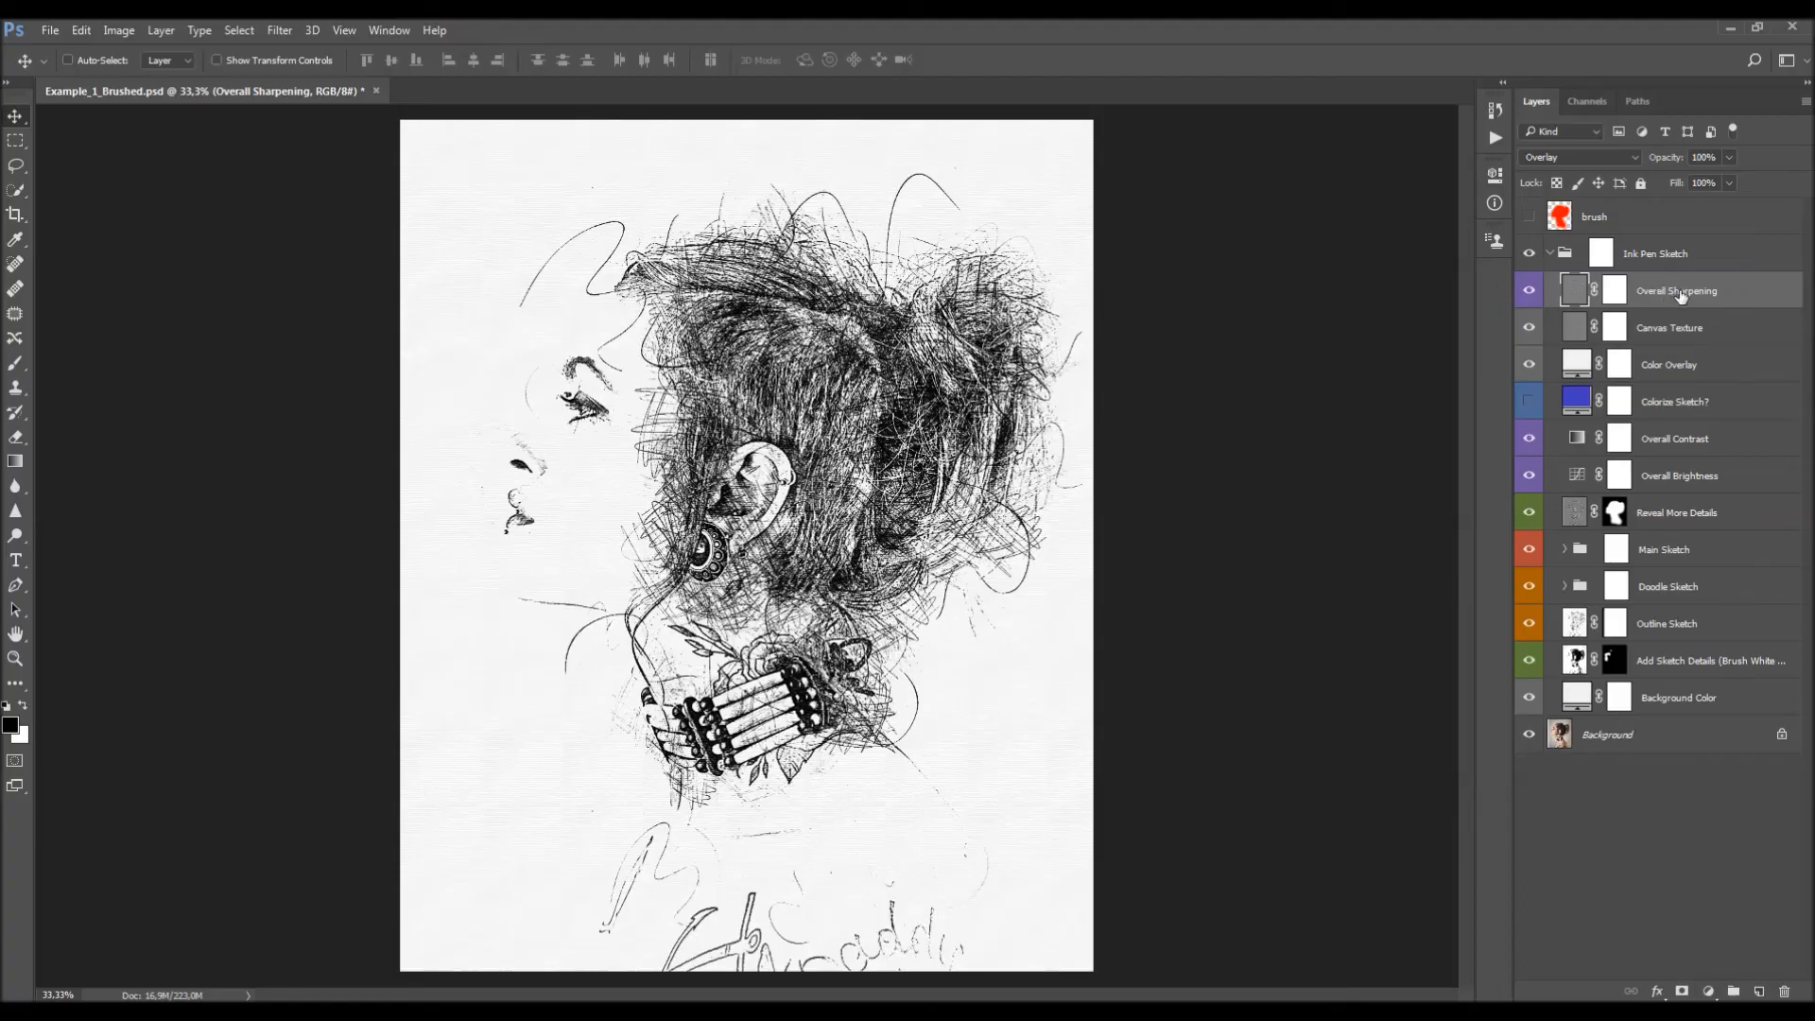
{"action": "key", "text": "Delete"}
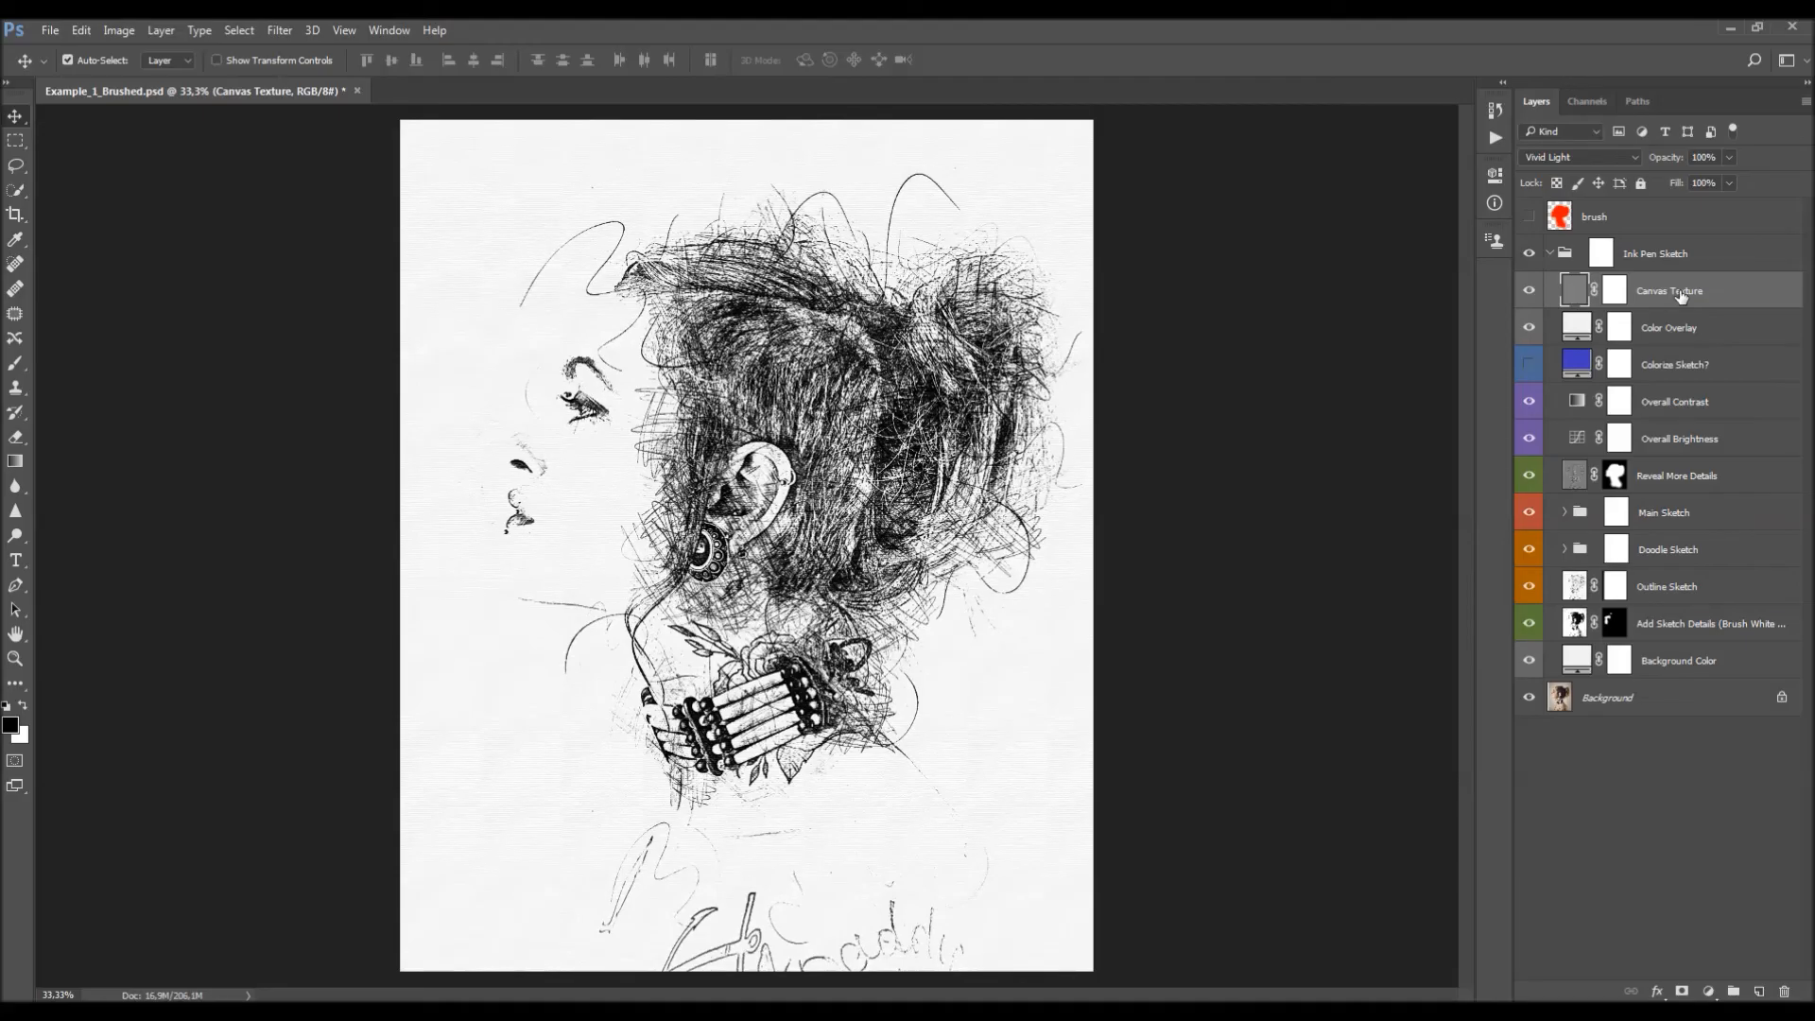
{"action": "key", "text": "ctrl+shift+alt+e"}
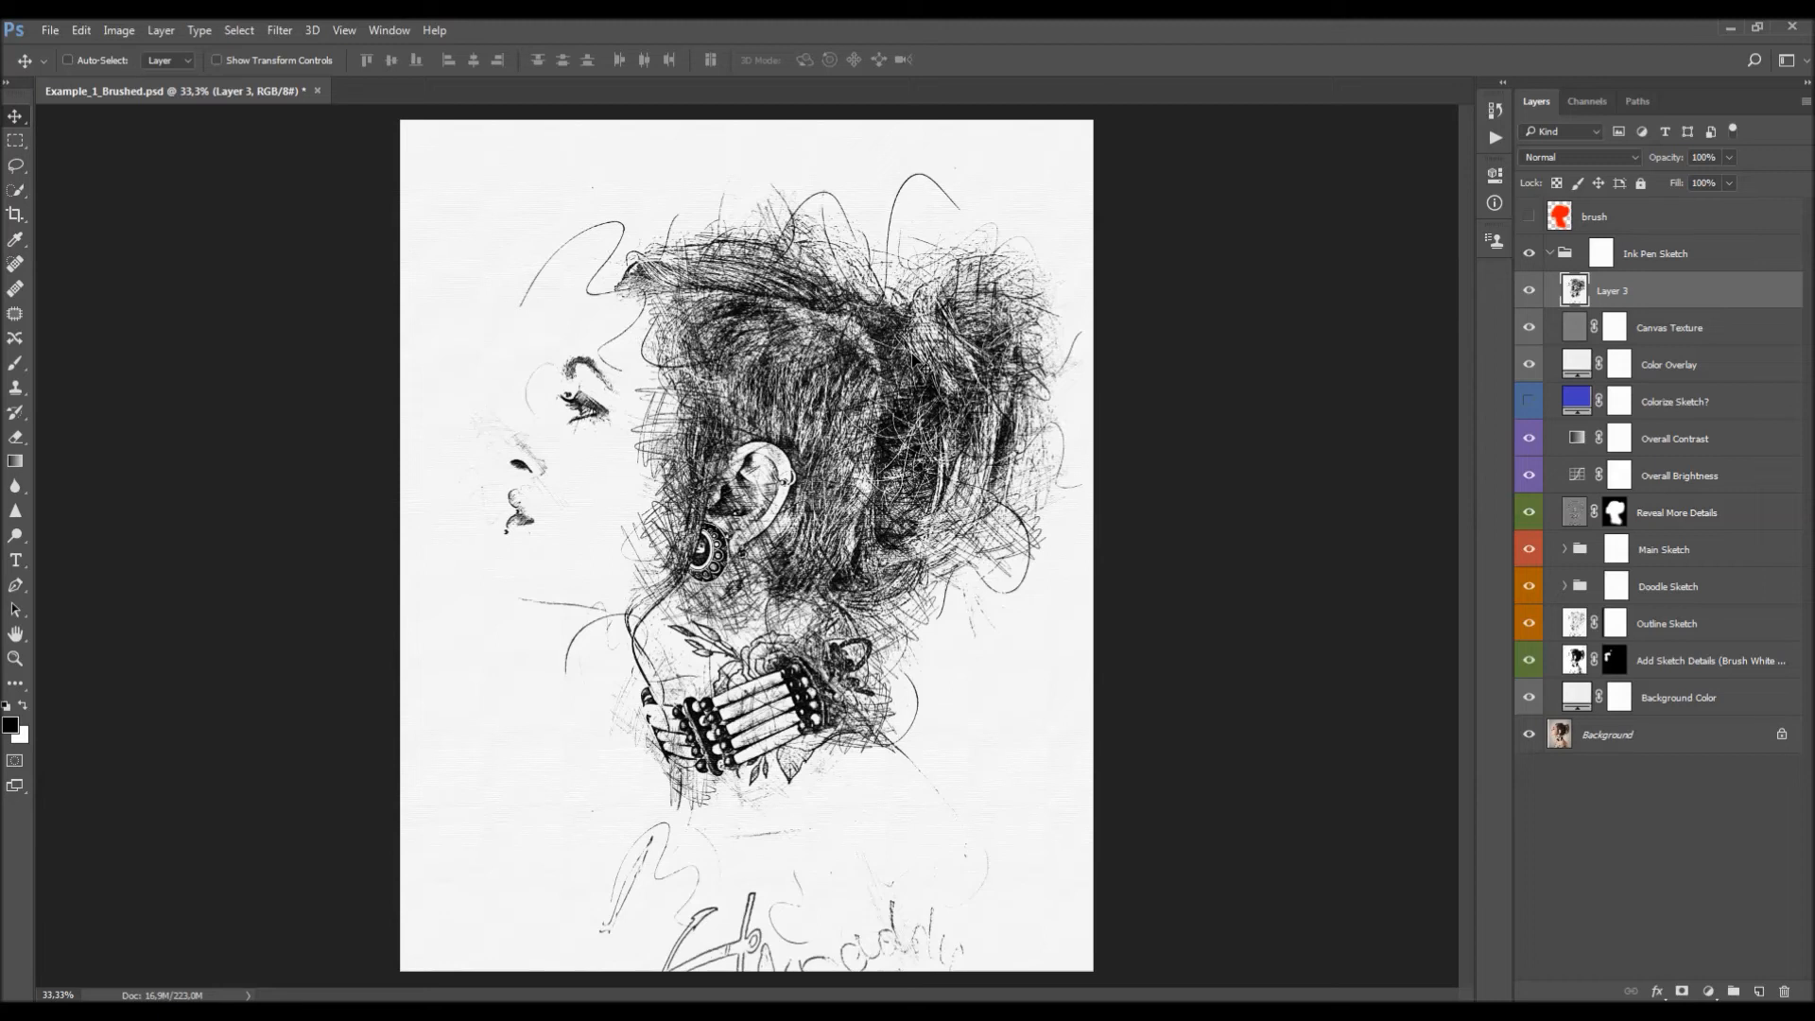
Apply a High Pass filter with a radius of 2 pixels to the stamped layer.
{"action": "left_click", "coordinate": [280, 30]}
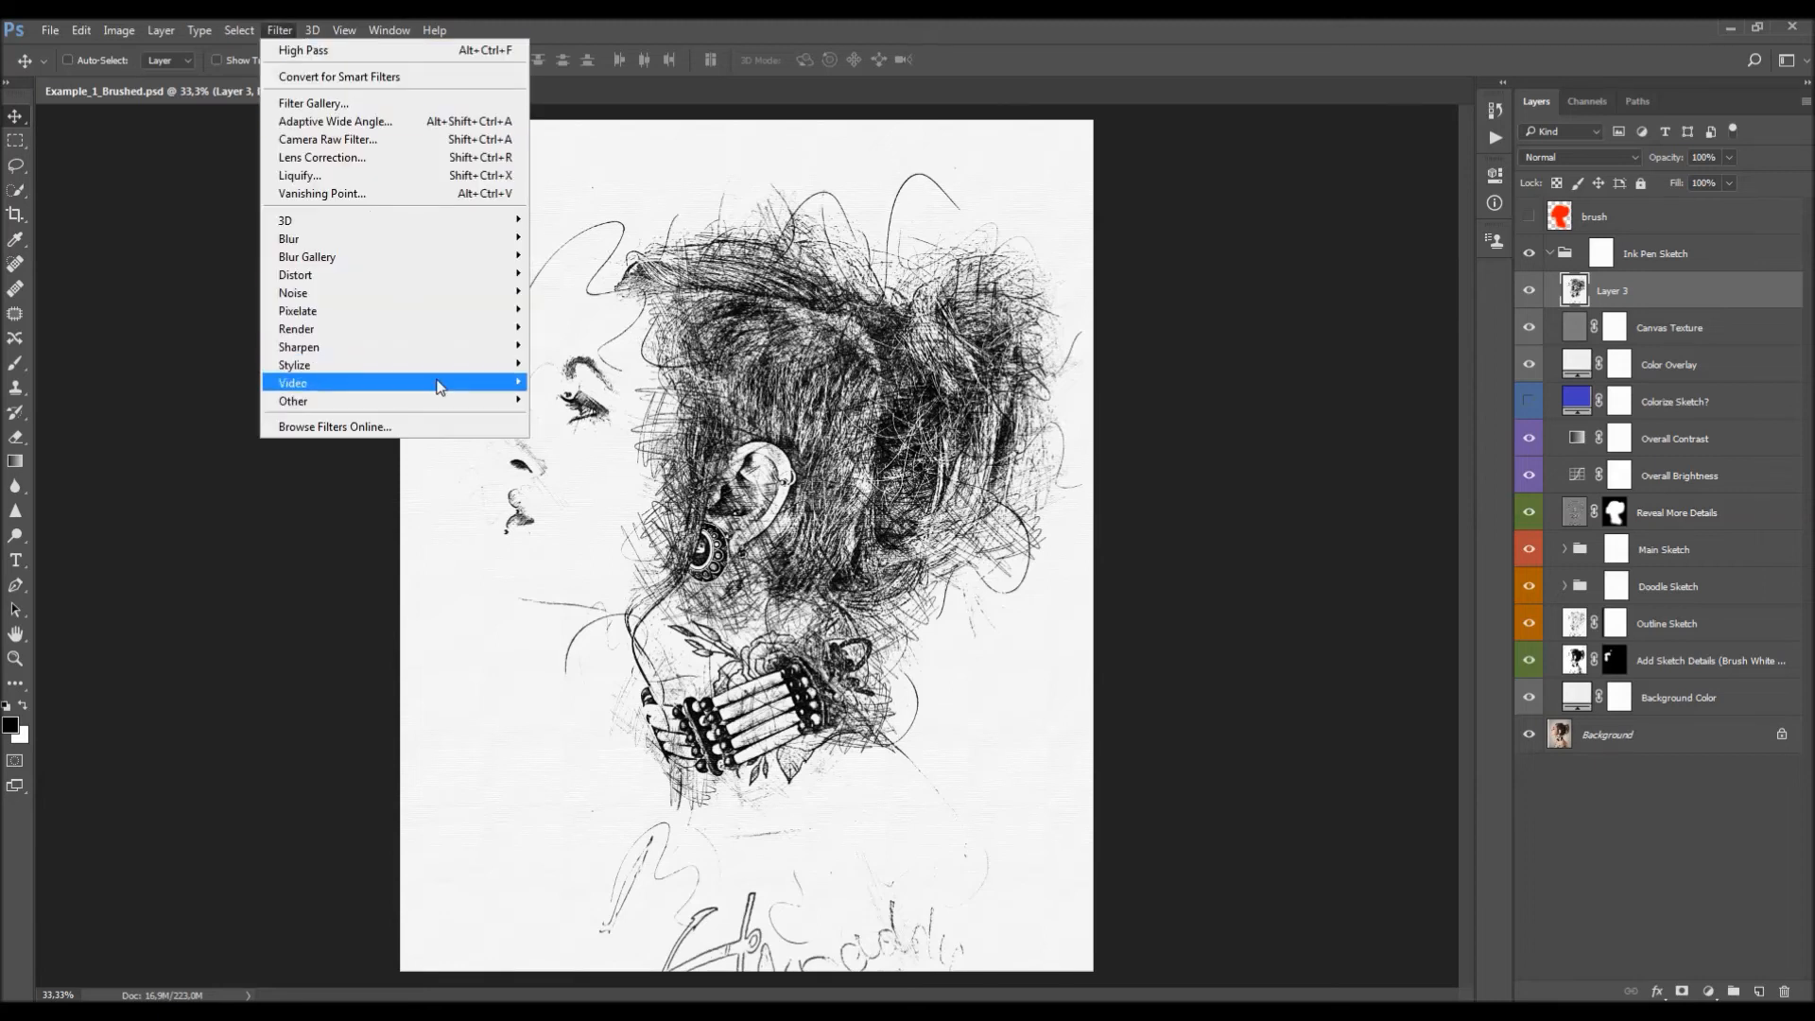
{"action": "mouse_move", "coordinate": [438, 405]}
{"action": "left_click", "coordinate": [572, 418]}
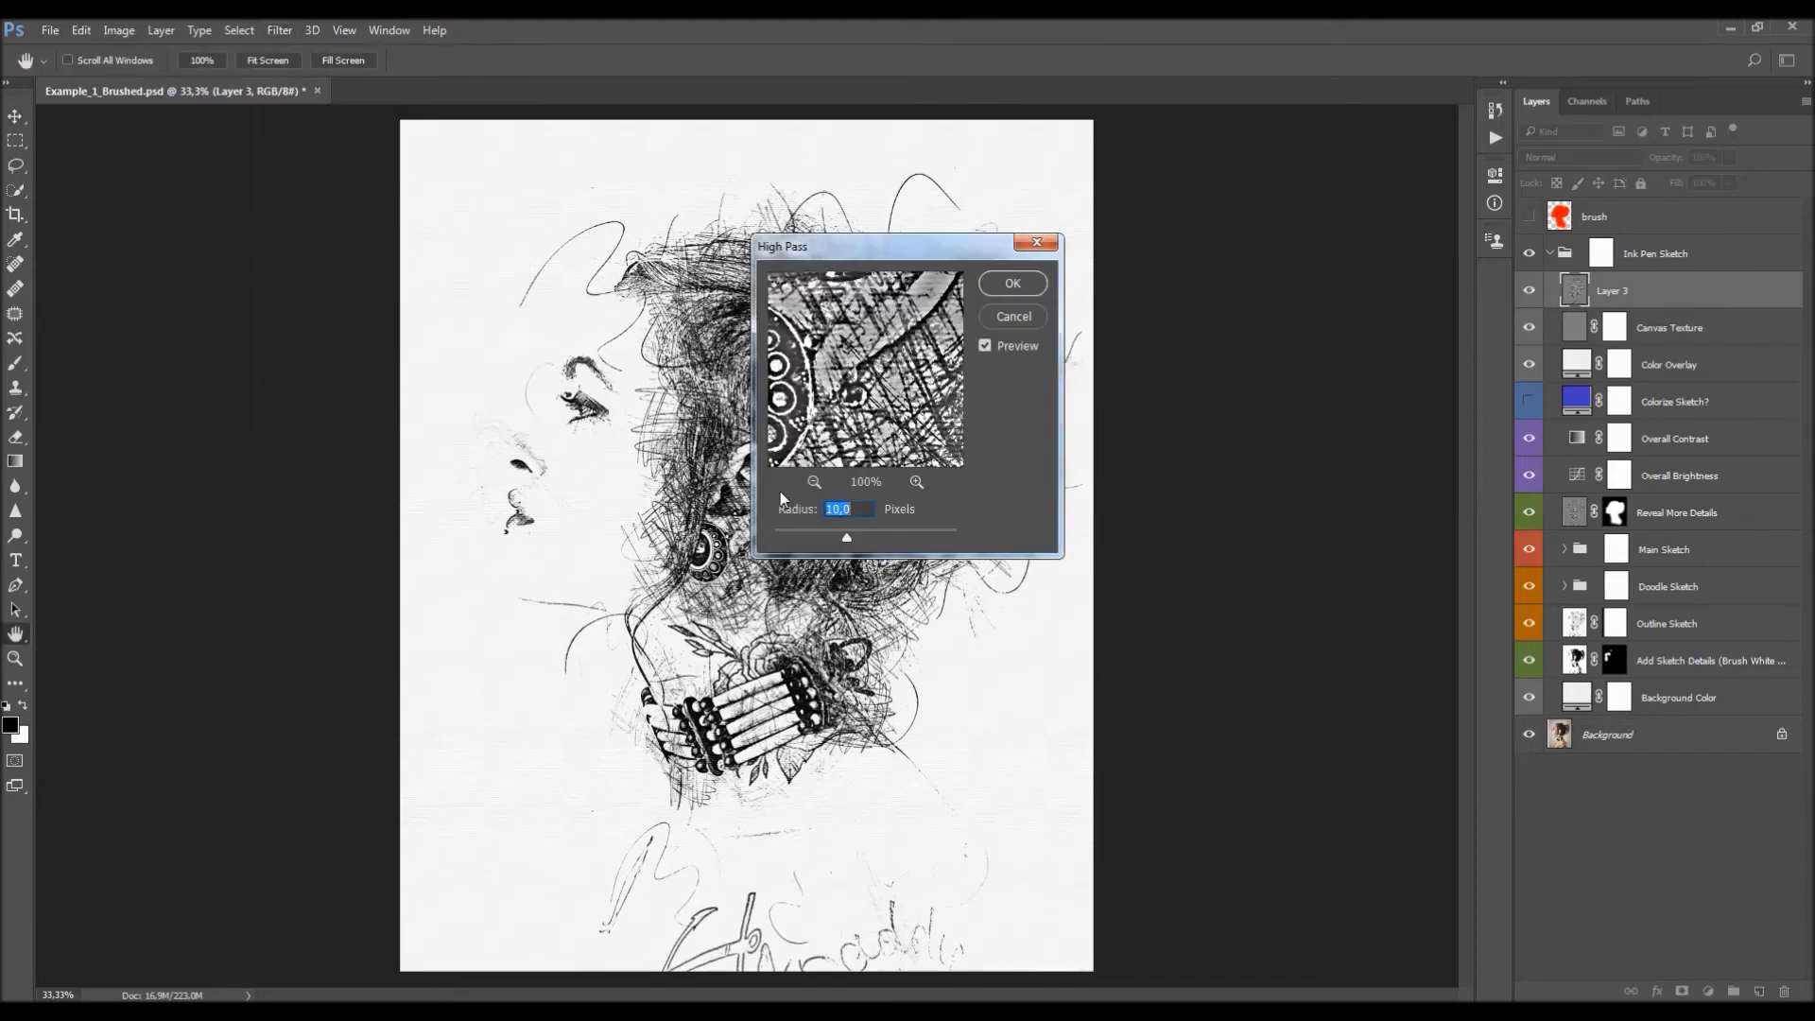
{"action": "type", "text": "2"}
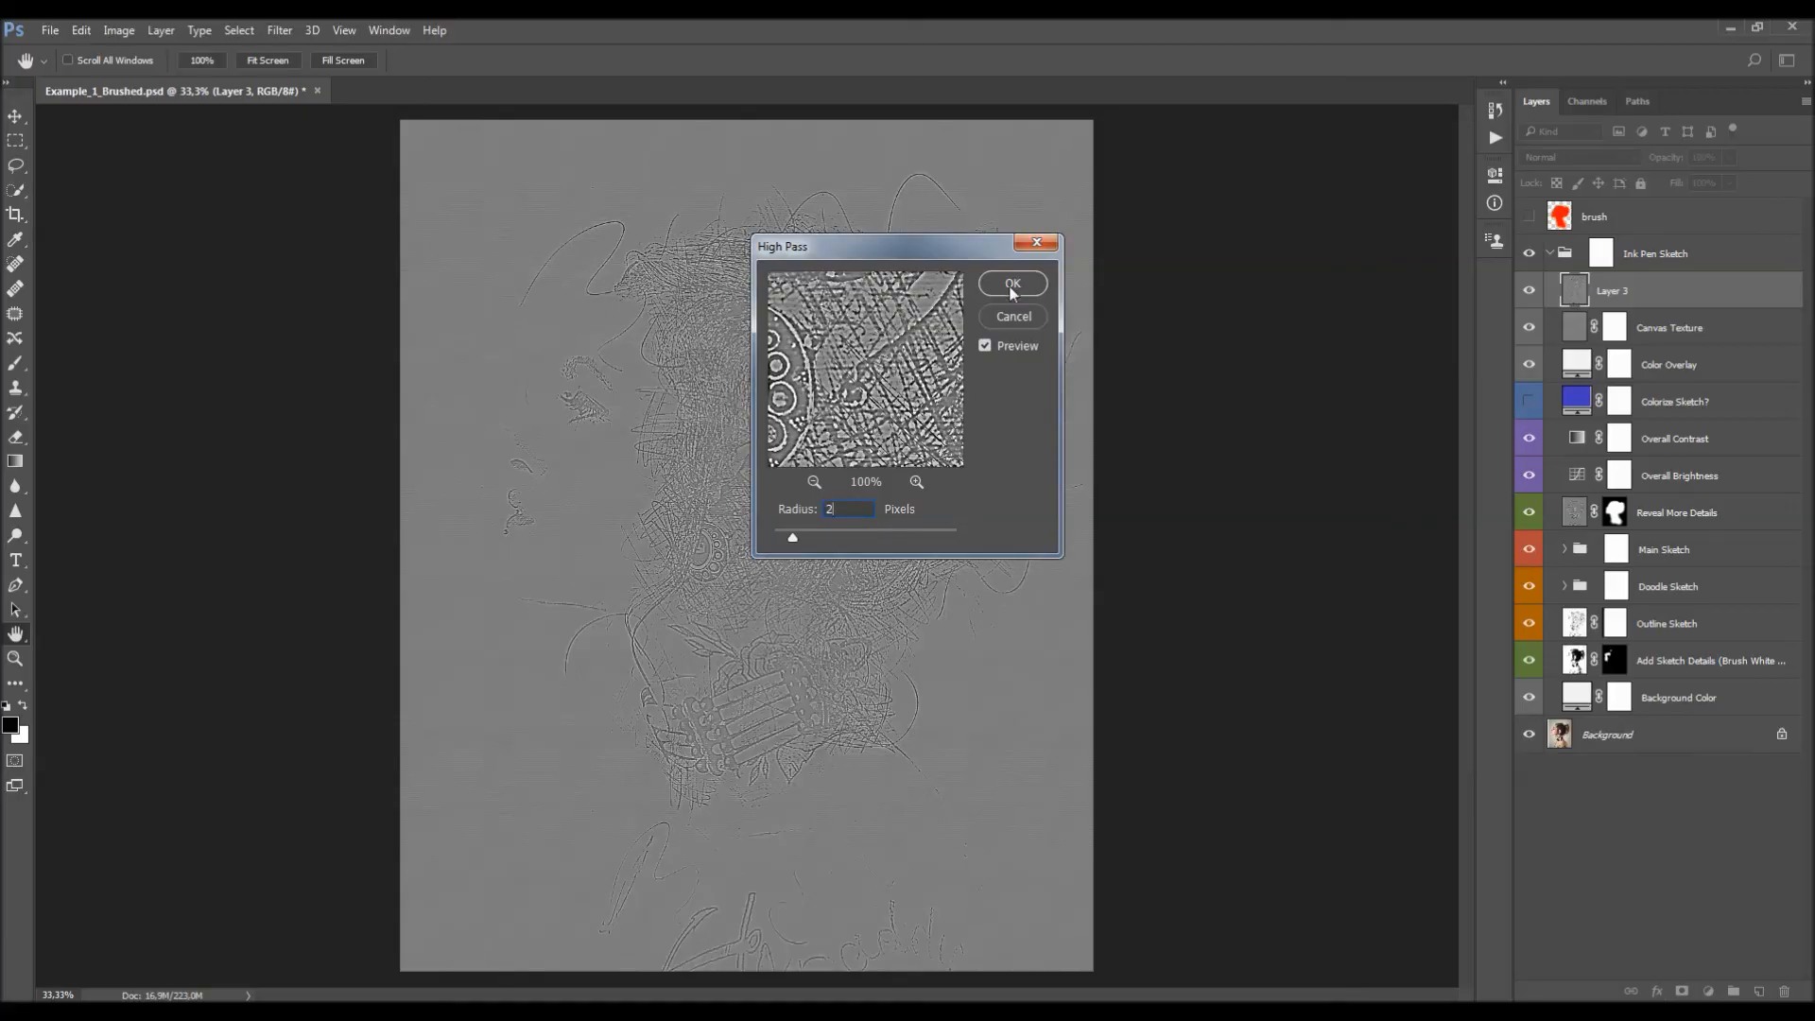
{"action": "left_click", "coordinate": [1010, 285]}
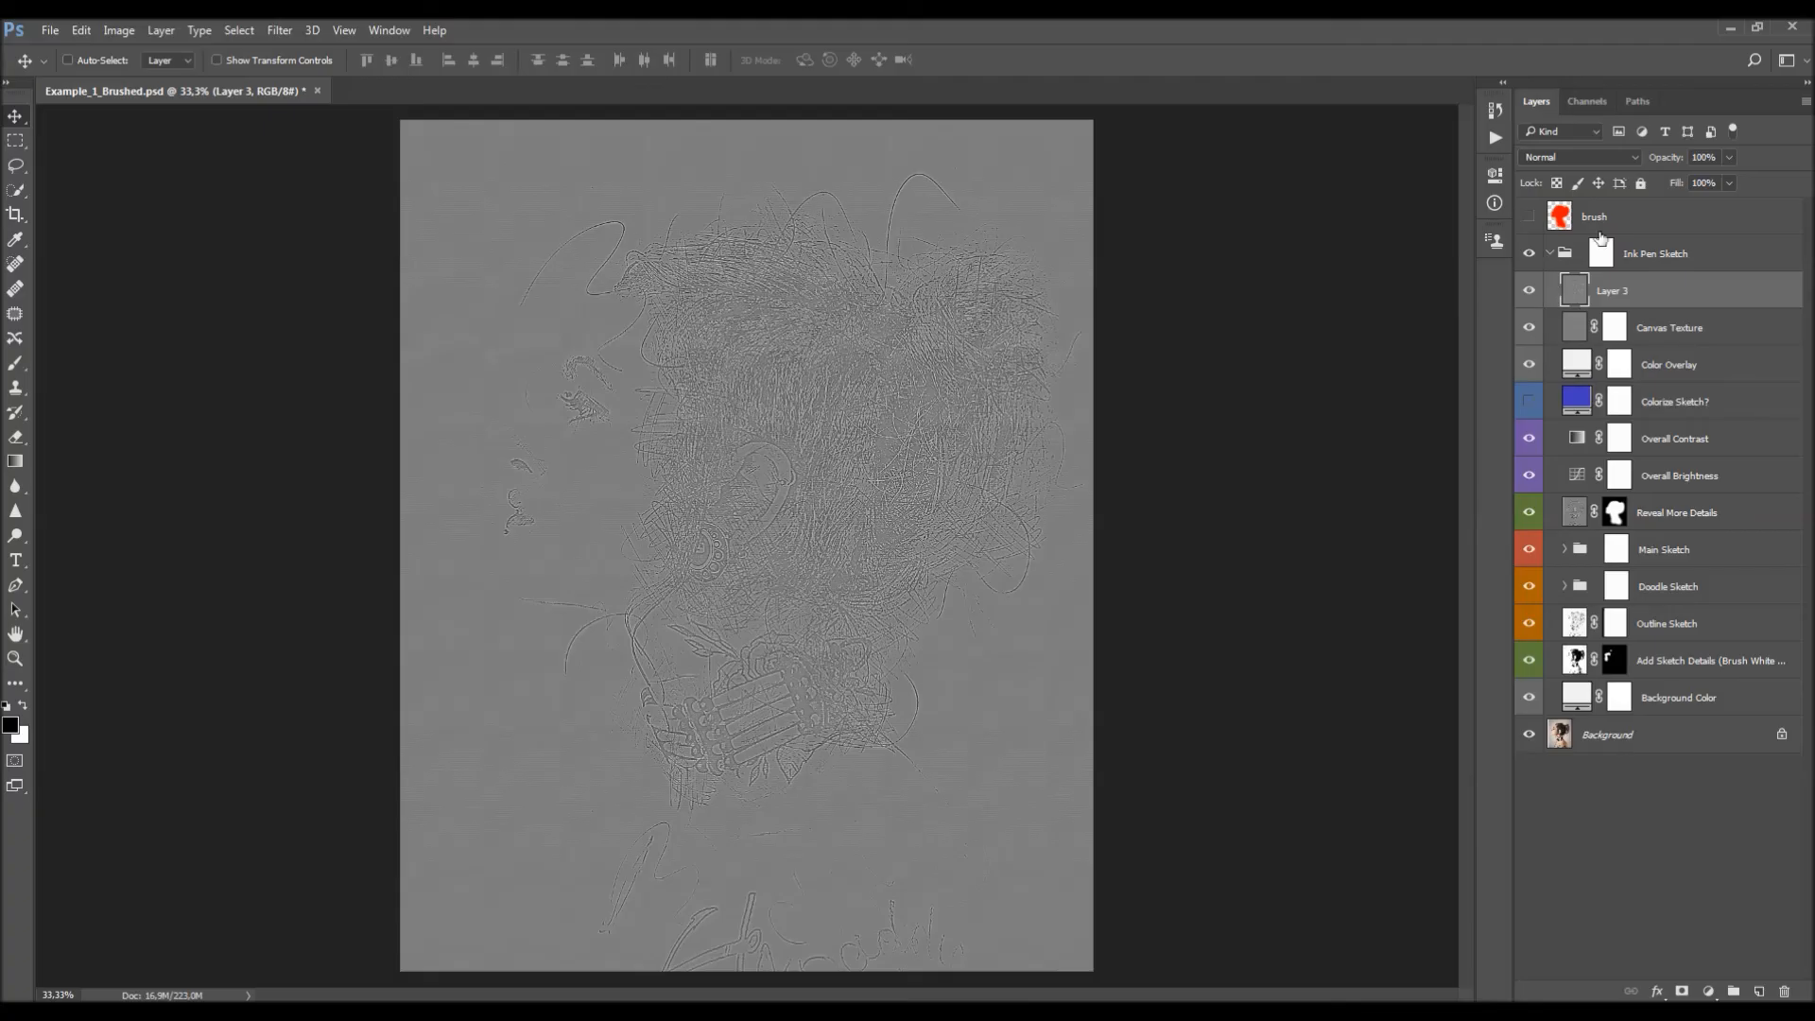
Blend the high-pass layer in Overlay mode to sharpen the sketch, and collapse the Ink Pen Sketch group.
{"action": "left_click", "coordinate": [1581, 157]}
{"action": "left_click", "coordinate": [1554, 348]}
{"action": "left_click", "coordinate": [1529, 290]}
{"action": "left_click", "coordinate": [1528, 290]}
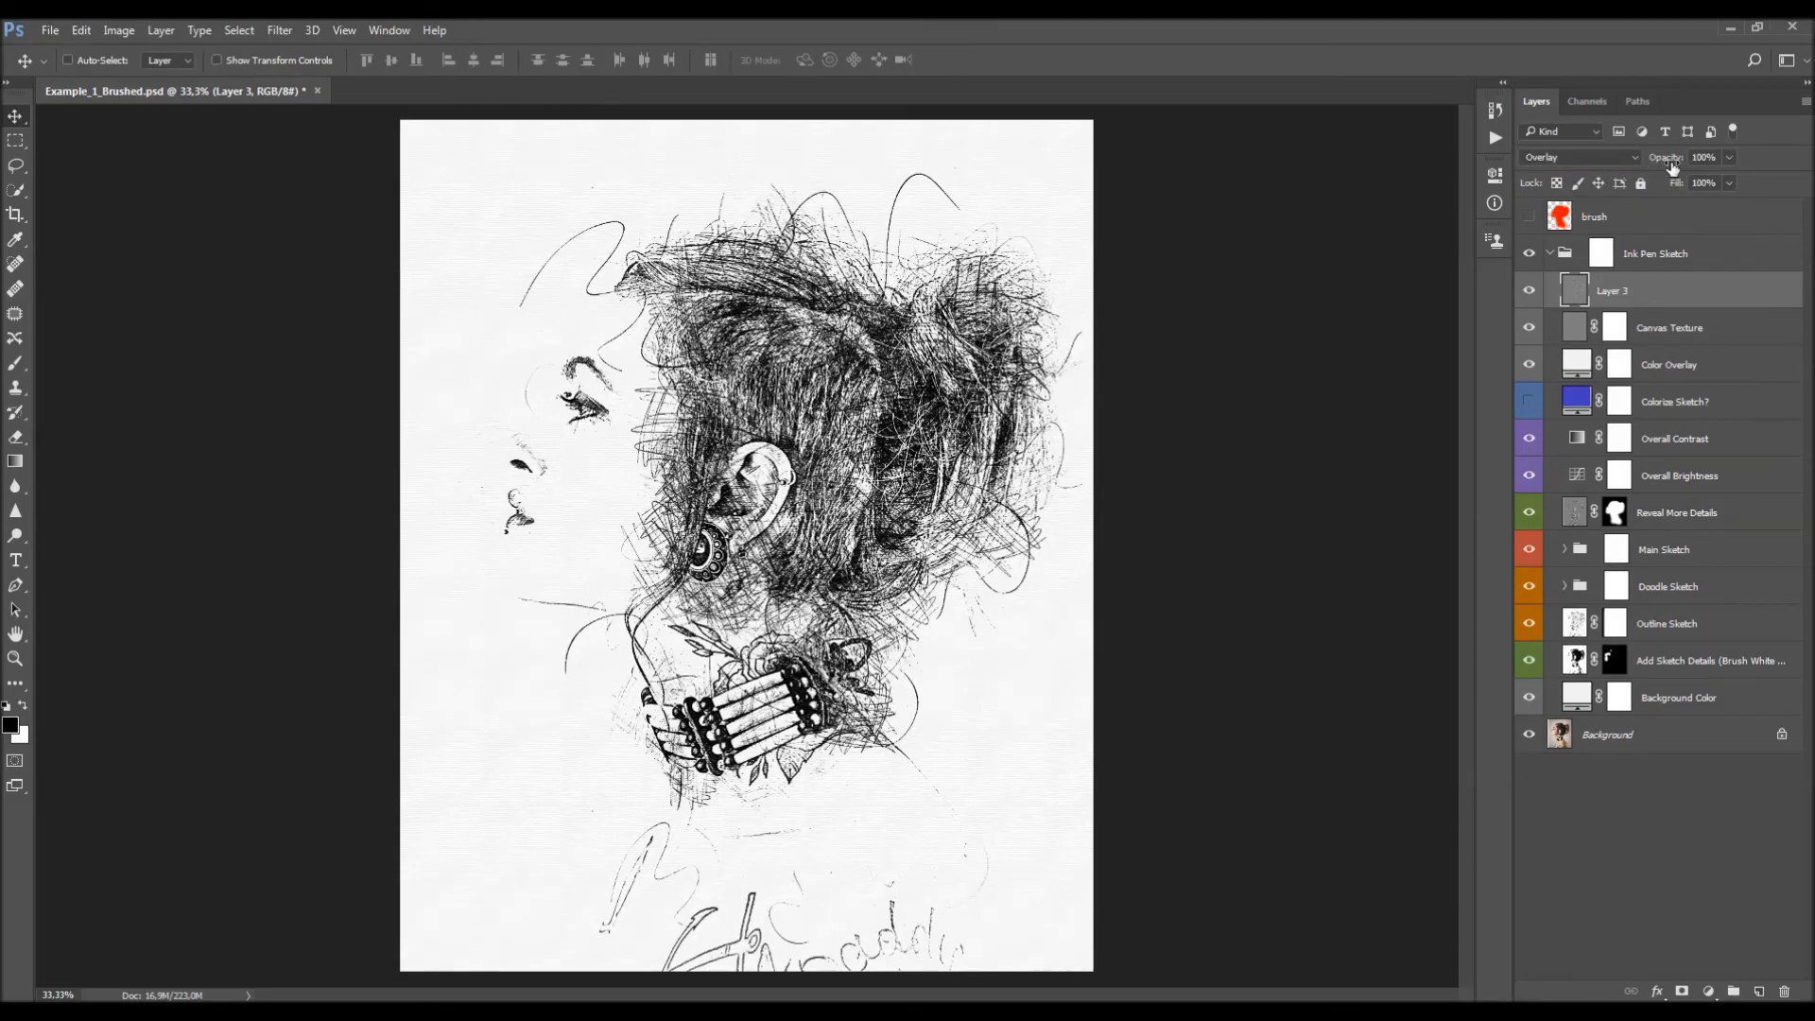
{"action": "left_click_drag", "start_coordinate": [1671, 162], "coordinate": [1717, 325]}
{"action": "left_click", "coordinate": [1550, 253]}
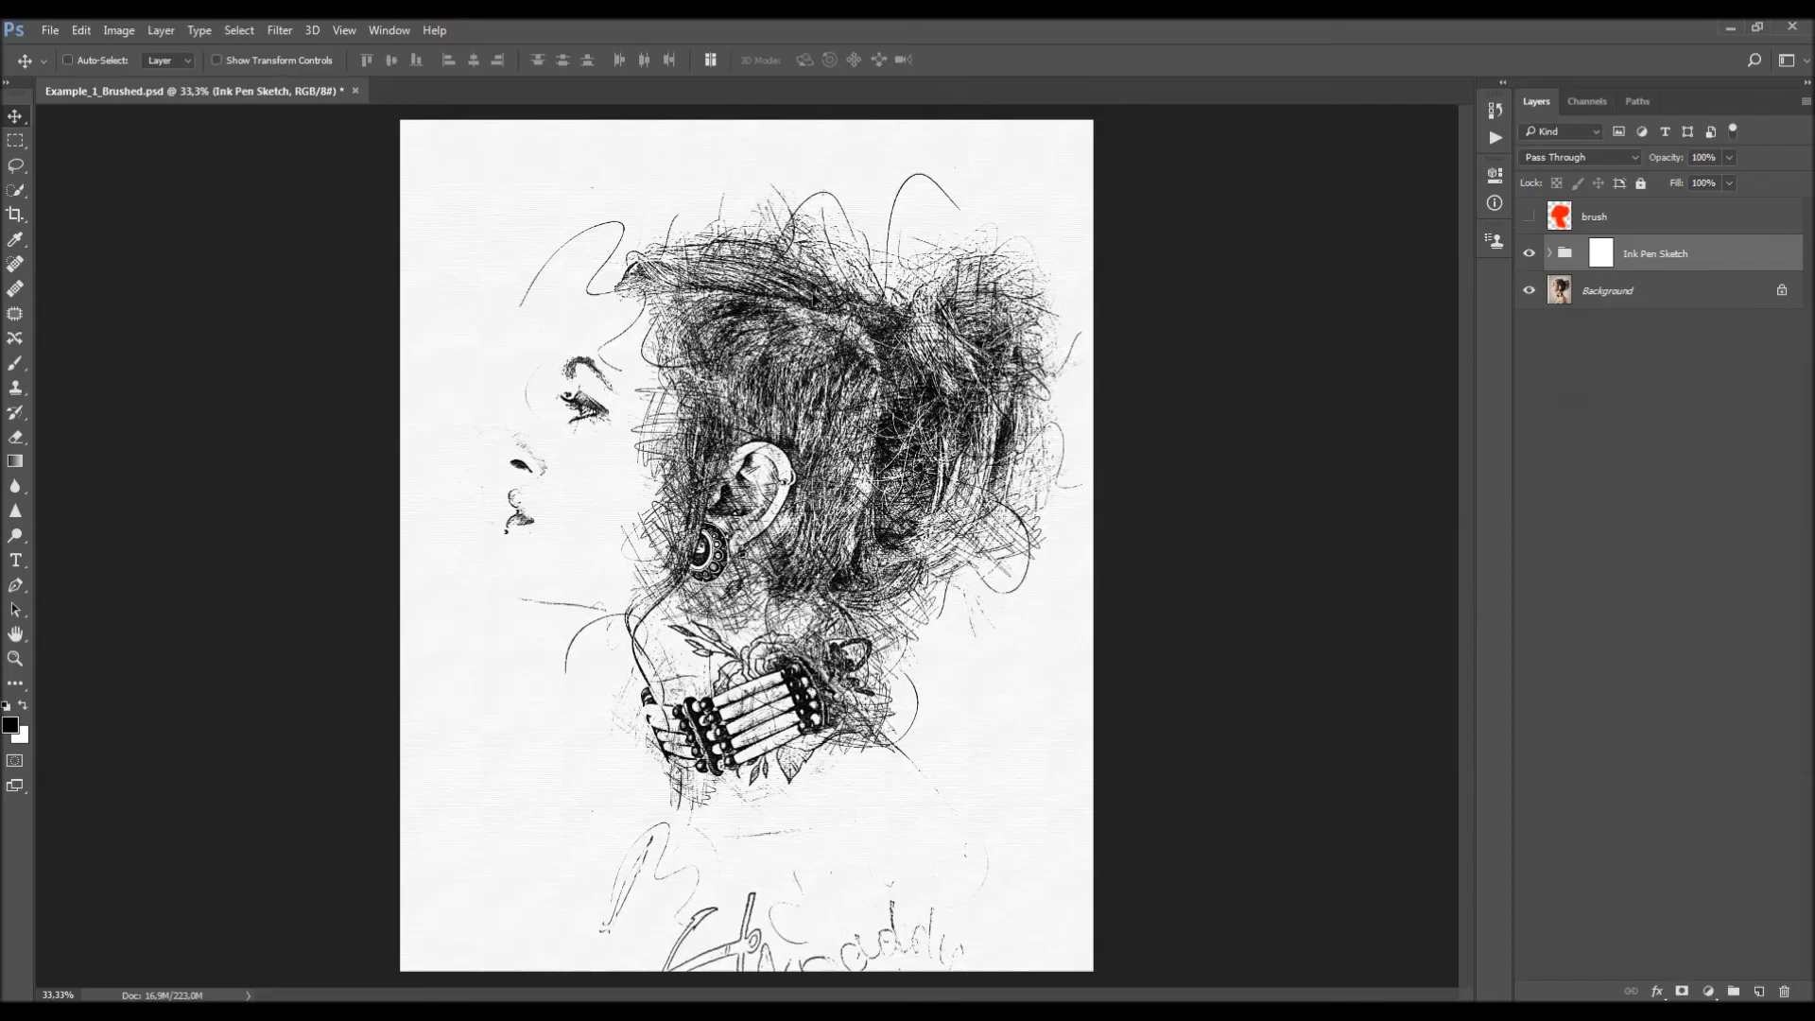
Try cropping the canvas slightly tighter around the sketched portrait.
{"action": "key", "text": "c"}
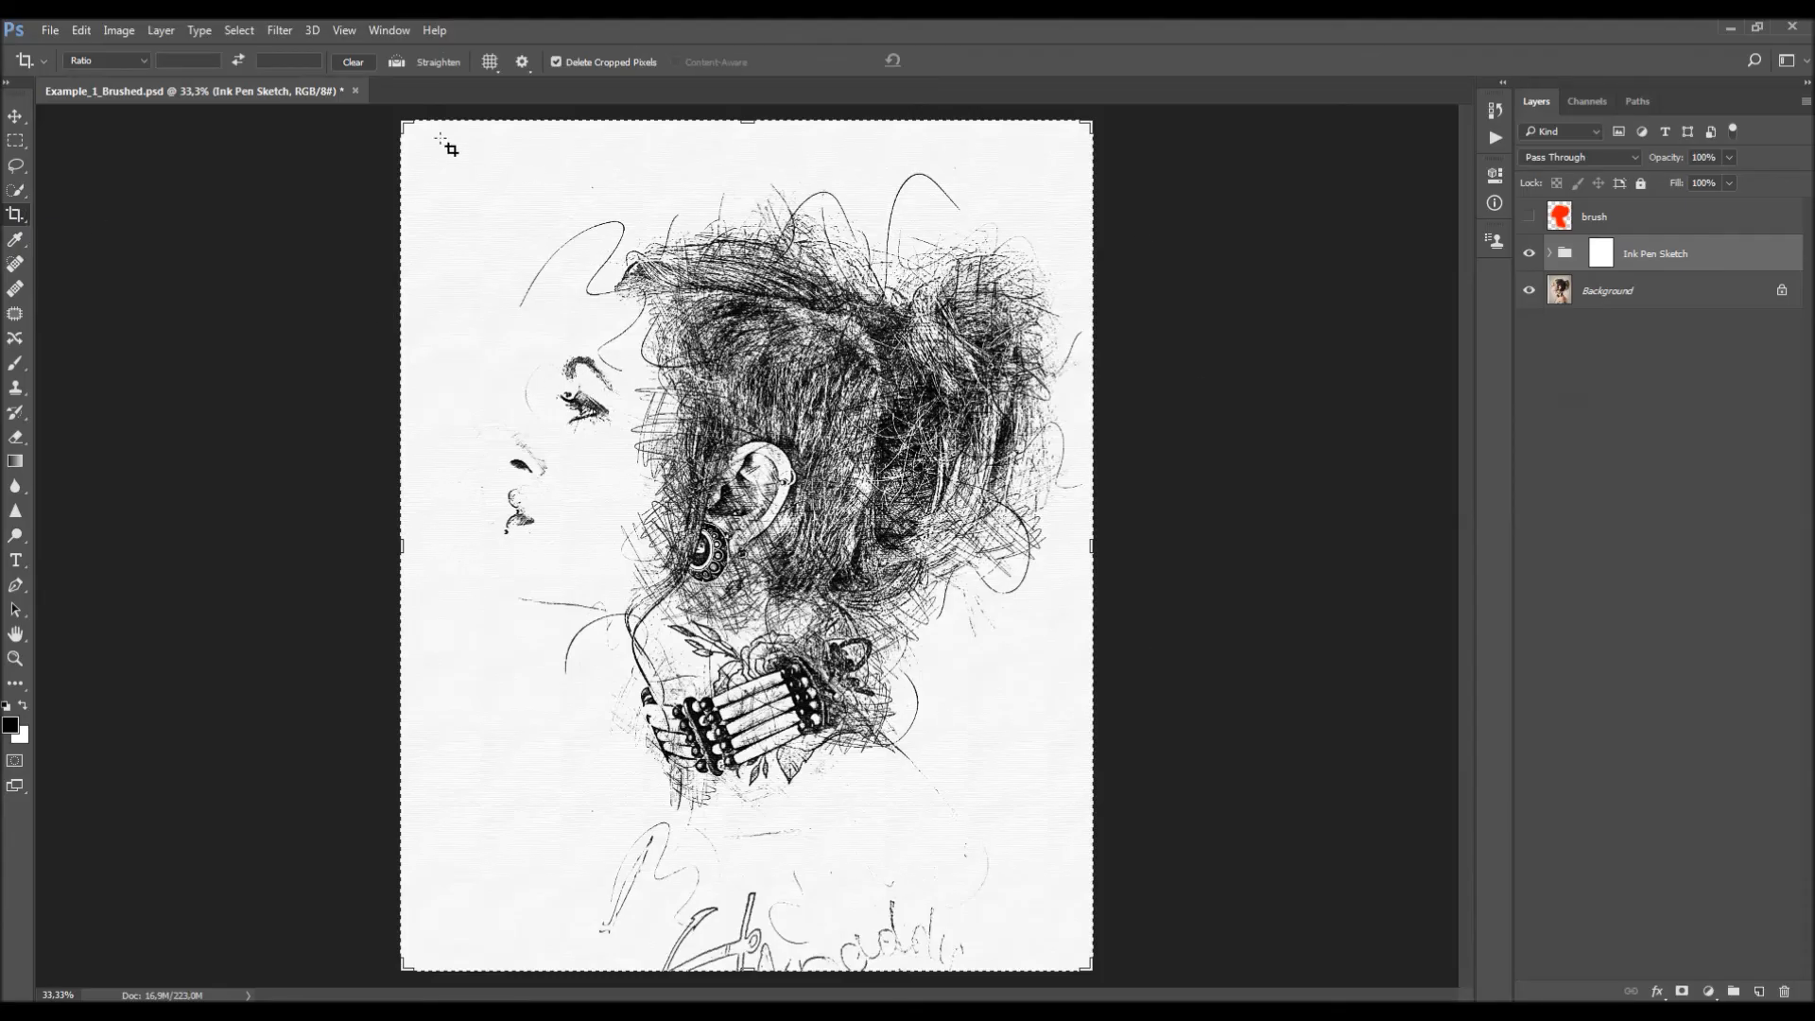
{"action": "left_click_drag", "start_coordinate": [400, 119], "coordinate": [422, 142]}
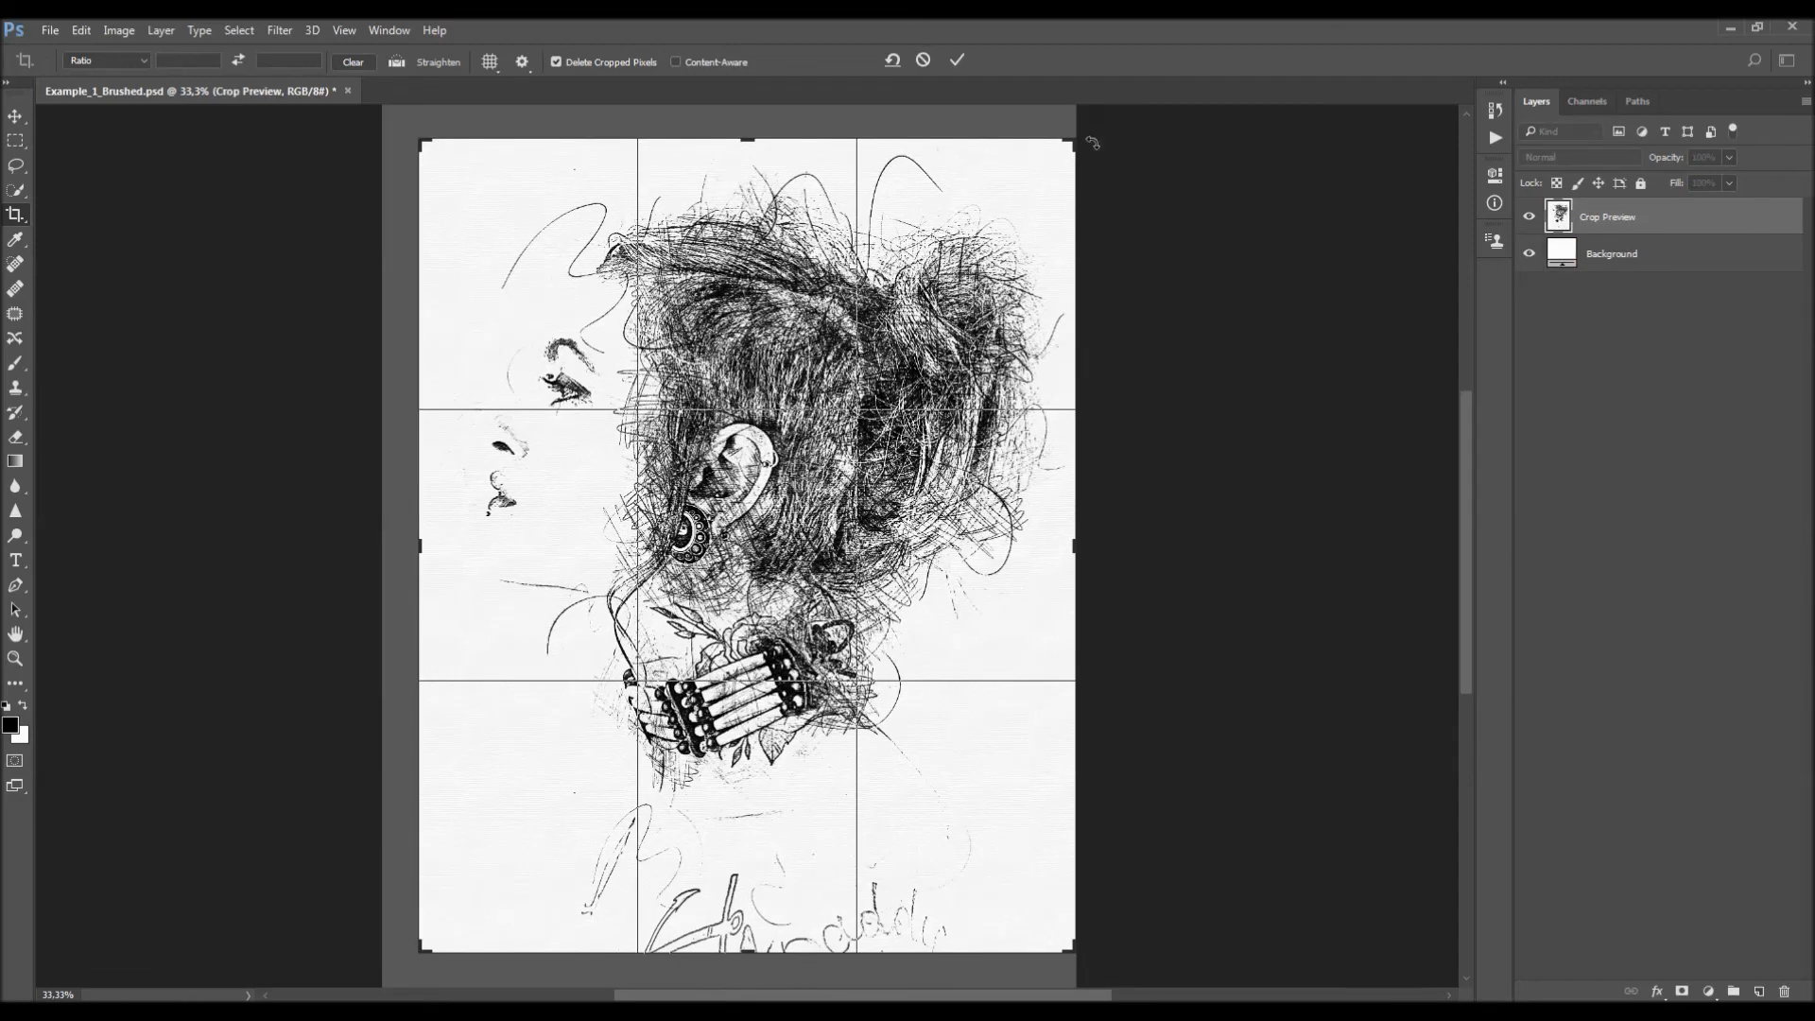
{"action": "left_click_drag", "start_coordinate": [1076, 141], "coordinate": [1078, 144]}
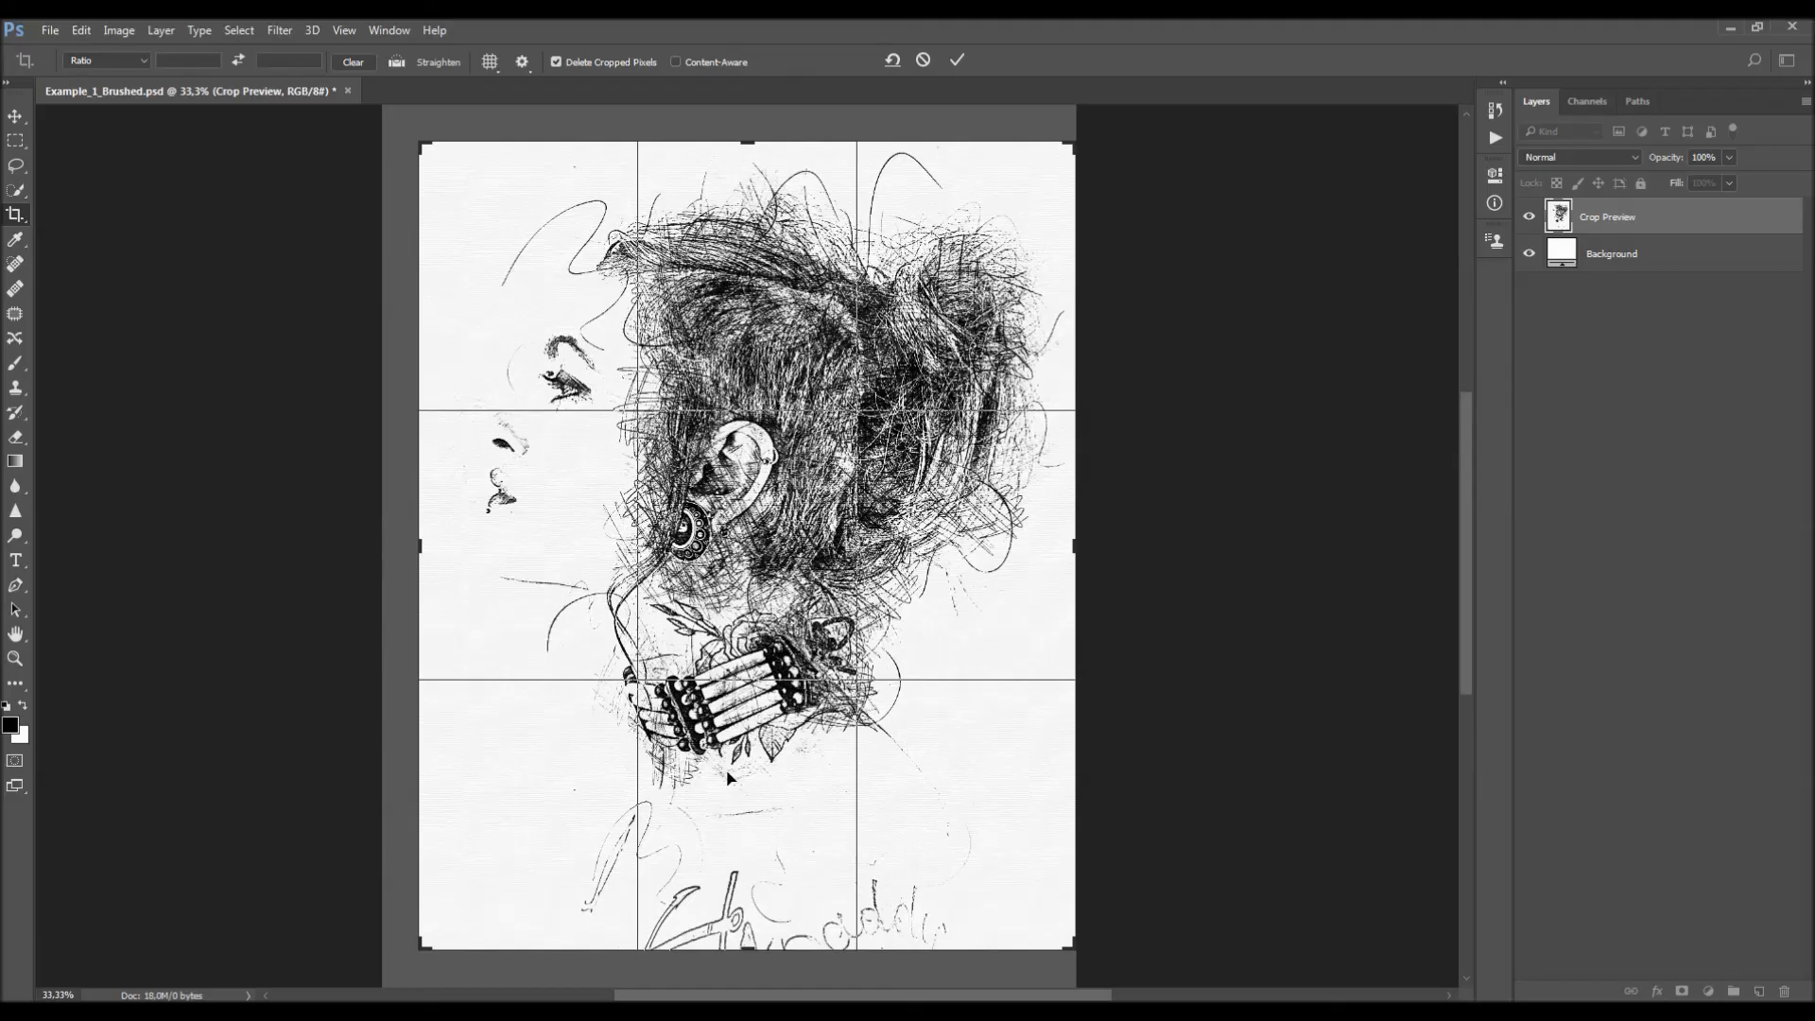
{"action": "key", "text": "Return"}
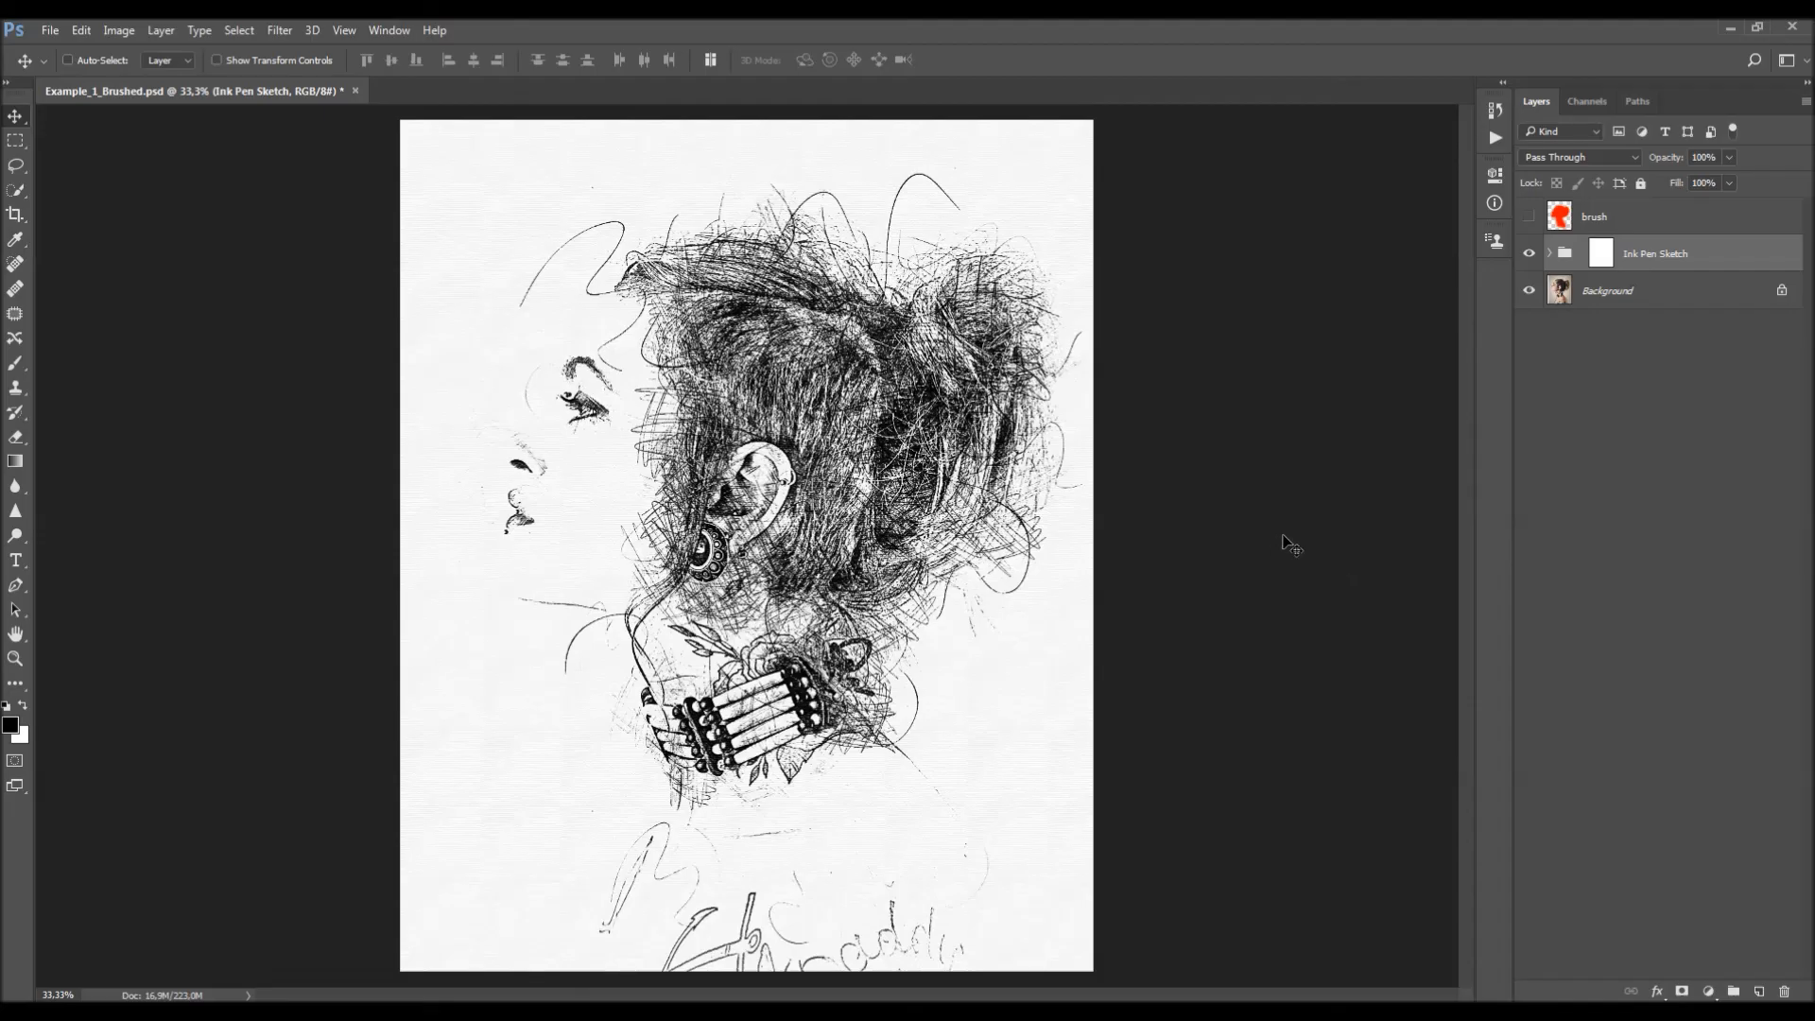
Show the brush layer to review the painted area over the sketch, and hide it again.
{"action": "left_click", "coordinate": [1531, 218]}
{"action": "left_click", "coordinate": [1579, 220]}
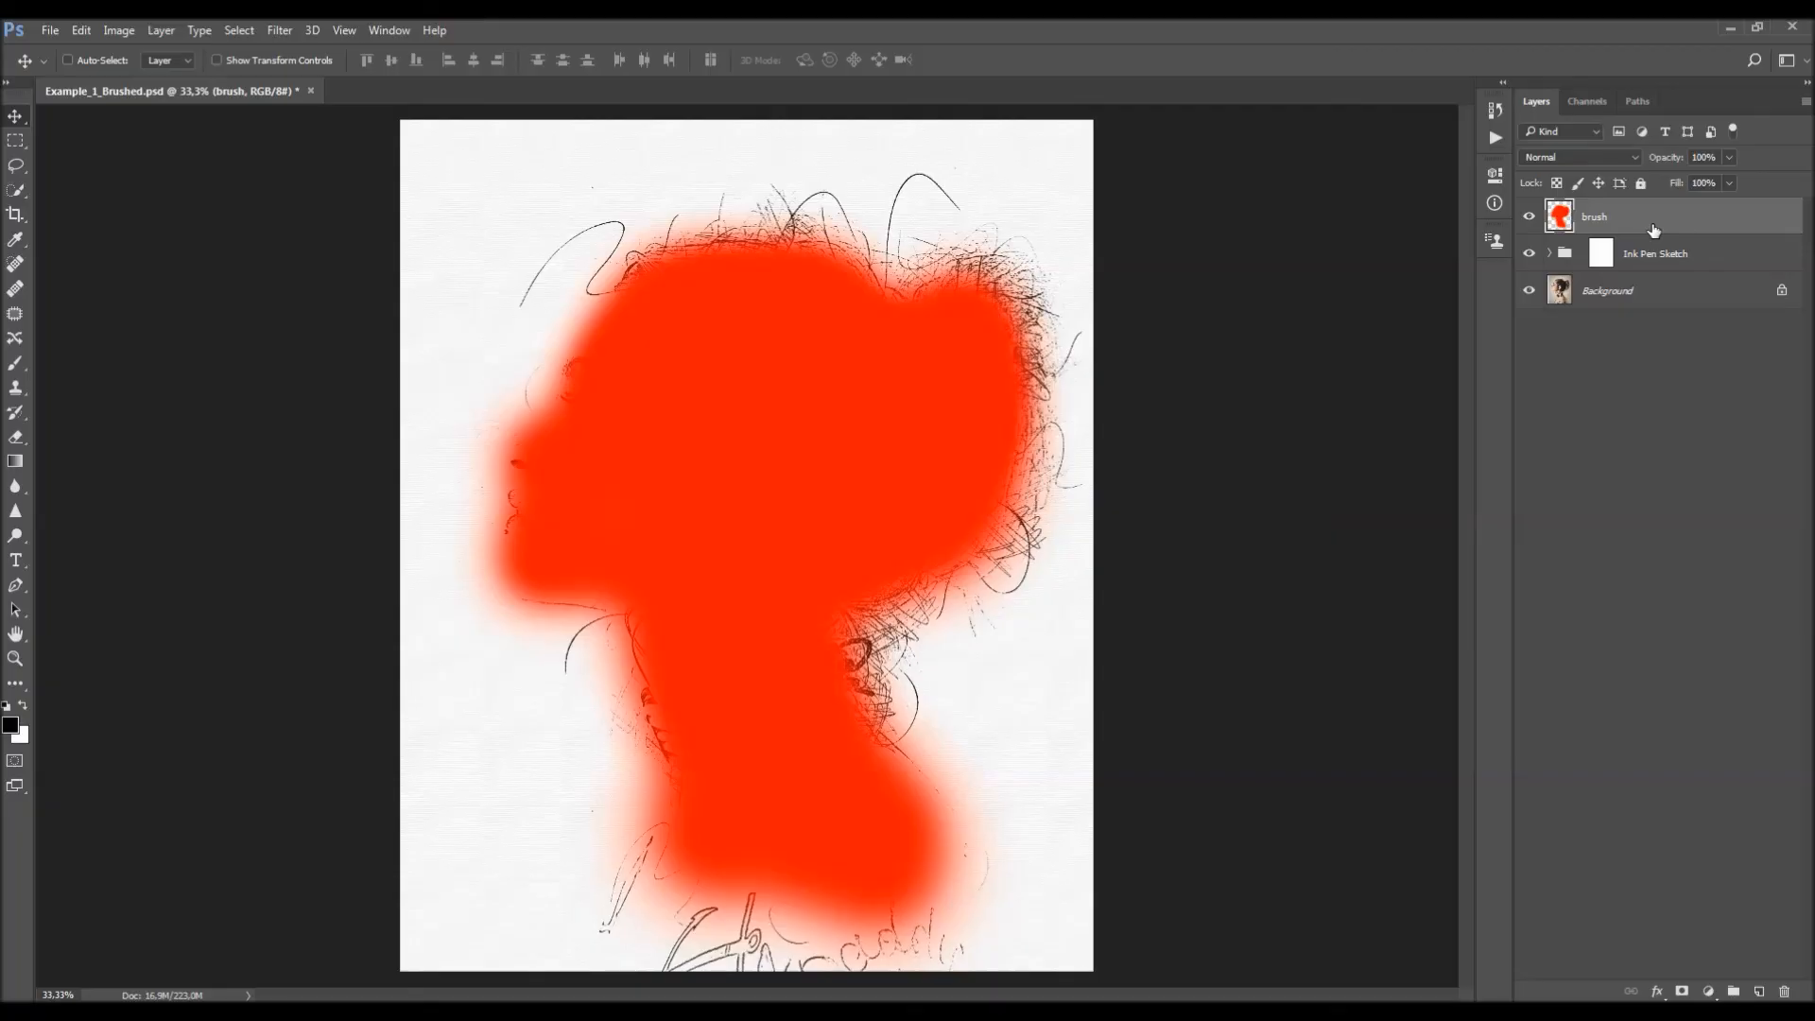
{"action": "left_click", "coordinate": [1527, 219]}
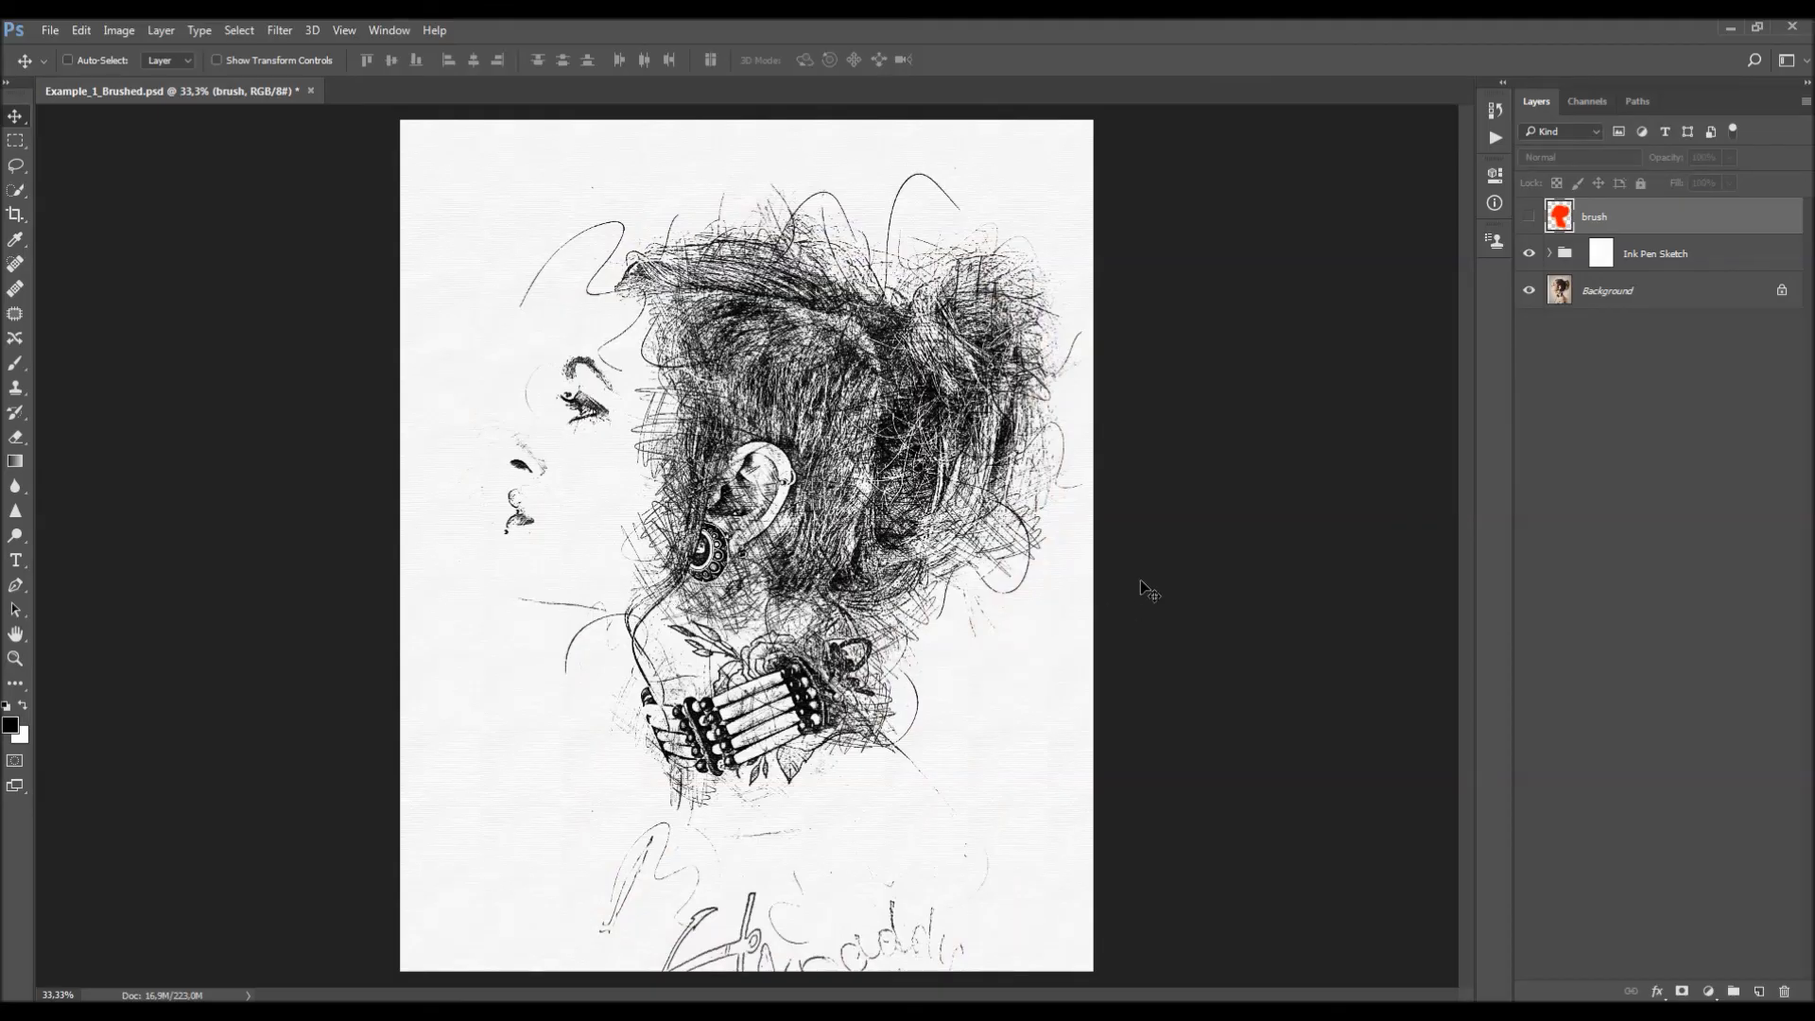
Try deleting the Ink Pen Sketch group and showing the brush layer in preparation for rerunning the action.
{"action": "left_click", "coordinate": [1647, 255]}
{"action": "key", "text": "Delete"}
{"action": "left_click", "coordinate": [1528, 216]}
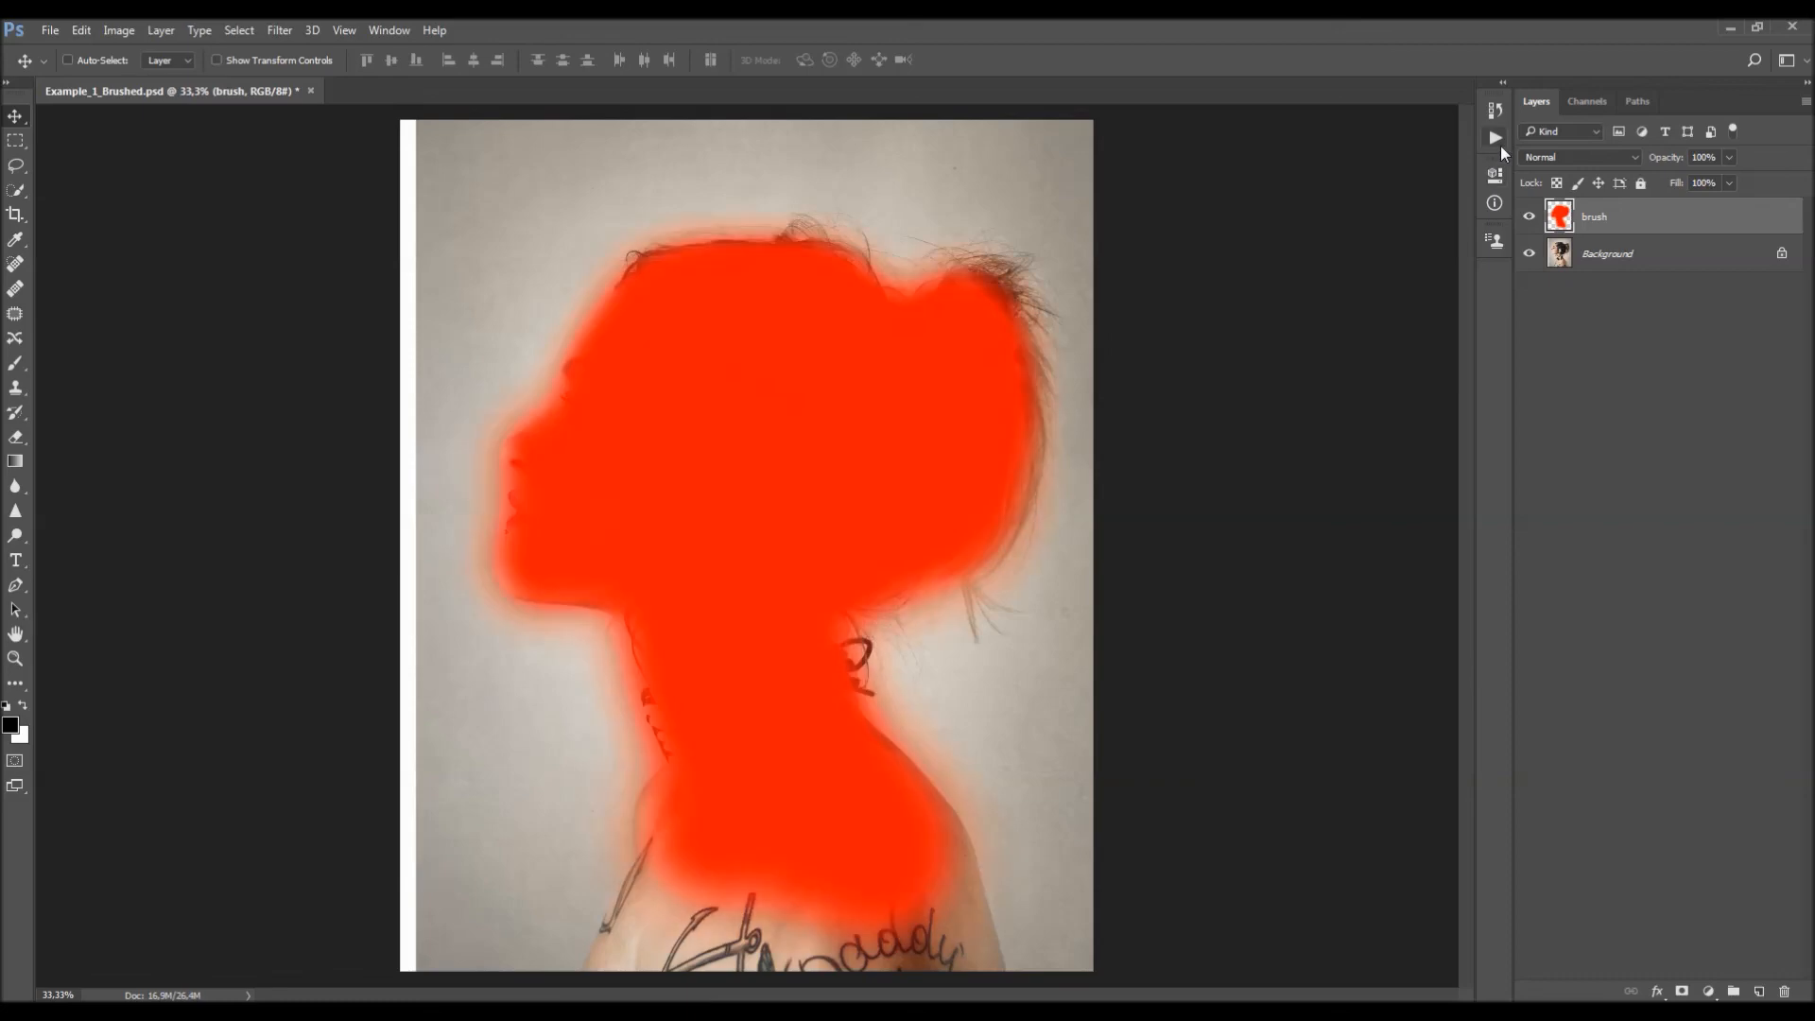
{"action": "left_click", "coordinate": [1496, 138]}
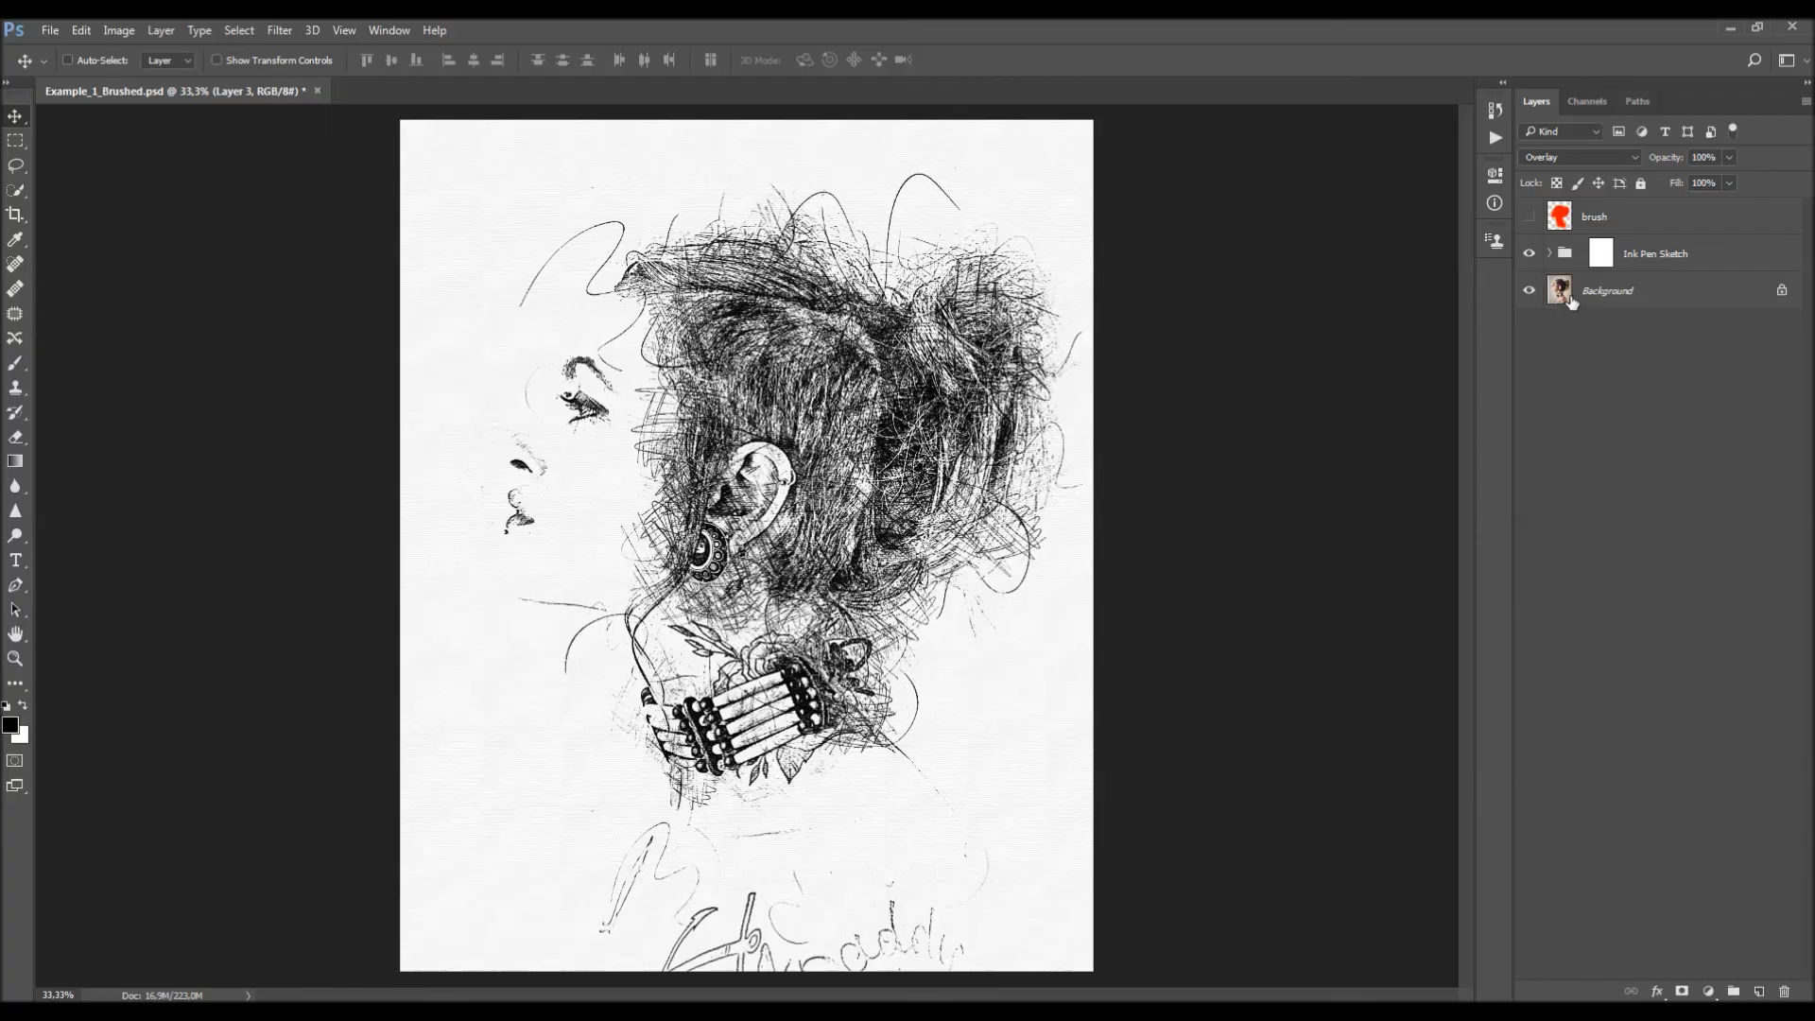
Duplicate the Background layer, place the copy above the Ink Pen Sketch group, and hide it to compare photo and sketch.
{"action": "left_click", "coordinate": [1645, 301]}
{"action": "key", "text": "ctrl+j"}
{"action": "left_click_drag", "start_coordinate": [1664, 296], "coordinate": [1654, 236]}
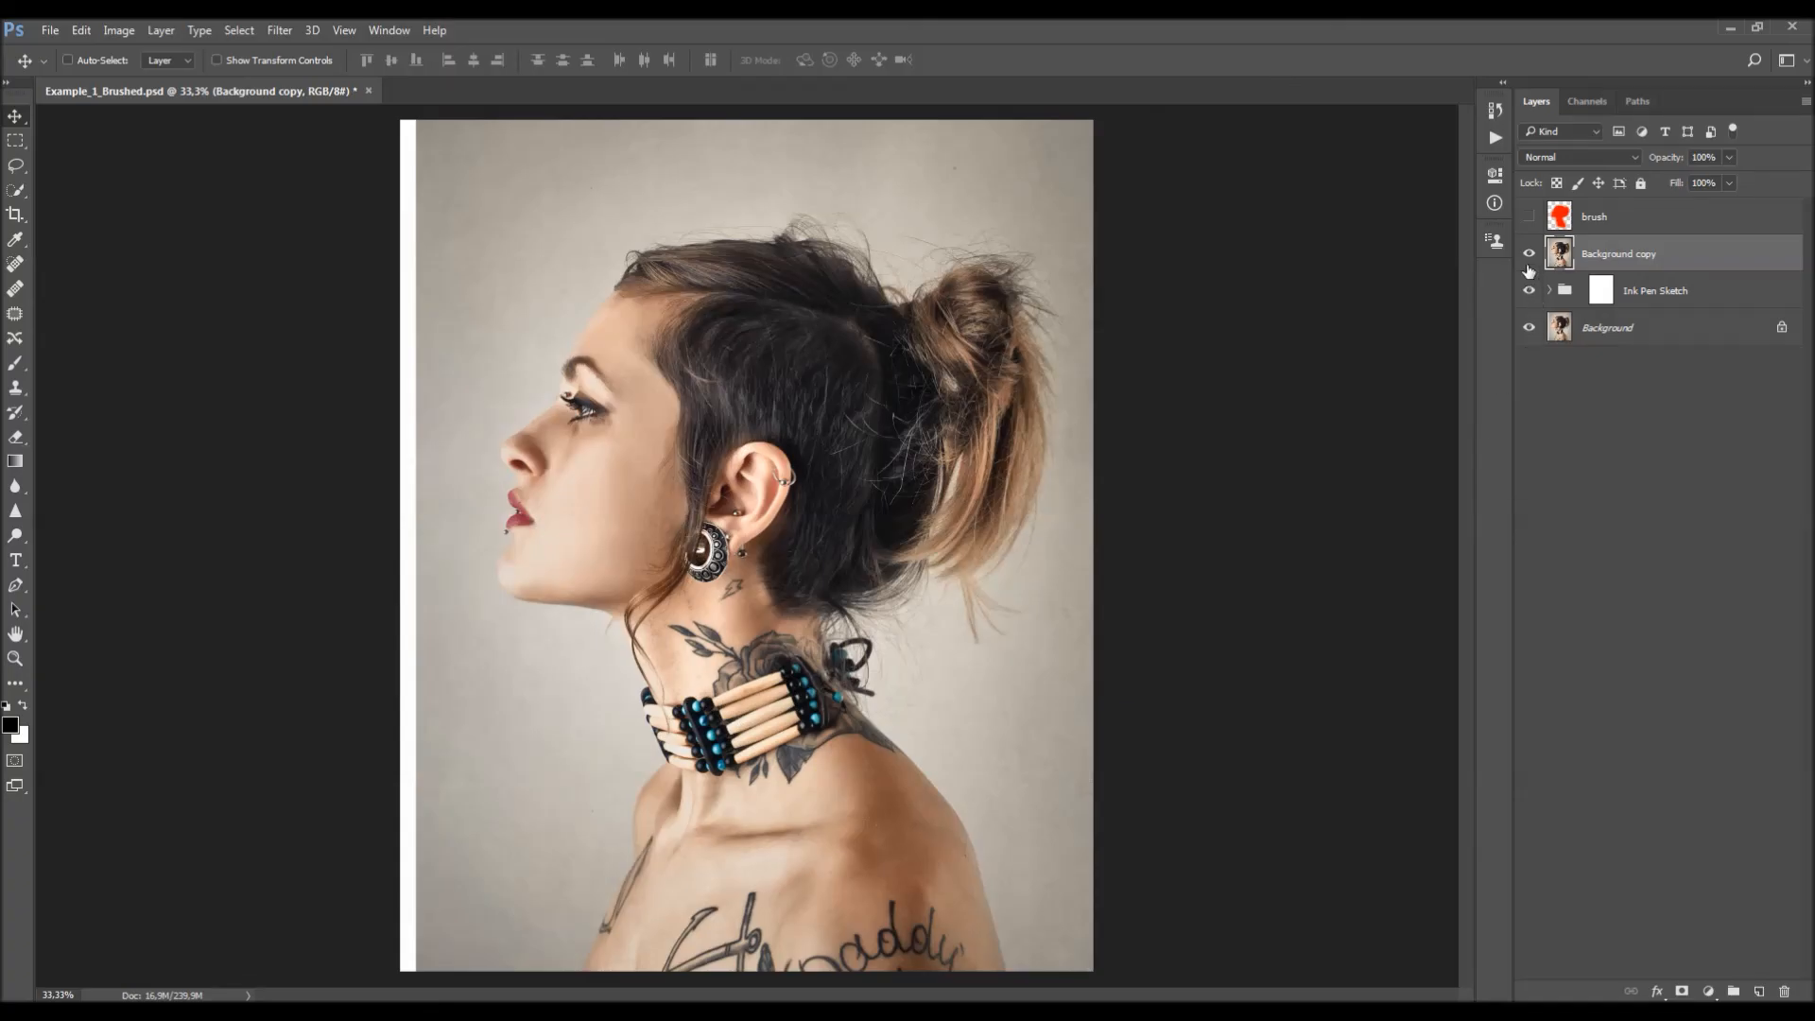
{"action": "left_click", "coordinate": [1529, 253]}
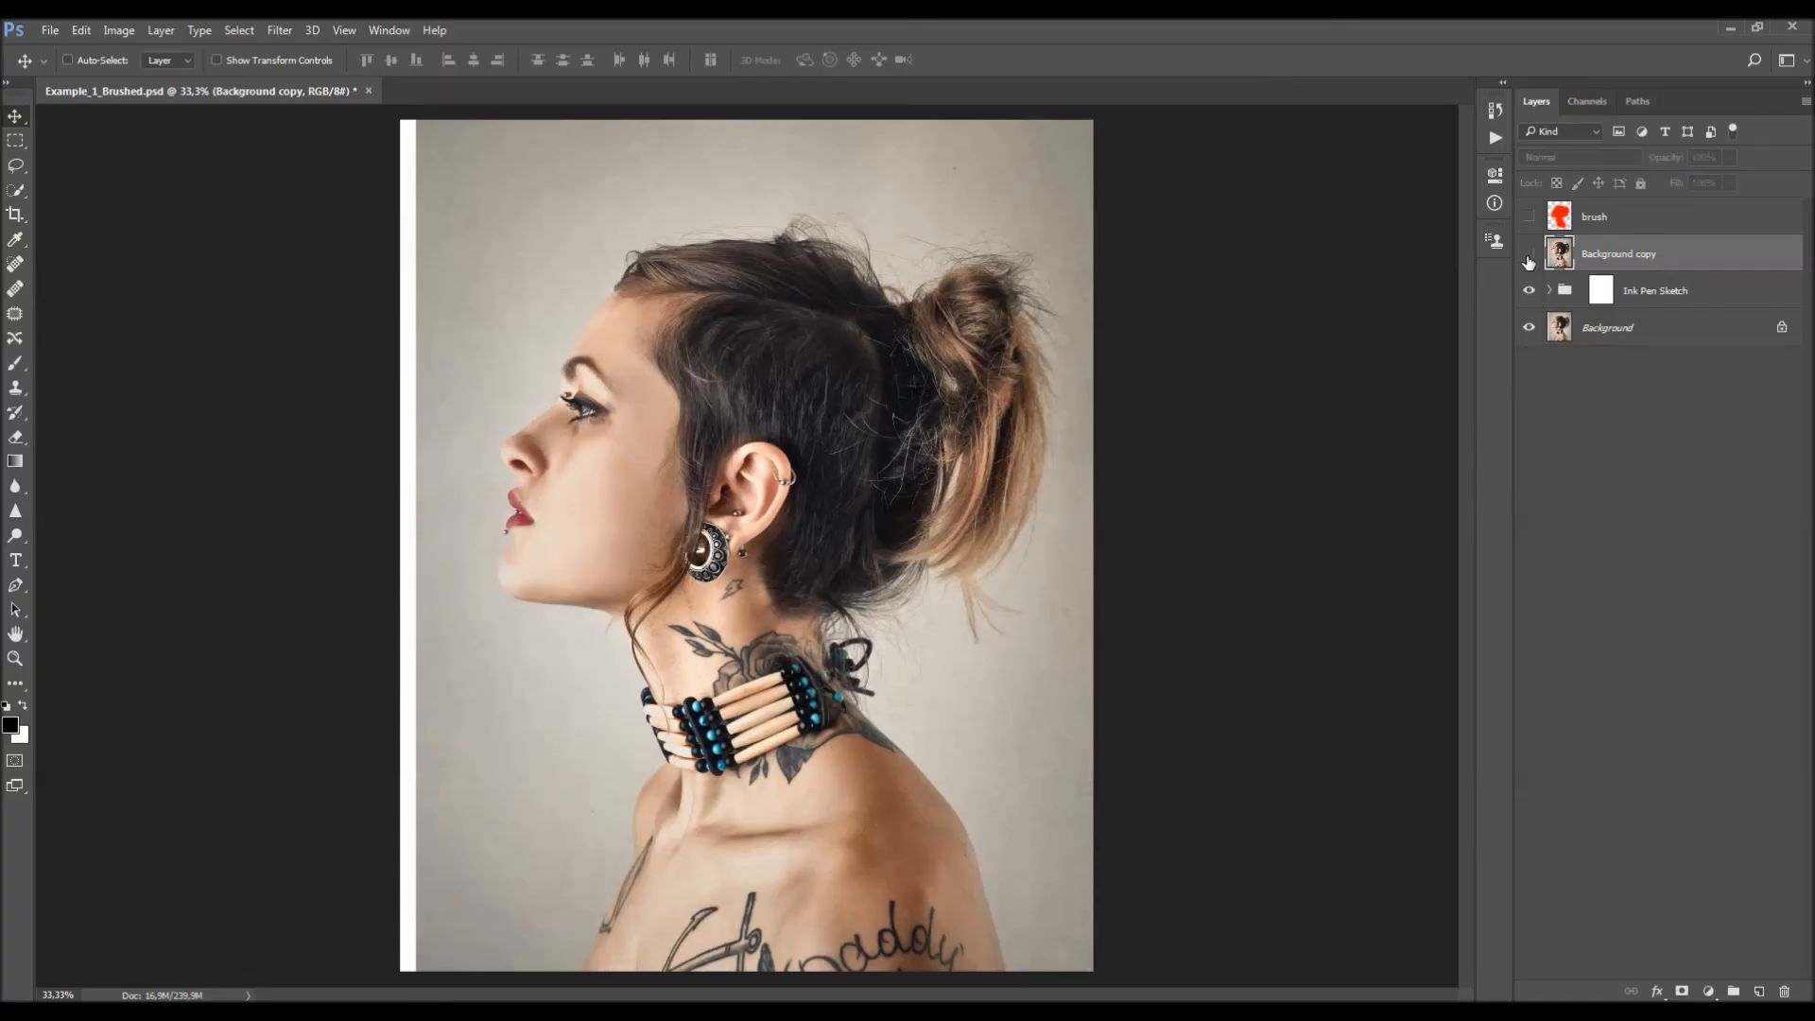
Examine the sketch's line work around the face, ear and hair up close, and return to the full image.
{"action": "key", "text": "ctrl+space"}
{"action": "left_click", "coordinate": [715, 353]}
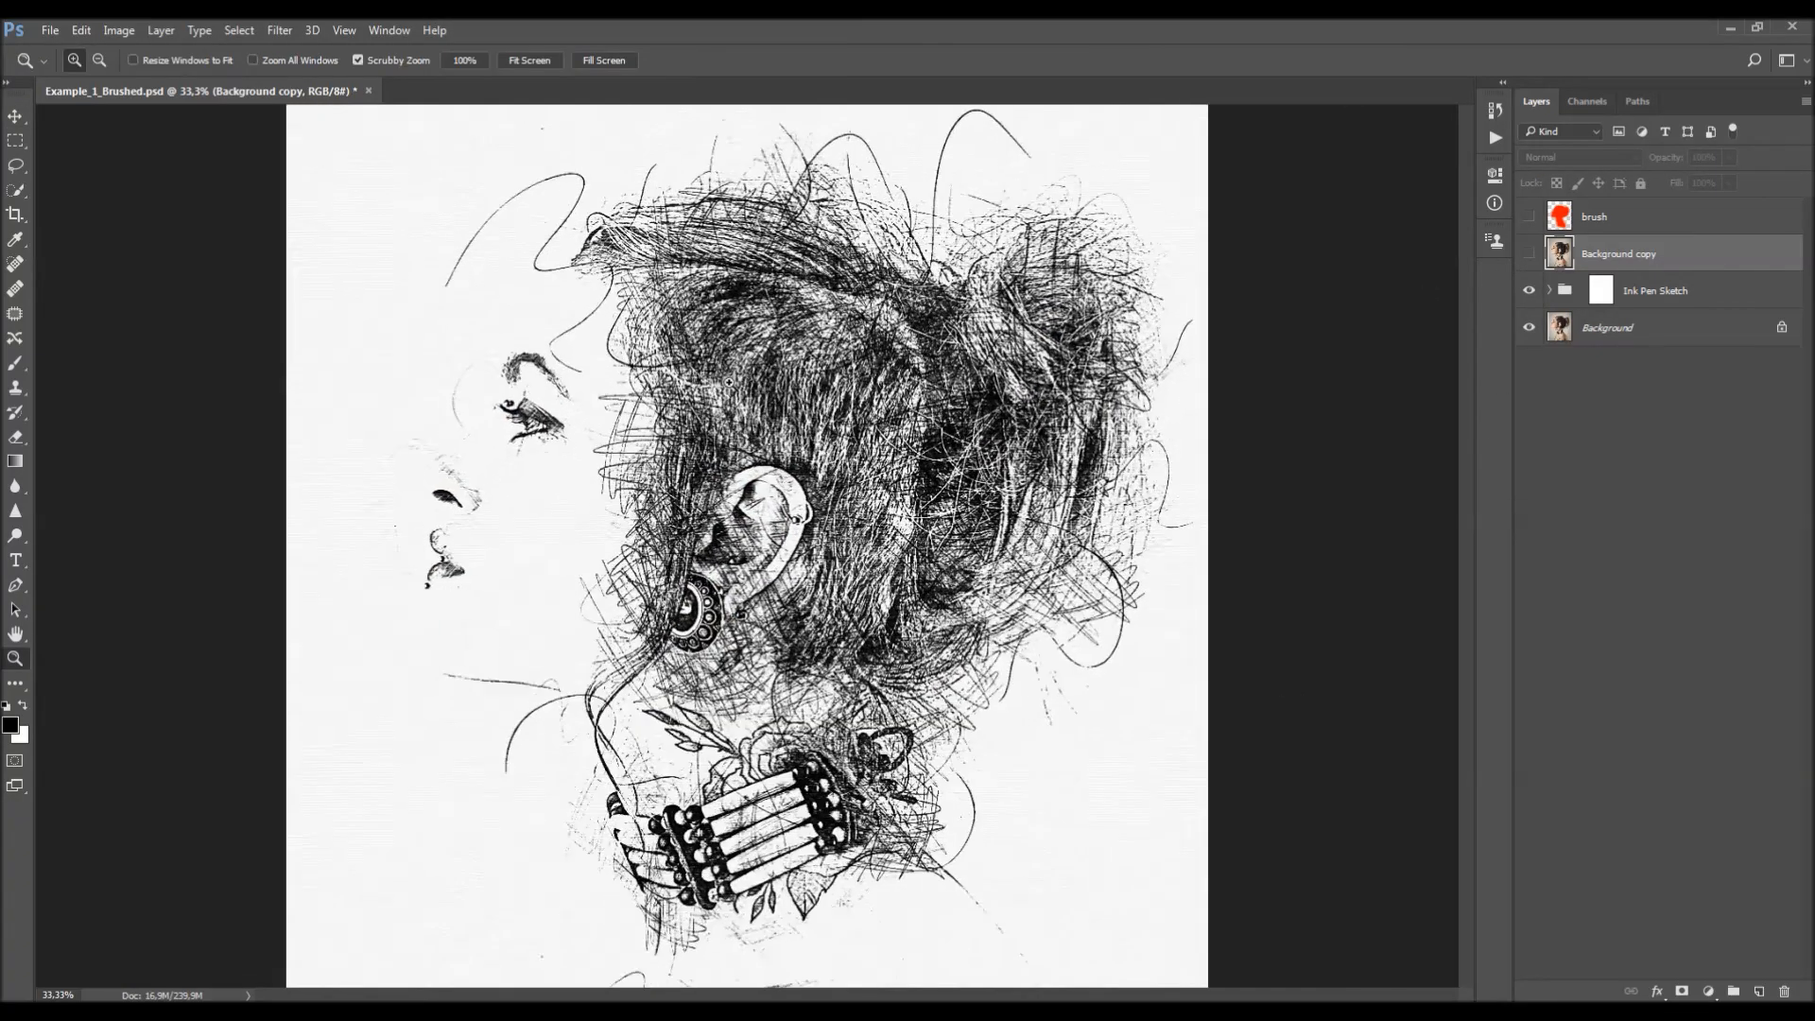
{"action": "key", "text": "space"}
{"action": "mouse_move", "coordinate": [1099, 536]}
{"action": "left_mouse_down"}
{"action": "mouse_move", "coordinate": [1101, 624]}
{"action": "mouse_move", "coordinate": [1102, 322]}
{"action": "mouse_move", "coordinate": [1064, 176]}
{"action": "mouse_move", "coordinate": [1083, 574]}
{"action": "left_mouse_up"}
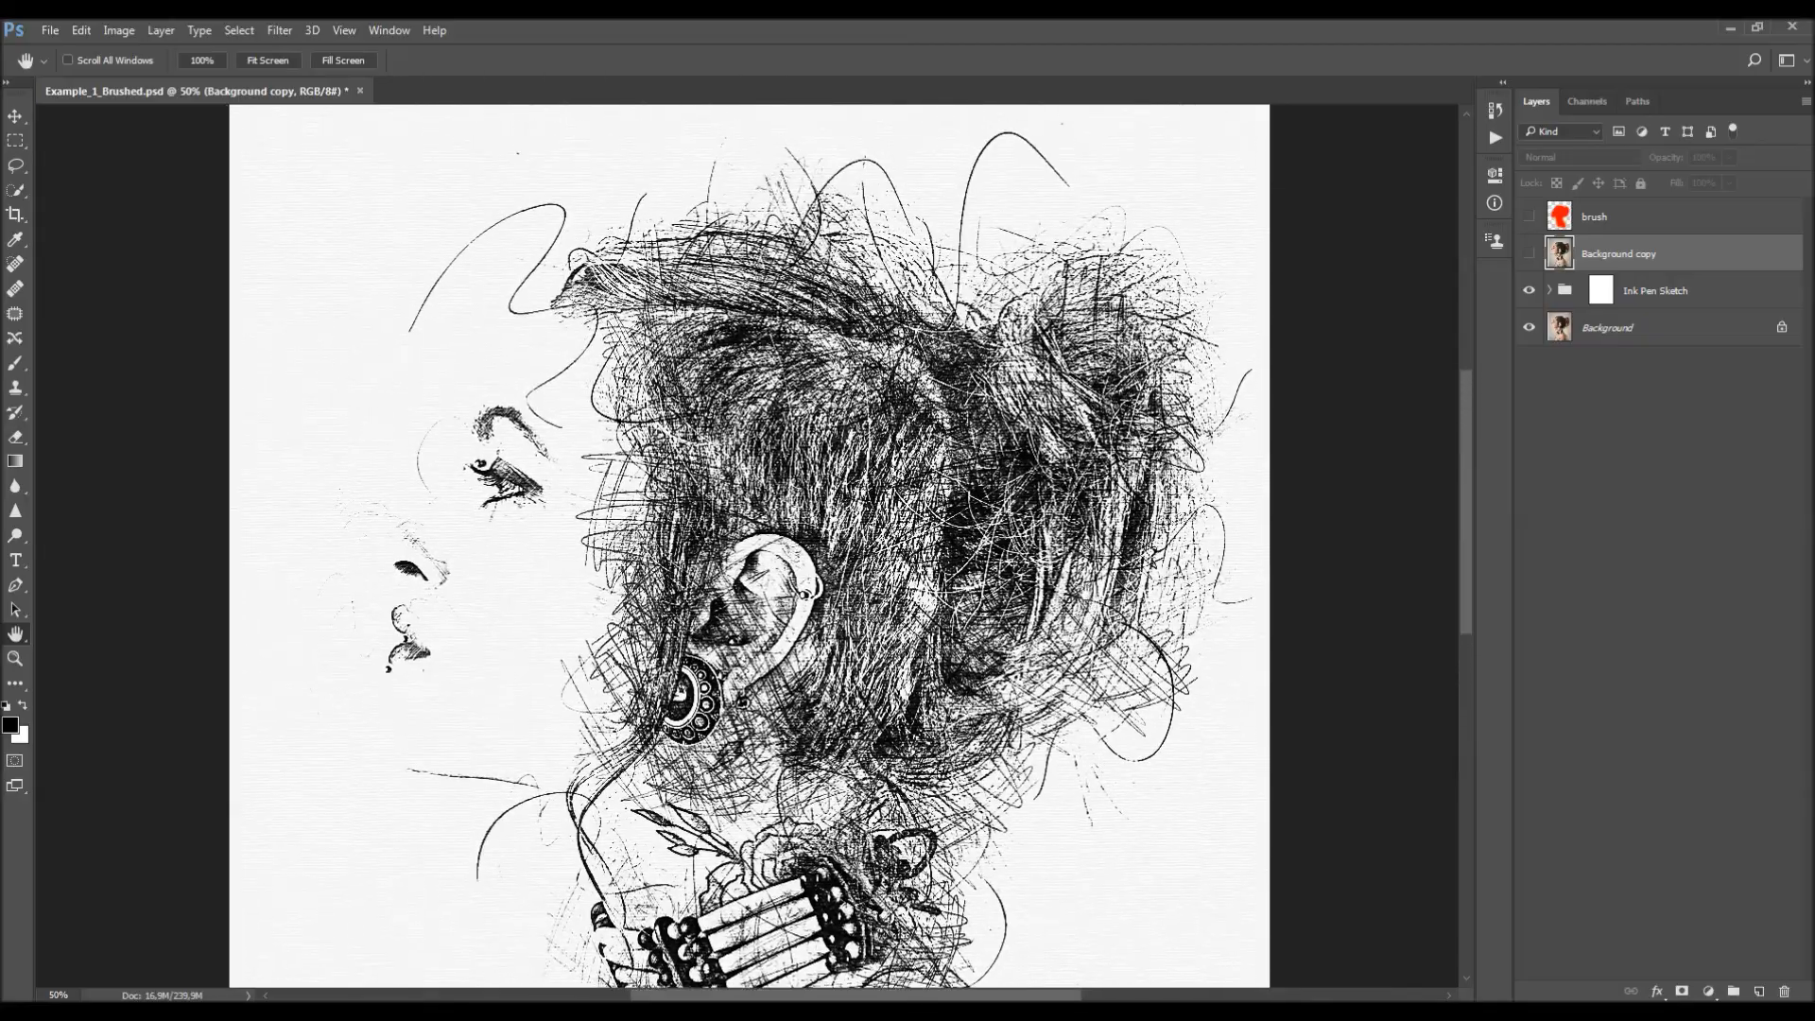
{"action": "key", "text": "z"}
{"action": "left_click", "coordinate": [990, 520], "text": "alt"}
{"action": "key", "text": "v"}
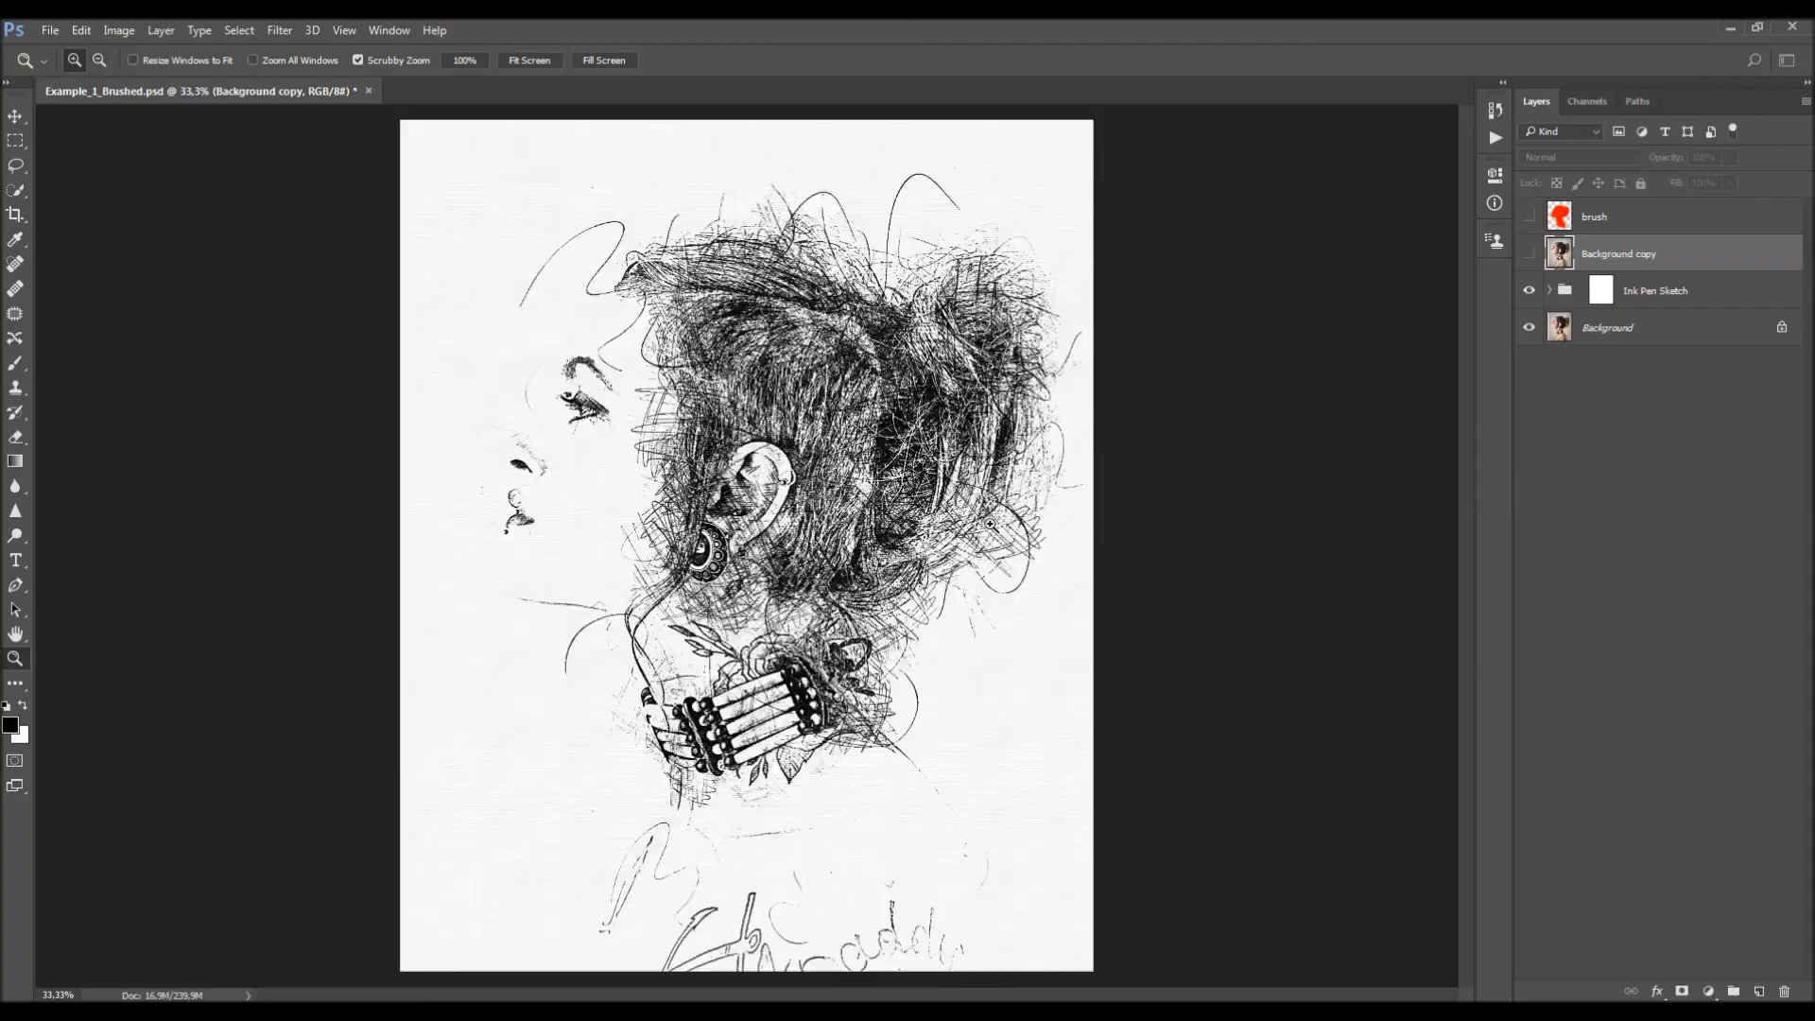